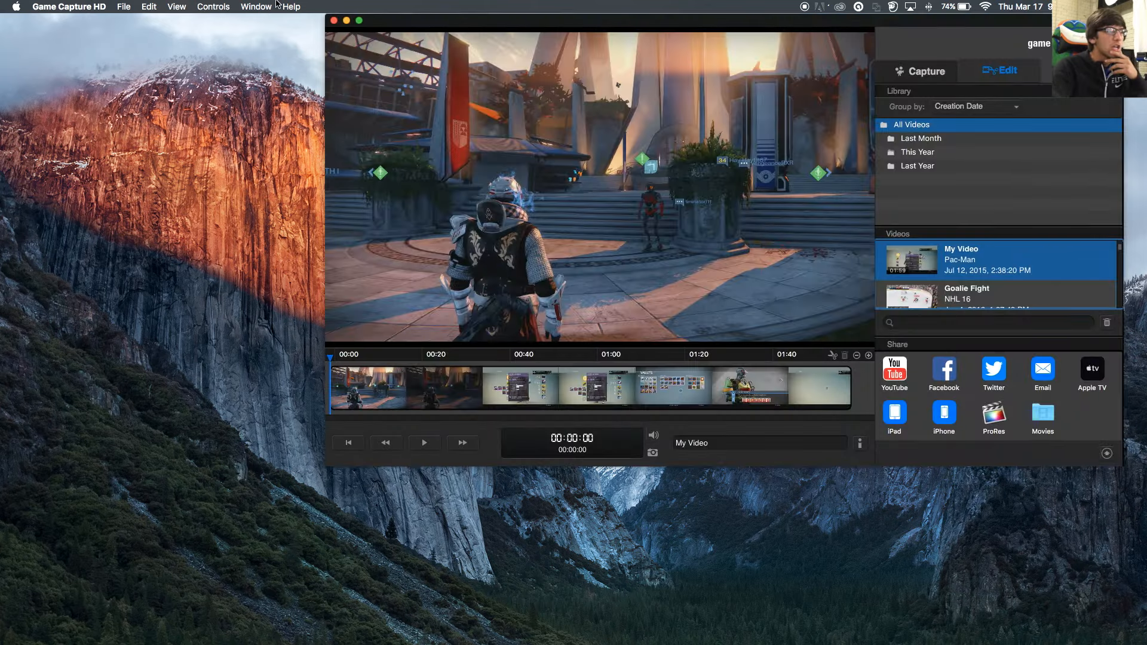
- Move the Game Capture HD window left and glance at the Capture view before returning to Edit
drag(702, 23, 545, 34)
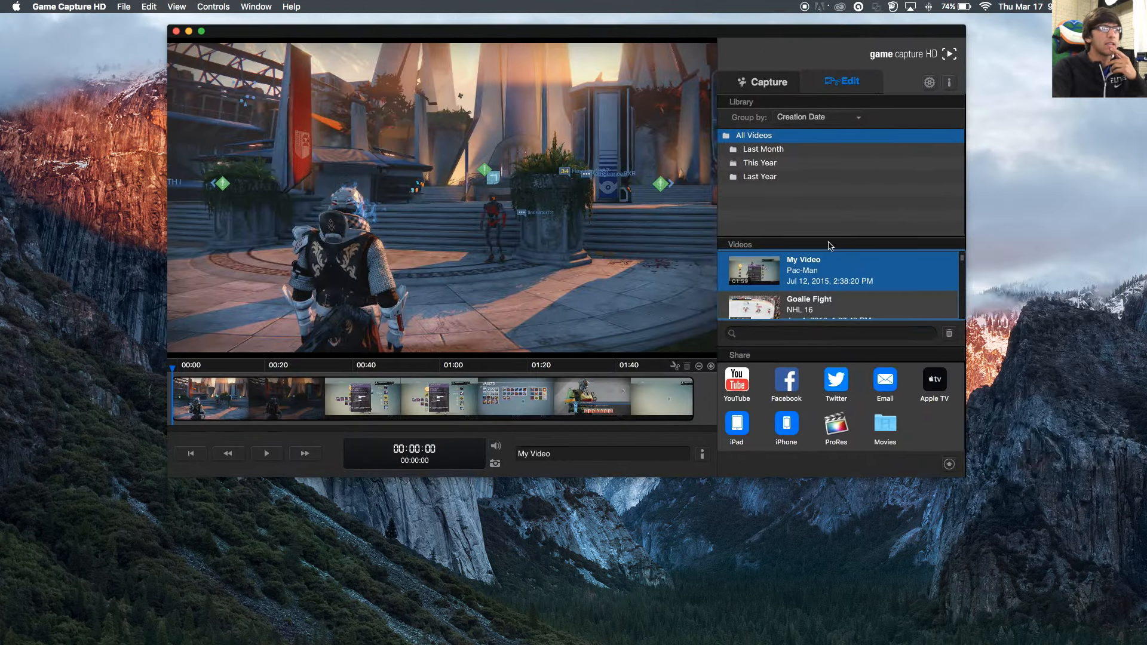
click(769, 81)
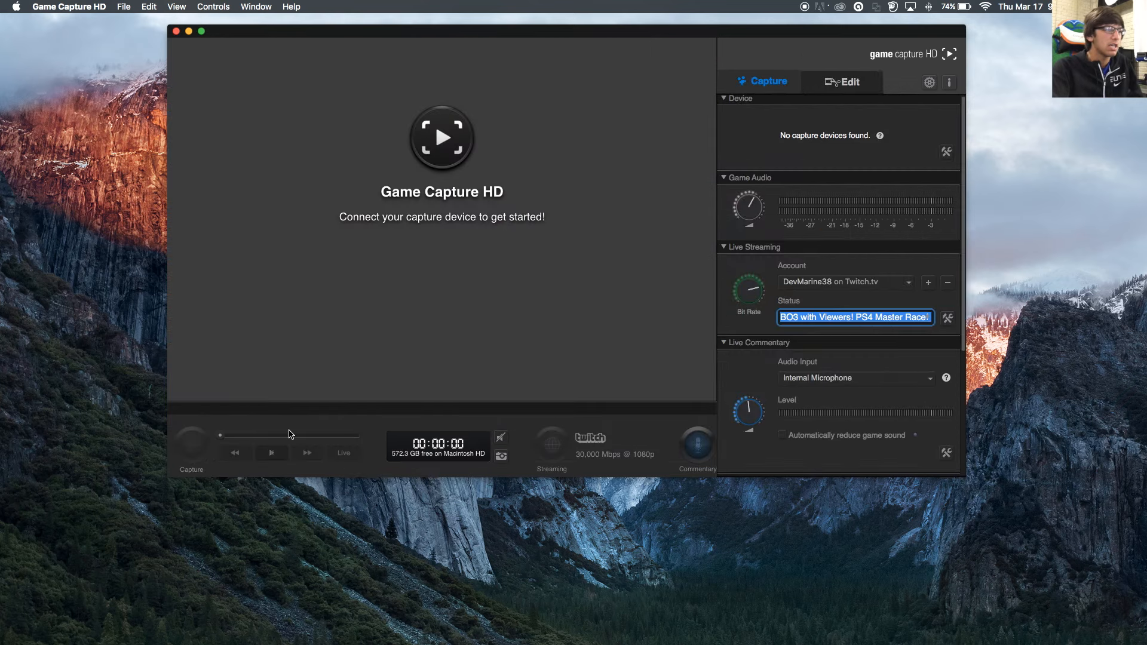
click(844, 82)
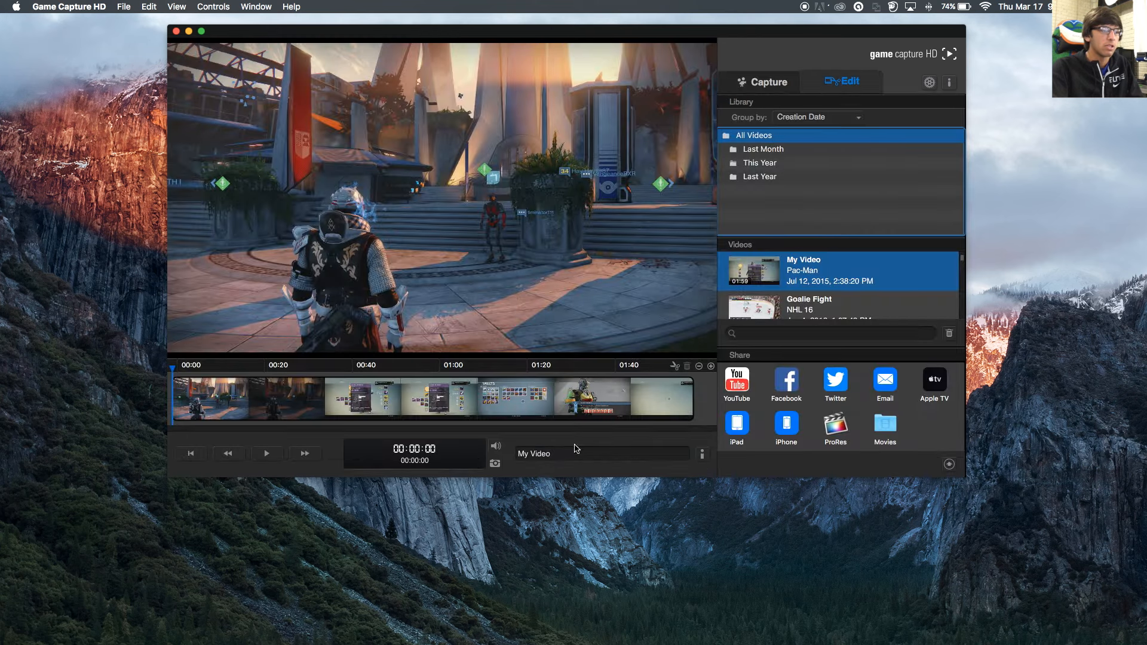
- Retitle the My Video recording to 'Test Video'
click(593, 454)
text(TE)
key(BackSpace)
key(BackSpace)
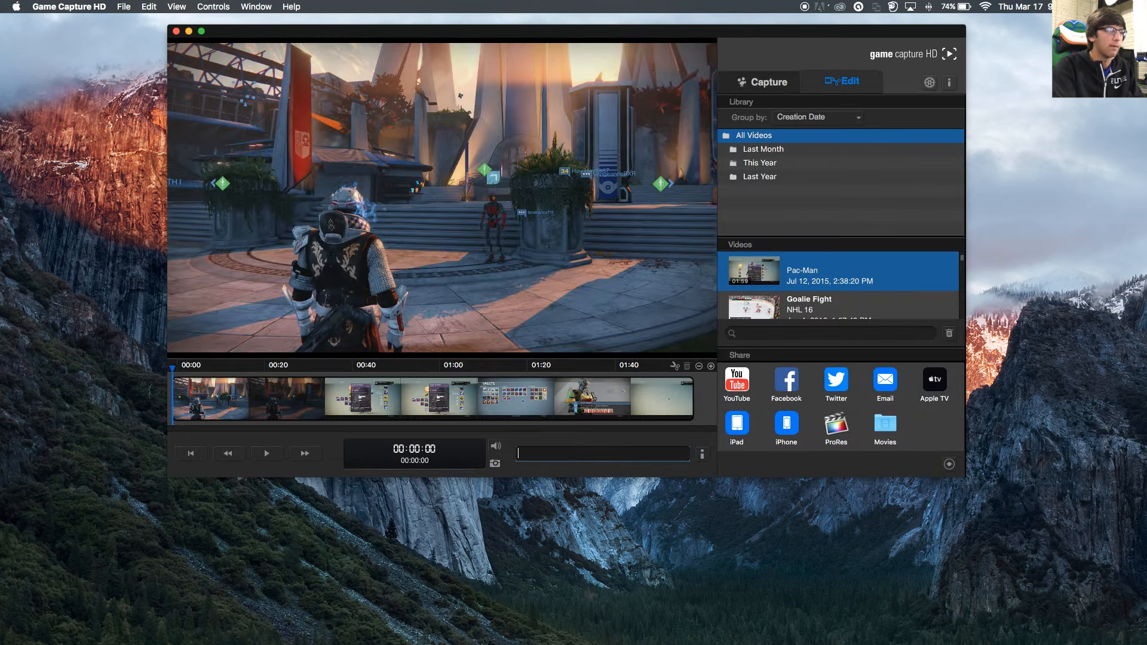
text(Test )
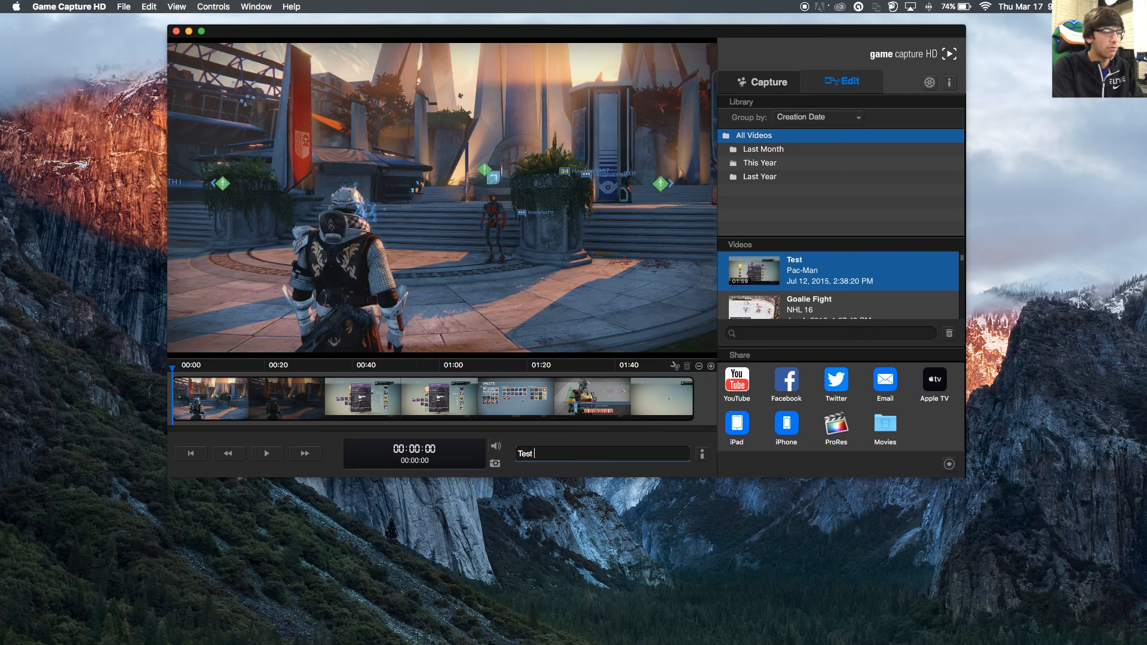
text(Vifide)
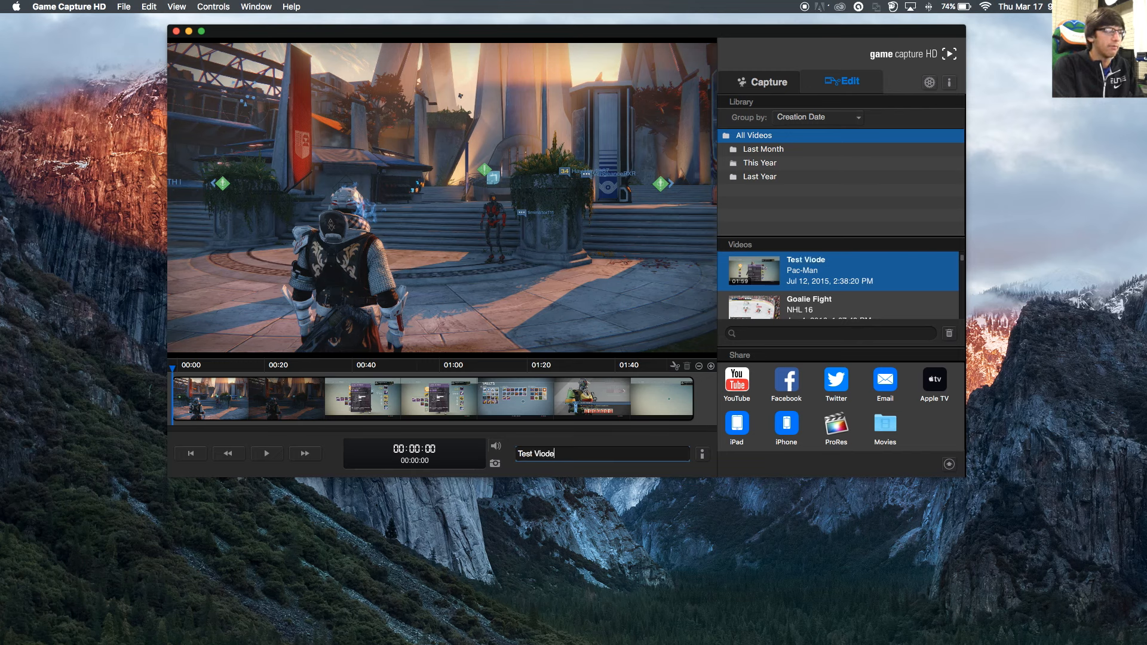
key(BackSpace)
key(BackSpace)
key(BackSpace)
text(ideo)
key(BackSpace)
text(o)
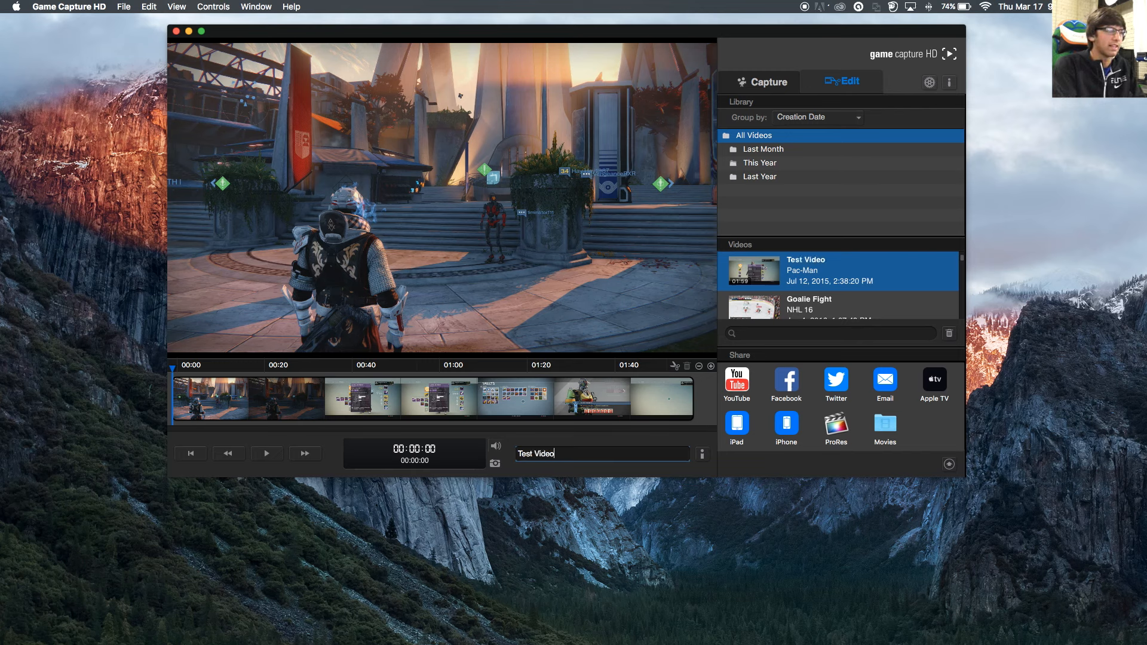
key(Return)
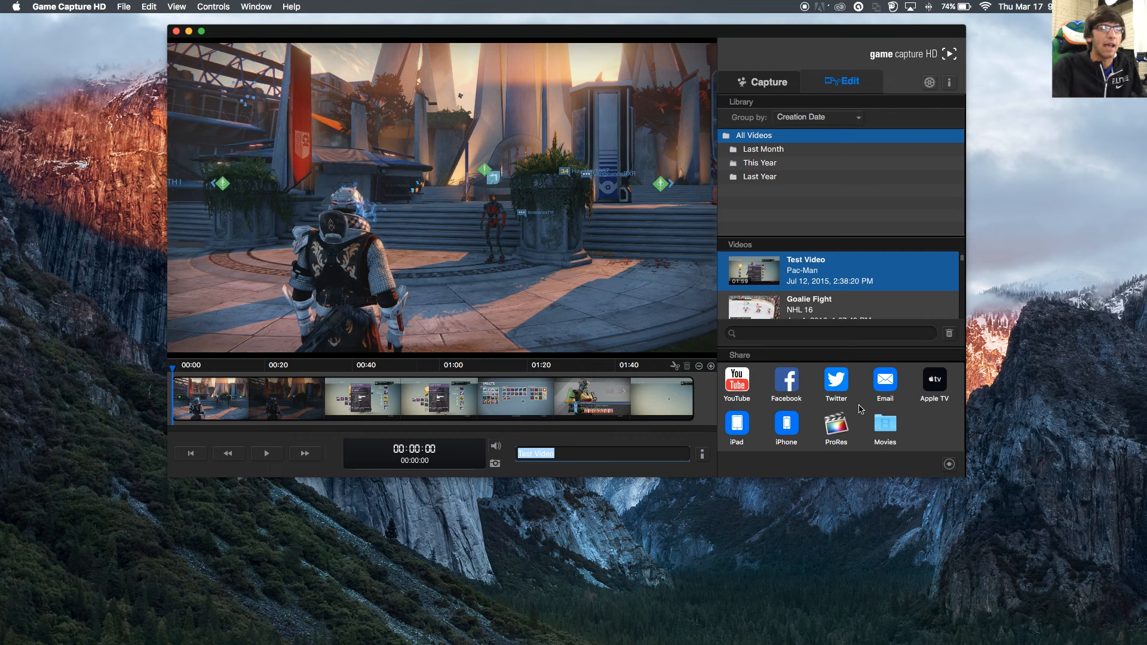
- Share the Test Video recording to the Movies folder and check the sharing status
click(886, 427)
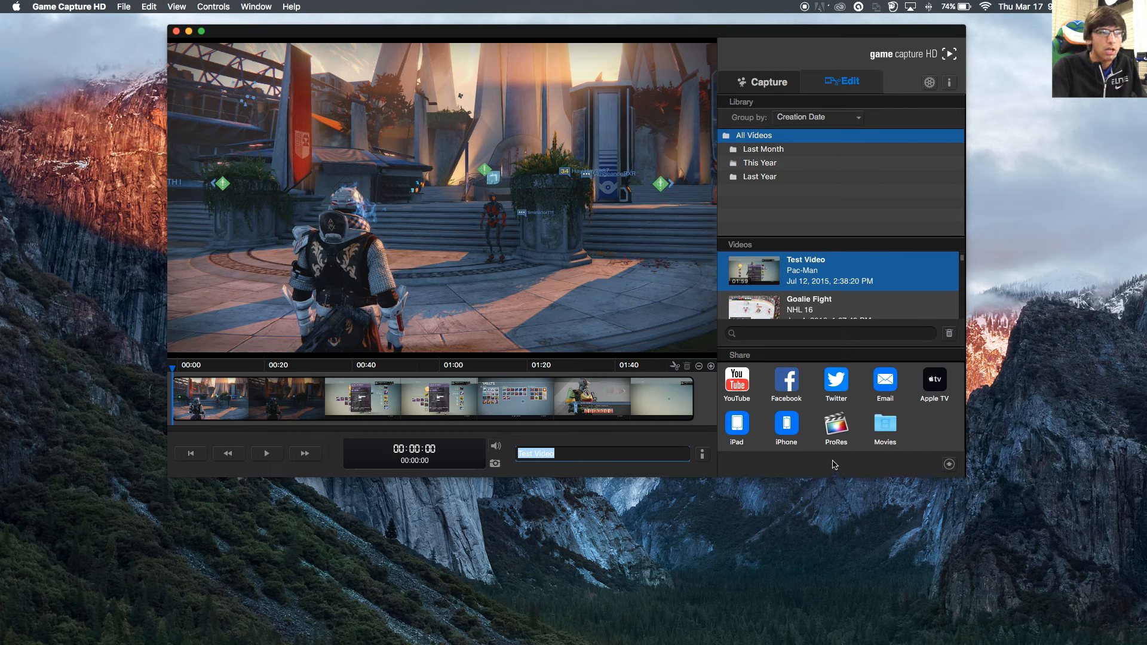
click(951, 465)
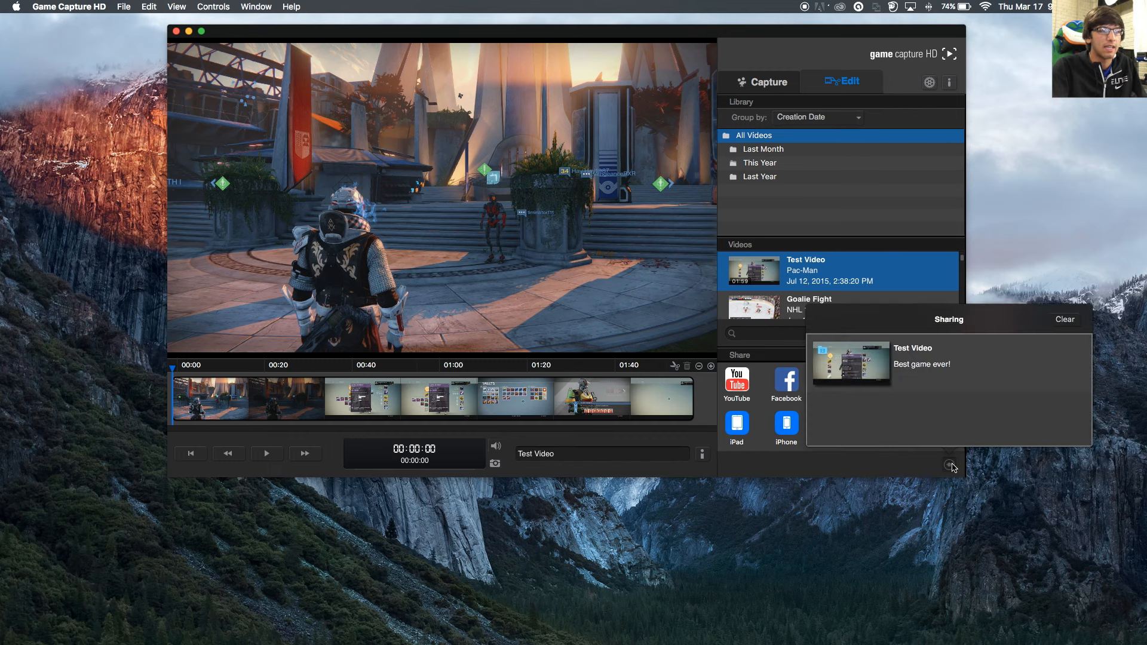
click(951, 465)
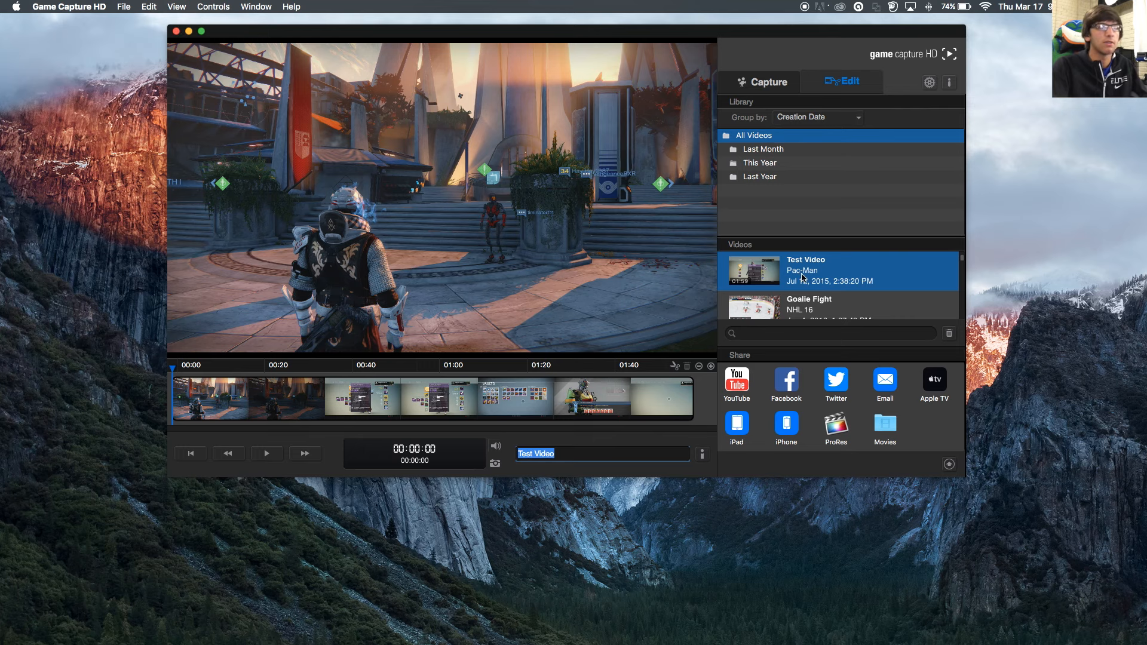
- Preview the Goalie Fight recording, reselect Test Video, then quit Game Capture HD
click(816, 296)
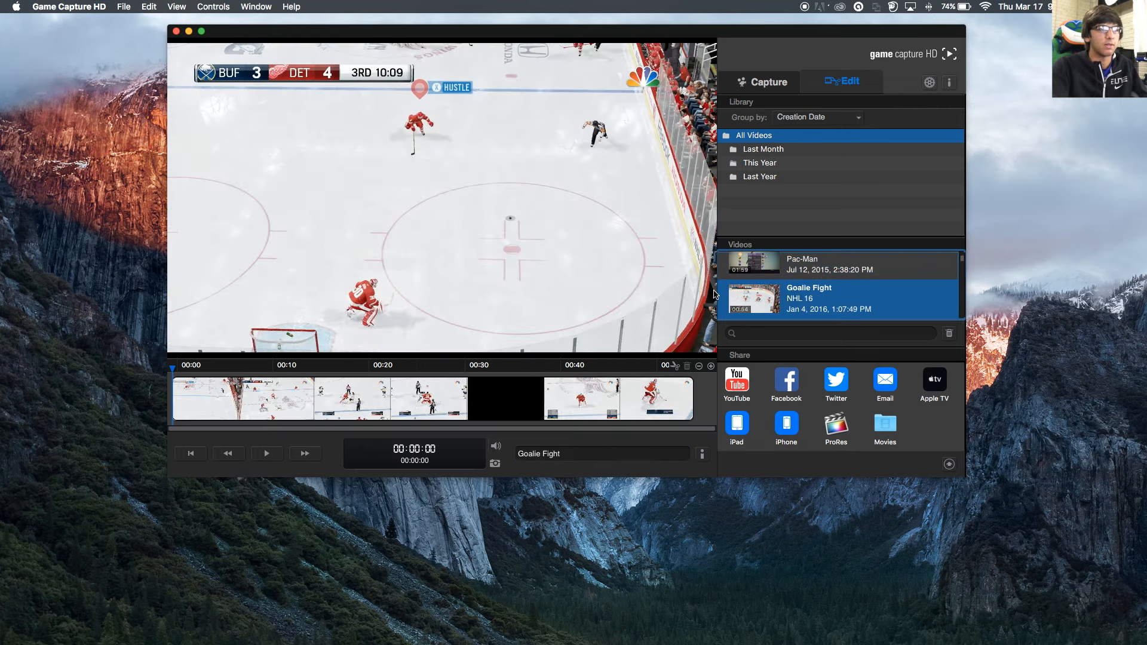
click(800, 276)
scroll(800, 302, up, 1)
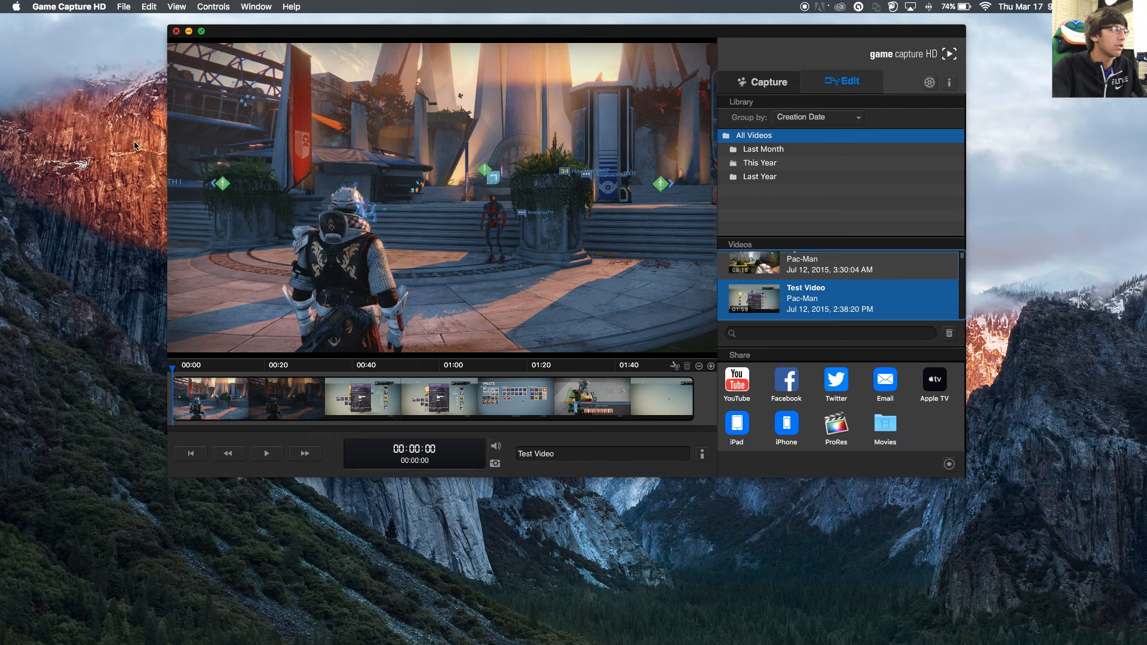
click(176, 31)
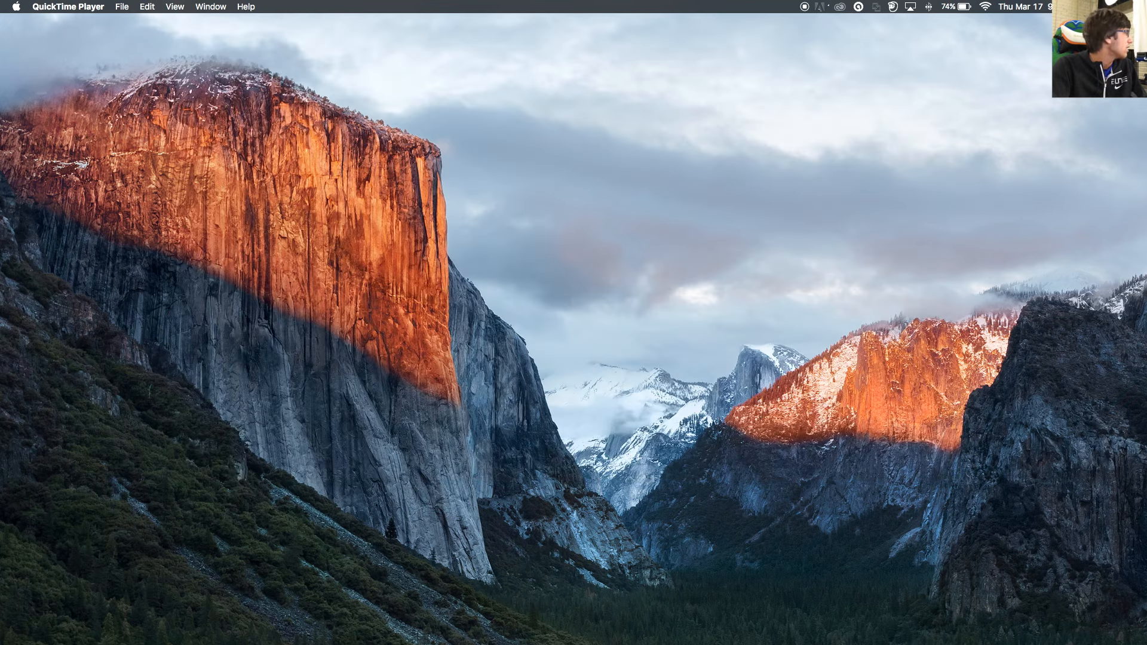
- Open a Finder window on Movies, locate Test Video.m4v, and slide the window mostly off screen
key(super+n)
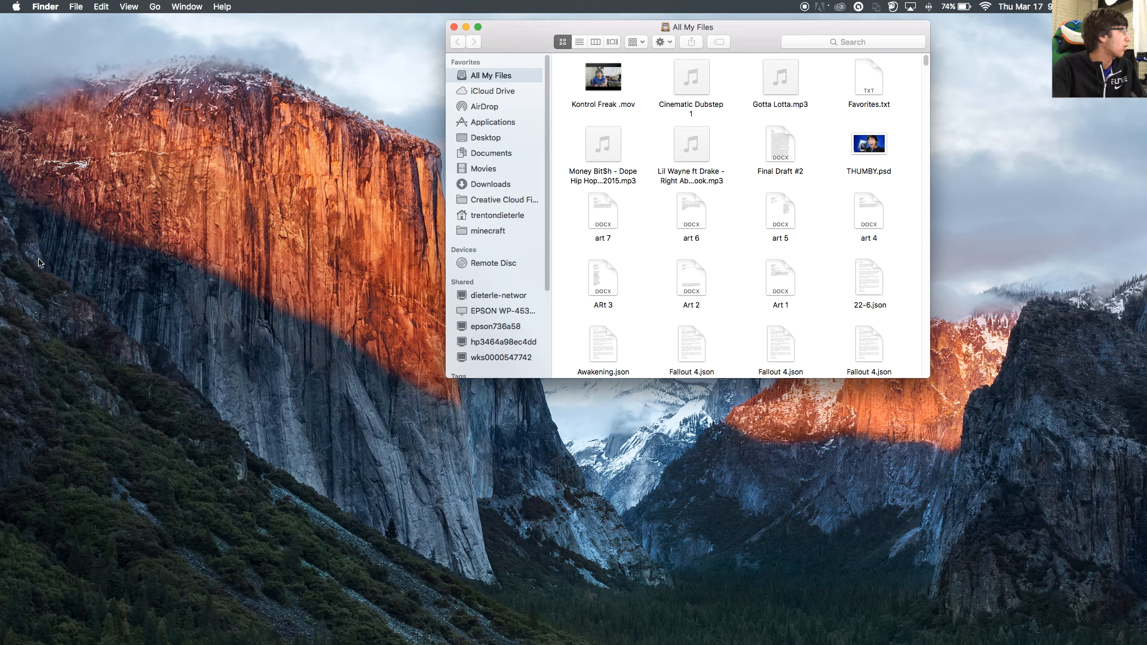
click(502, 169)
drag(749, 35, 644, 160)
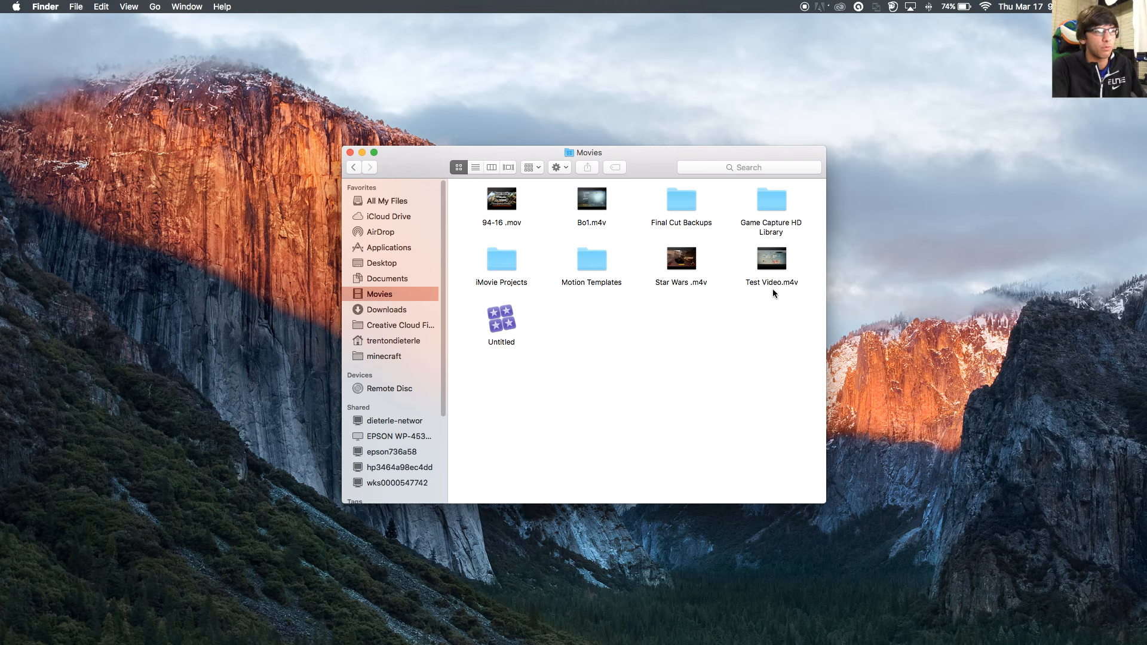
click(748, 255)
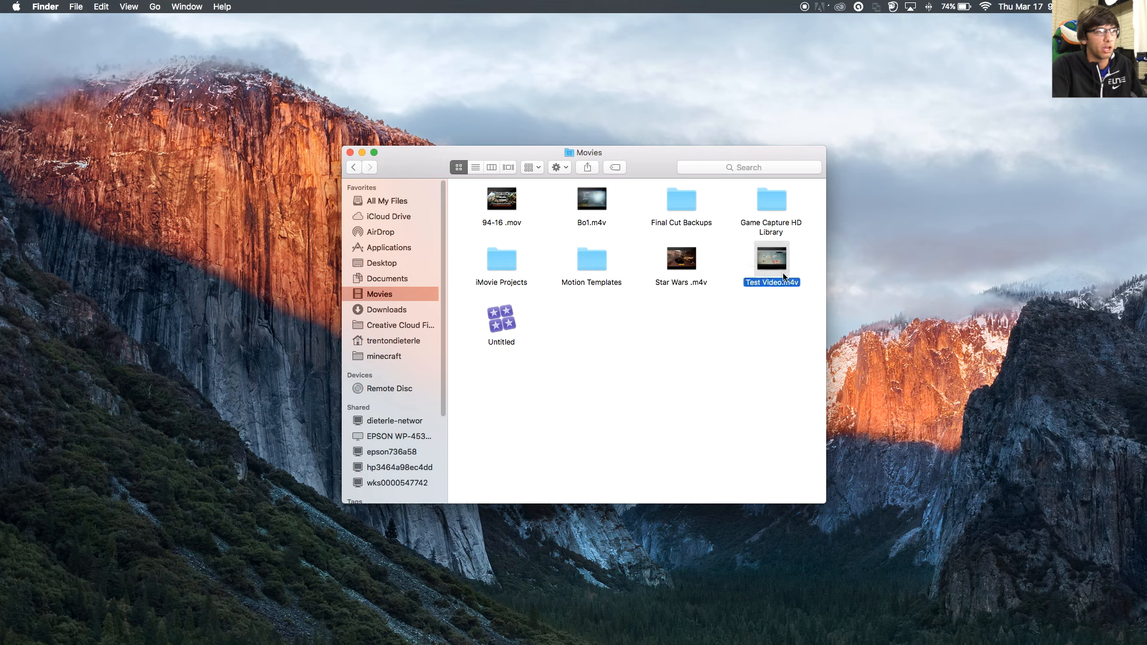
click(807, 247)
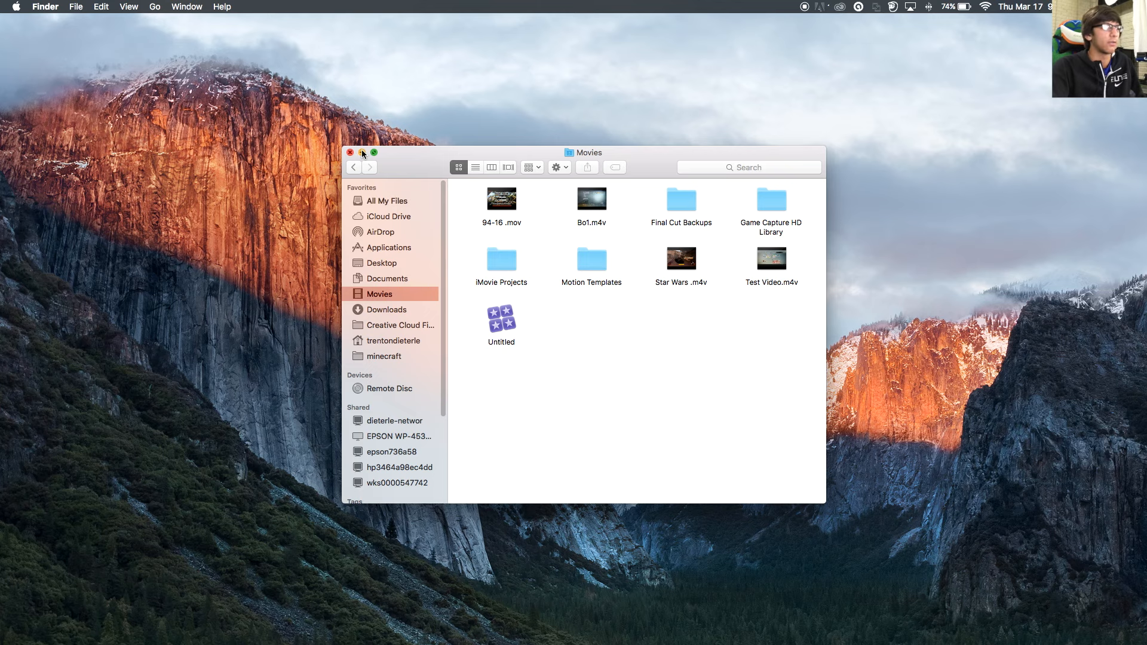
drag(419, 172, 0, 298)
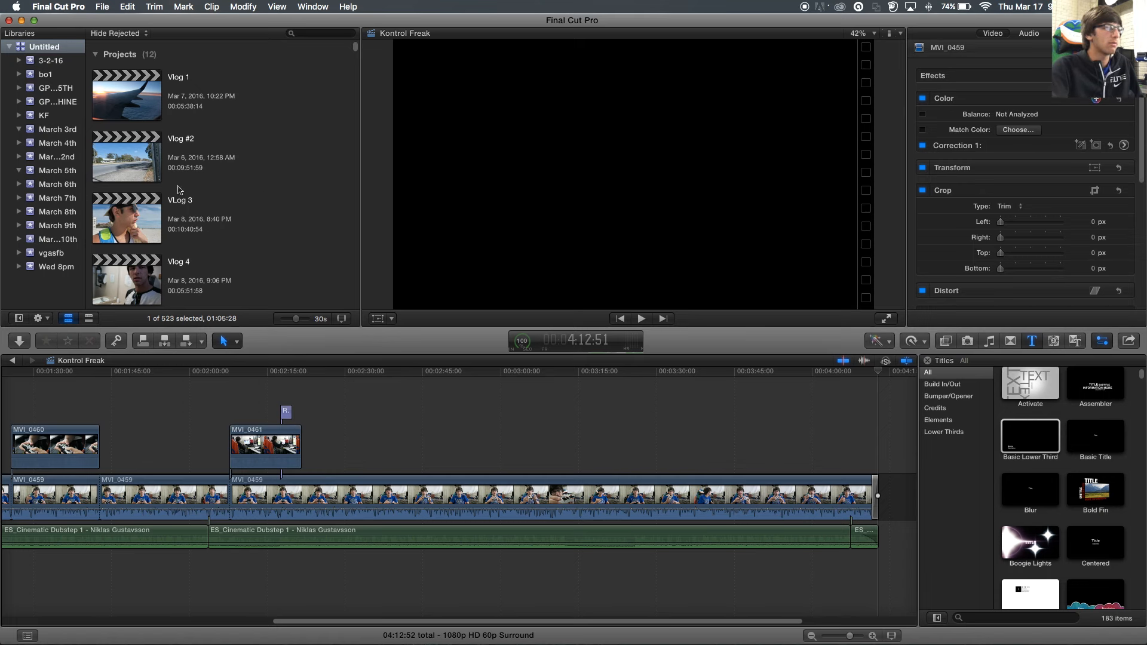
- Choose File > New > Project in Final Cut Pro
scroll(133, 190, down, 3)
scroll(133, 190, up, 3)
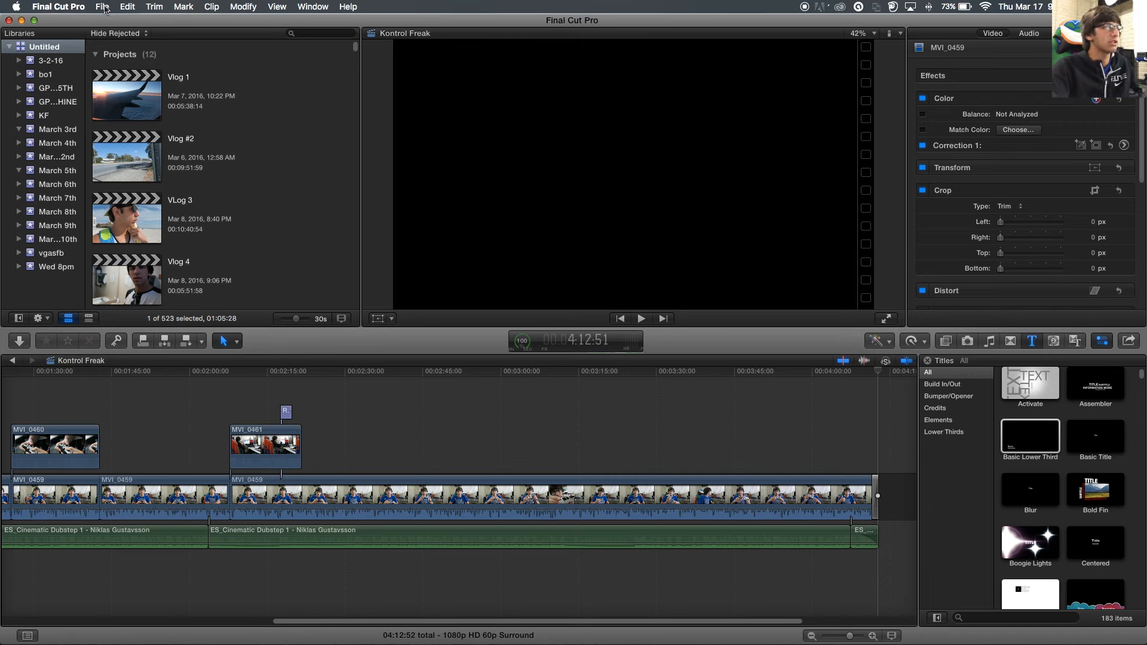
click(105, 7)
mouse_move(109, 22)
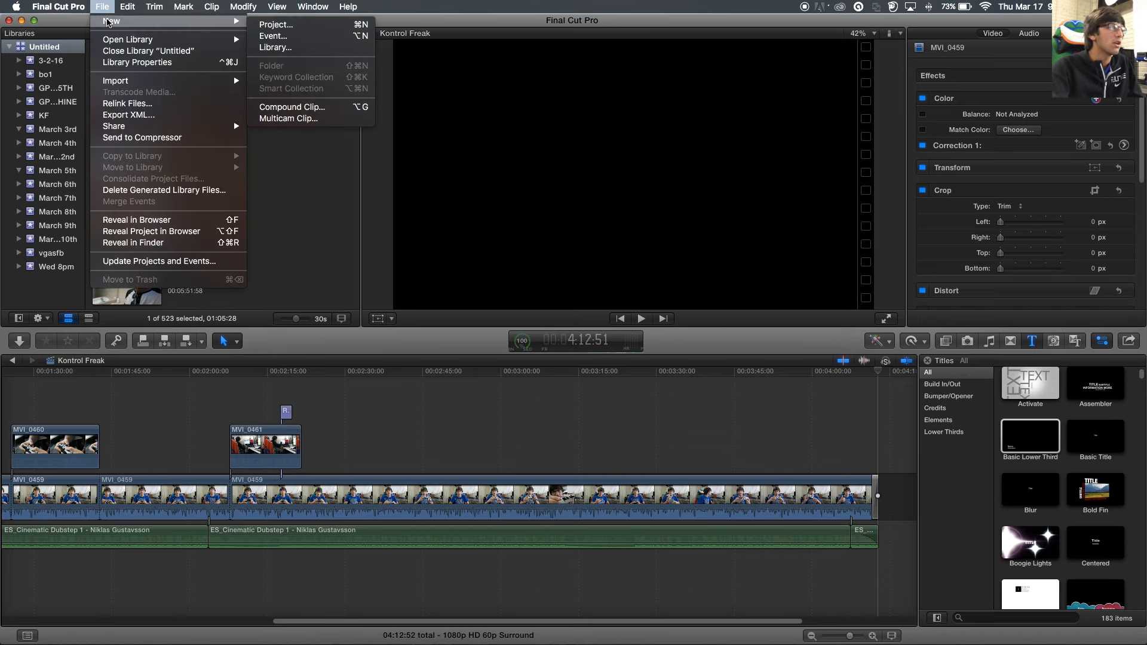
click(271, 23)
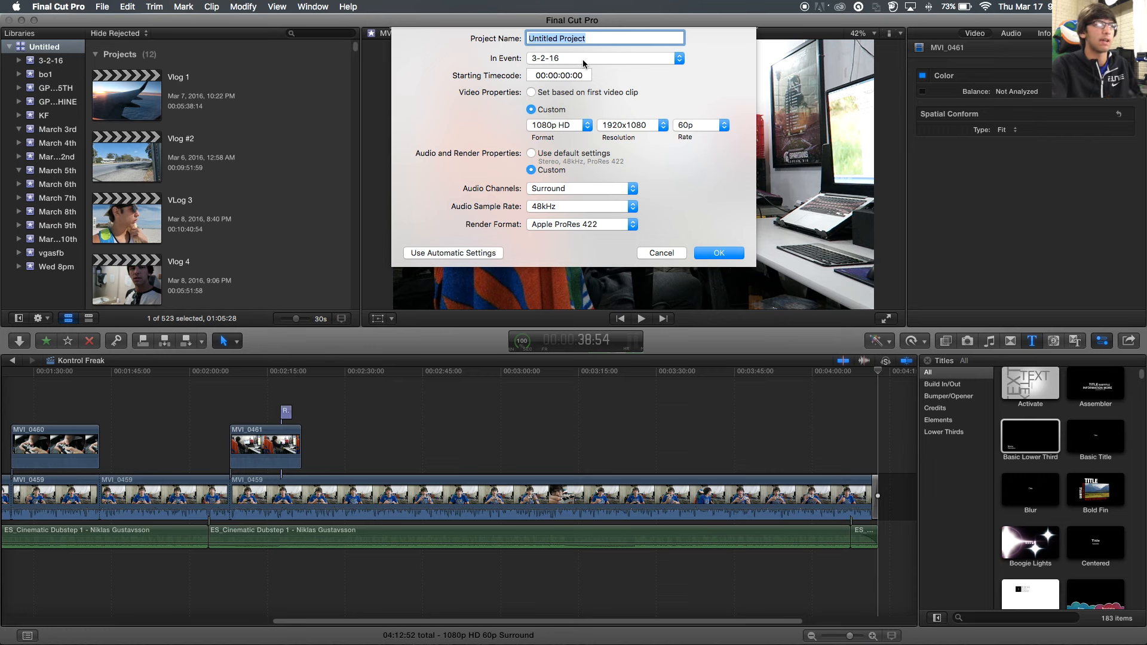
- Name the project 'Test Video' in event 3-2-16 with Custom video properties
text(Test)
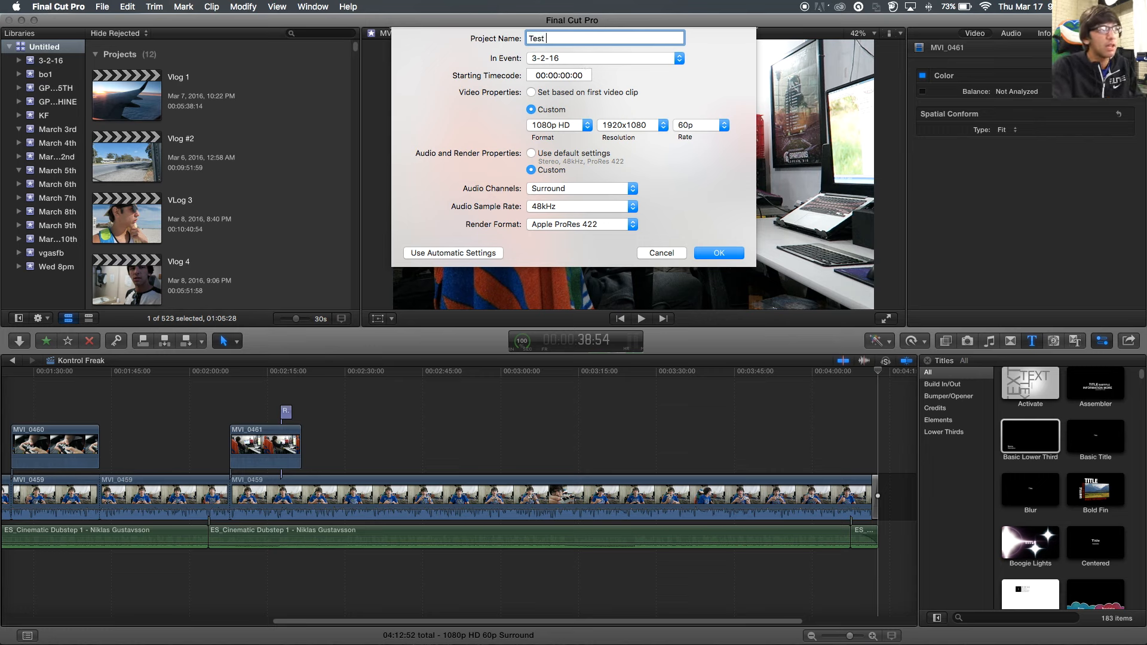
text( Video)
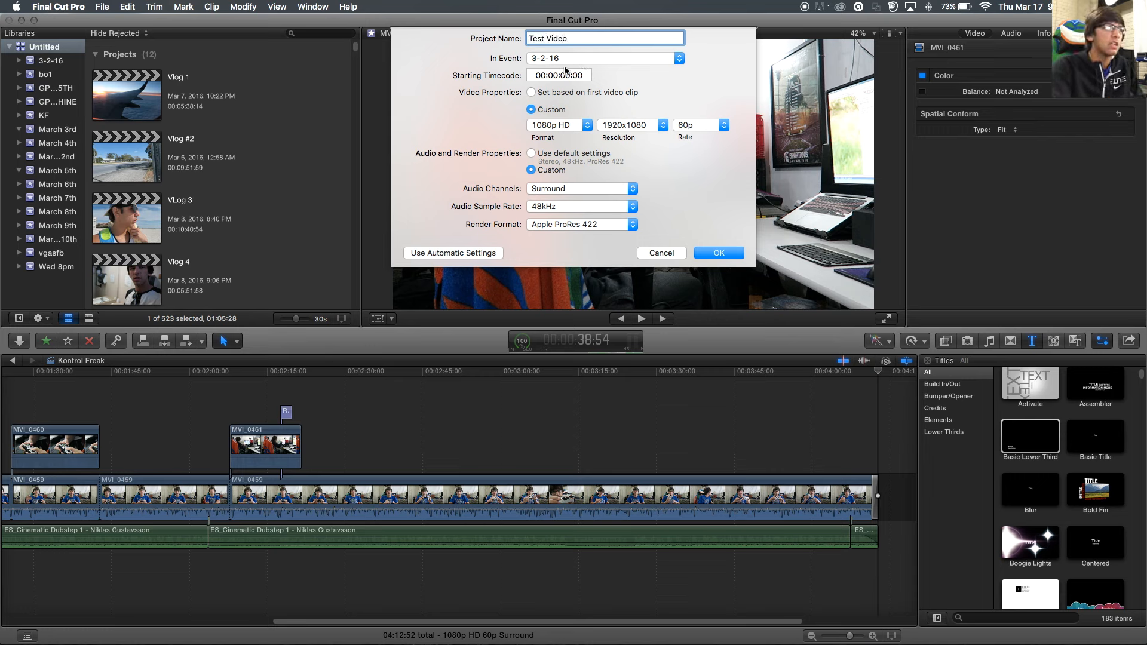
click(571, 60)
click(571, 60)
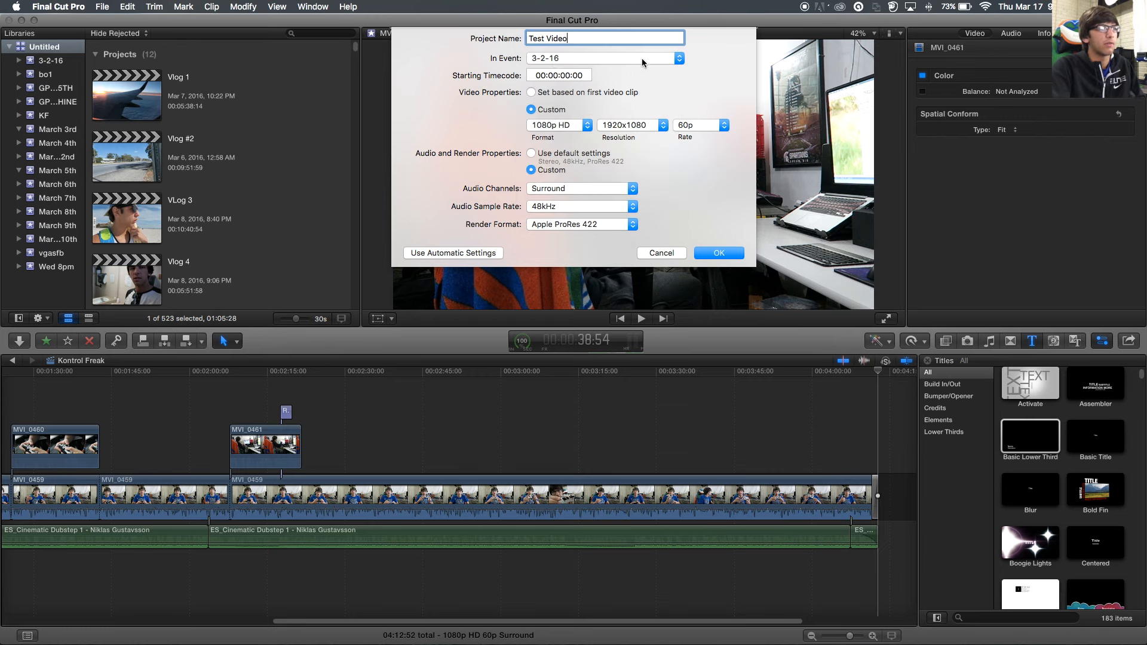
click(532, 92)
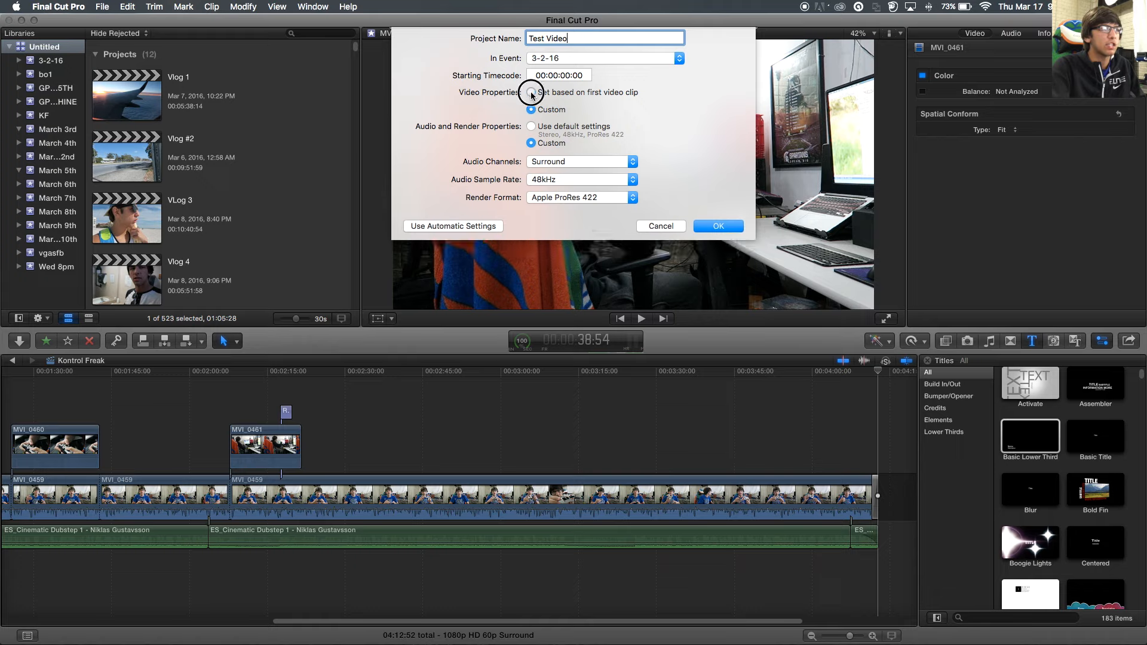
click(532, 108)
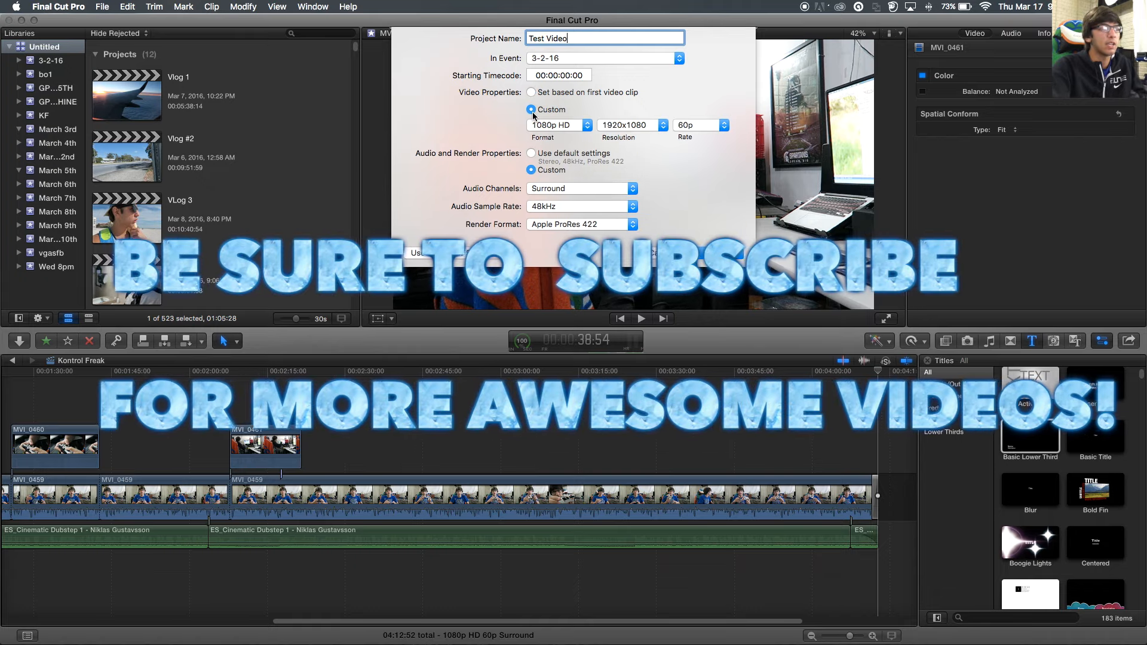
click(571, 127)
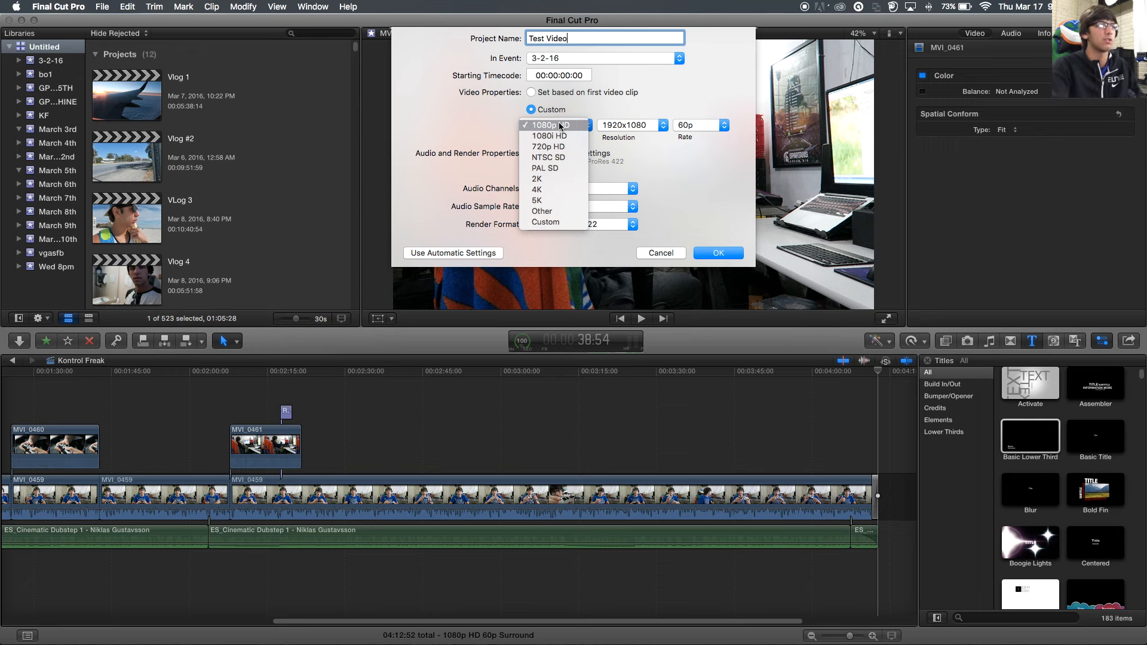
- Try the 2K and 5K formats, then settle back on 1080p HD at 1920x1080
click(527, 124)
click(546, 125)
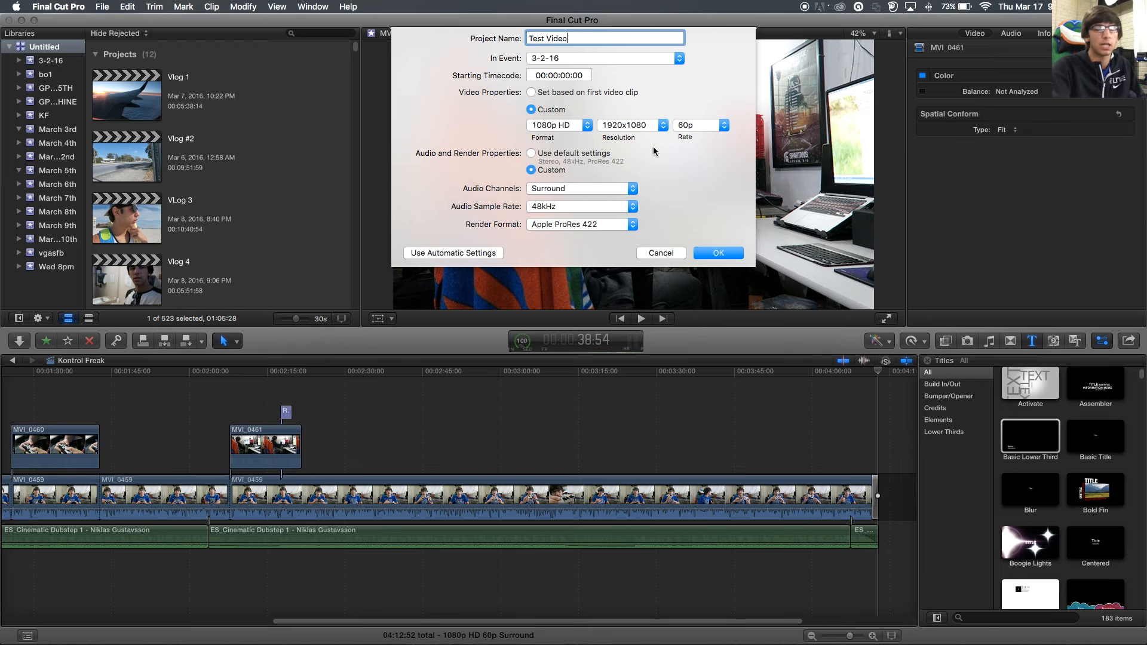
click(715, 127)
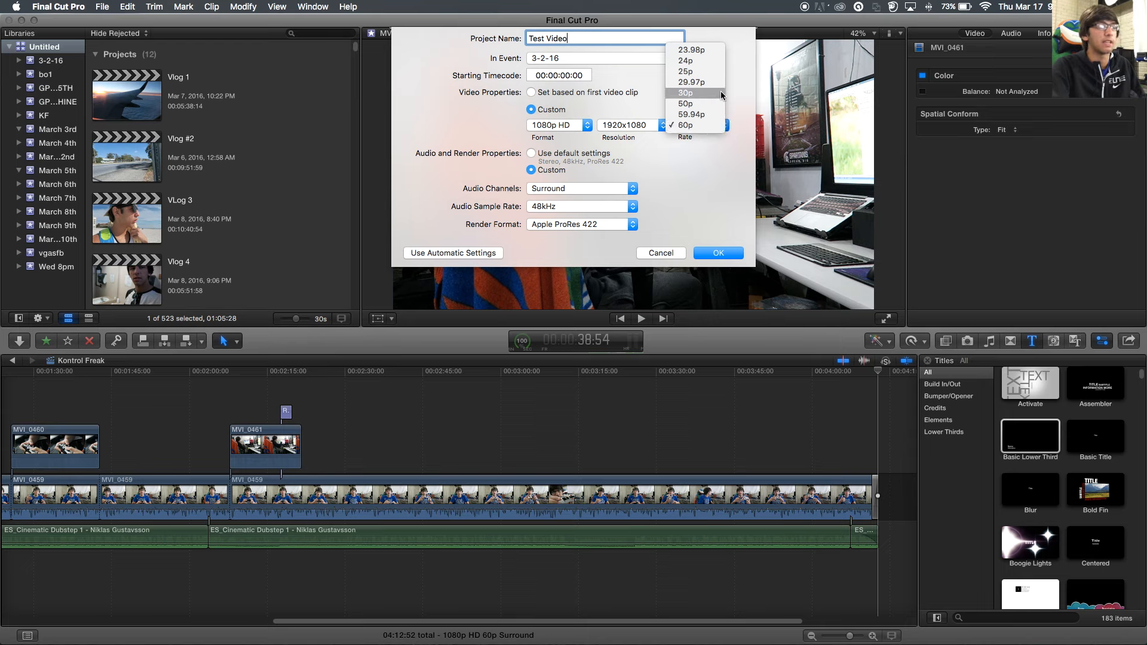
click(679, 168)
click(642, 128)
click(646, 107)
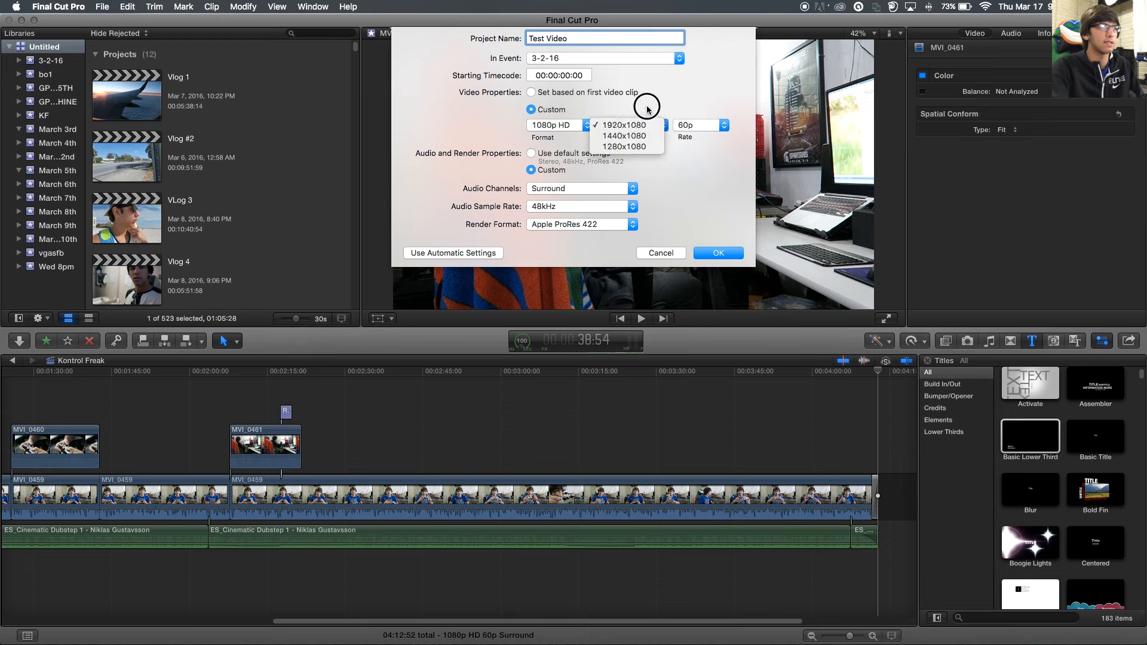
click(570, 127)
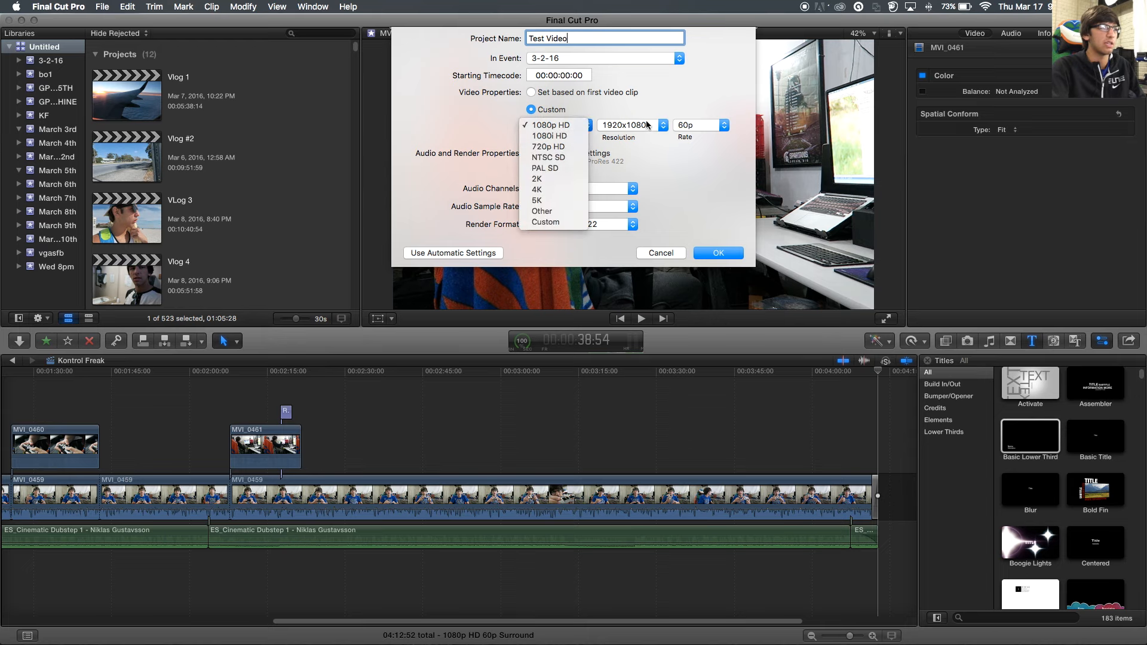
click(610, 133)
click(571, 127)
click(568, 179)
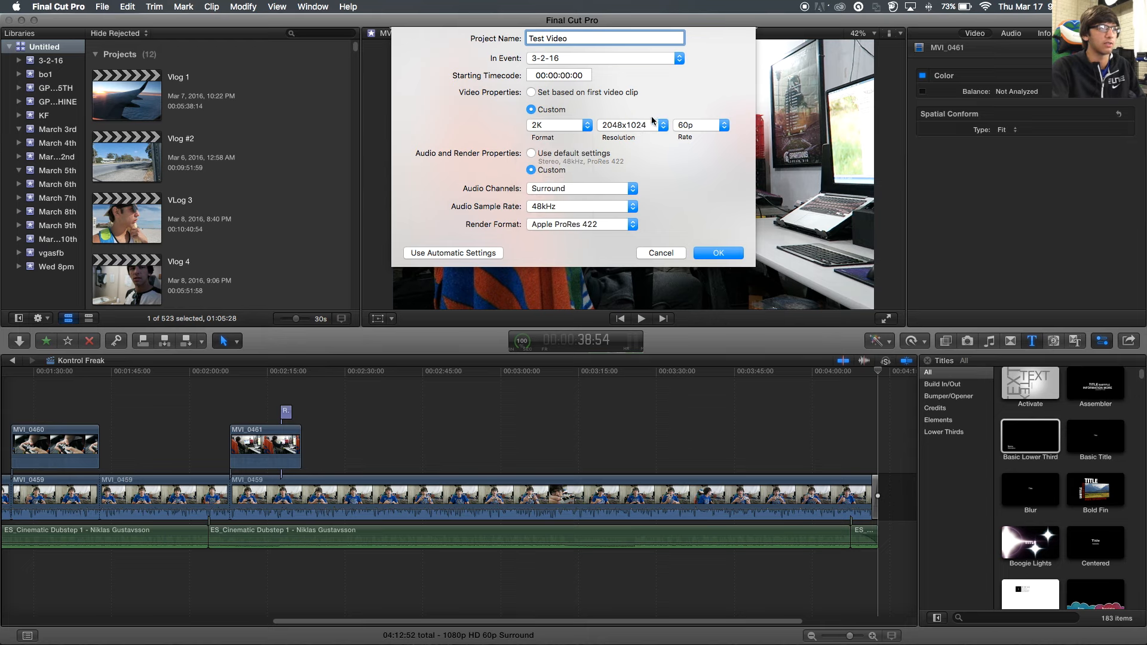
click(572, 129)
click(574, 146)
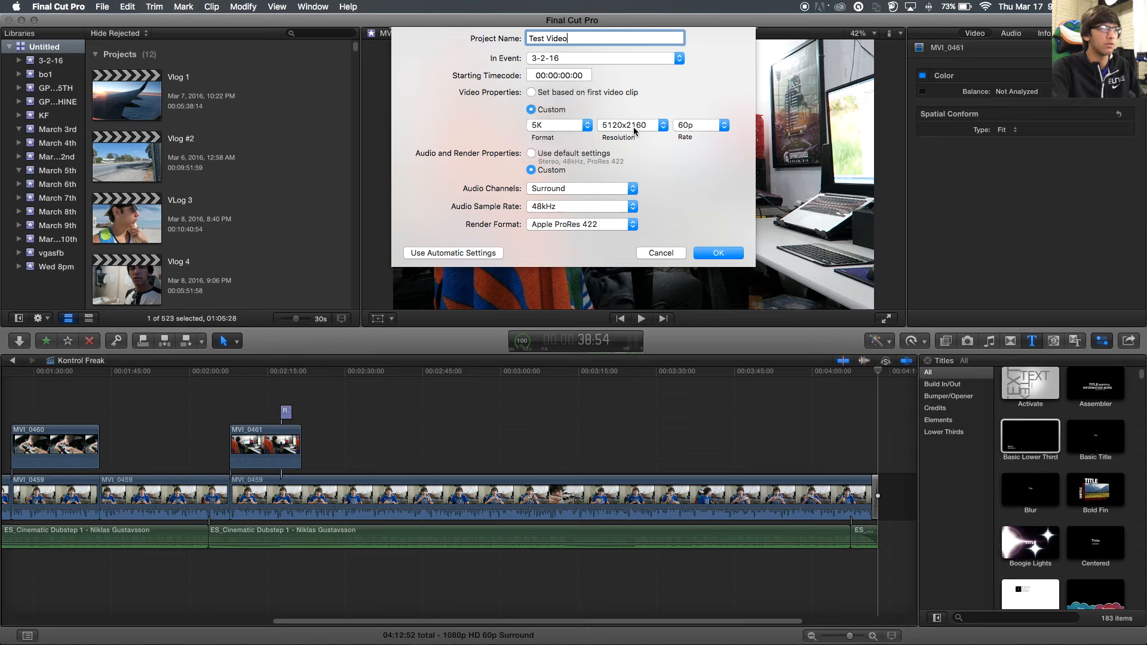
click(574, 131)
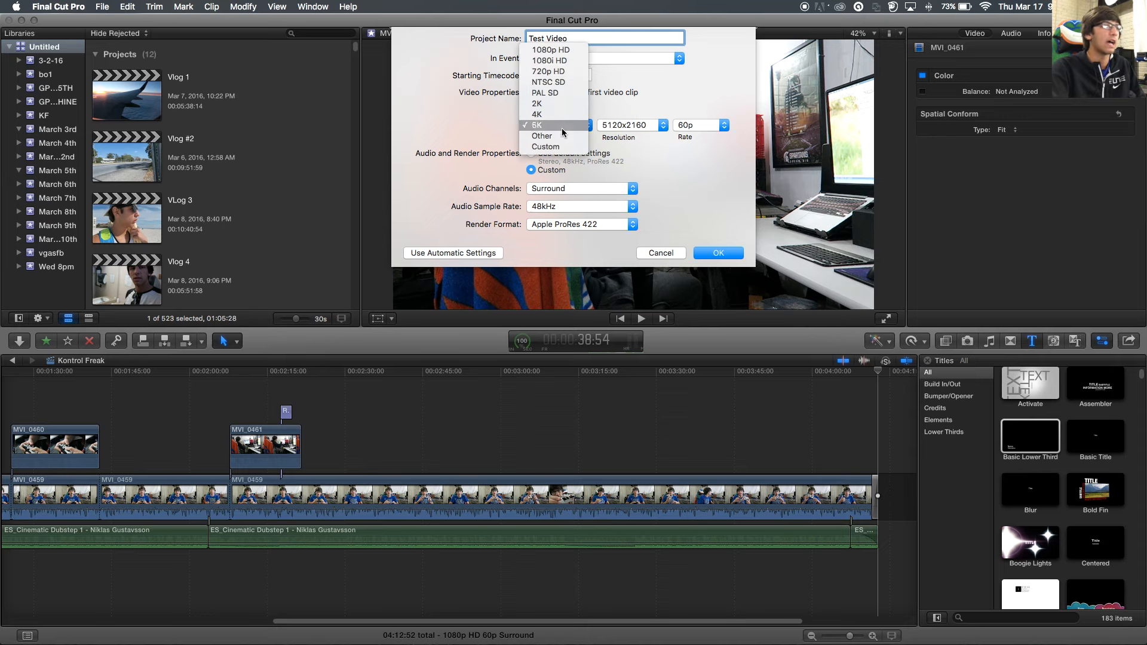
click(565, 49)
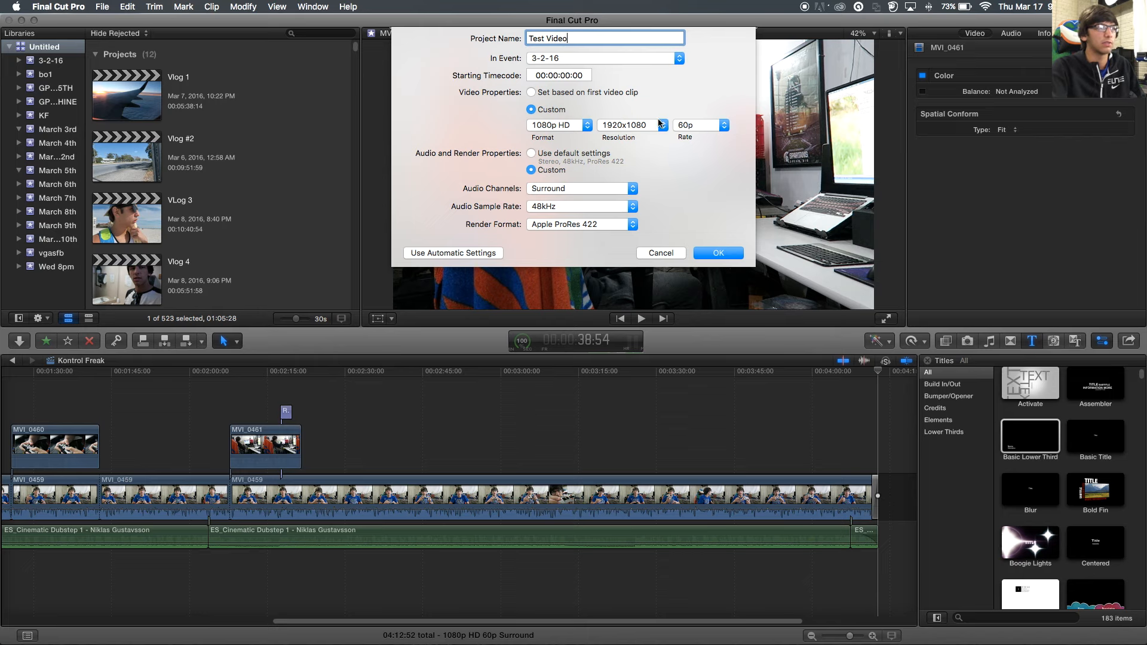
- Set the frame rate to 30p and keep Custom audio and render settings
click(705, 124)
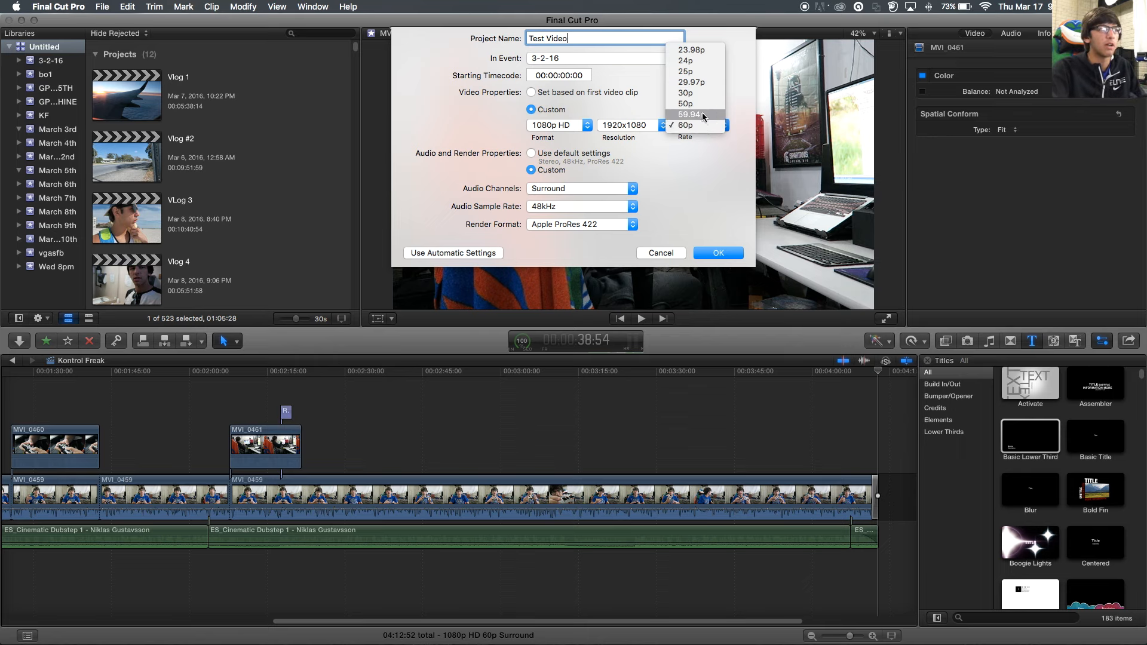
click(693, 127)
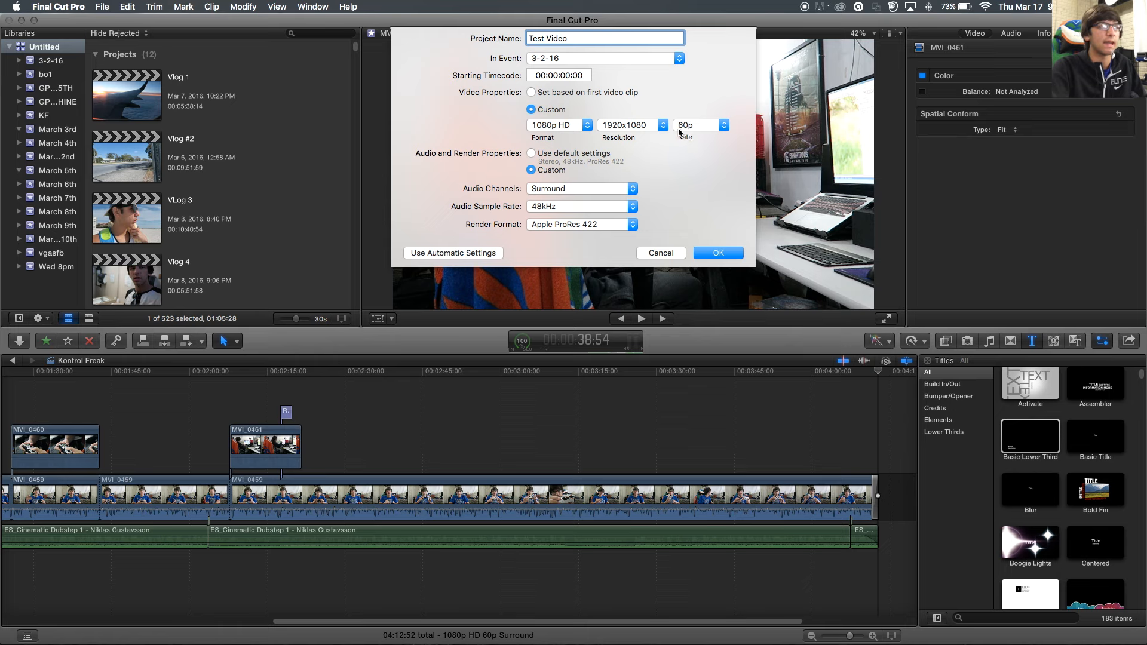
click(709, 125)
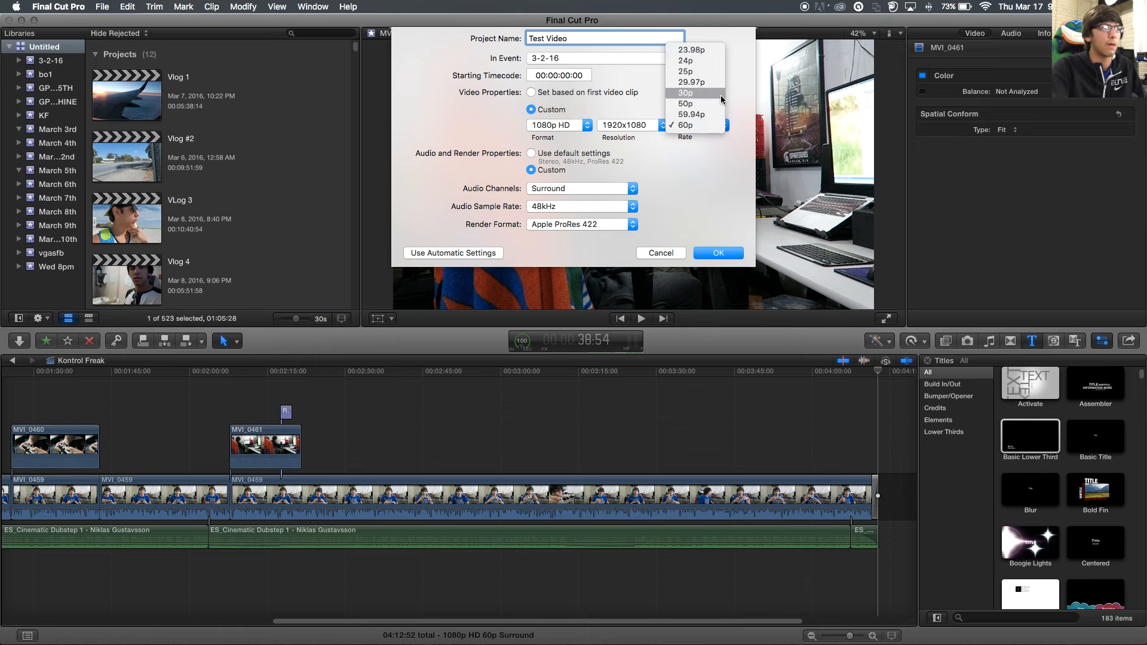
click(720, 97)
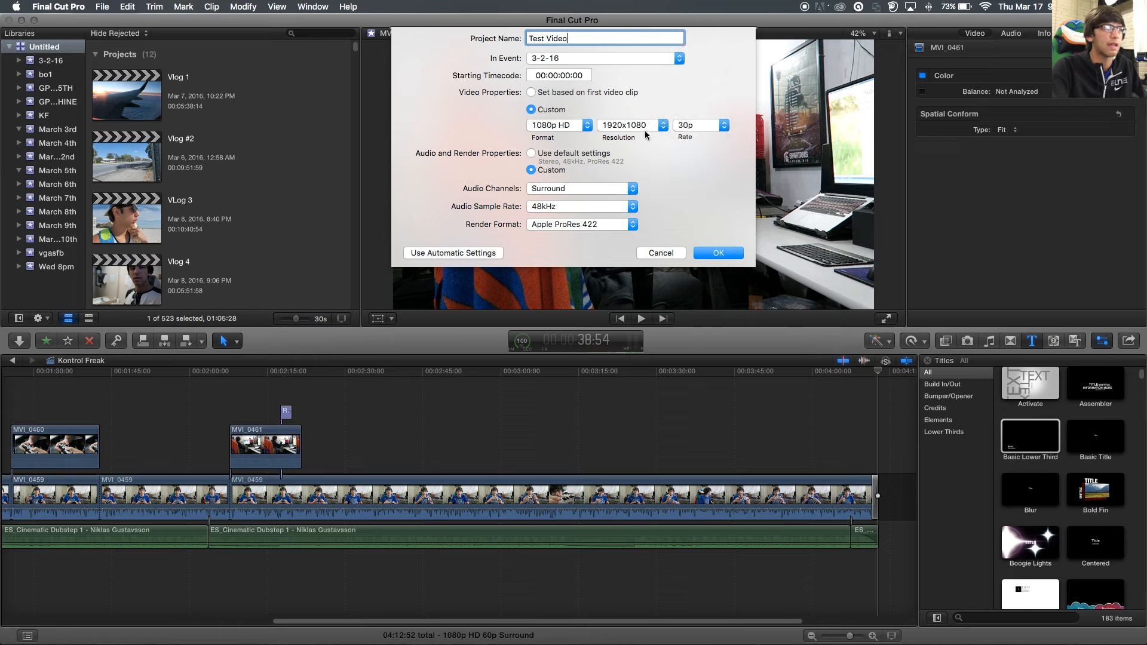
click(532, 153)
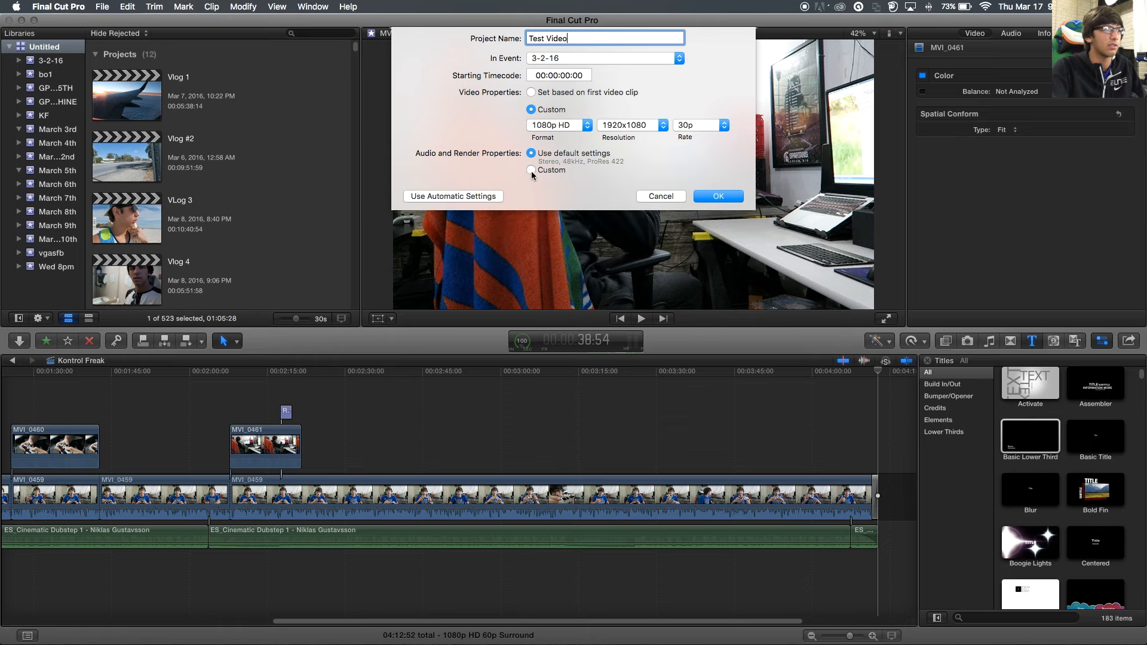
click(531, 170)
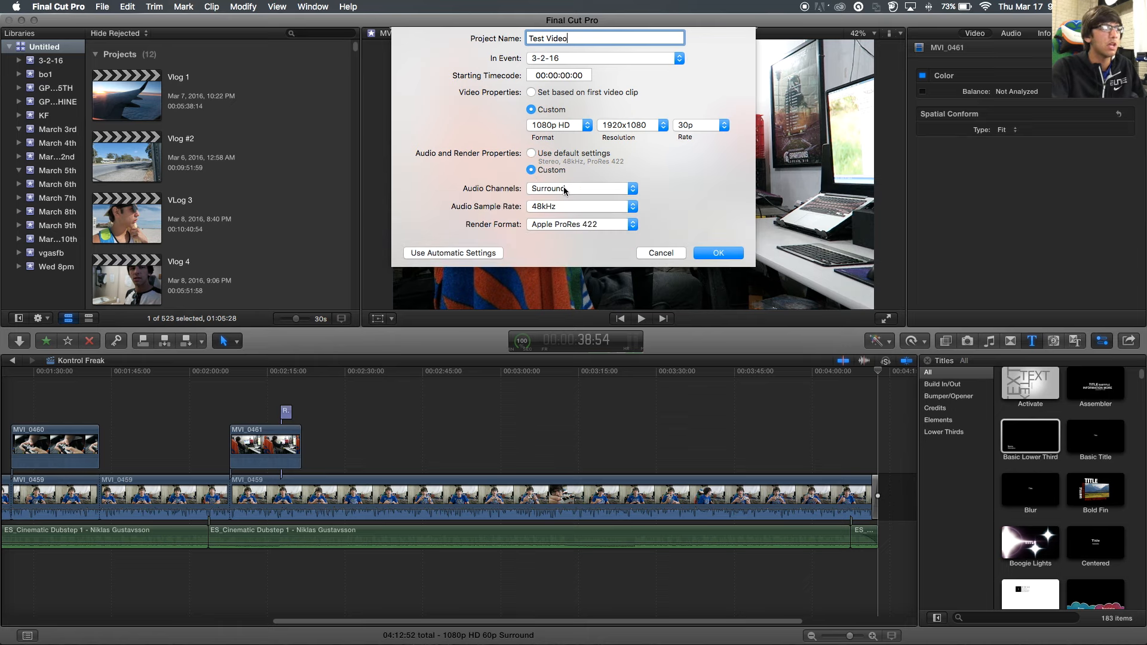
click(555, 222)
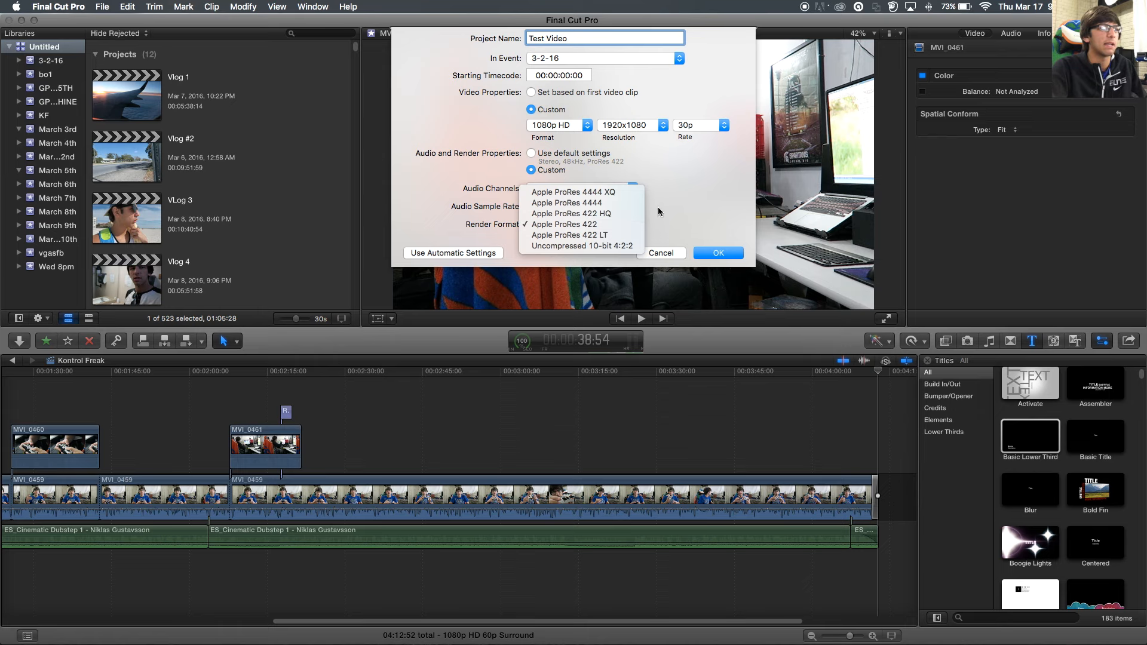
- Leave audio channels at Surround and the sample rate at 48kHz
click(605, 225)
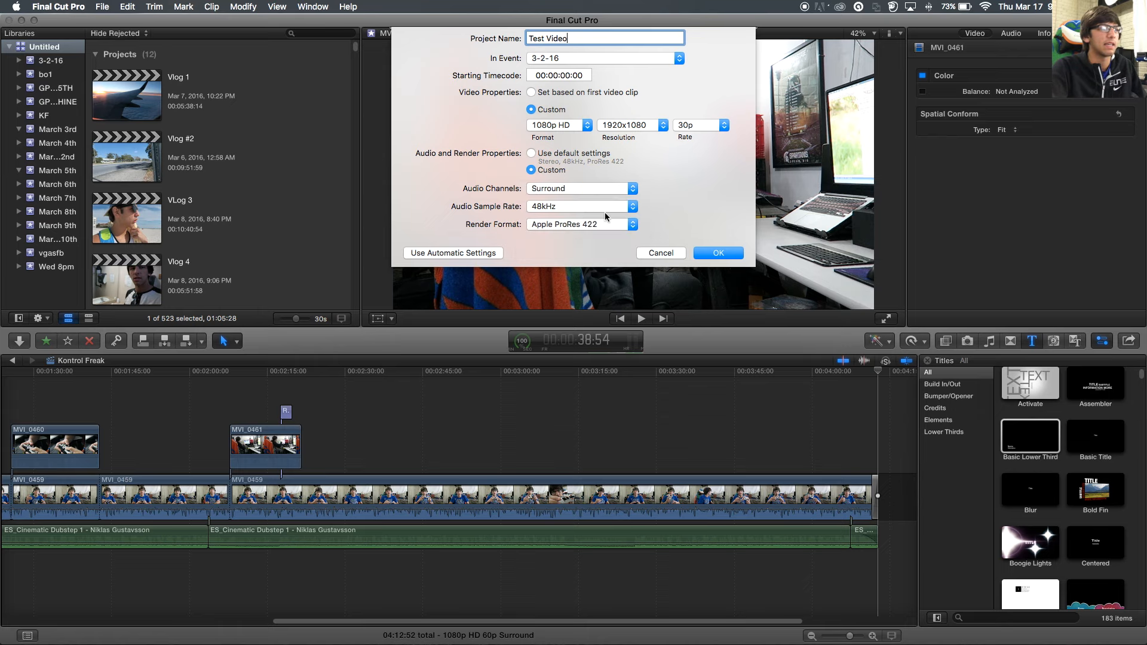
click(566, 190)
click(577, 199)
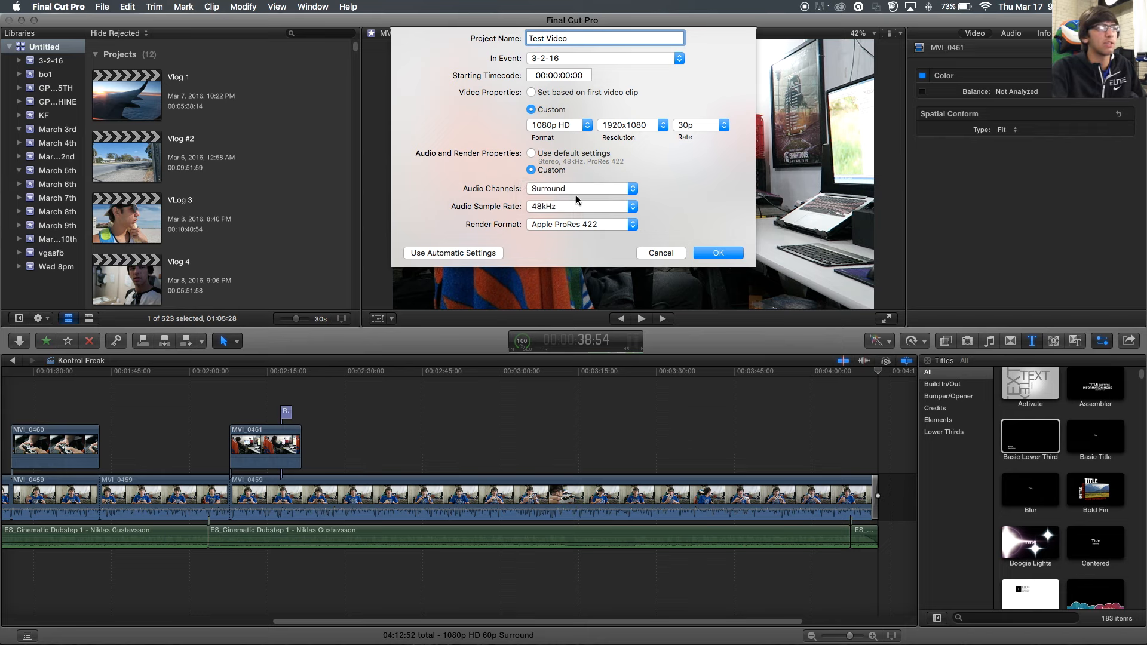
click(565, 209)
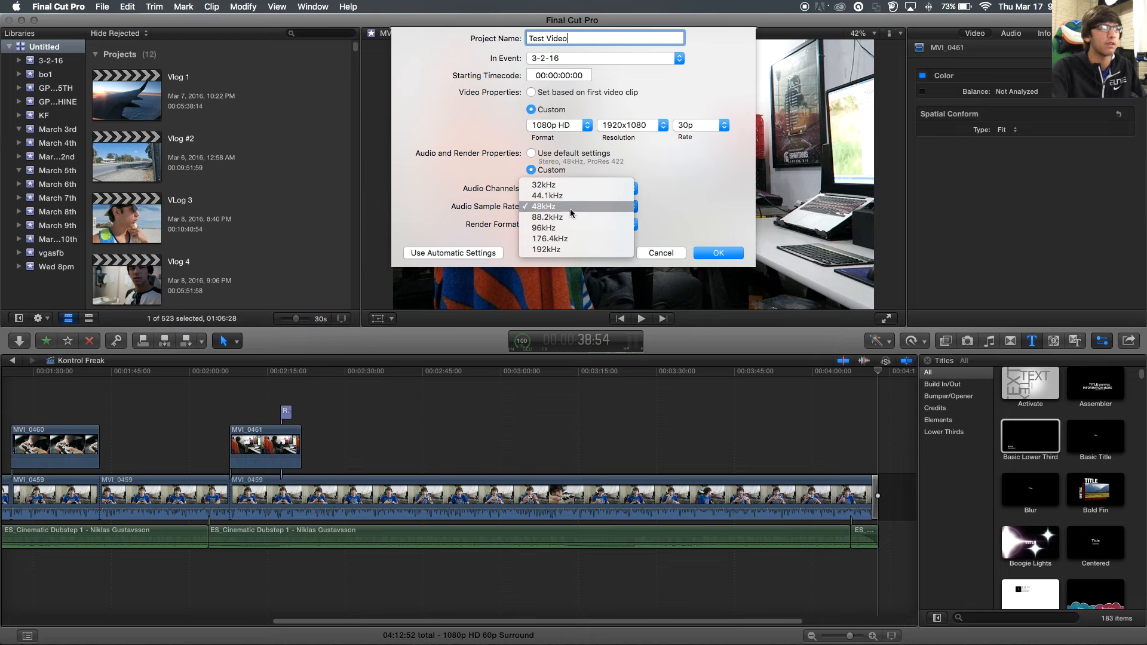
click(682, 203)
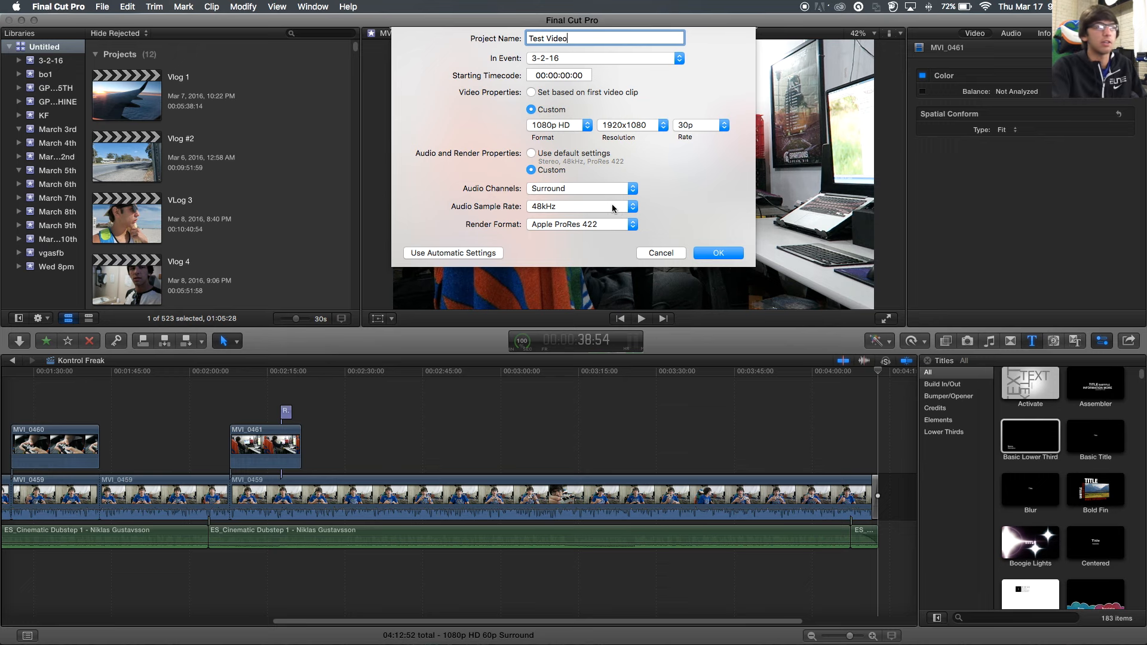
click(563, 208)
click(541, 206)
click(541, 208)
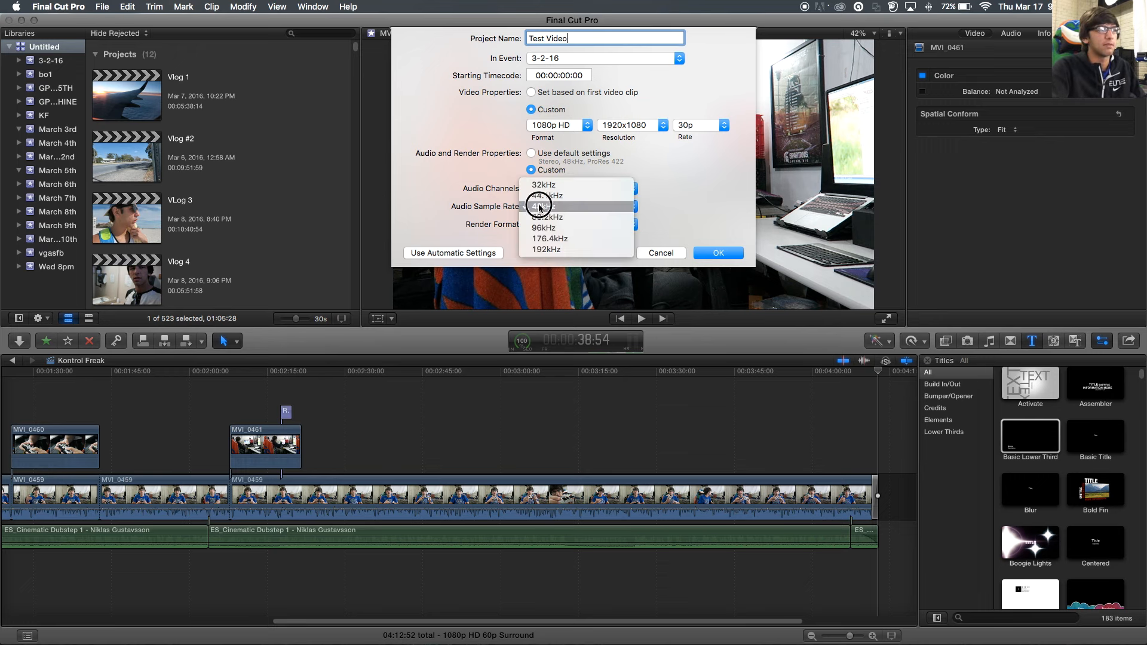
click(729, 207)
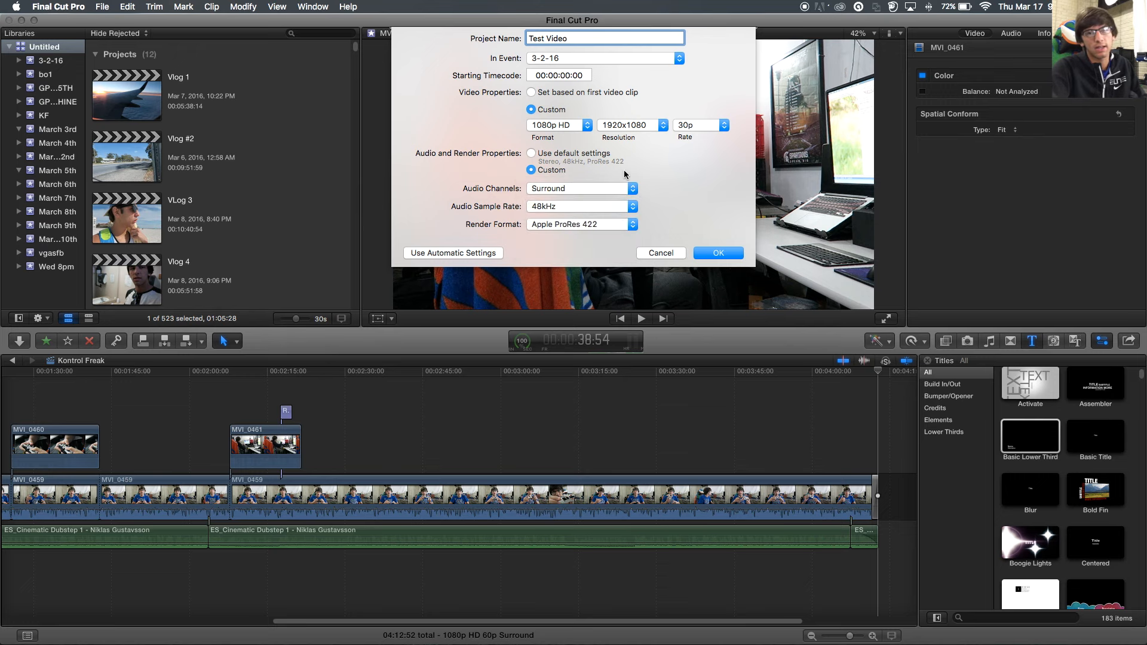
- Keep the Apple ProRes 422 render format and create the Test Video project
click(573, 226)
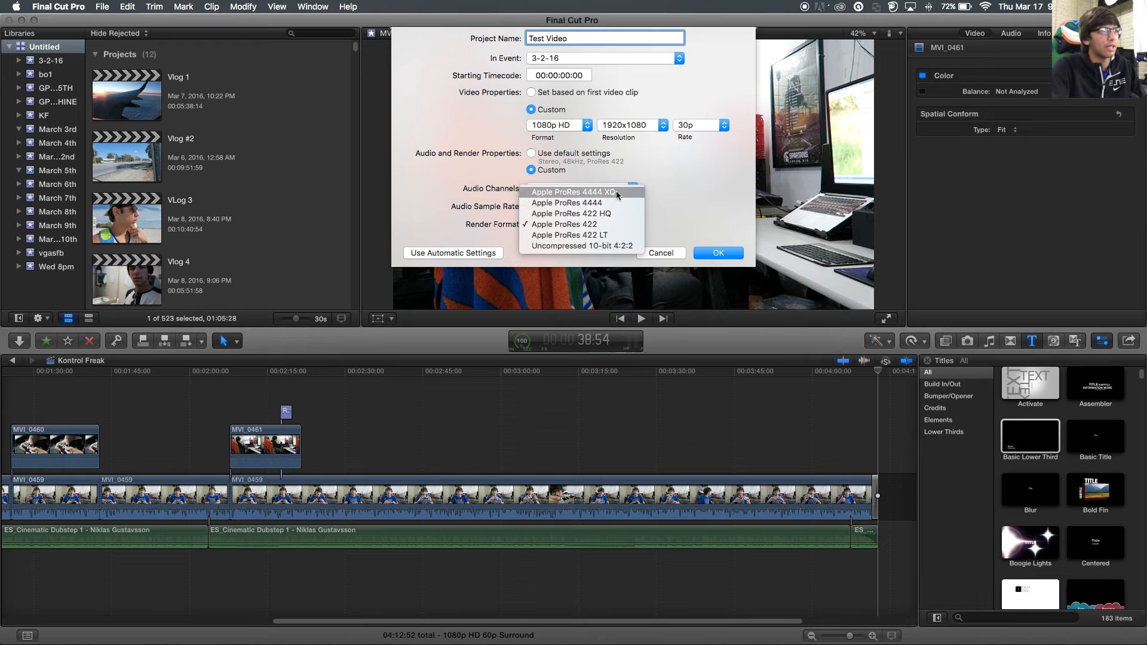
click(669, 199)
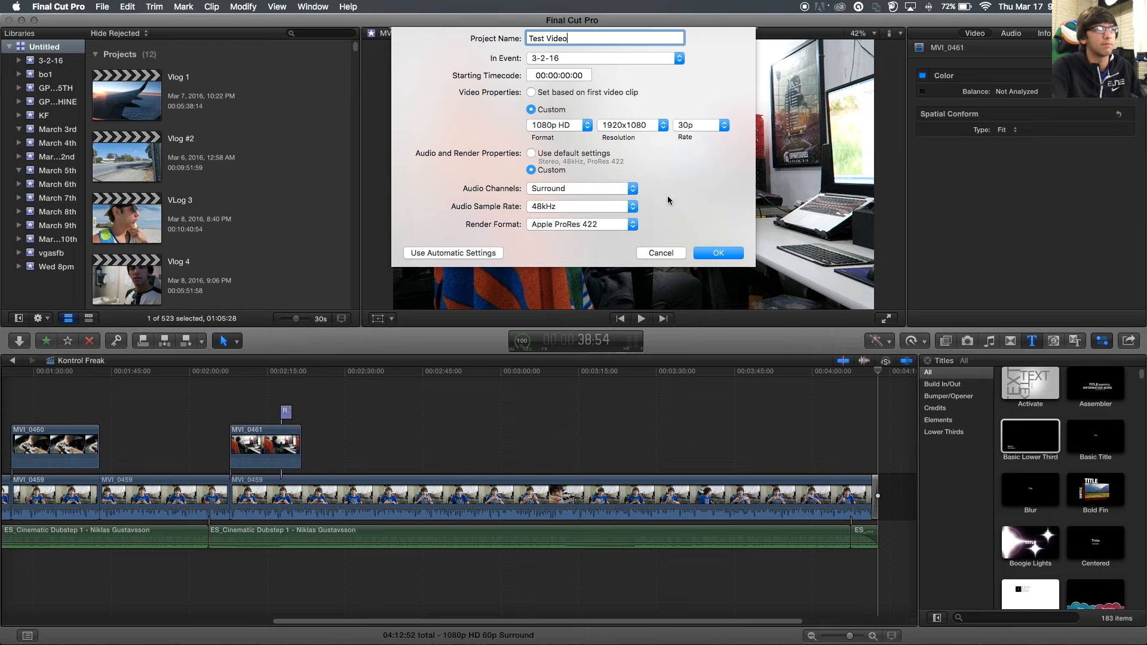
click(606, 221)
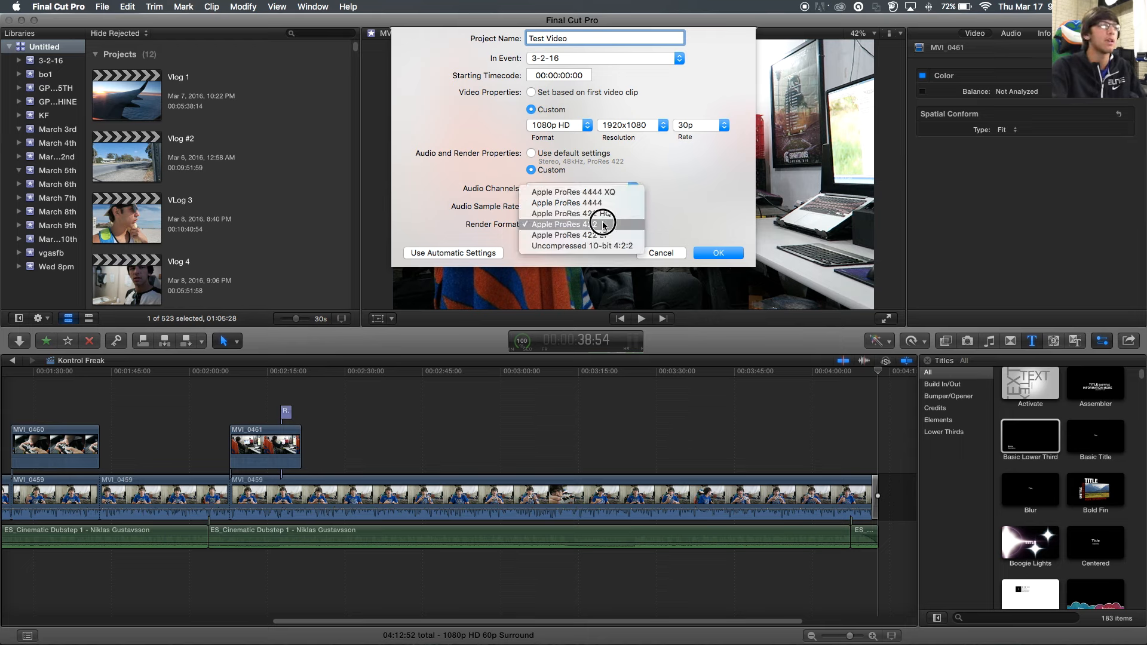
click(672, 217)
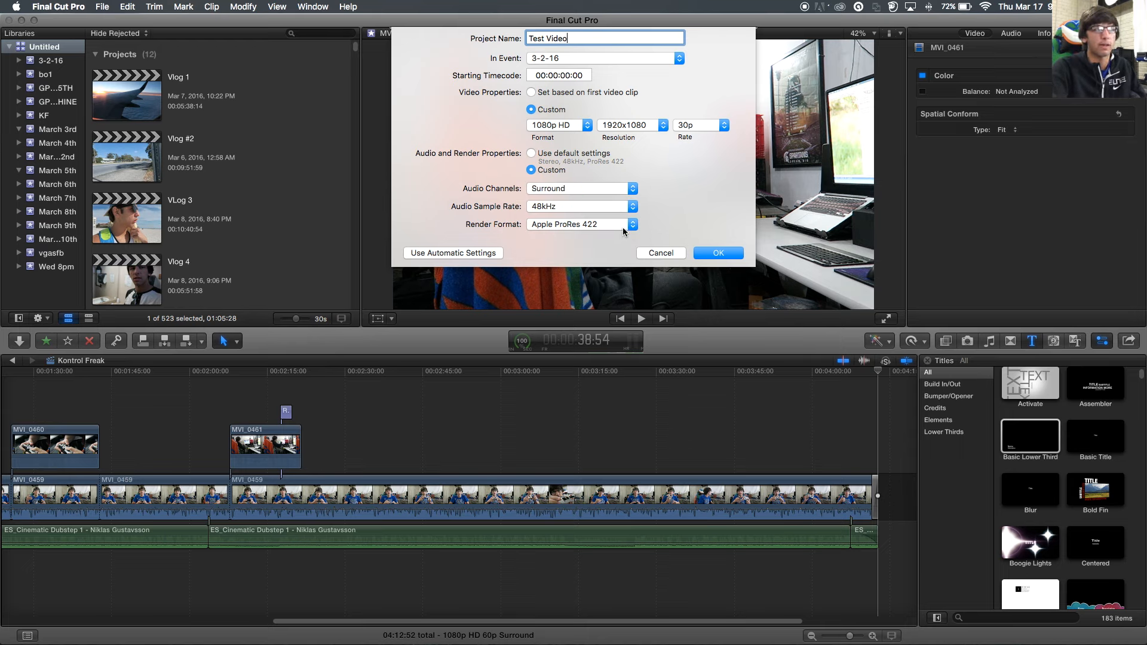
click(625, 231)
click(687, 233)
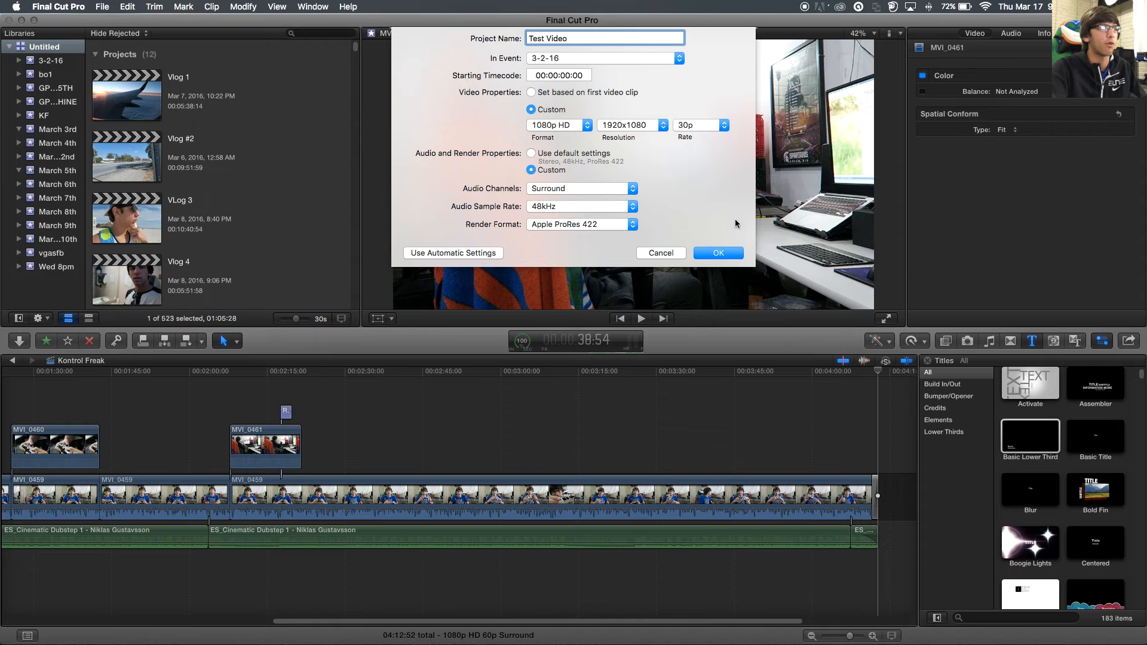
click(733, 251)
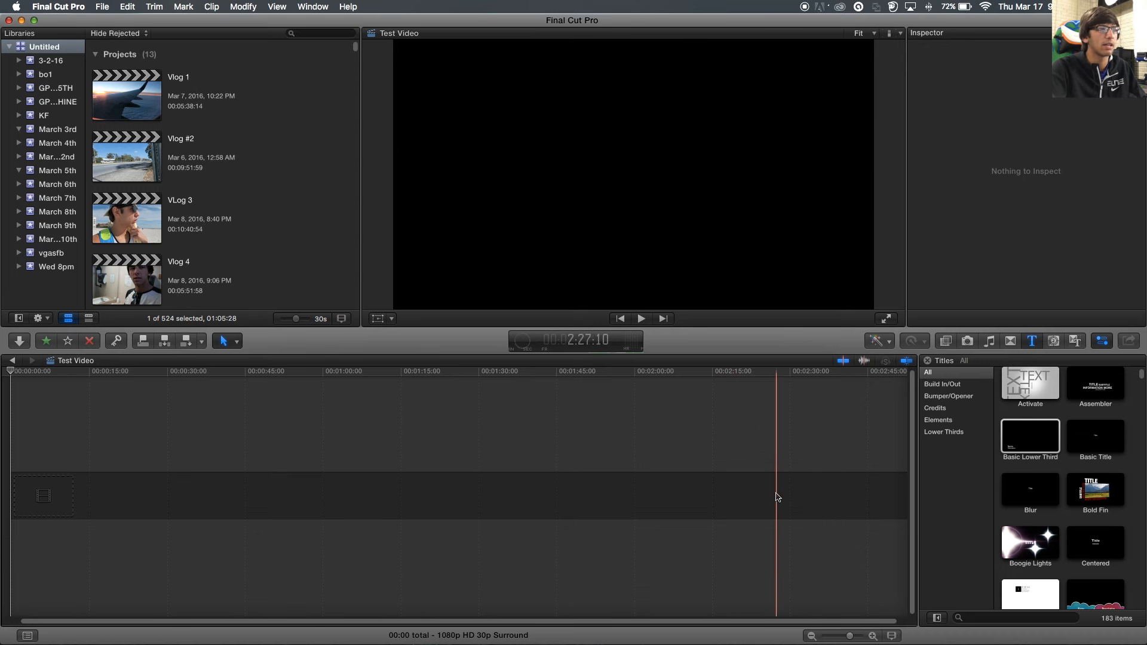
- Hide the titles browser and pull the Finder Movies window back into view
click(927, 361)
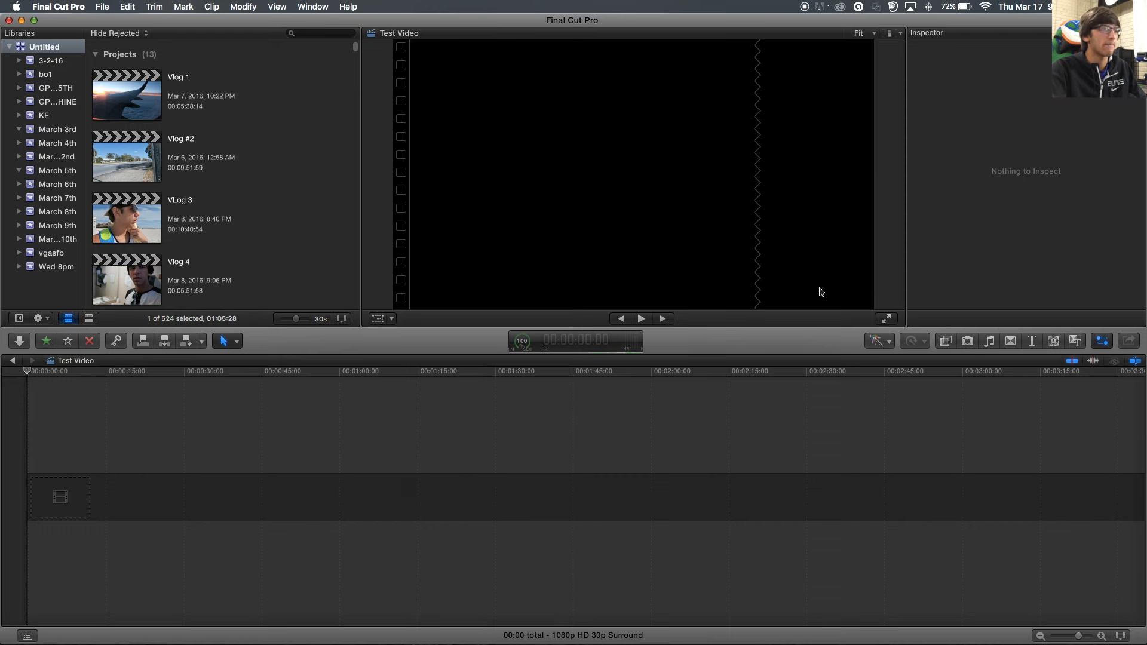
drag(2, 43, 557, 166)
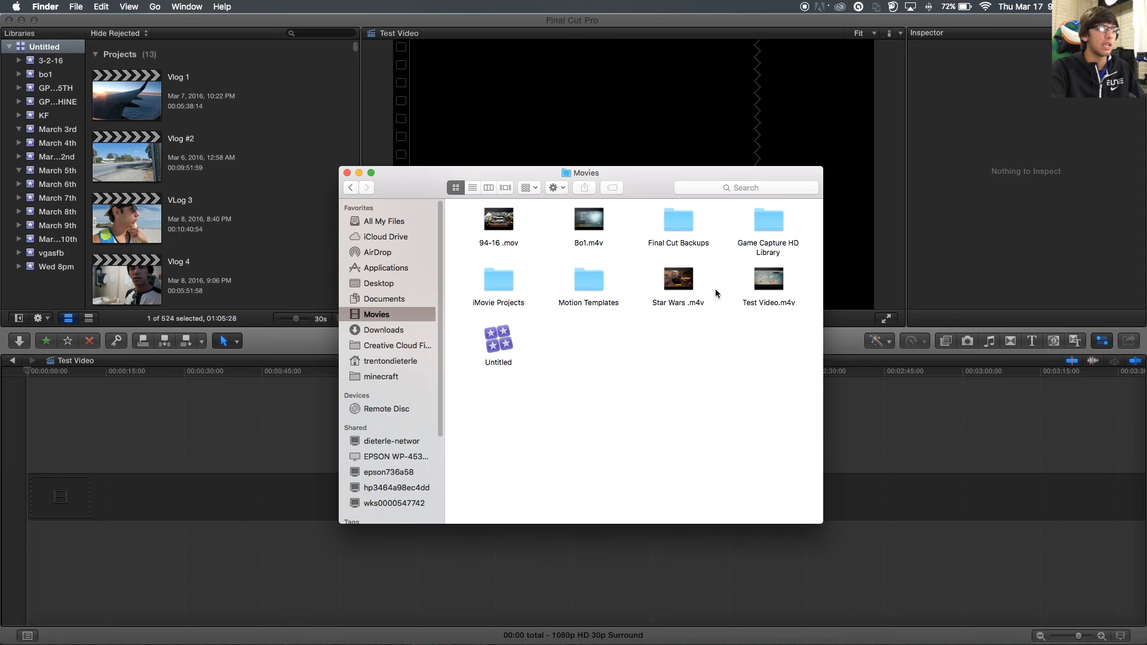
- Drag Test Video.m4v into the Final Cut Pro timeline and close the Movies window
click(776, 303)
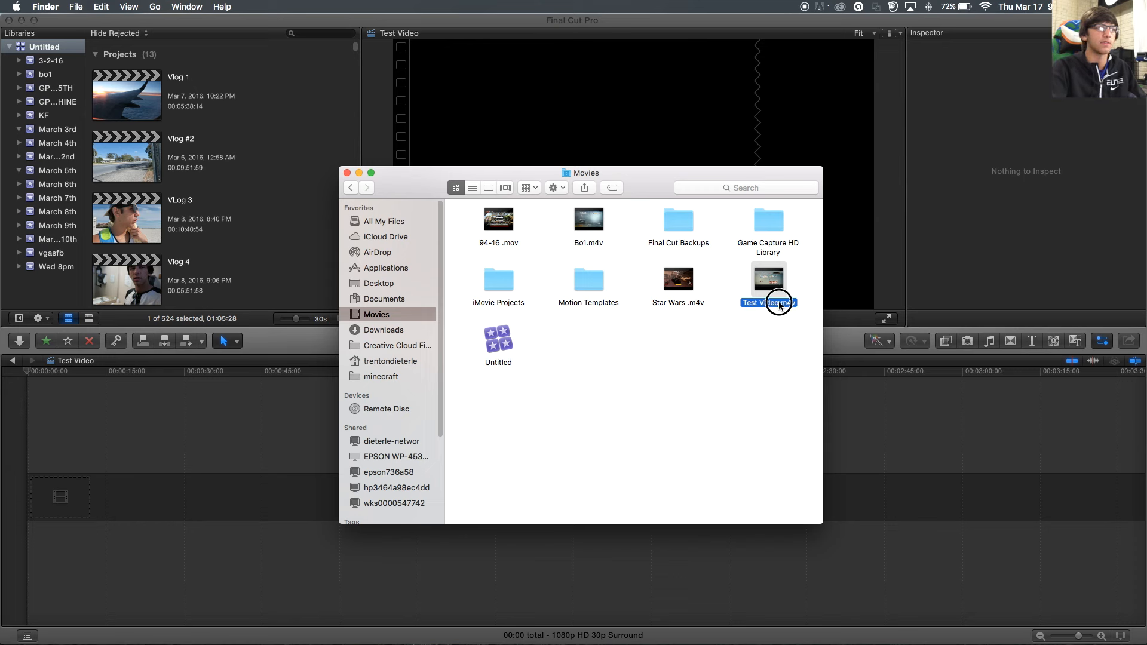
drag(779, 305, 903, 511)
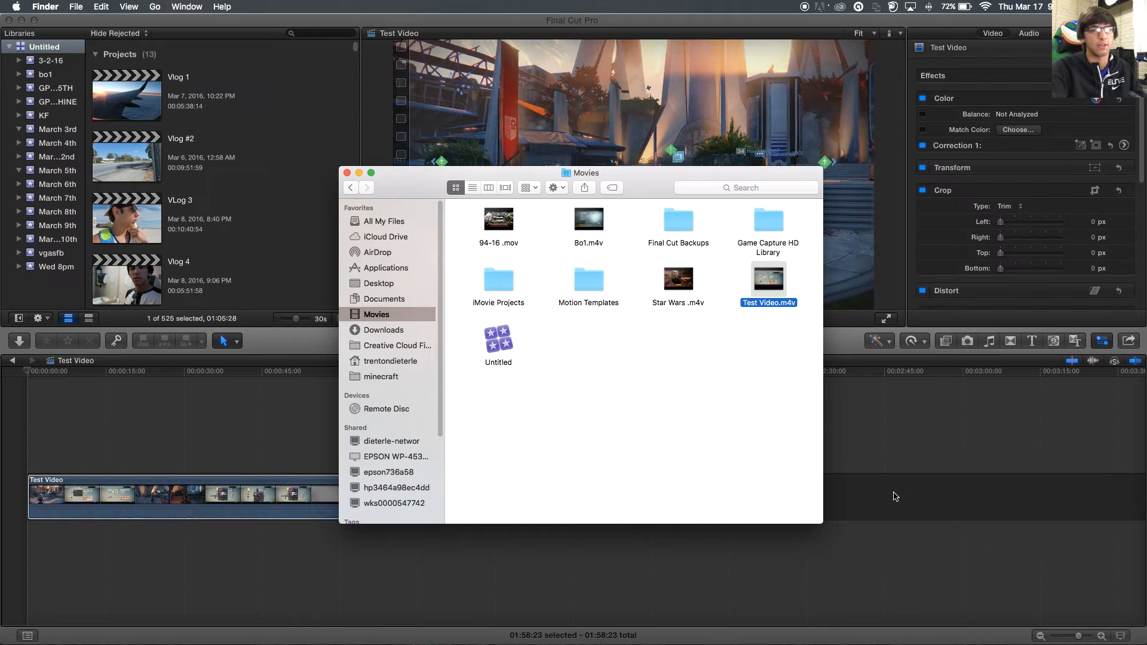
click(347, 173)
click(534, 343)
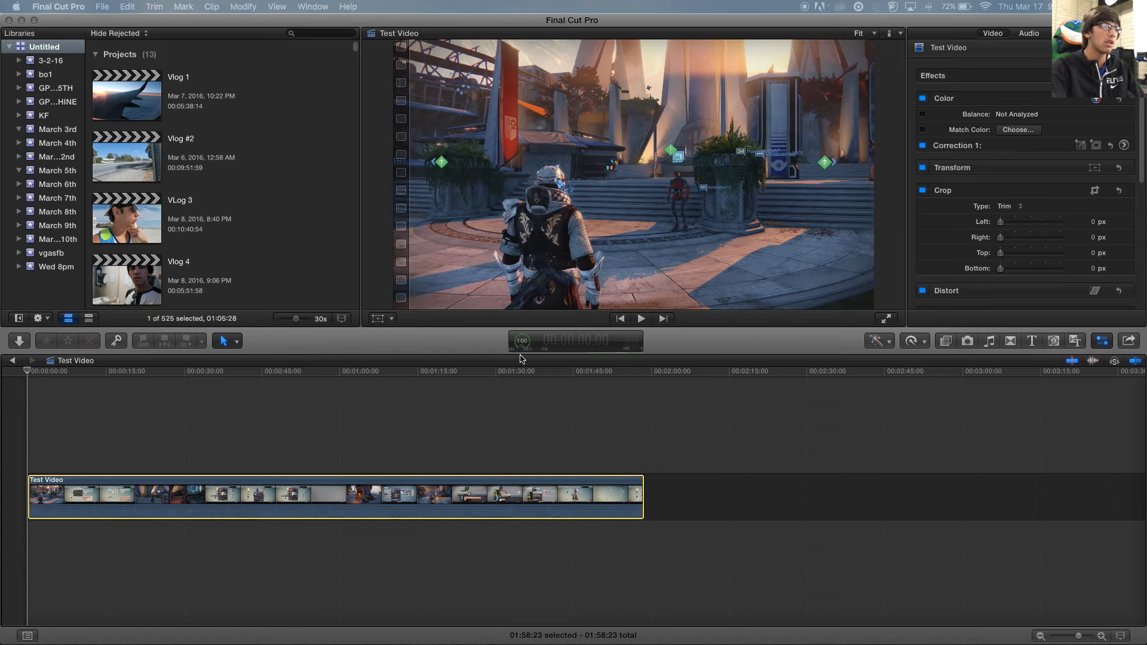
click(521, 347)
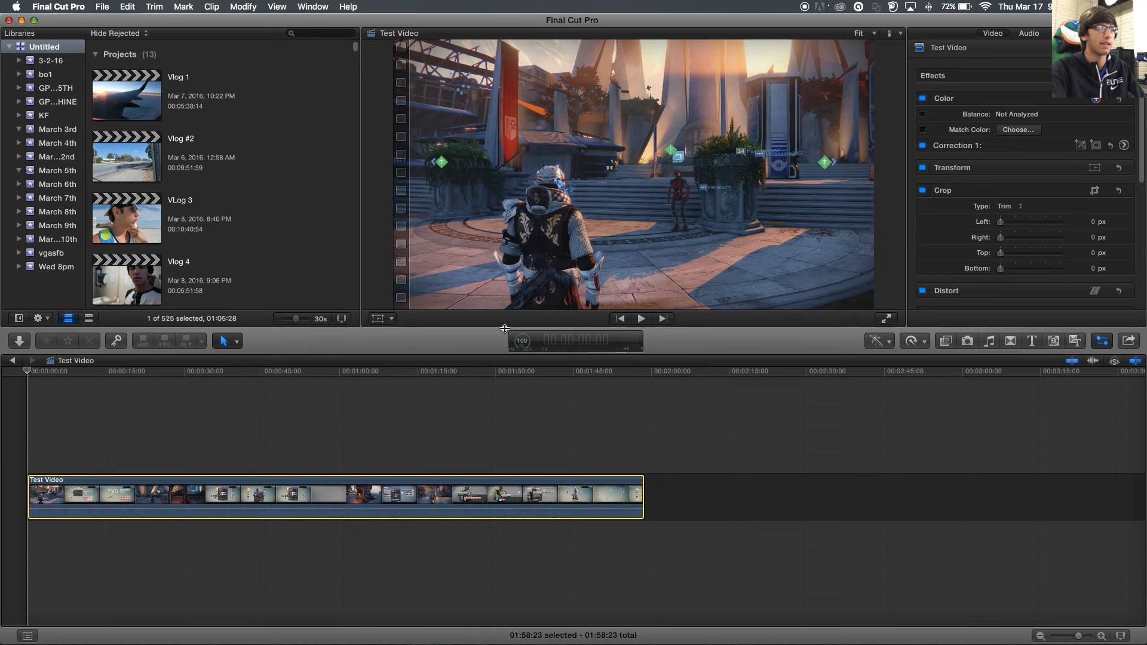
click(522, 349)
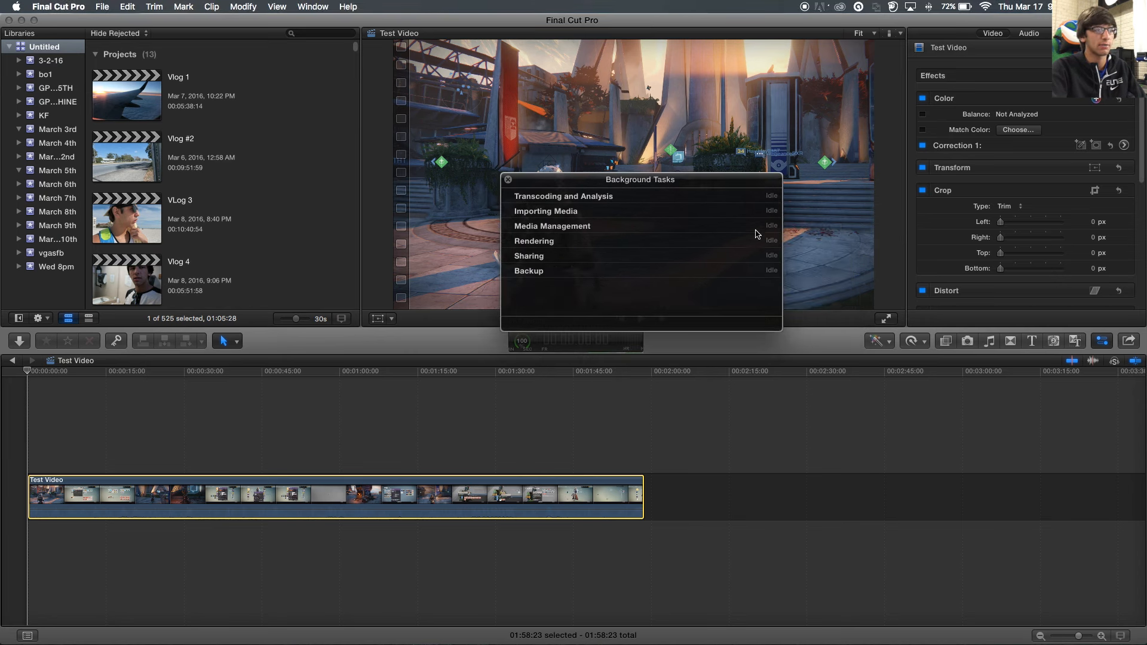
click(508, 179)
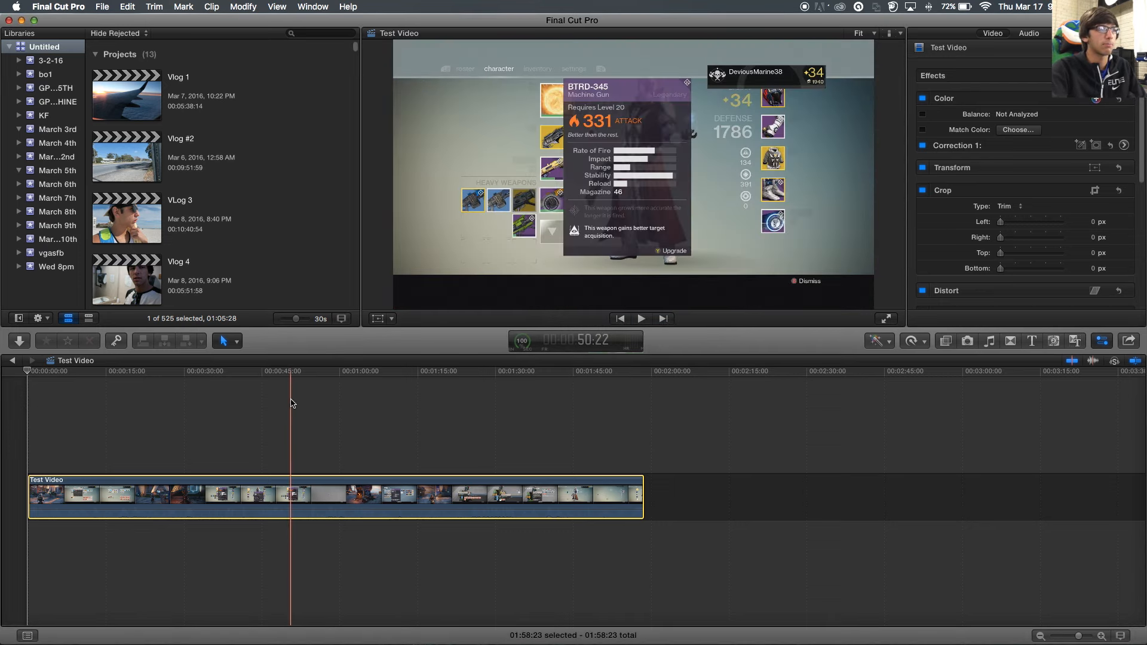
key(space)
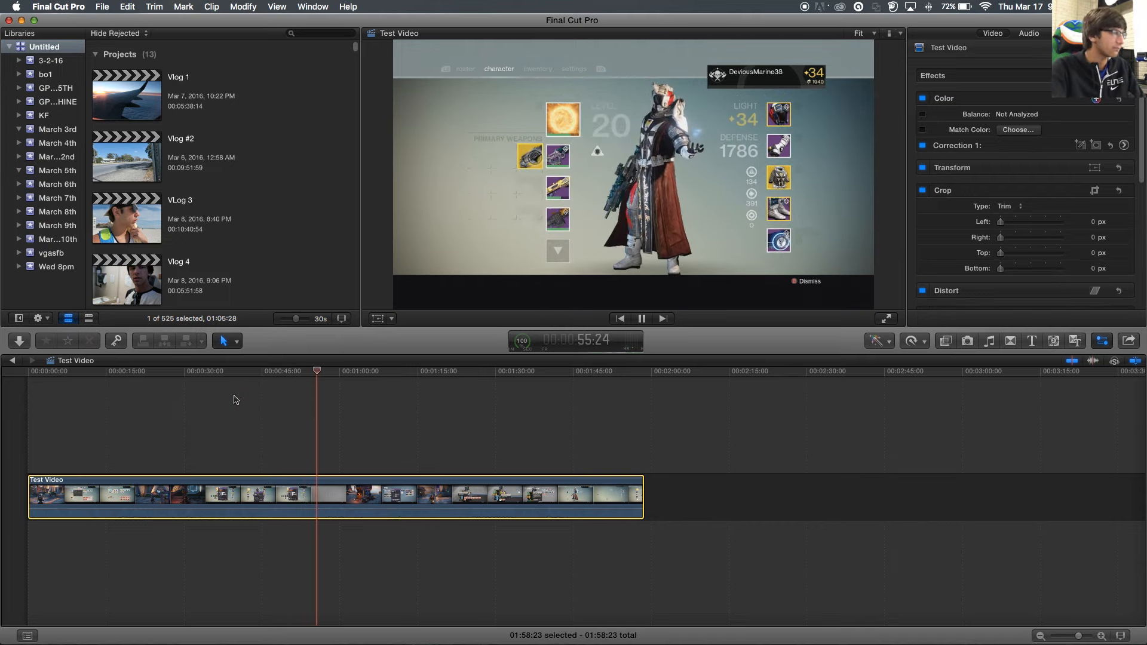
key(space)
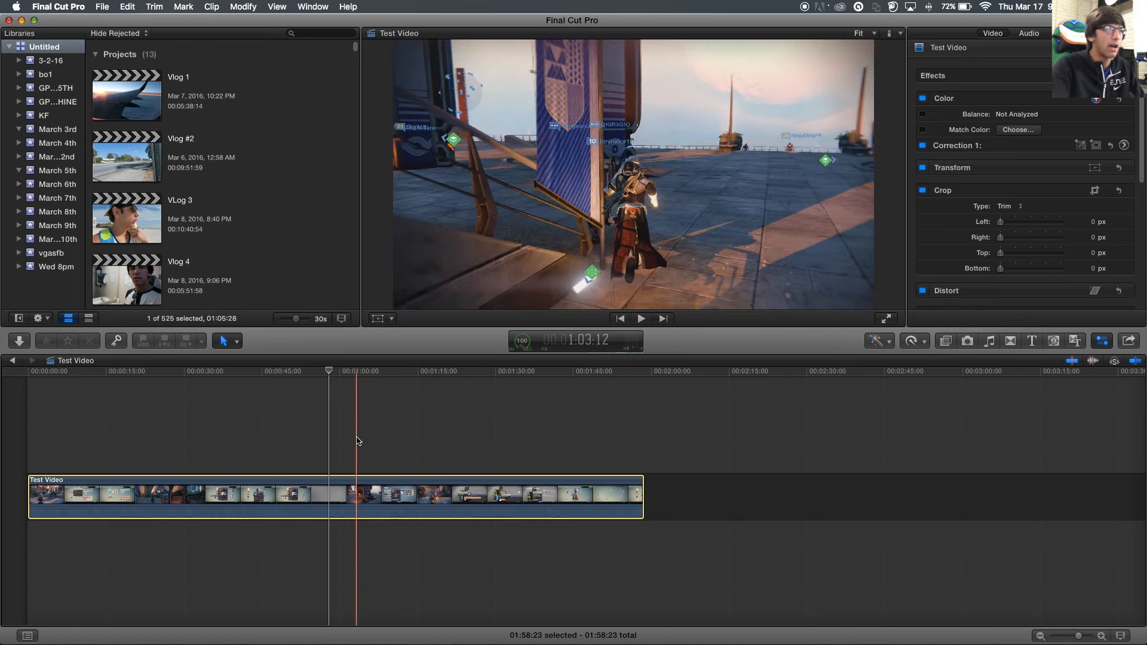
click(102, 6)
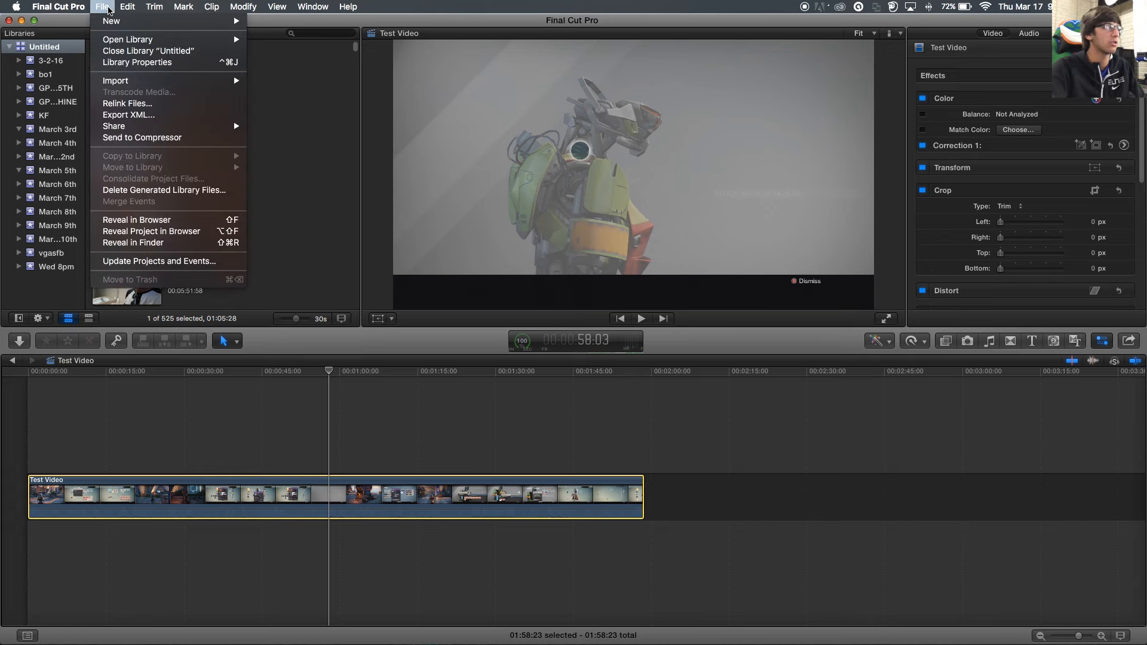
mouse_move(117, 82)
click(322, 80)
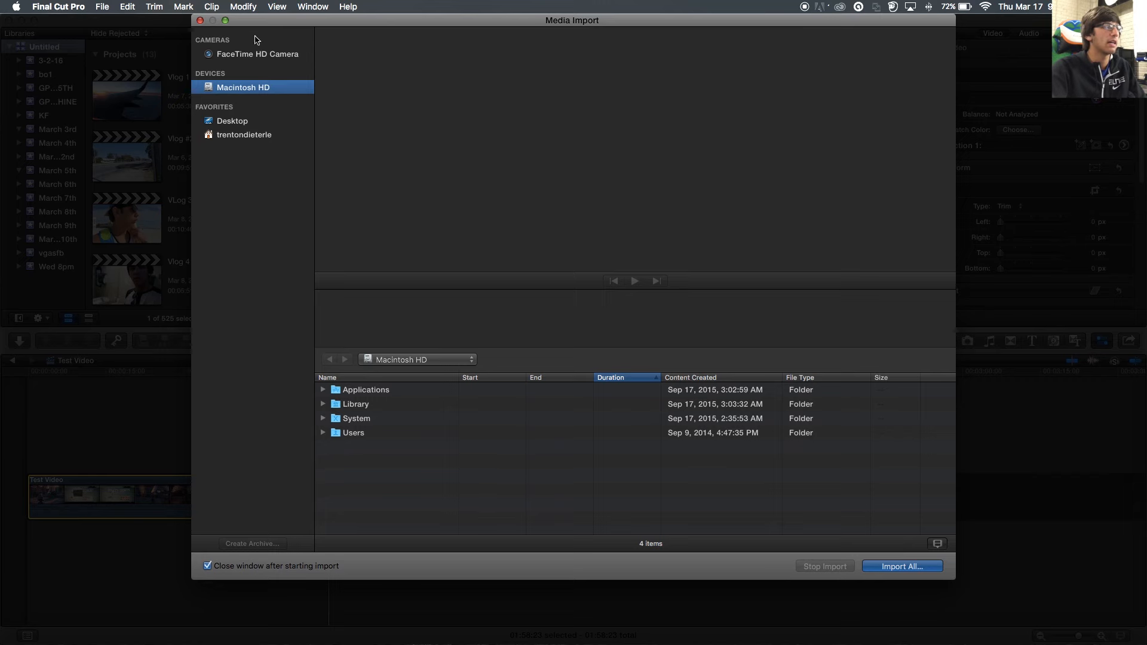
click(200, 20)
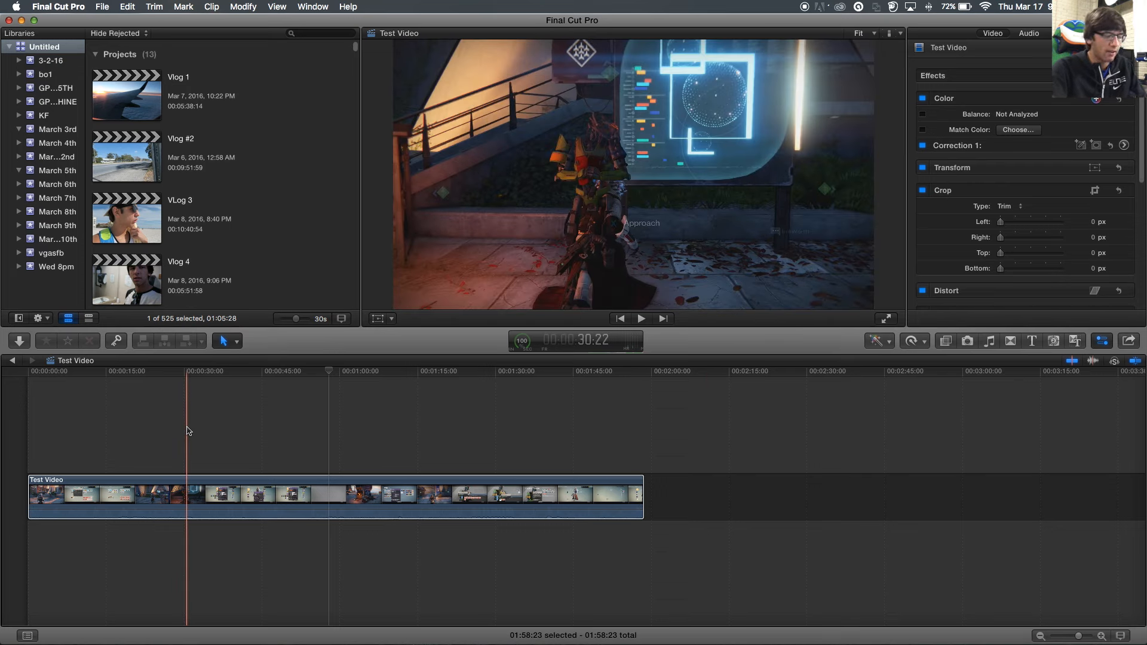
- Blade the gameplay clip at about 27 seconds, delete the first piece, then undo the deletion
key(b)
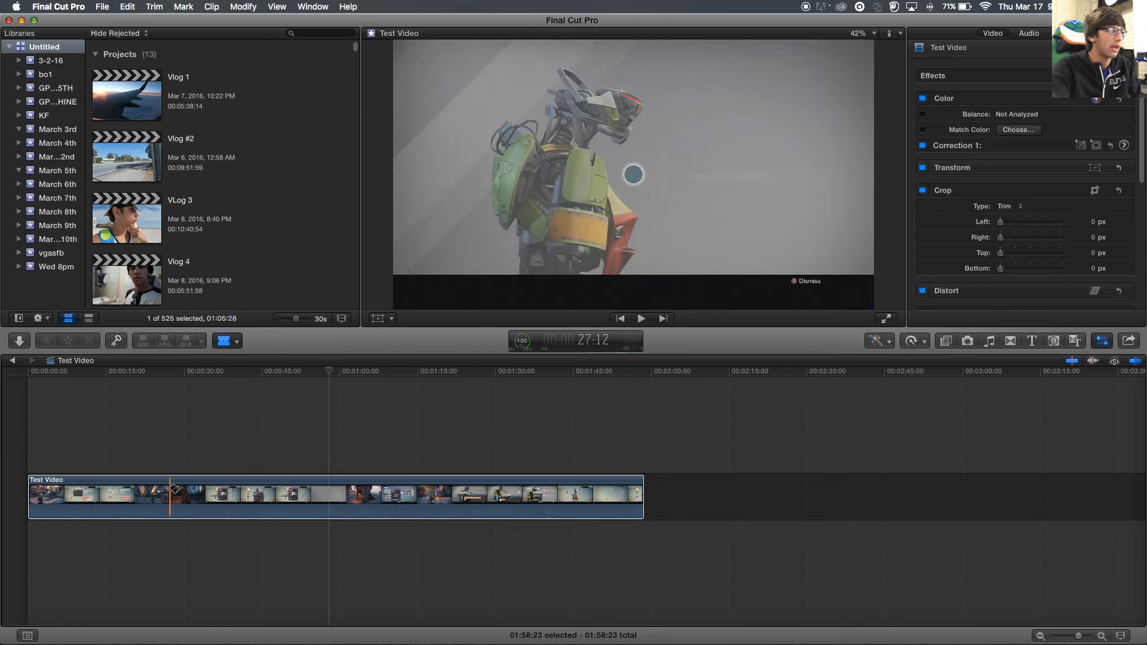
click(173, 489)
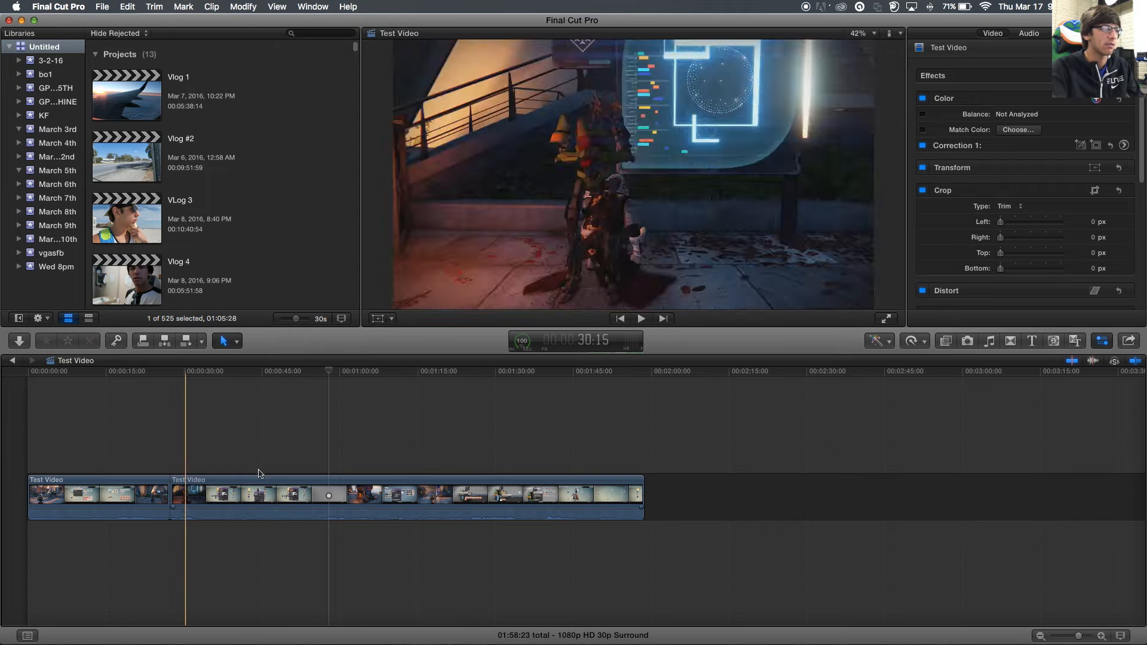
drag(153, 496, 50, 503)
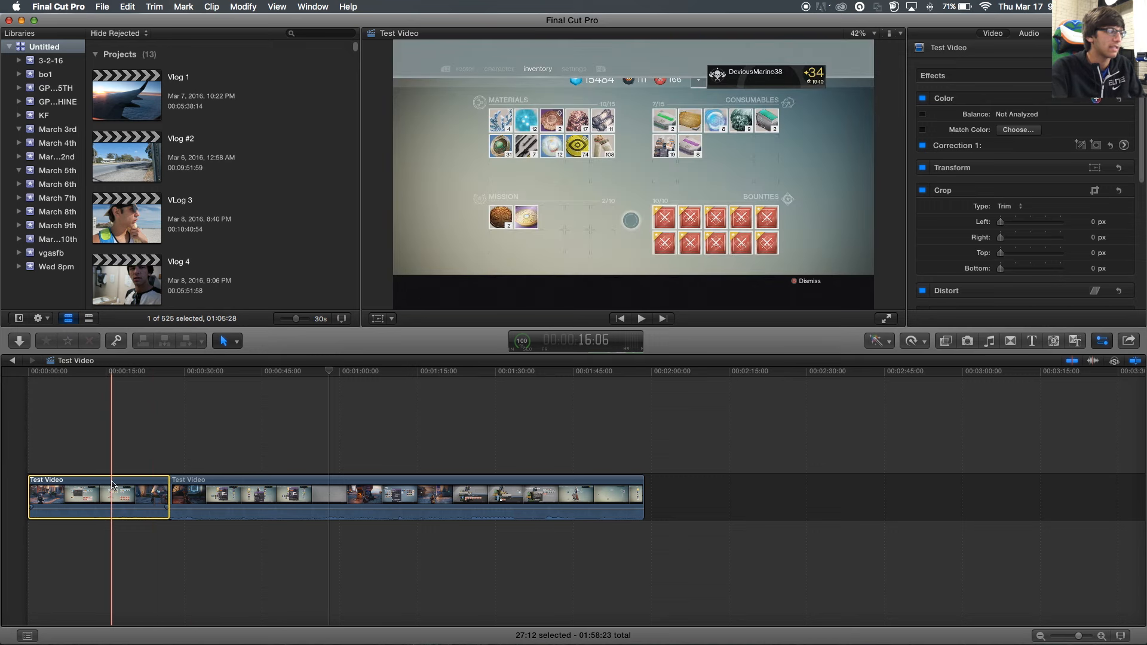
key(Delete)
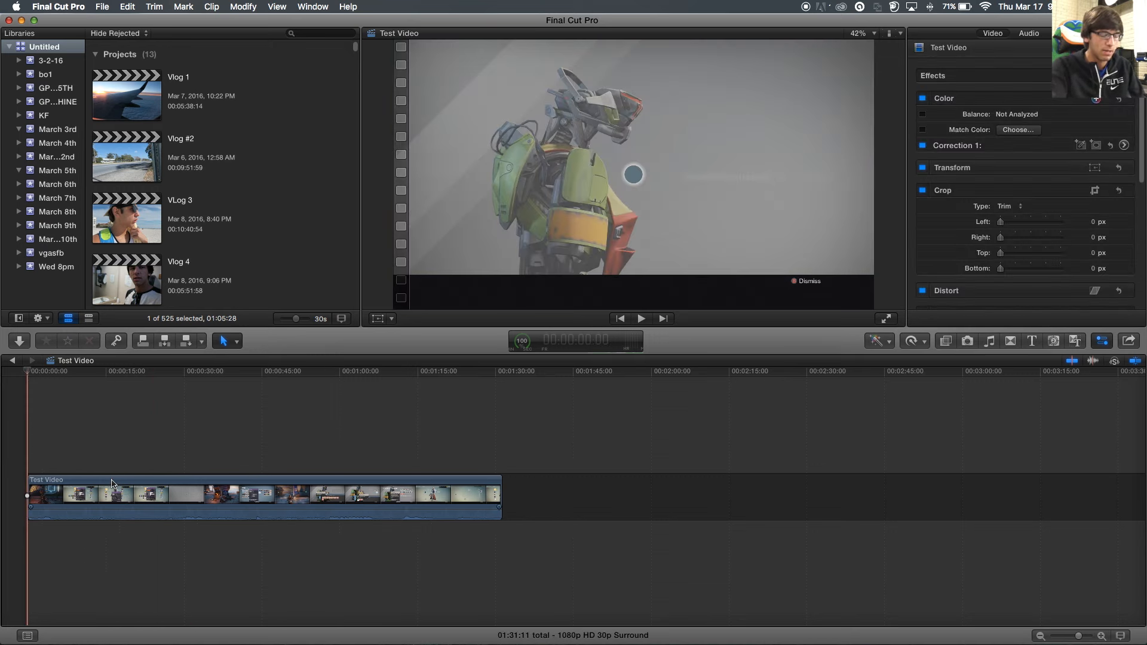
key(super+z)
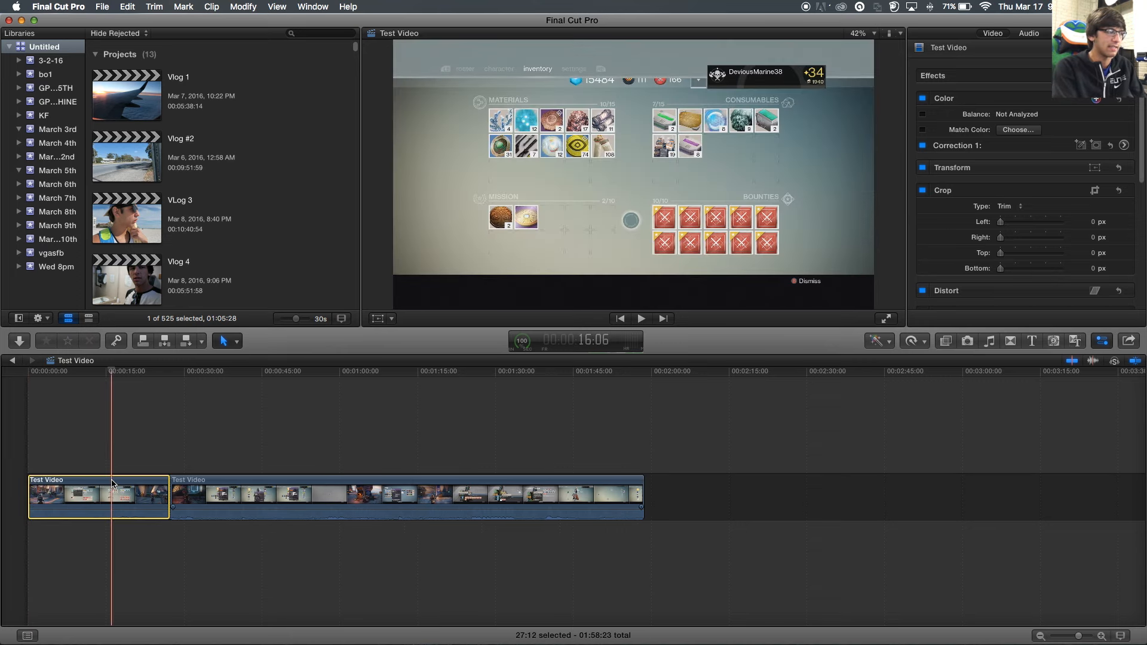
click(133, 7)
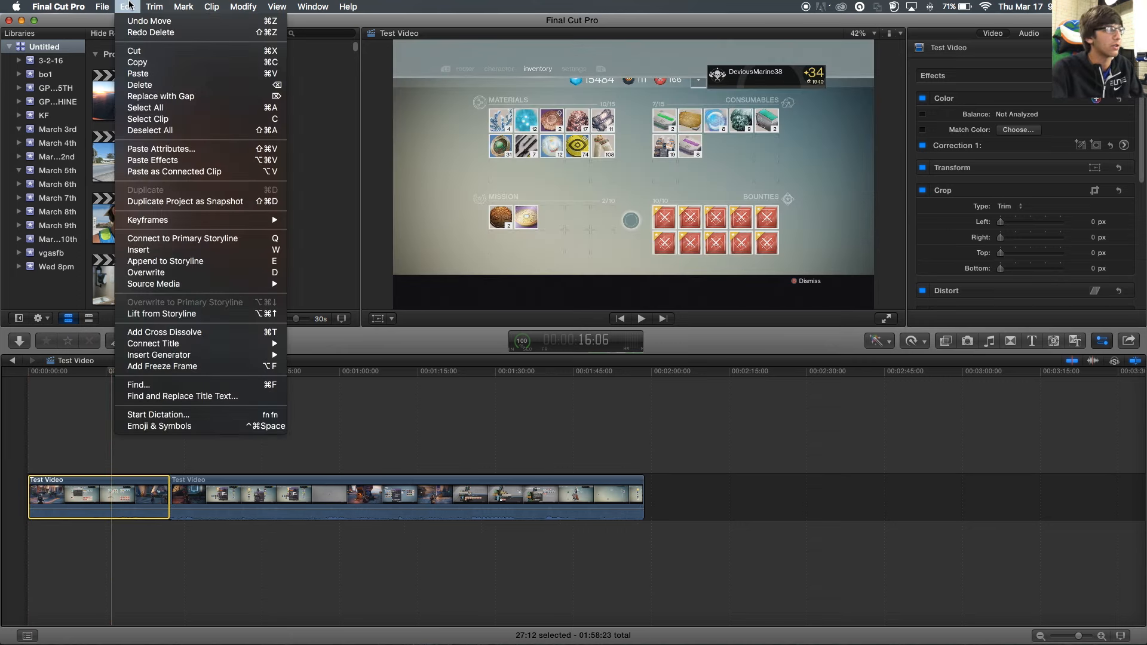
click(134, 6)
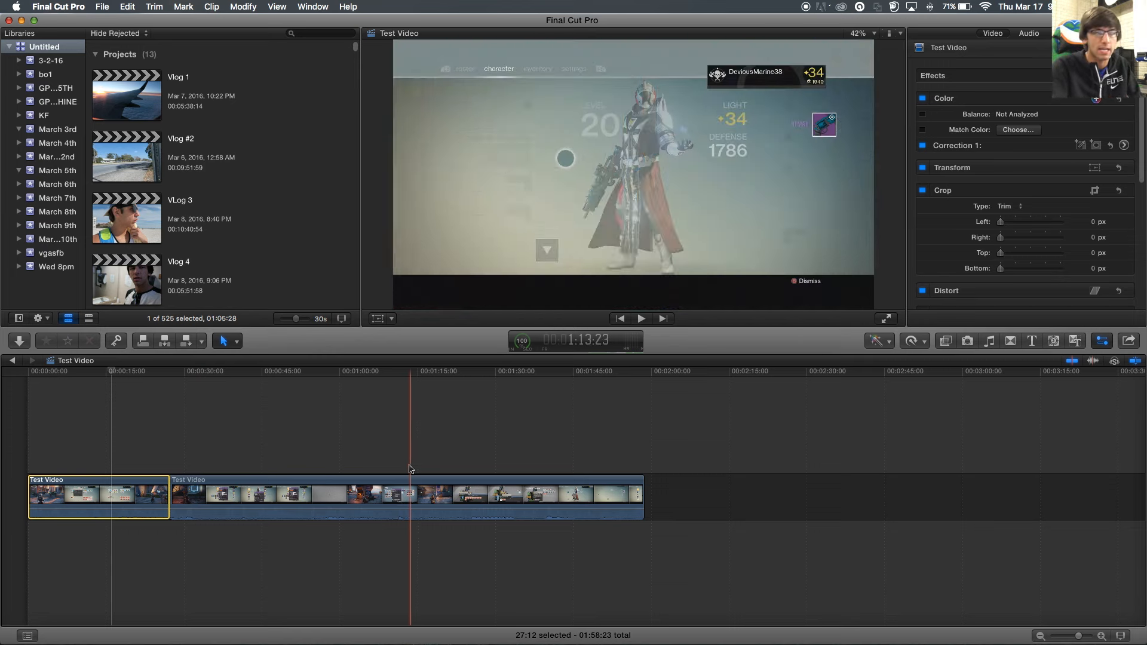
key(b)
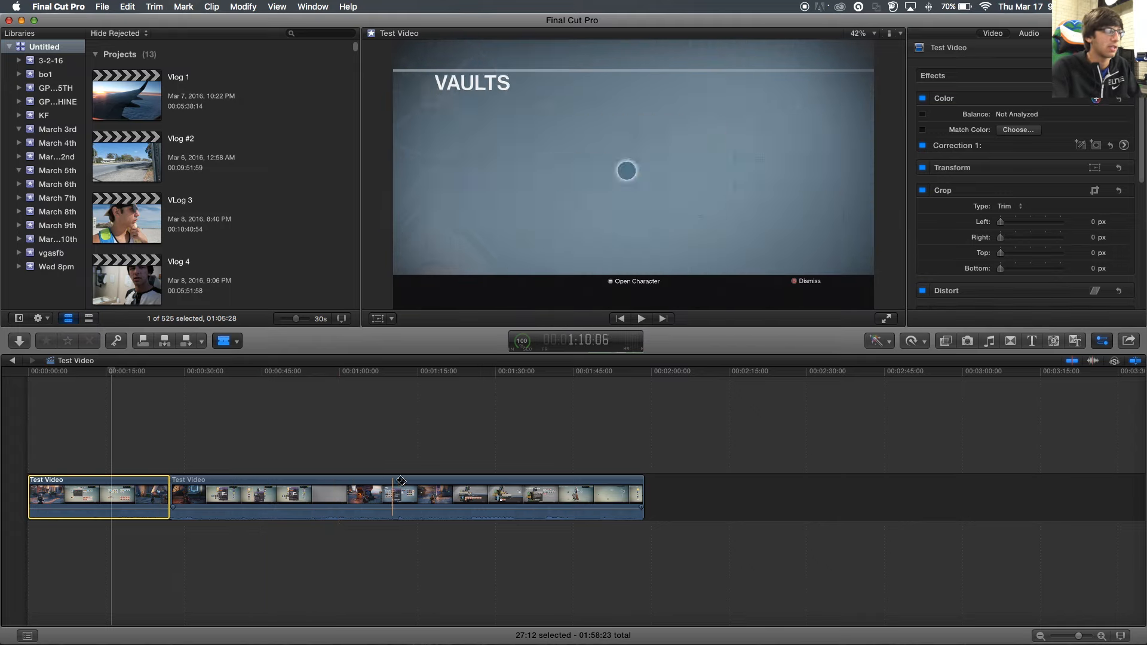
drag(1083, 641, 1089, 638)
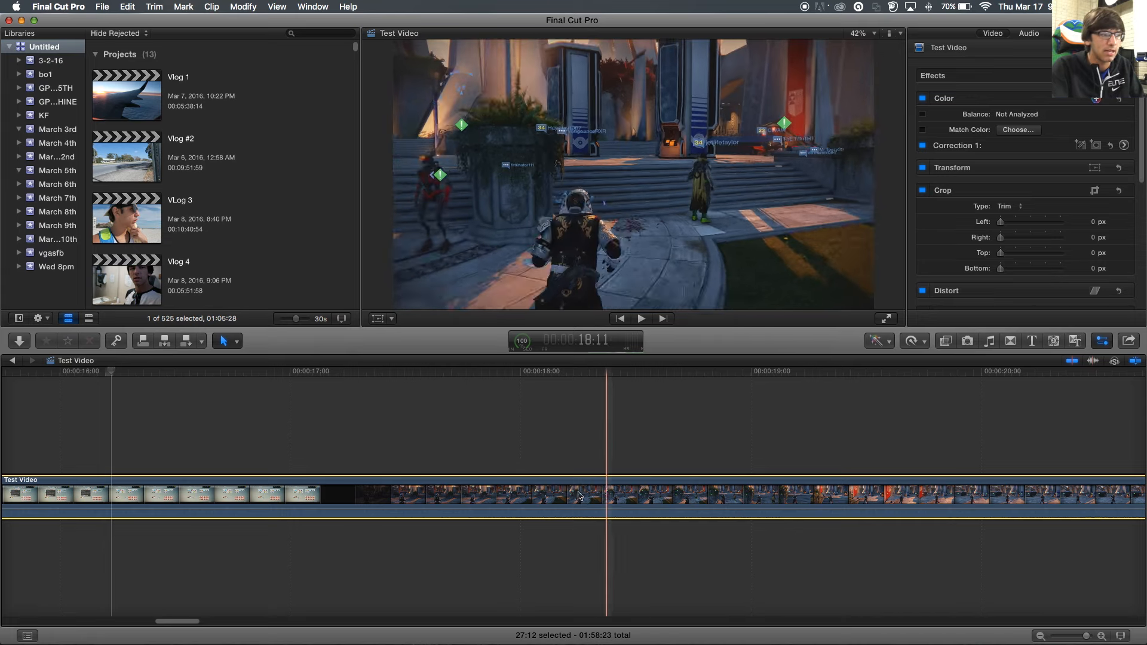
key(b)
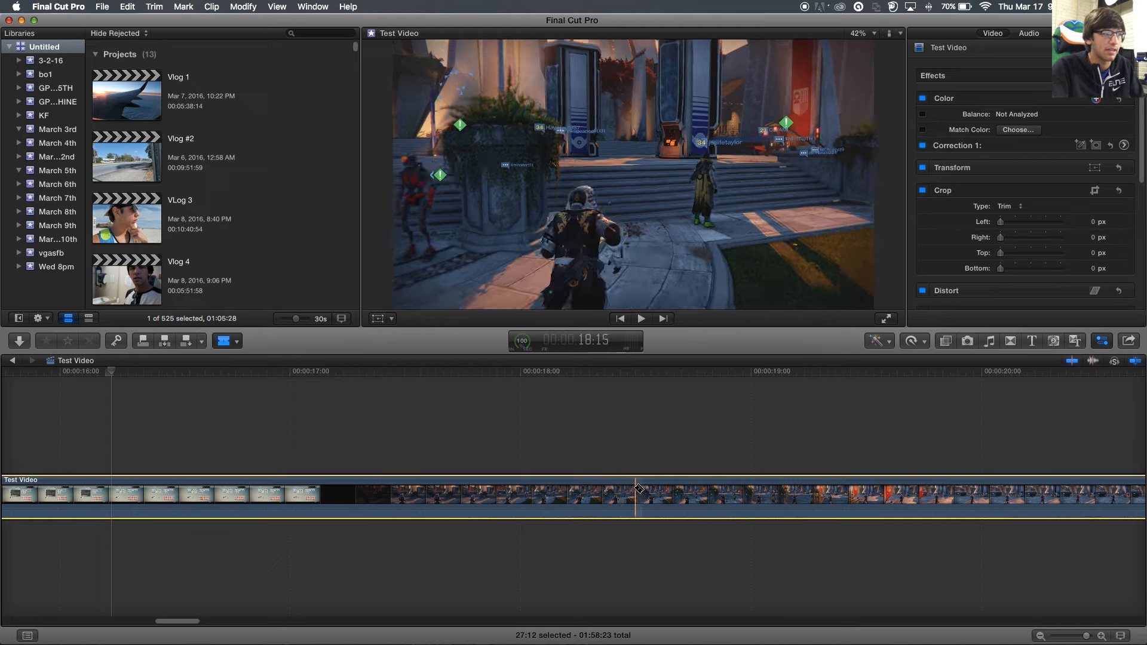
key(a)
drag(1082, 638, 1074, 639)
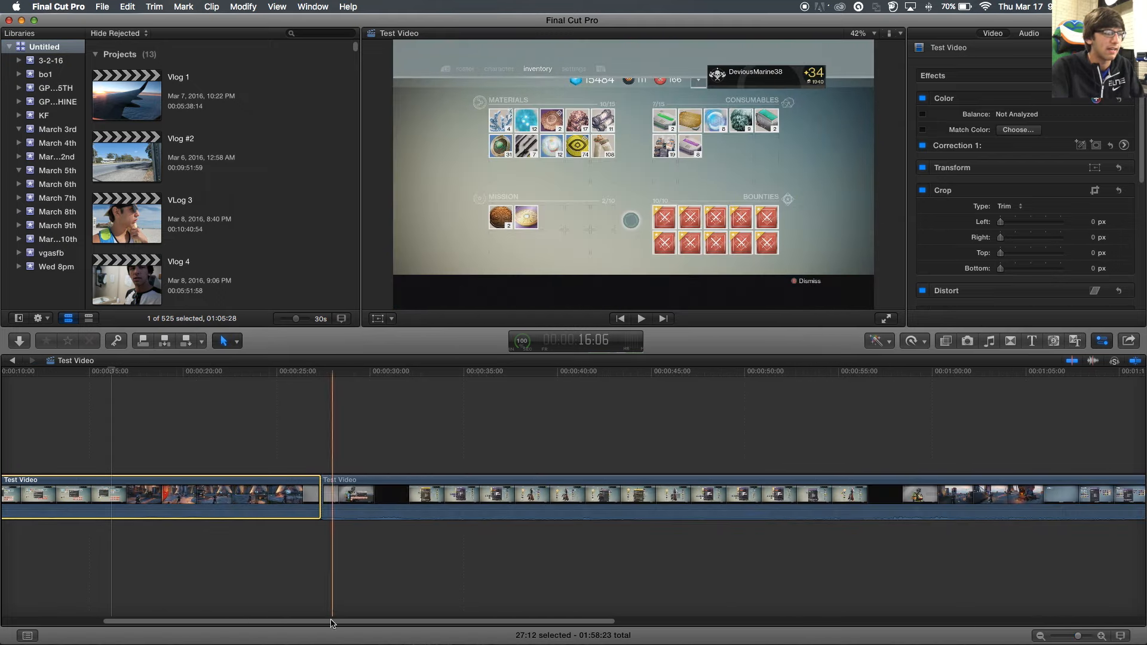
drag(323, 620, 225, 620)
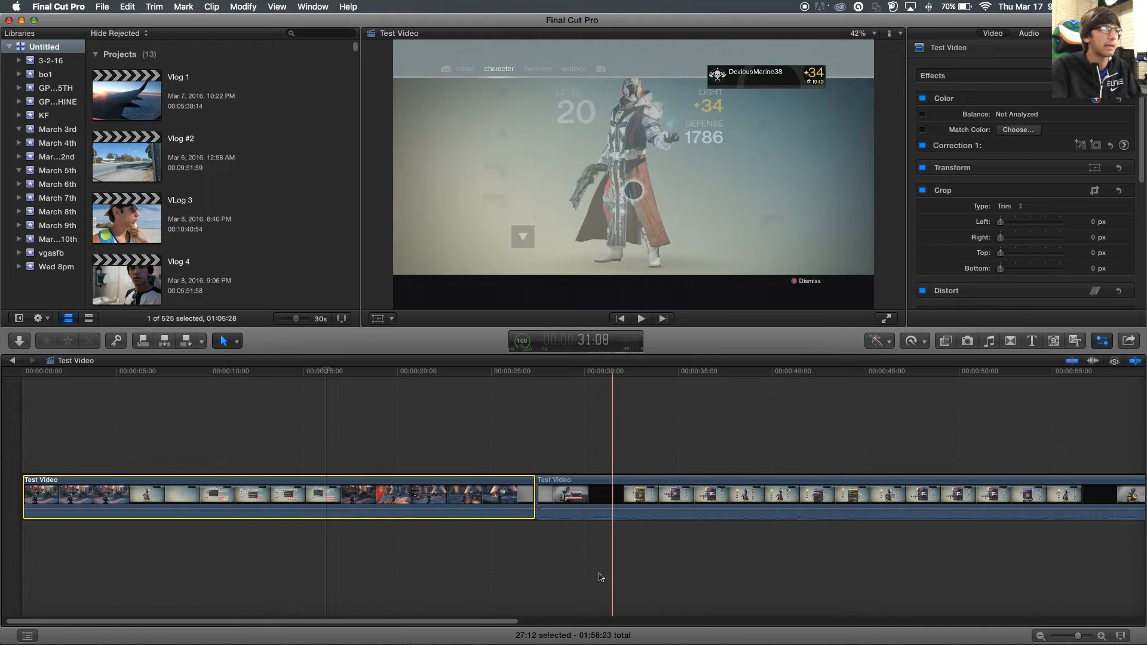
drag(447, 622, 484, 622)
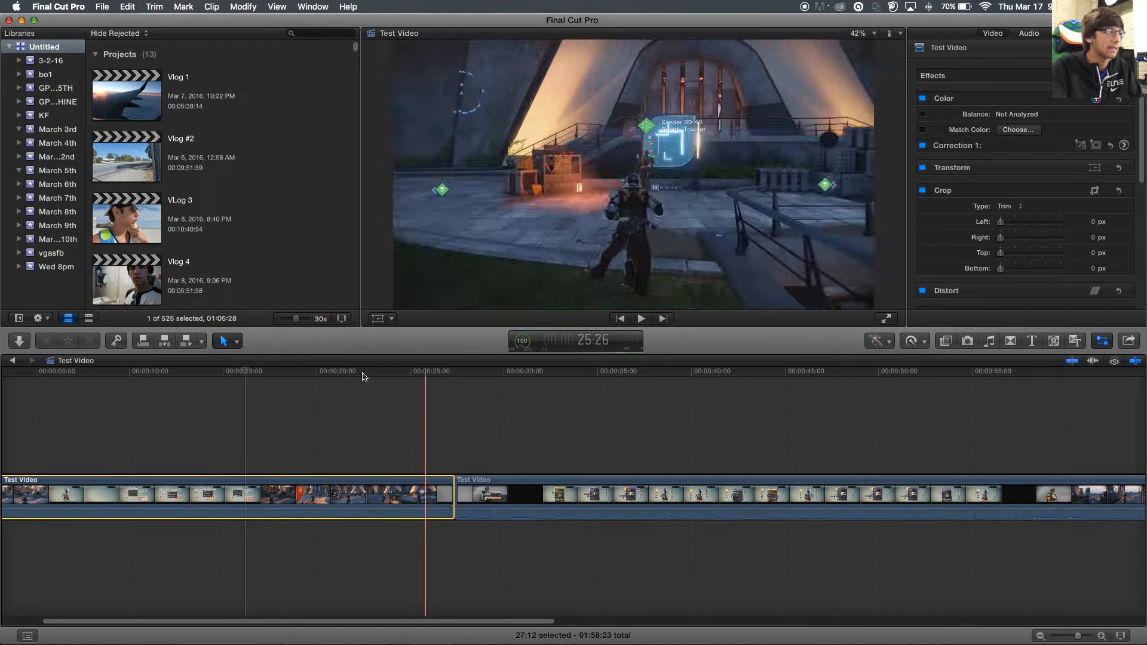
drag(486, 622, 360, 623)
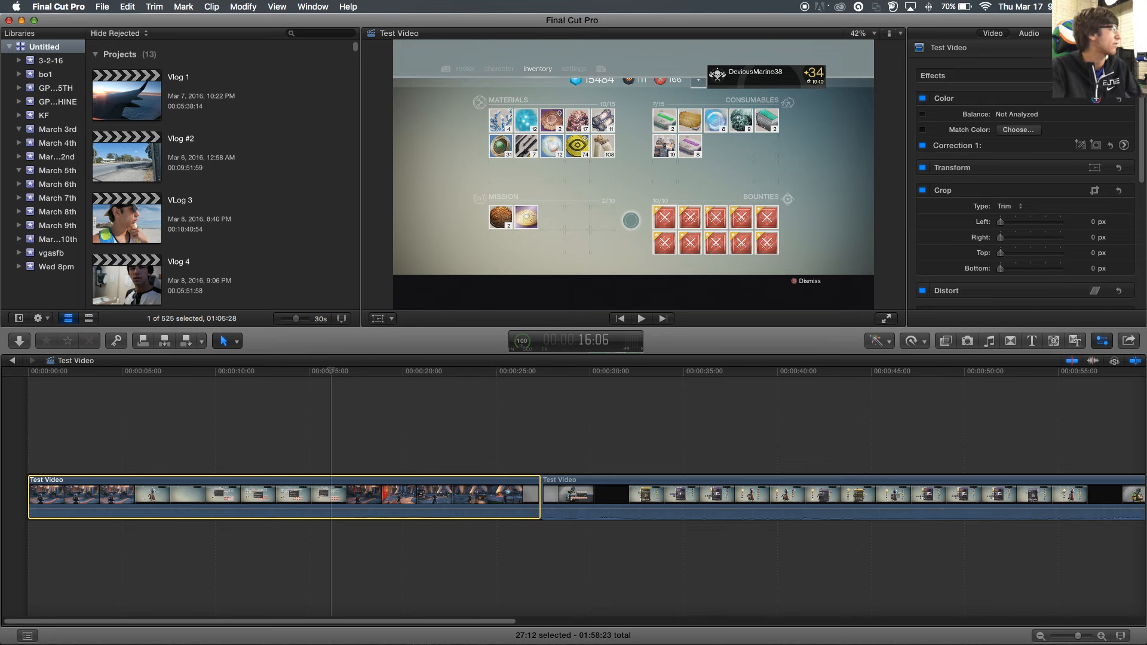
key(super+Tab)
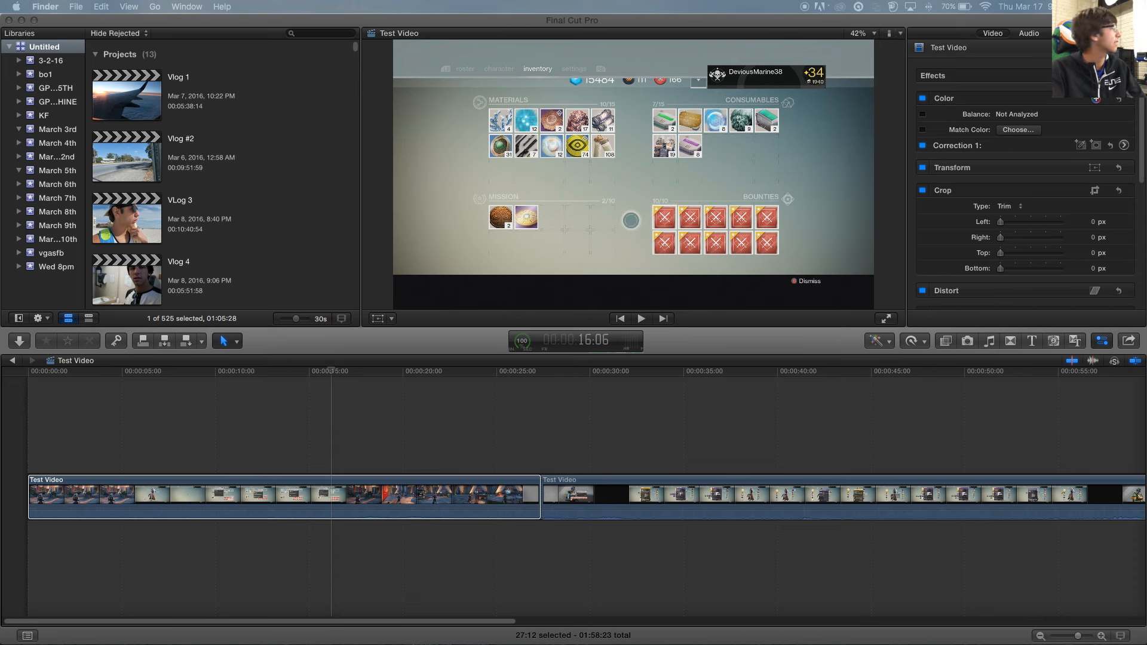
- Place the no cam clip above the gameplay, extend it to about 49 seconds, and preview
drag(204, 326, 37, 403)
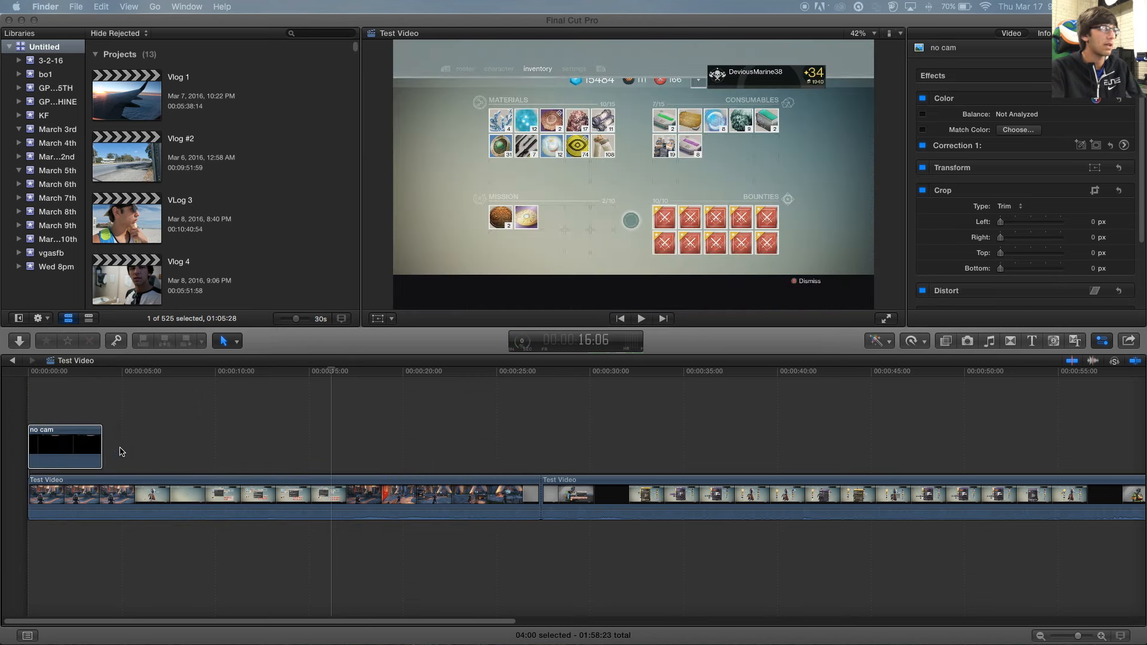
click(80, 401)
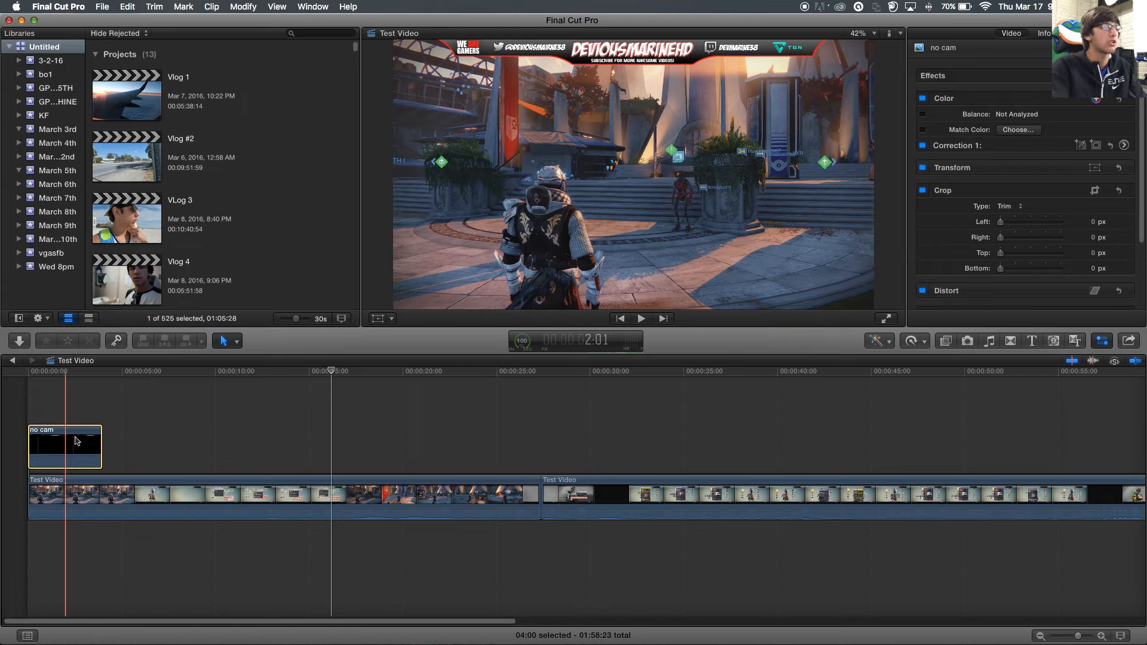
drag(102, 439, 1096, 433)
key(space)
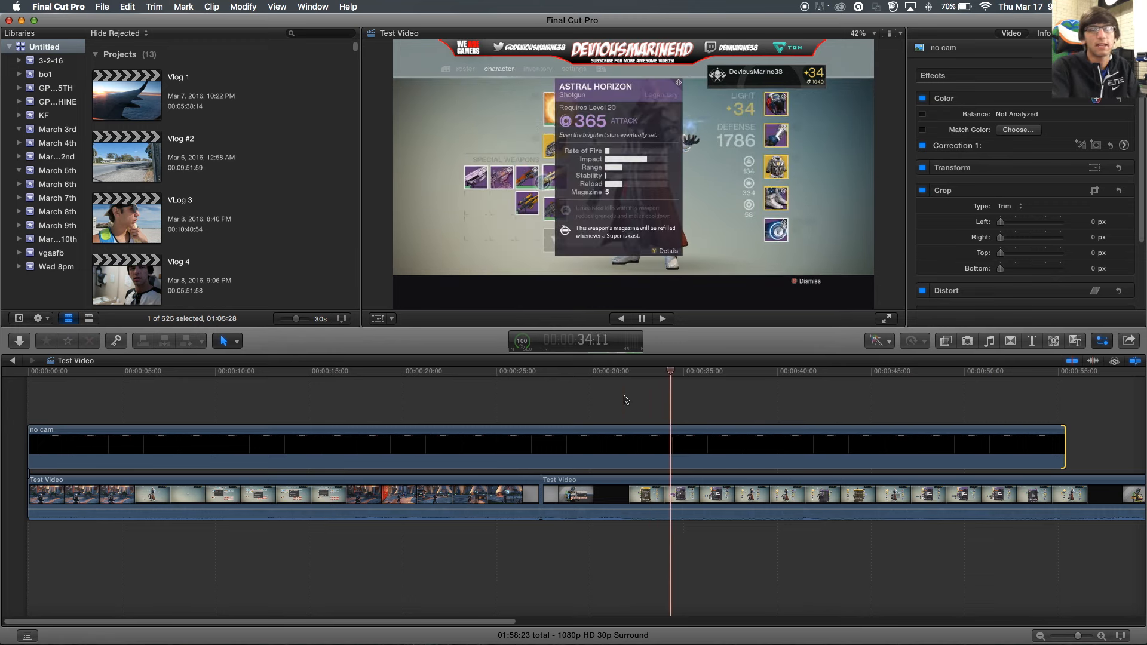
key(space)
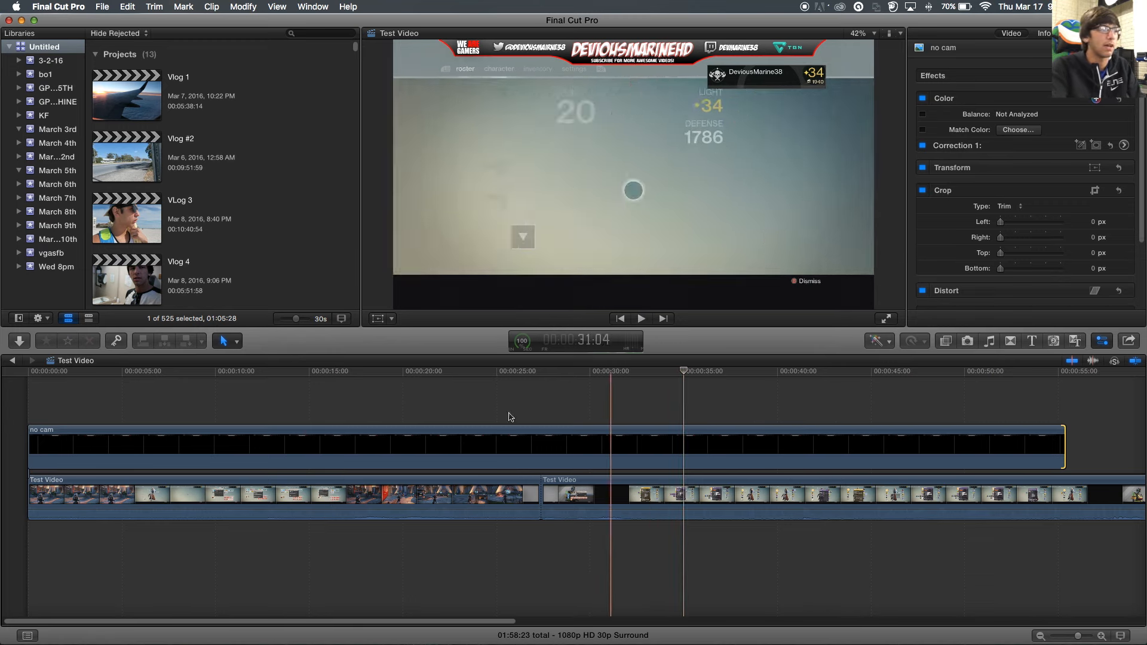
- Delete the no cam clip from the timeline and switch to Finder
click(124, 434)
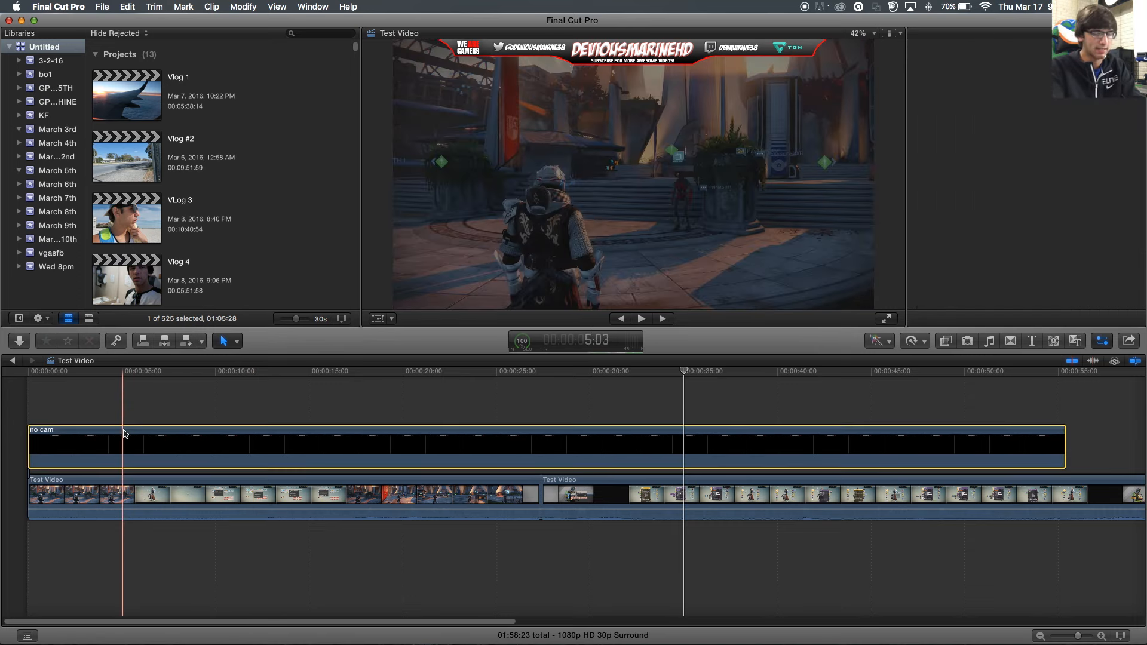
key(Delete)
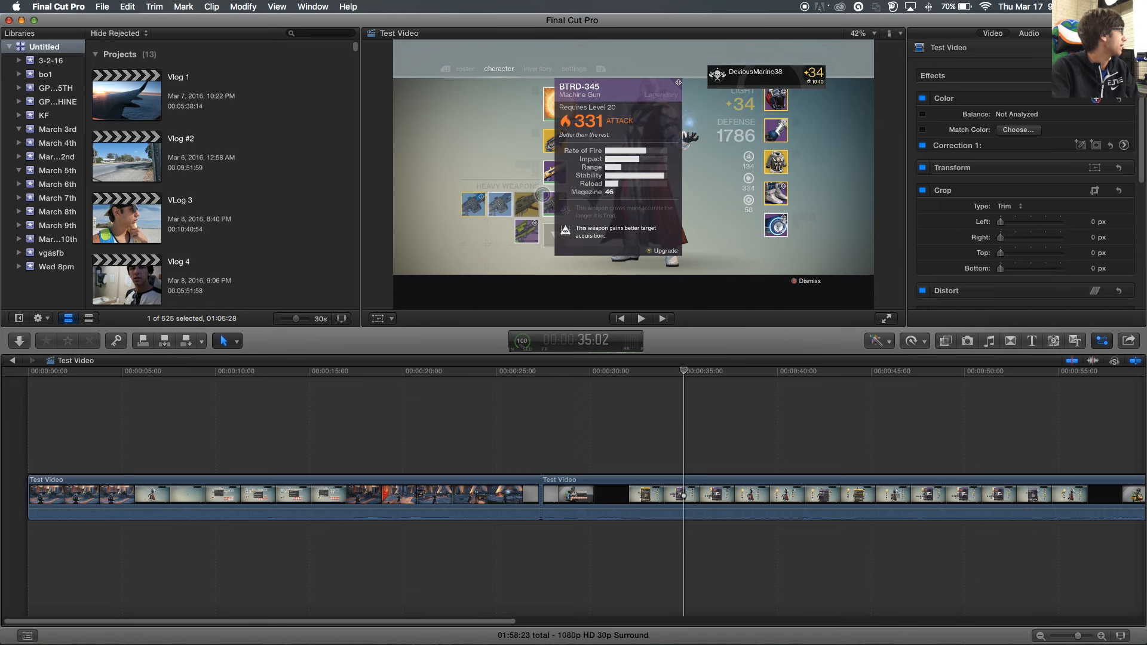
key(super+Tab)
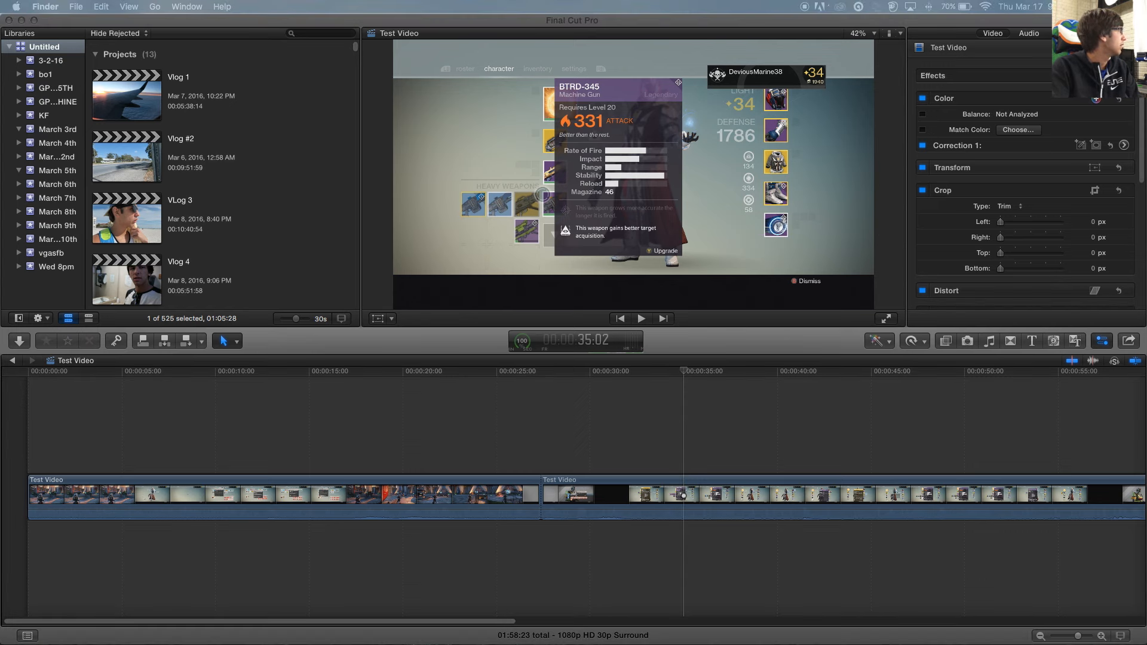
- Drop OVER BO3 above the gameplay, stretch it to about 30 seconds, and preview it
drag(246, 375, 59, 421)
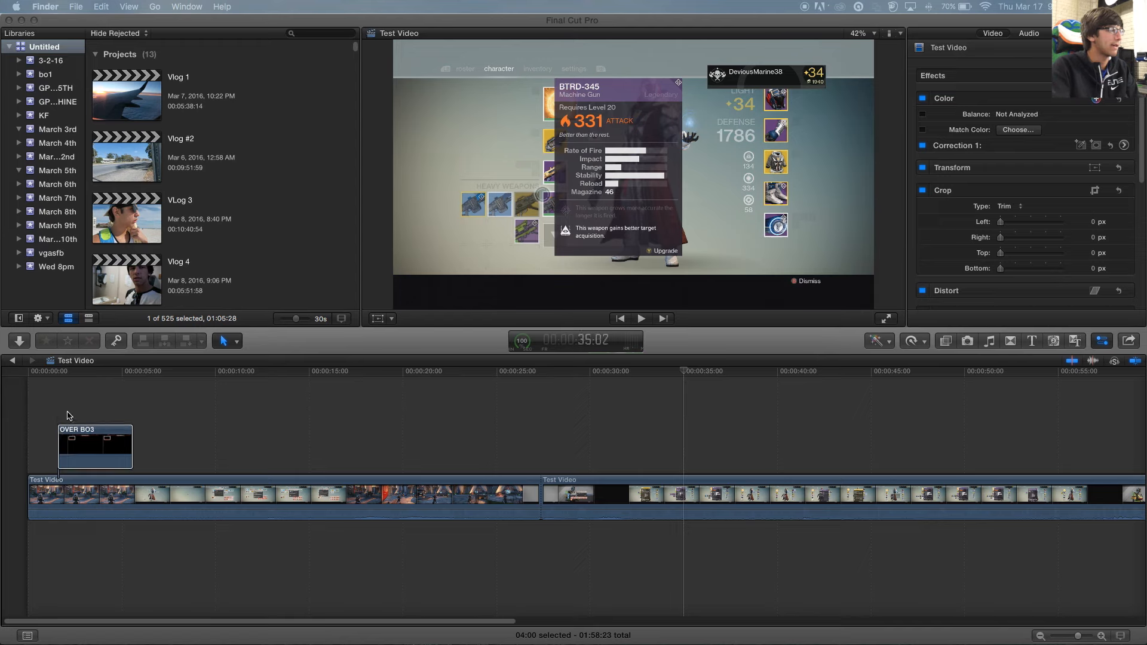
drag(132, 445, 626, 438)
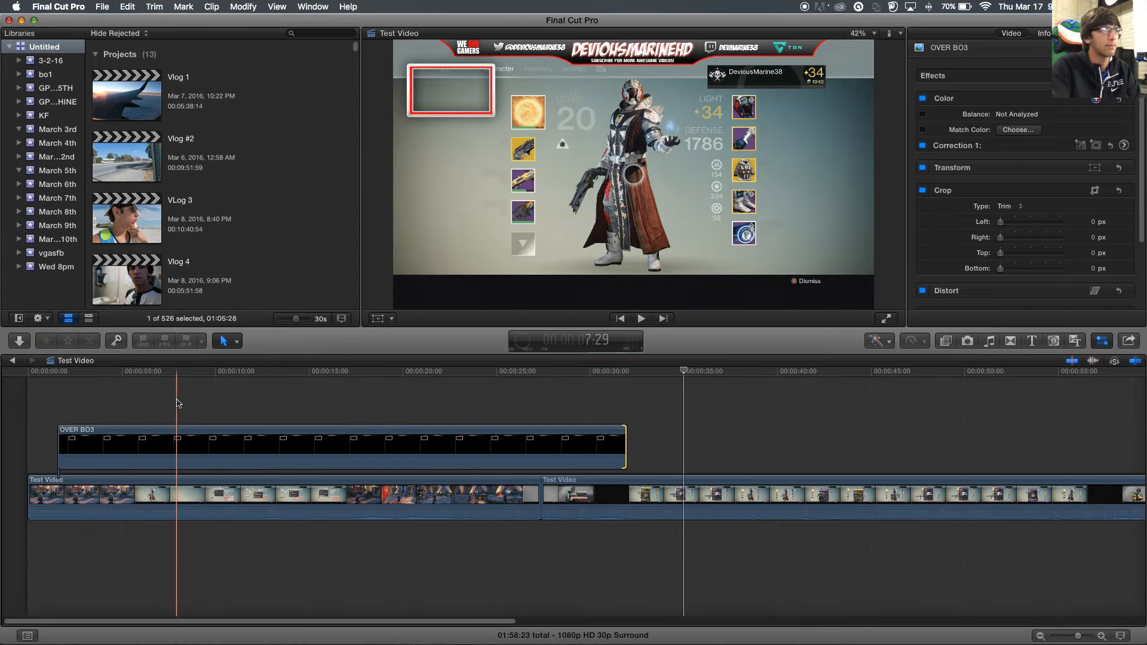
key(space)
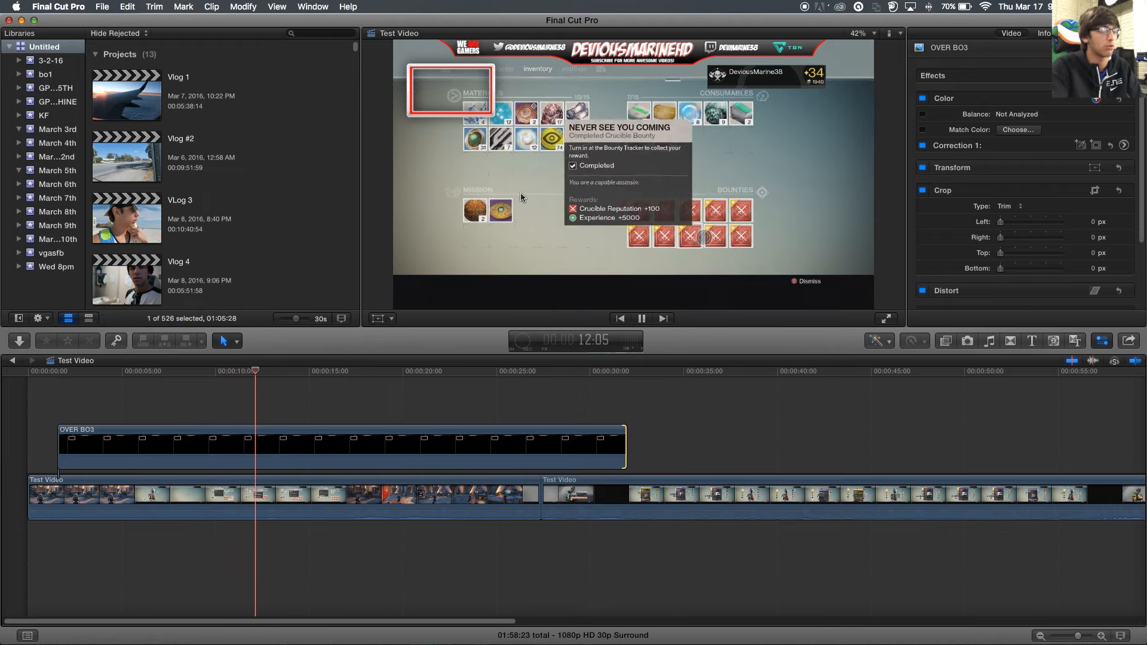
key(space)
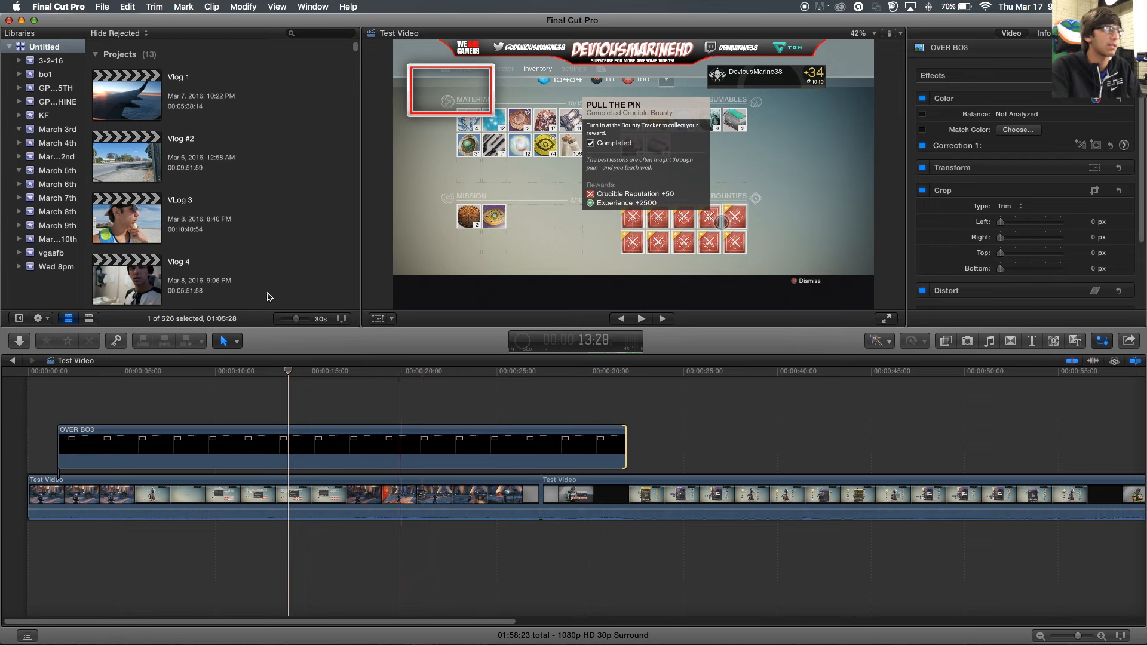
scroll(248, 273, down, 2)
scroll(248, 273, down, 15)
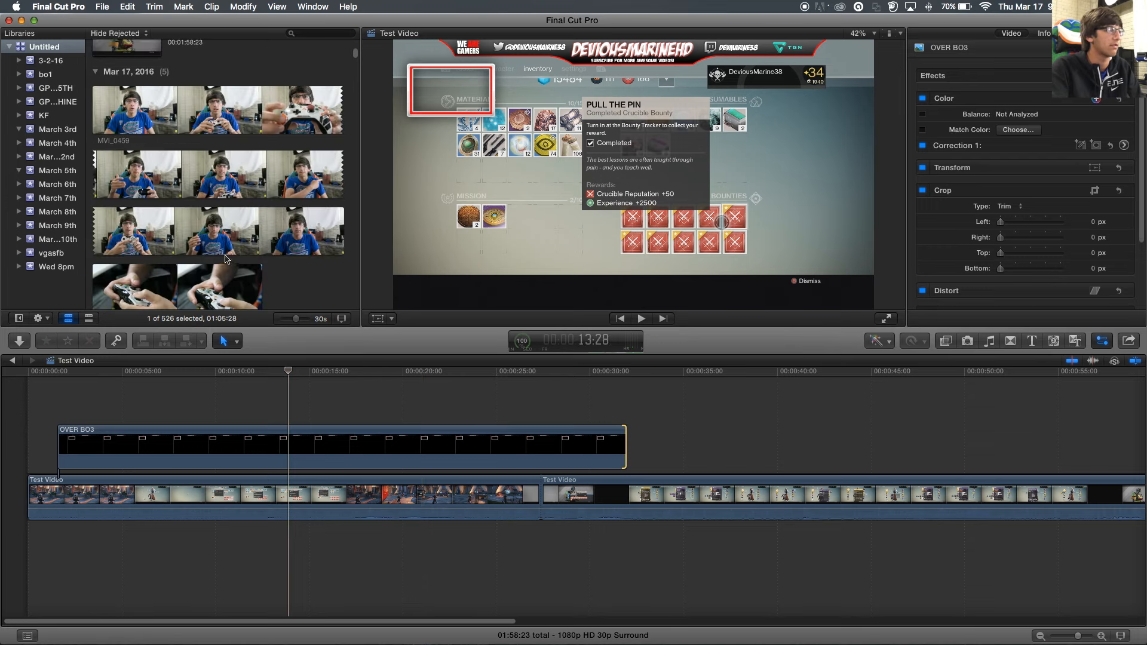
scroll(226, 259, up, 5)
- Add MVI_0459 to the timeline and blade off its end, leaving about 13 seconds
click(218, 102)
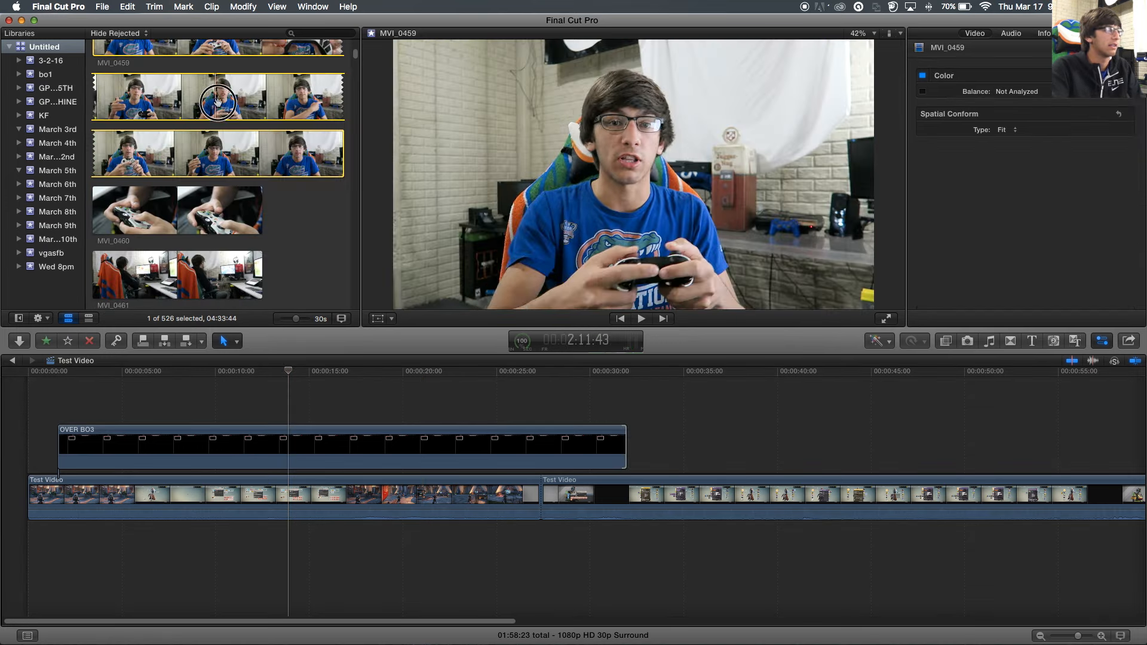
drag(219, 101, 236, 472)
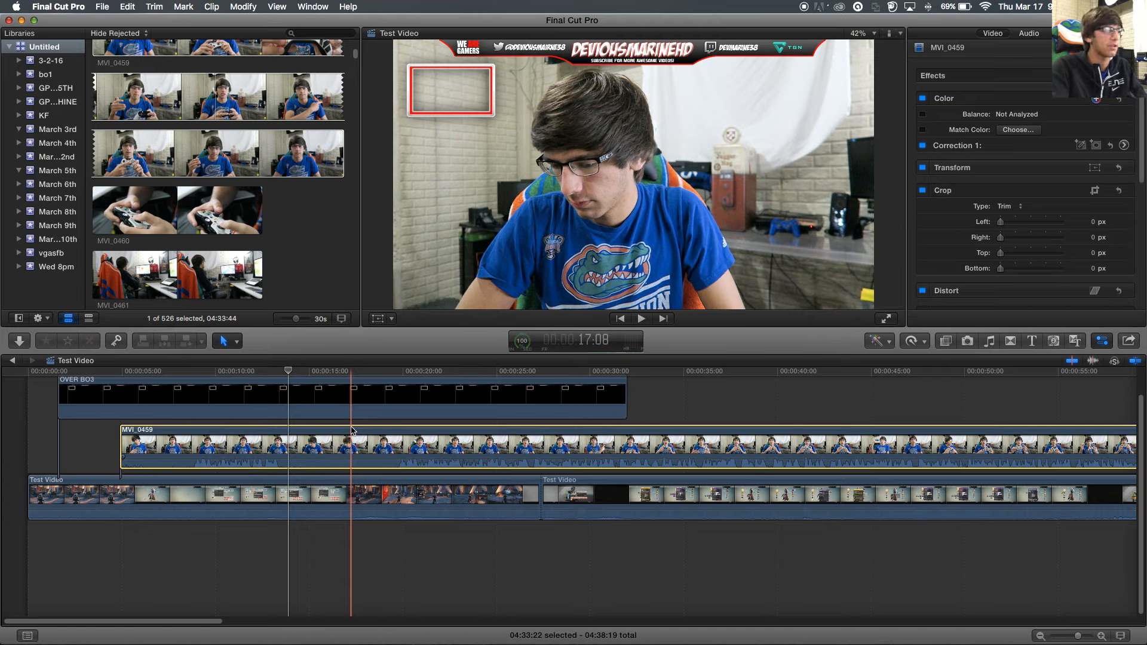
key(b)
click(378, 442)
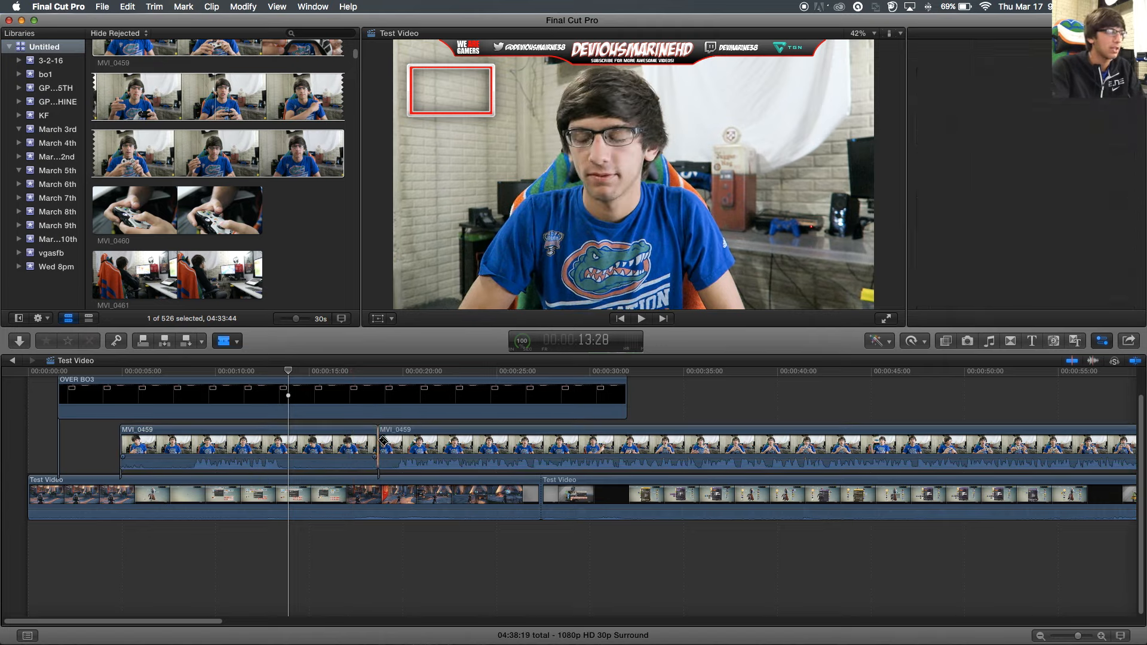
key(a)
click(386, 442)
key(Delete)
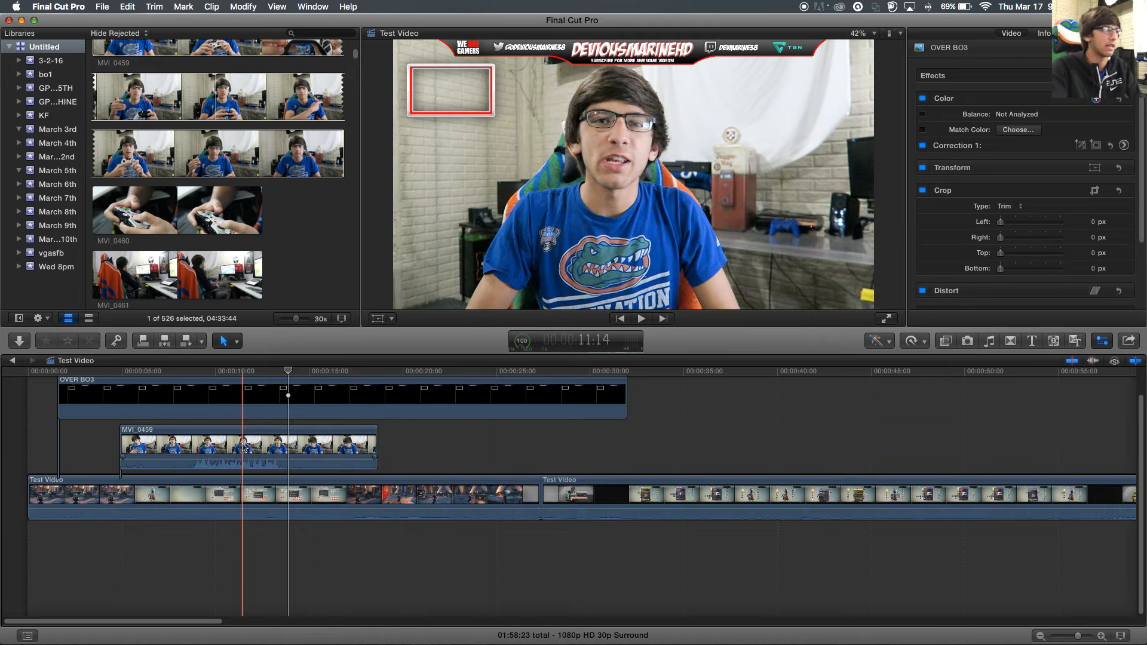
- Slide the shortened MVI_0459 webcam clip to the start of the timeline
click(244, 447)
drag(245, 447, 196, 445)
scroll(266, 410, up, 1)
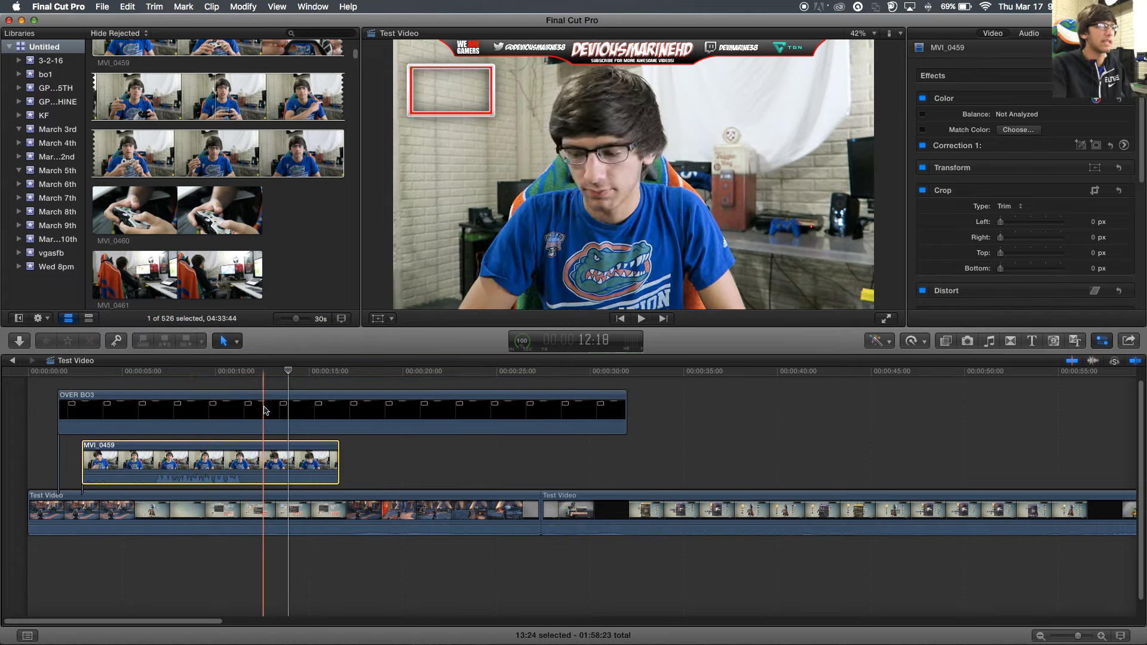
scroll(266, 410, up, 1)
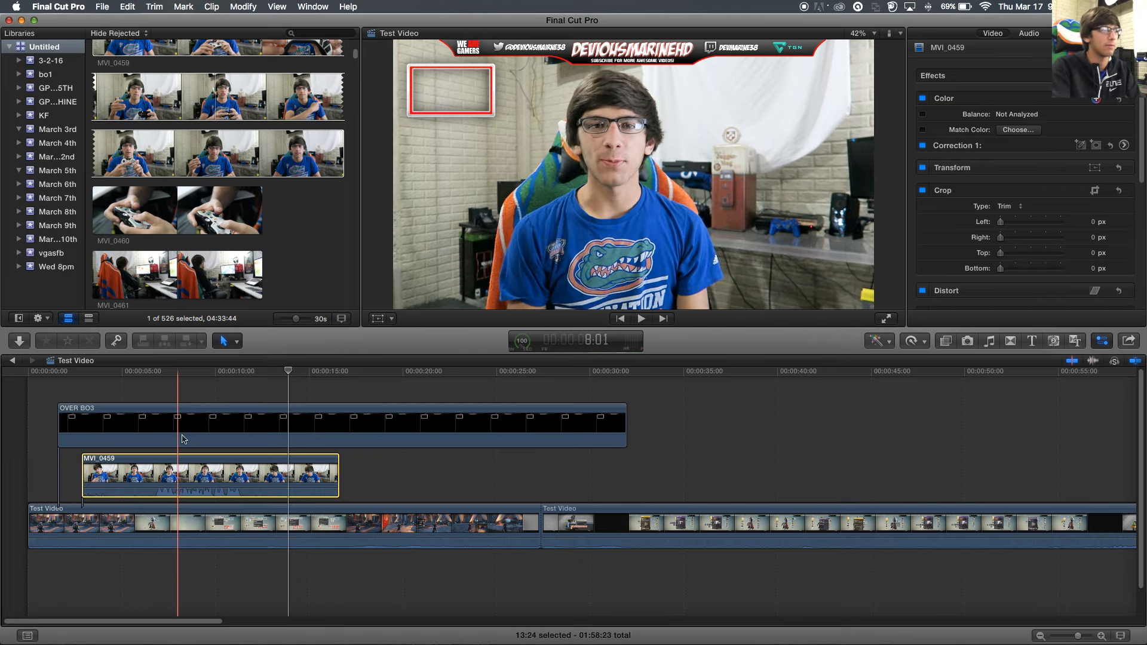
drag(195, 456, 146, 460)
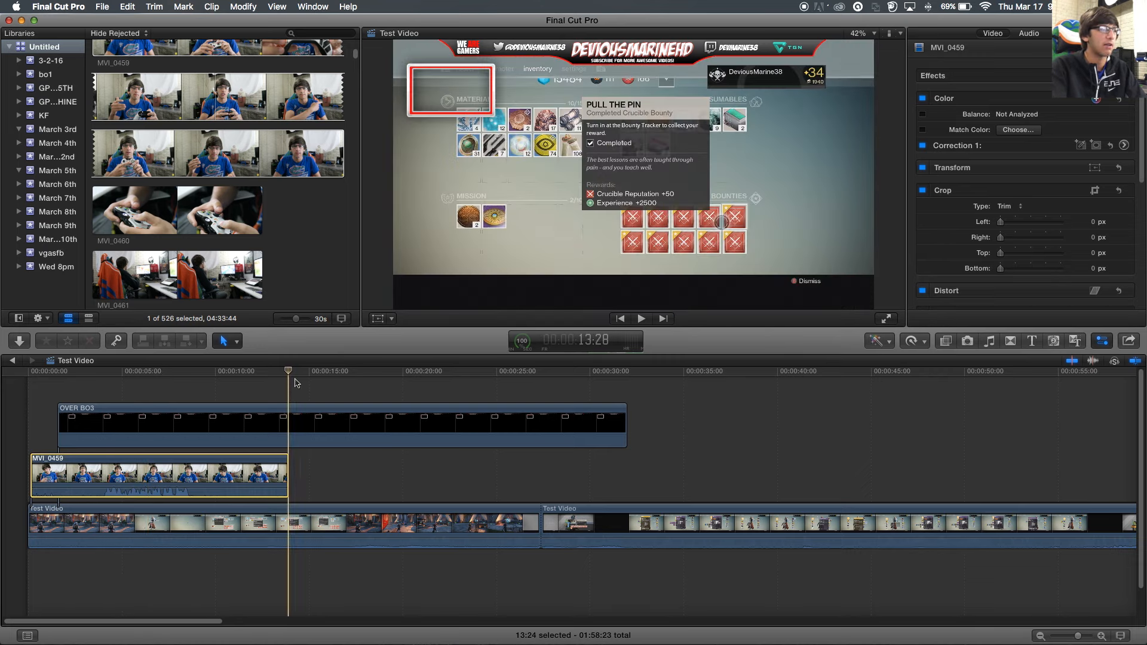
click(392, 319)
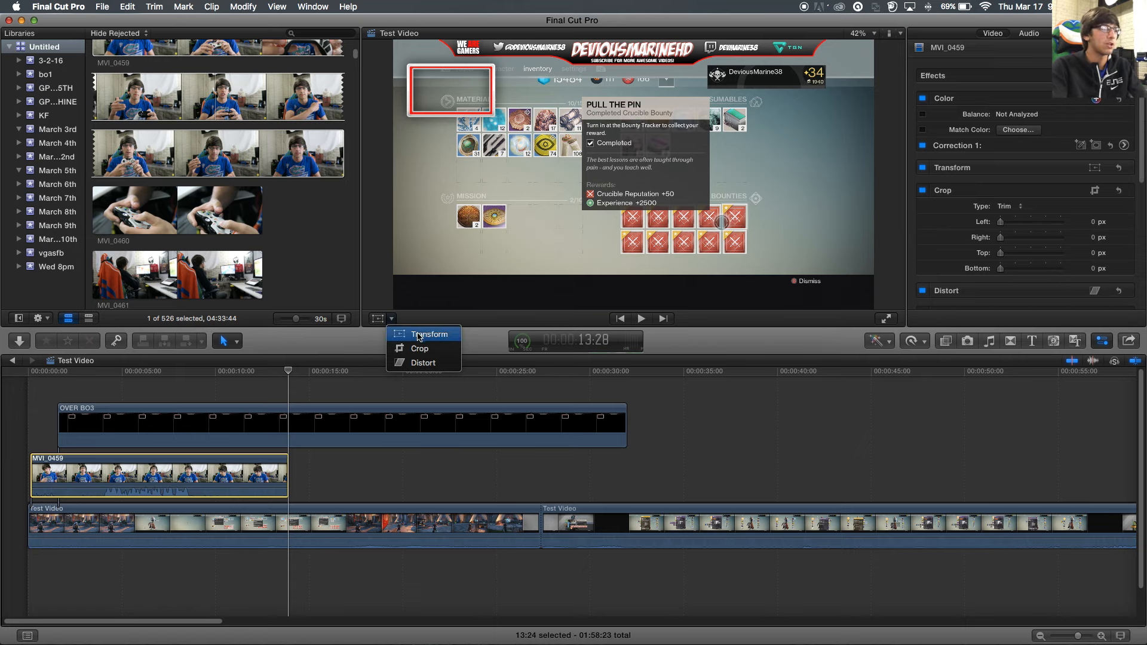
- Scale the webcam picture down to 24% and place it on the red top-left frame
click(420, 333)
click(166, 387)
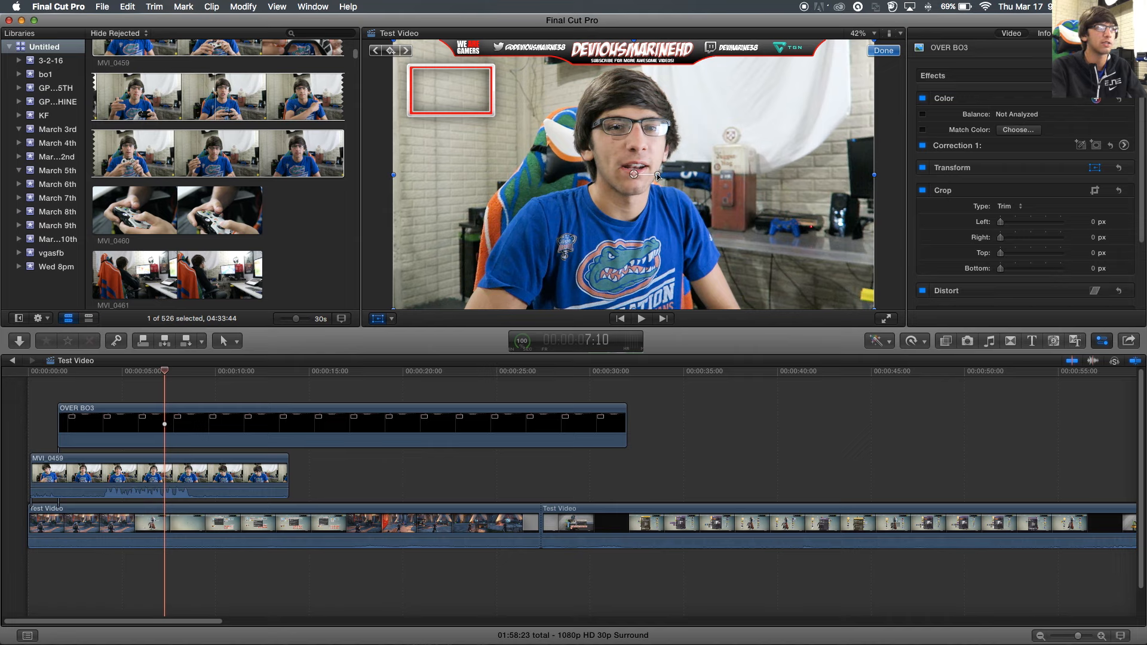
drag(658, 176, 659, 179)
key(super+z)
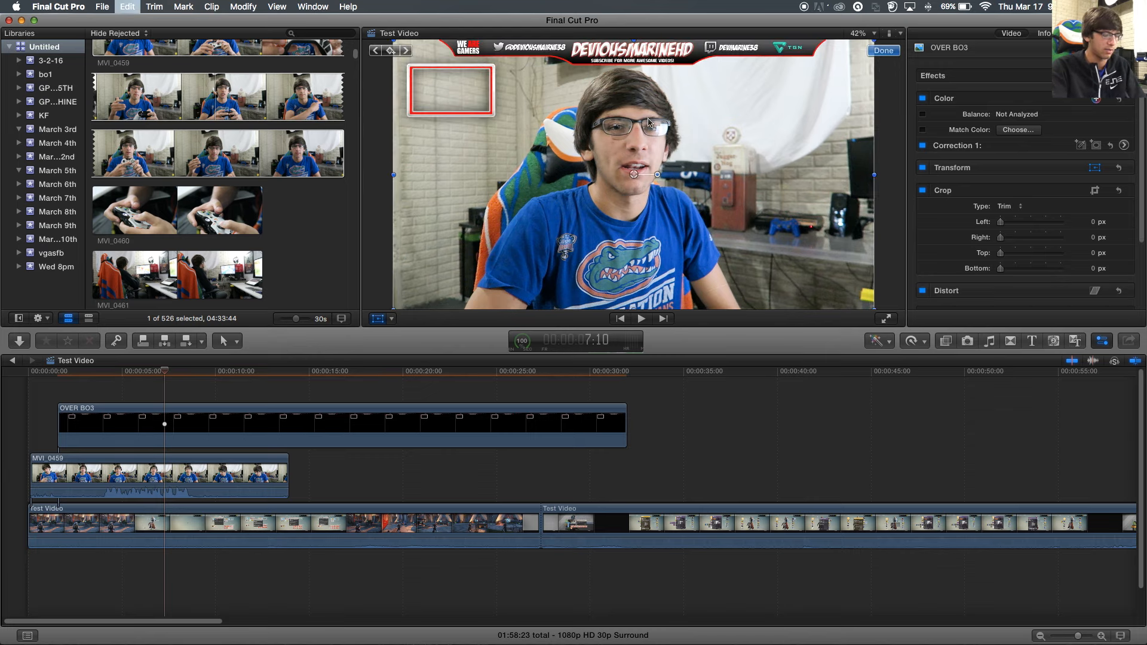
click(136, 495)
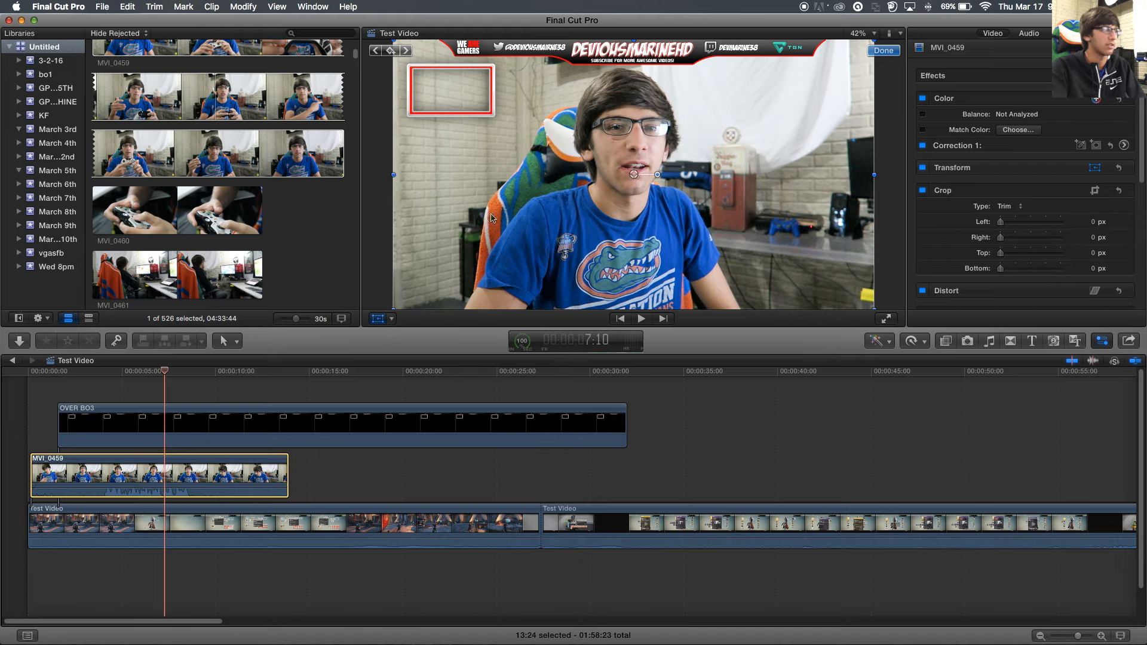
mouse_move(657, 175)
mouse_down()
mouse_move(632, 161)
mouse_move(618, 174)
mouse_move(626, 187)
mouse_move(647, 171)
mouse_up()
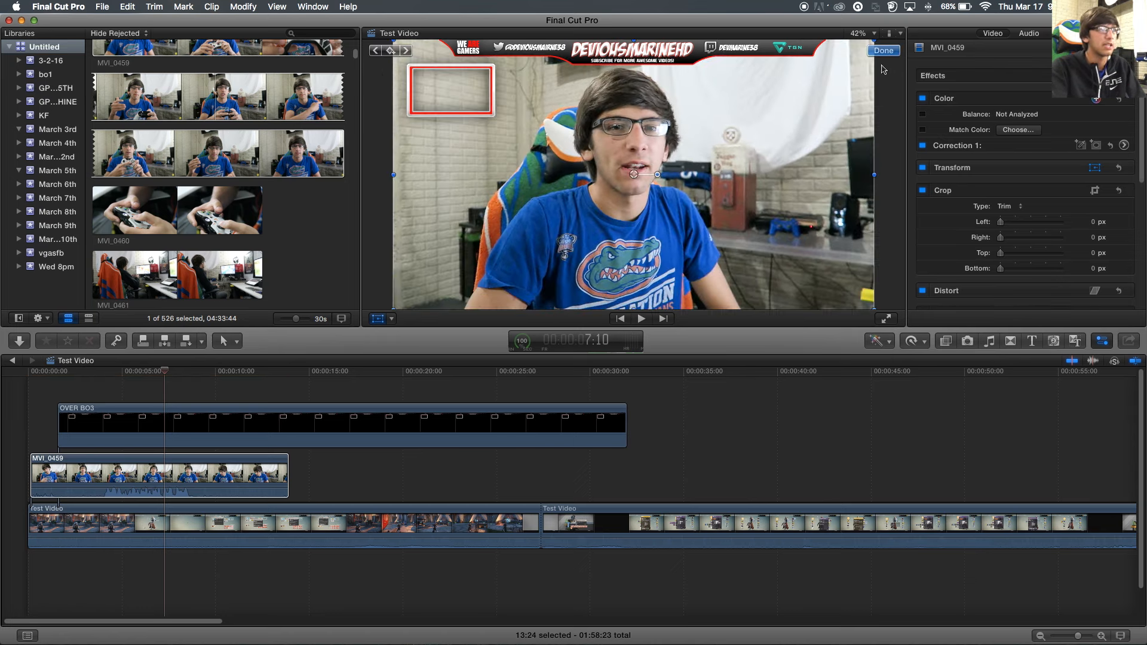
drag(873, 39, 653, 143)
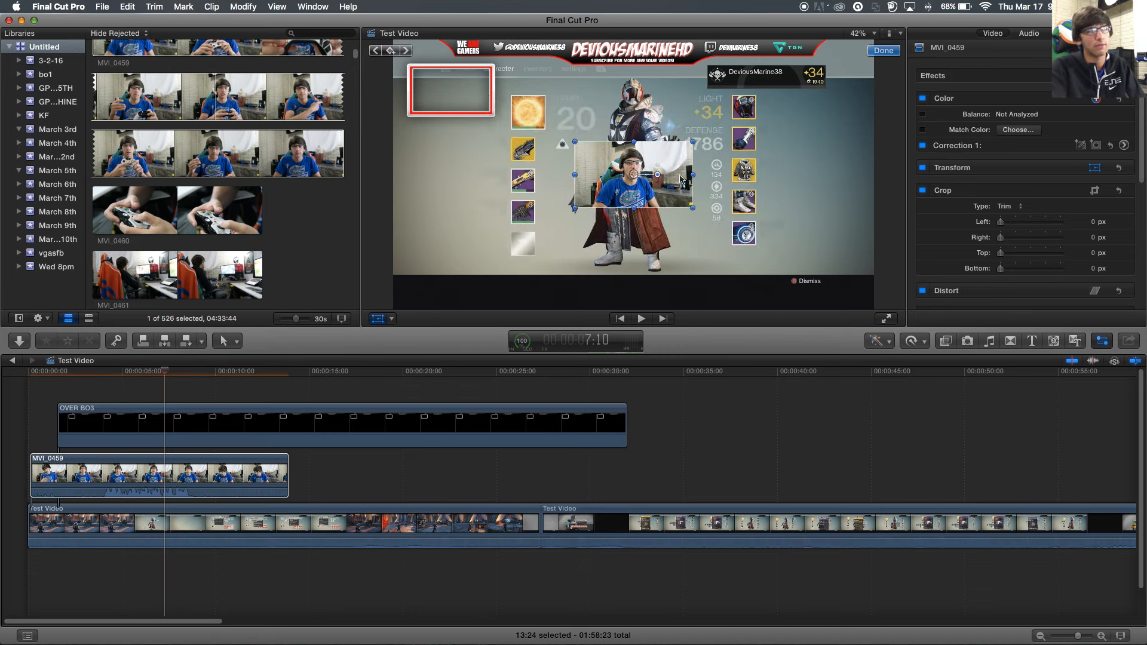
drag(681, 179, 485, 107)
key(super+z)
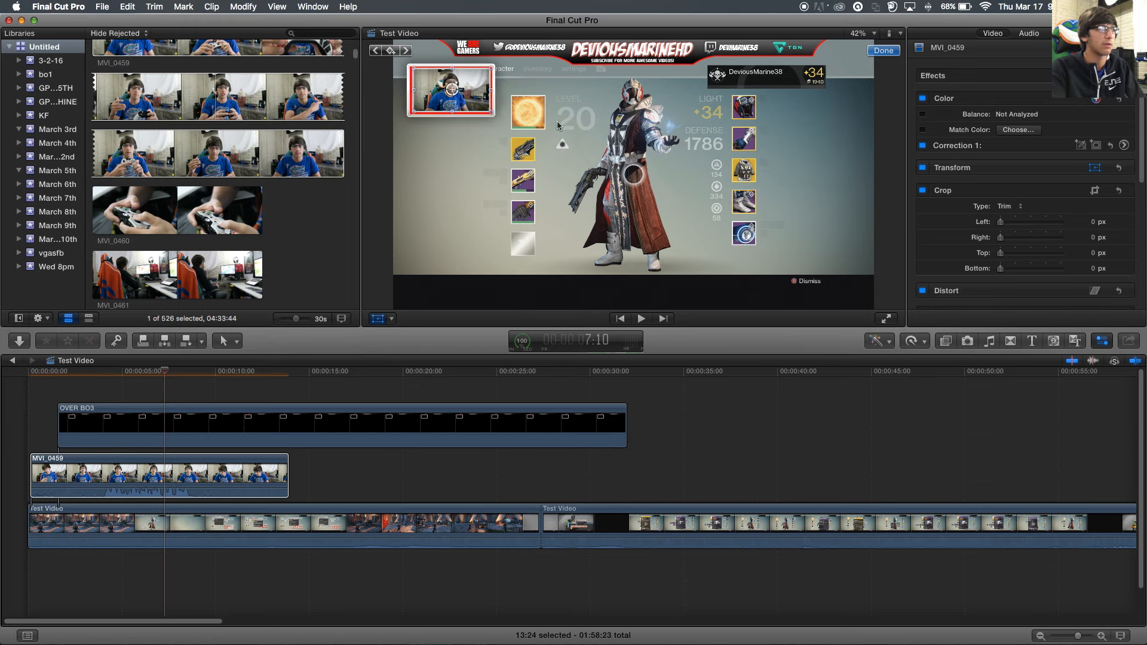
- After a preview, enlarge the webcam inset and shift it toward the frame centre
click(308, 407)
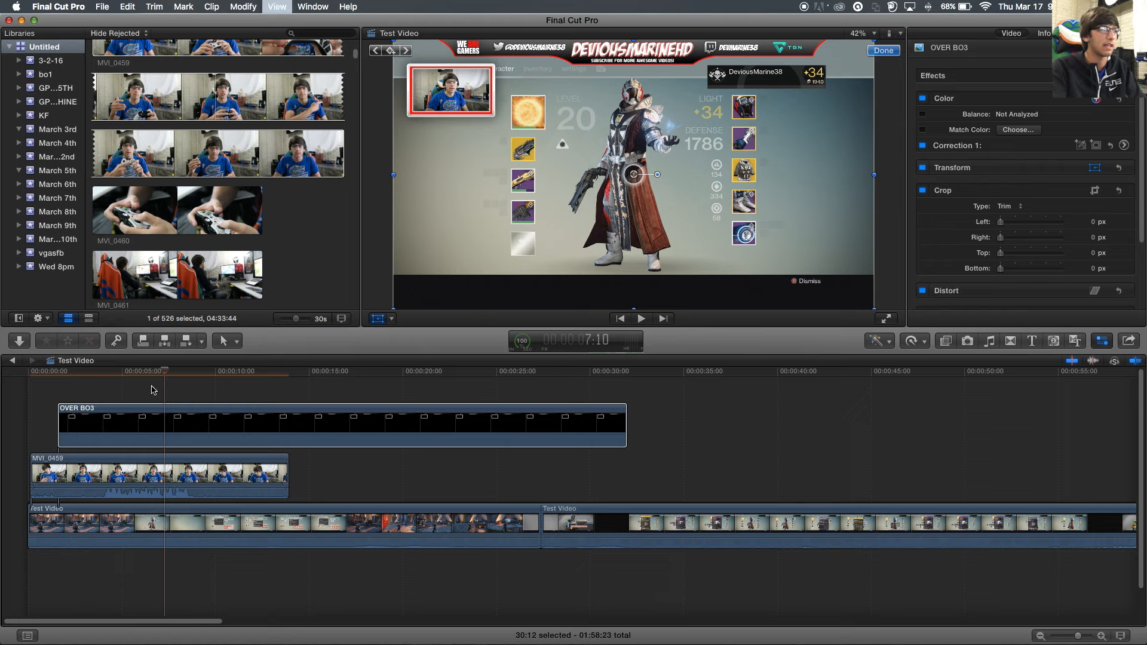
key(space)
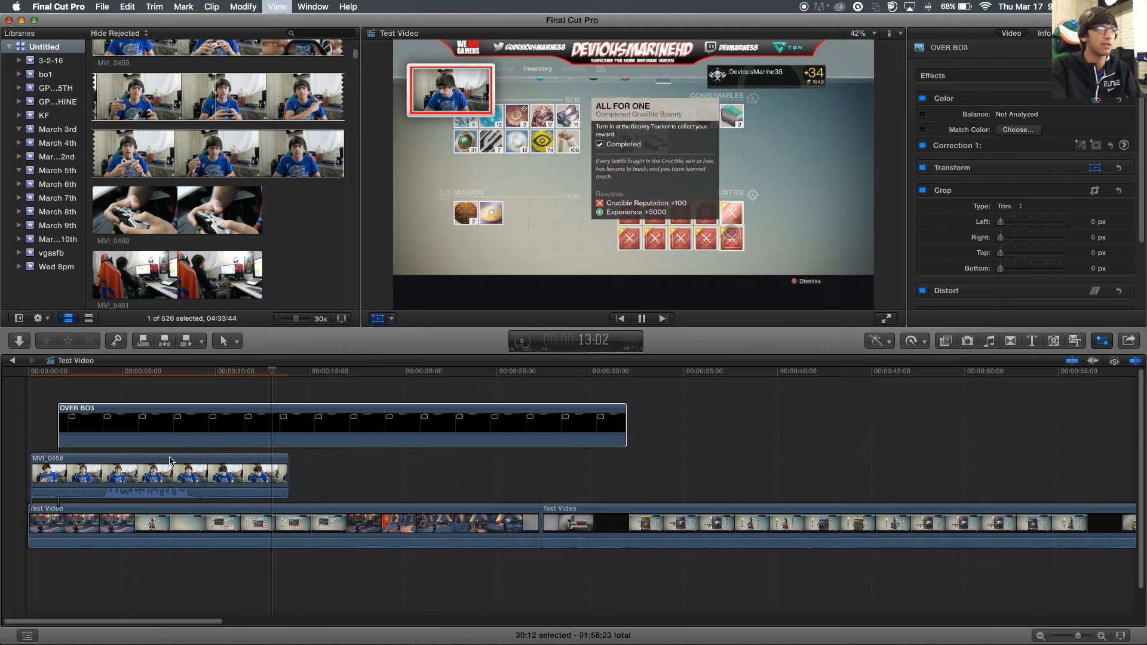
click(204, 394)
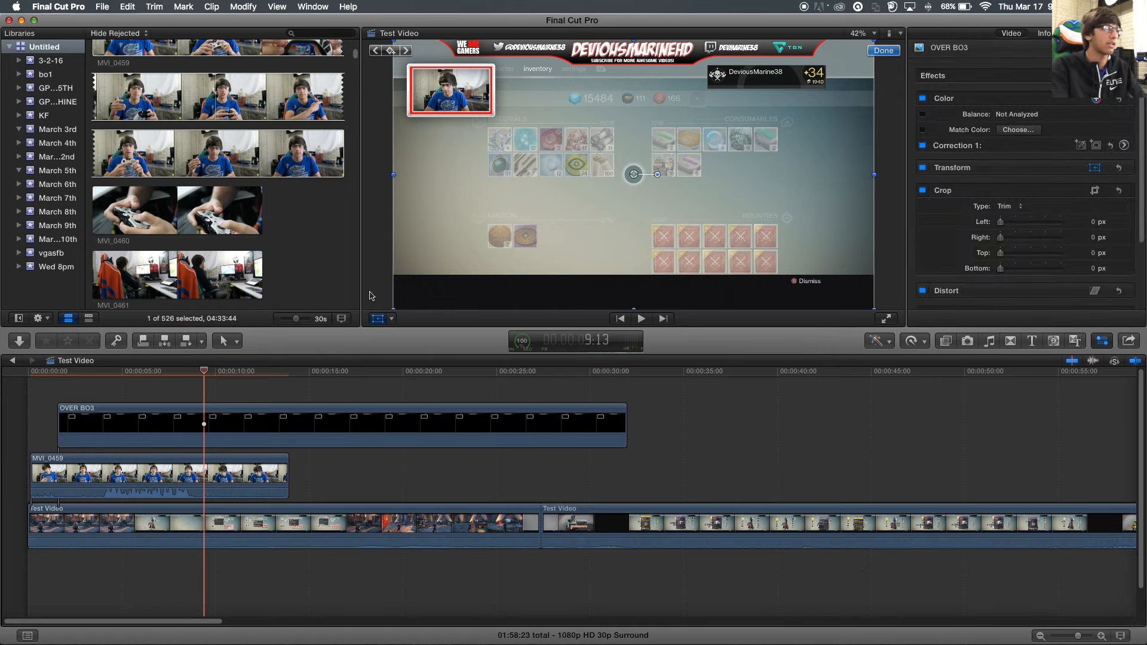
click(198, 498)
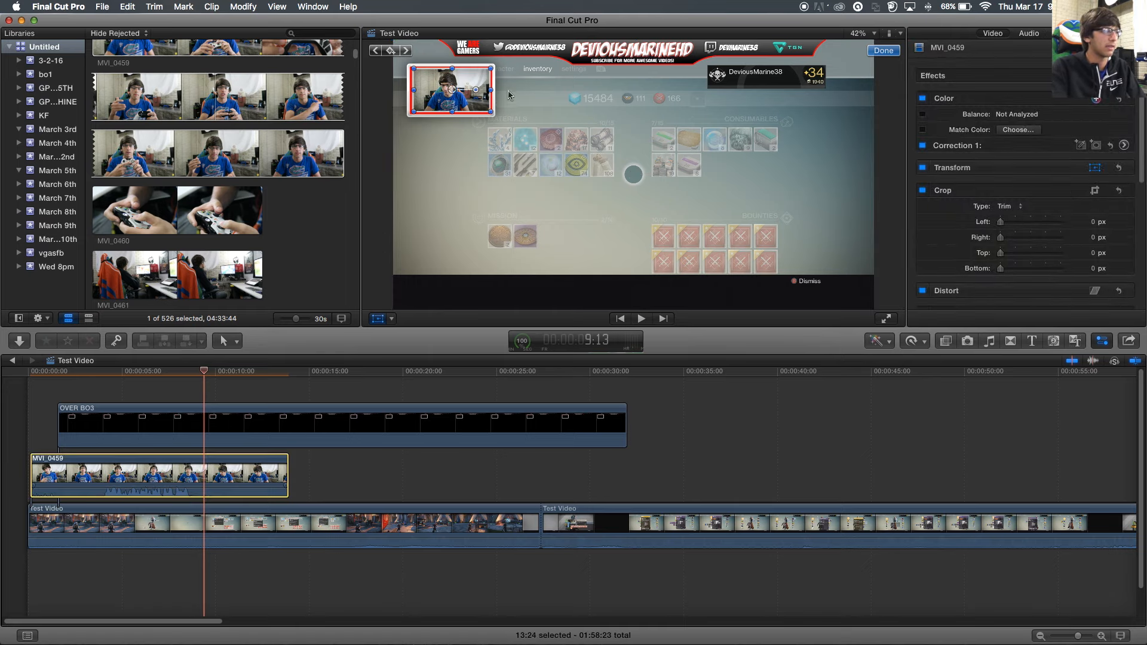
drag(491, 115, 609, 178)
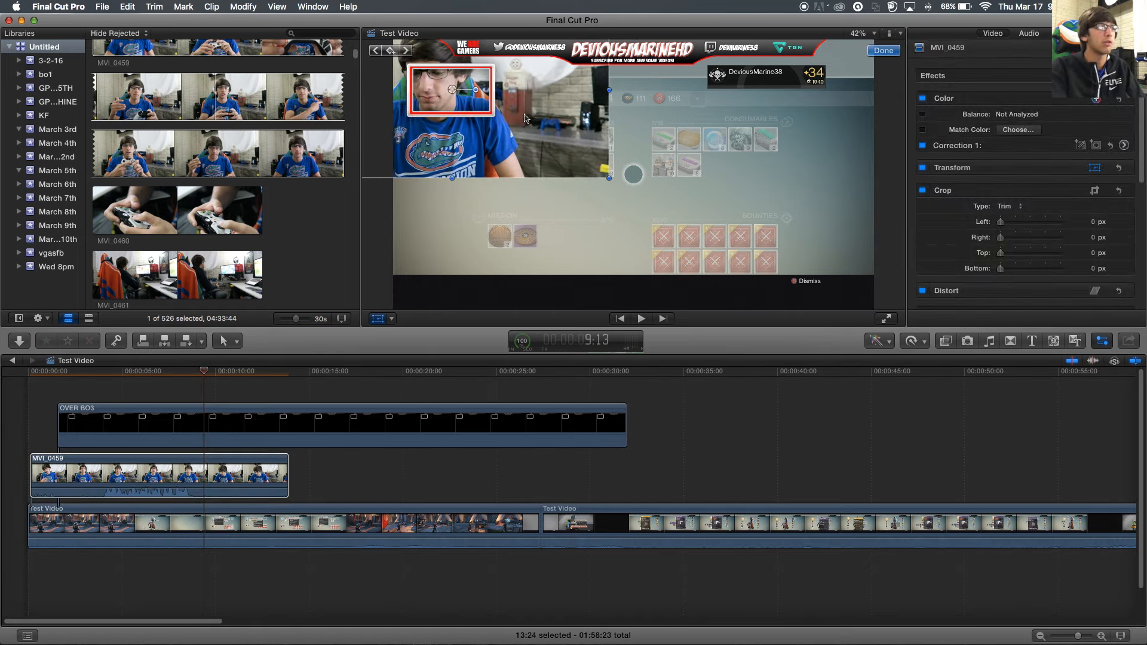
drag(521, 113, 748, 204)
drag(581, 171, 535, 155)
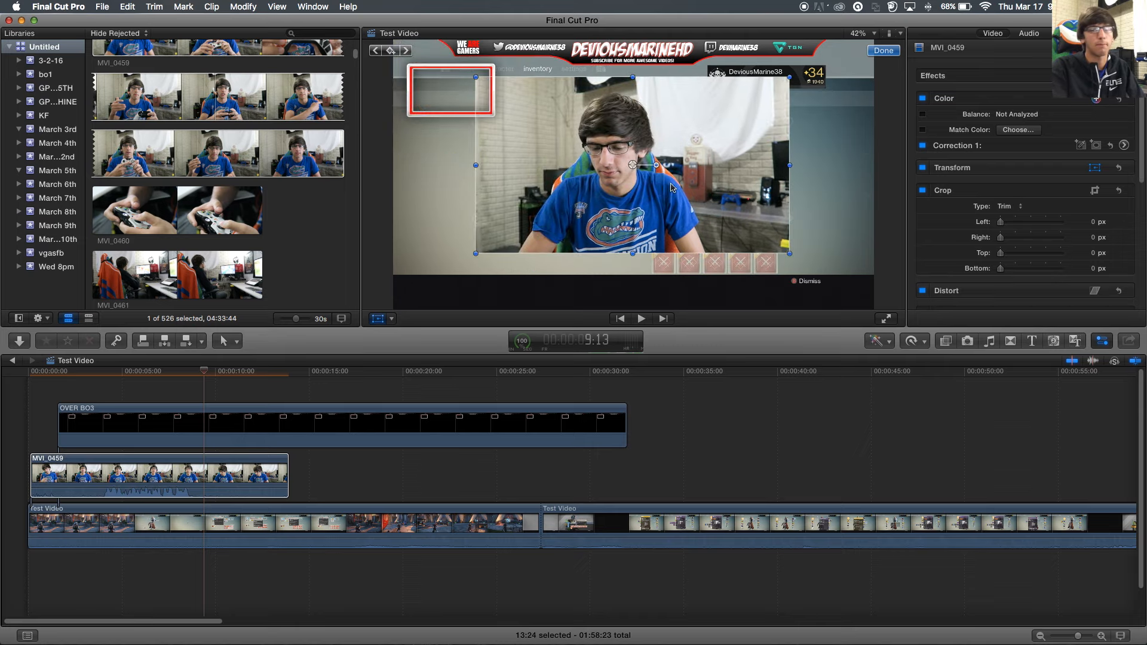
click(391, 318)
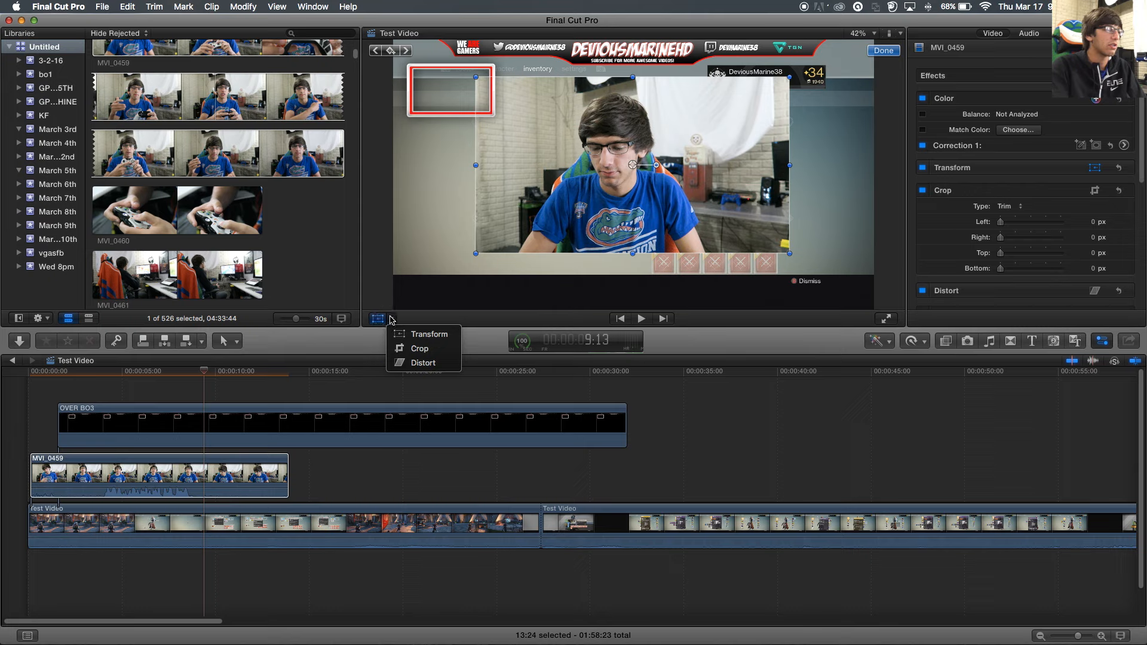
- Crop the webcam to a face close-up: left 424.7, right 582.1, top 176.3, bottom 384.9 px
click(405, 349)
drag(477, 78, 577, 127)
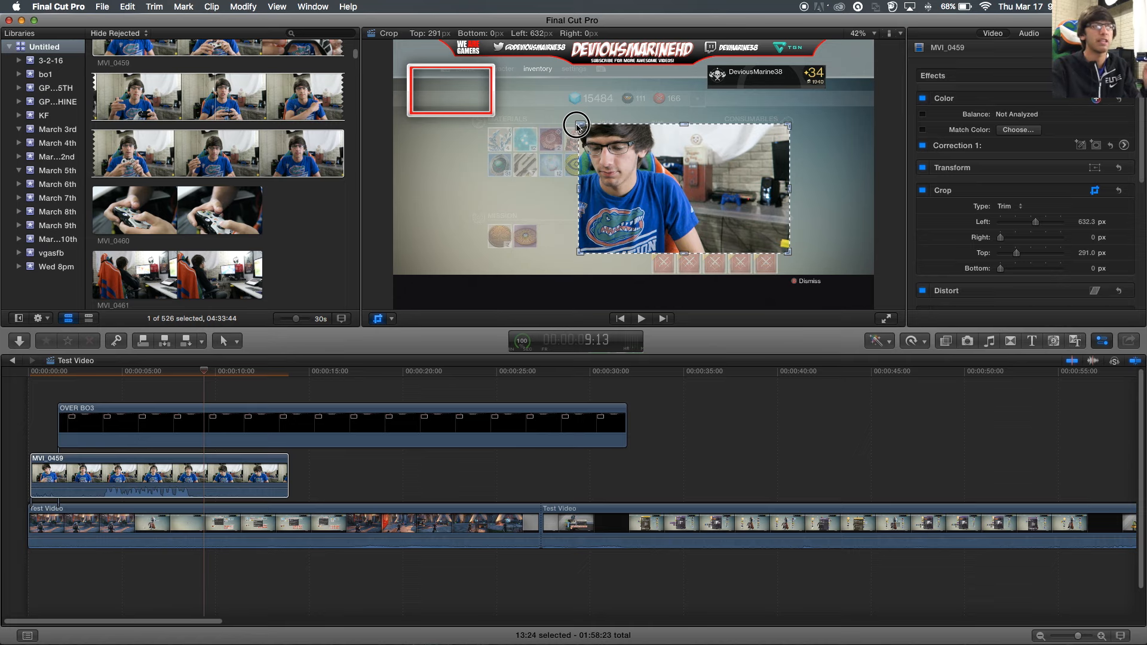
drag(577, 127, 576, 127)
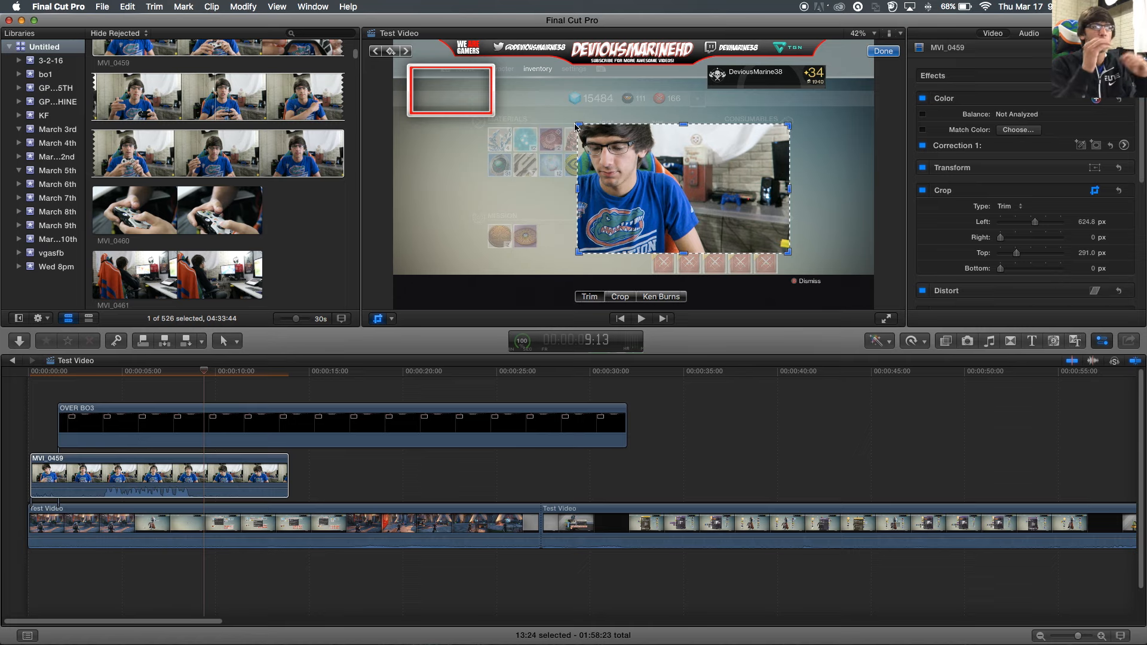
drag(579, 126, 604, 132)
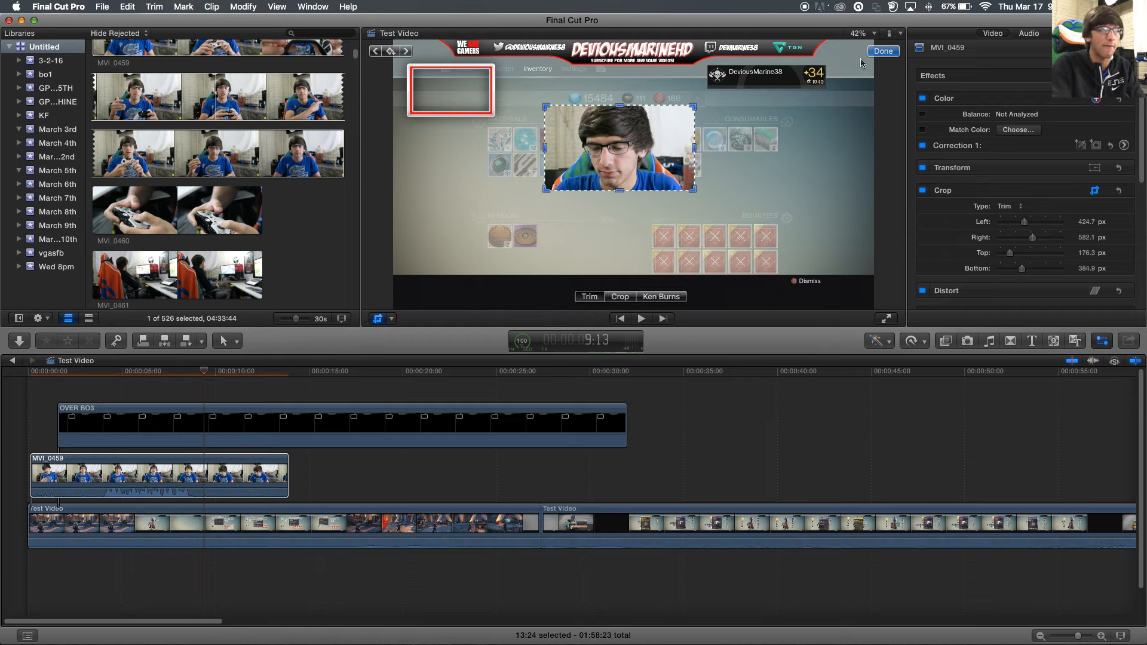
click(881, 53)
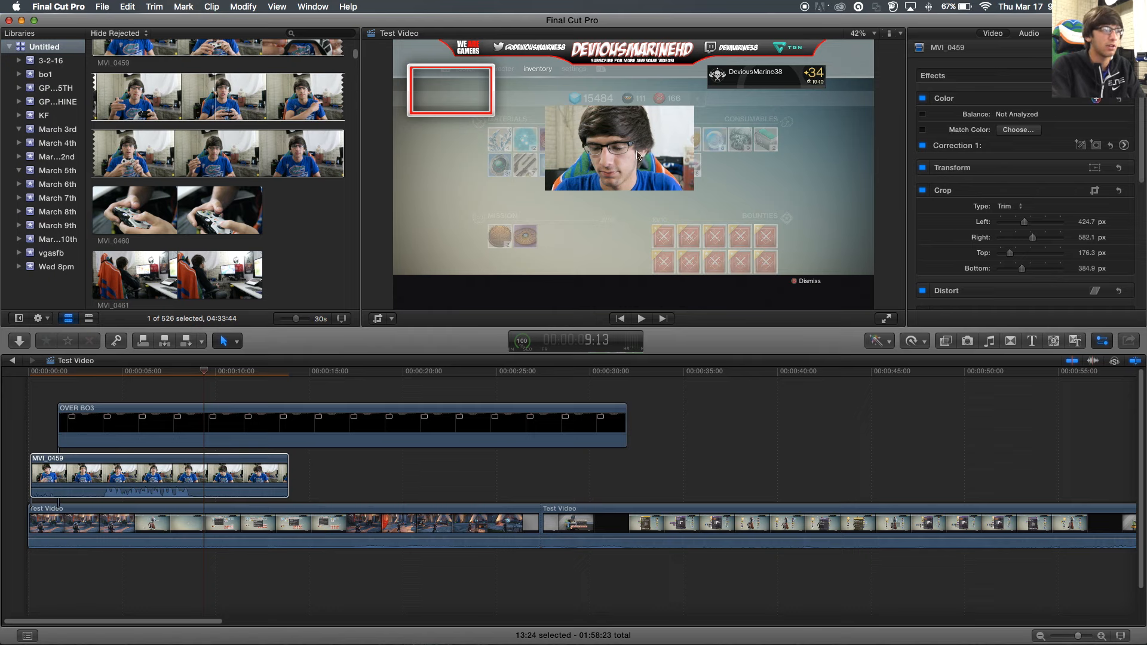
click(392, 319)
click(417, 330)
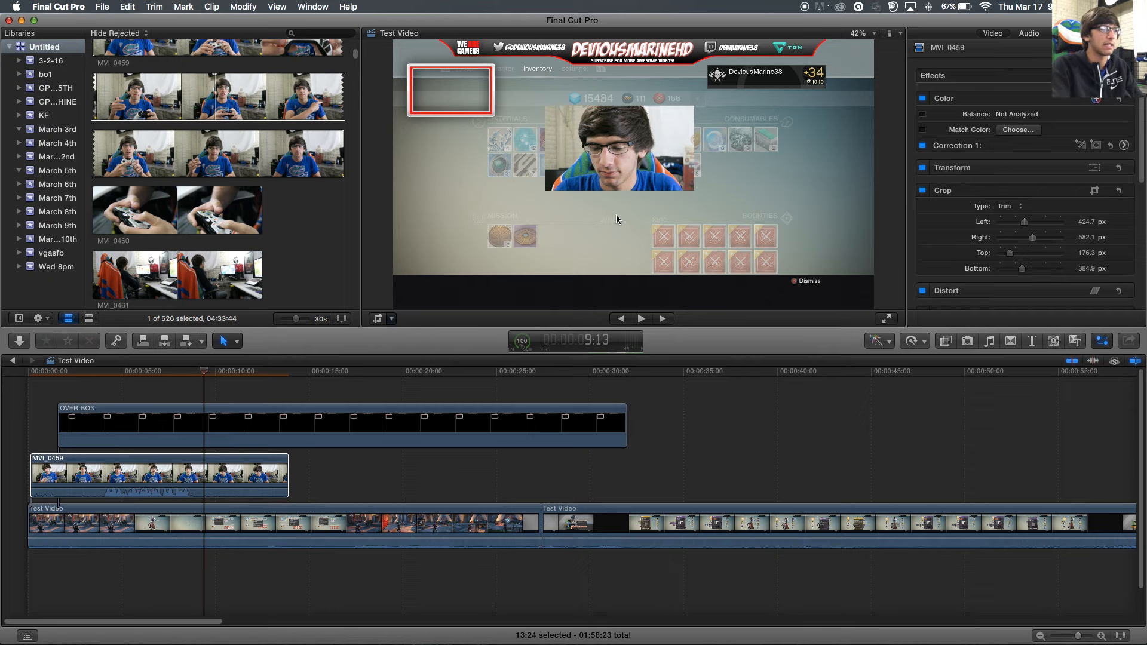
- Scale the cropped webcam to about 63% inside the red box and preview playback
drag(692, 190, 490, 114)
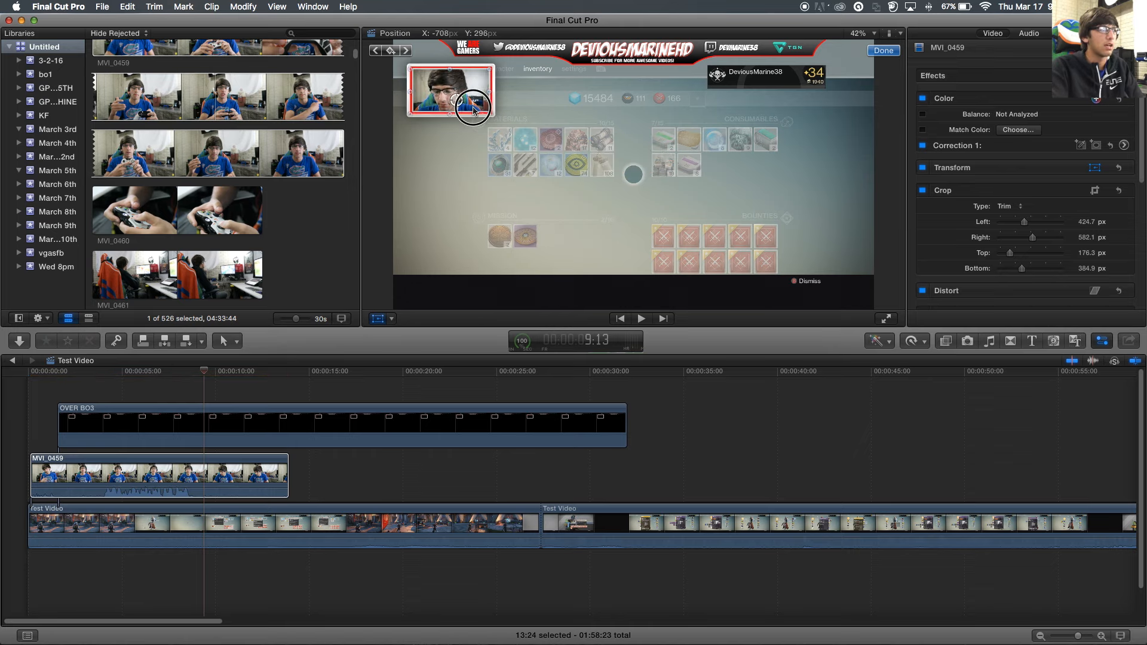
key(space)
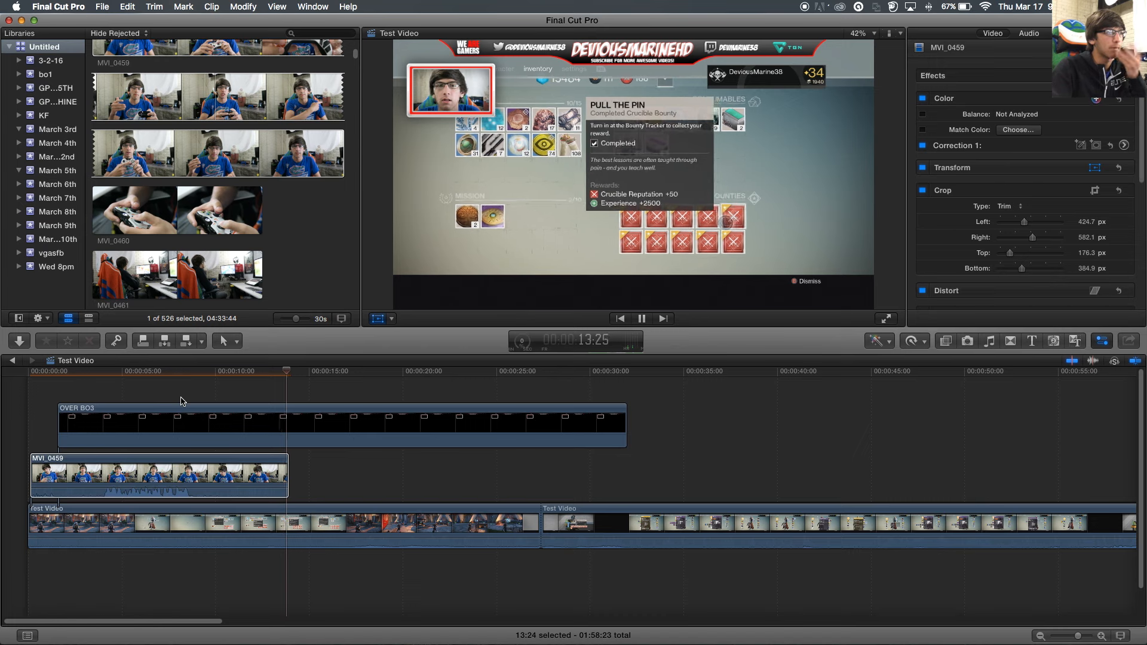
key(space)
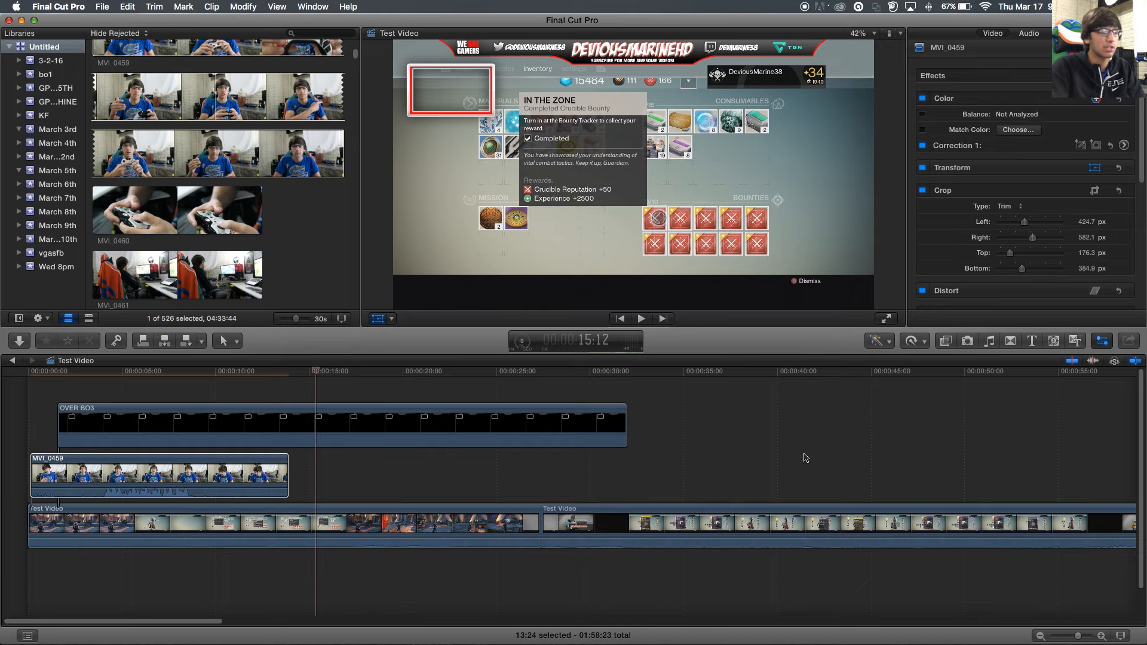
- Blade the second Test Video clip twice and delete the pieces after the first cut
mouse_move(138, 621)
mouse_down()
mouse_move(439, 597)
mouse_move(137, 612)
mouse_up()
key(b)
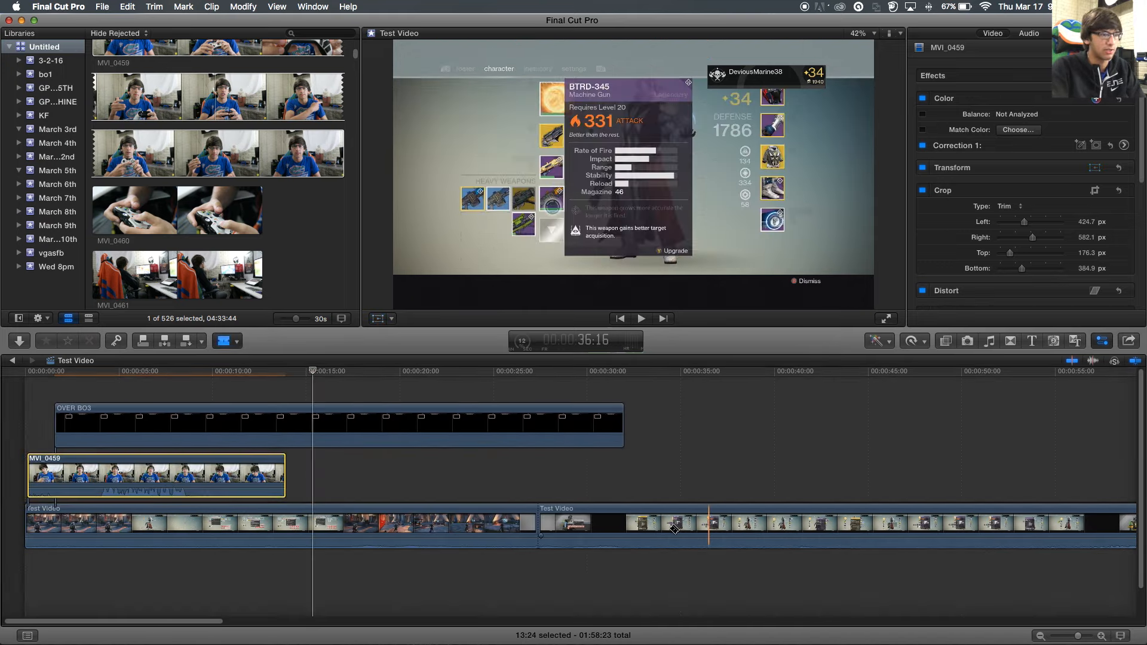
click(652, 523)
click(722, 525)
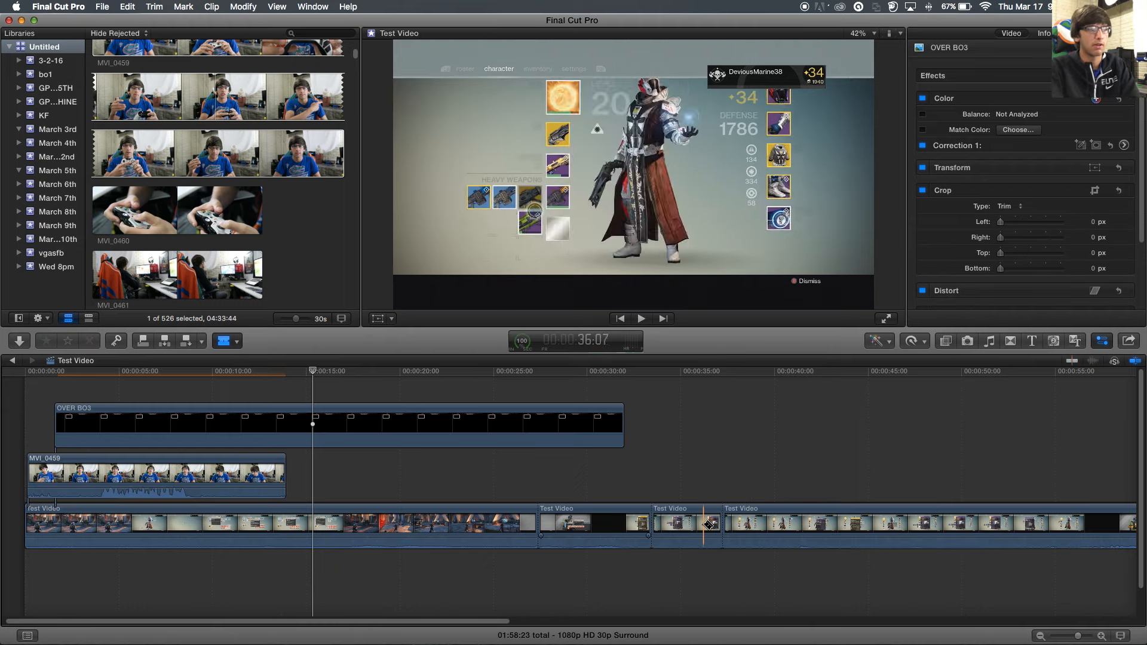
key(a)
click(712, 524)
key(Delete)
click(717, 521)
key(Delete)
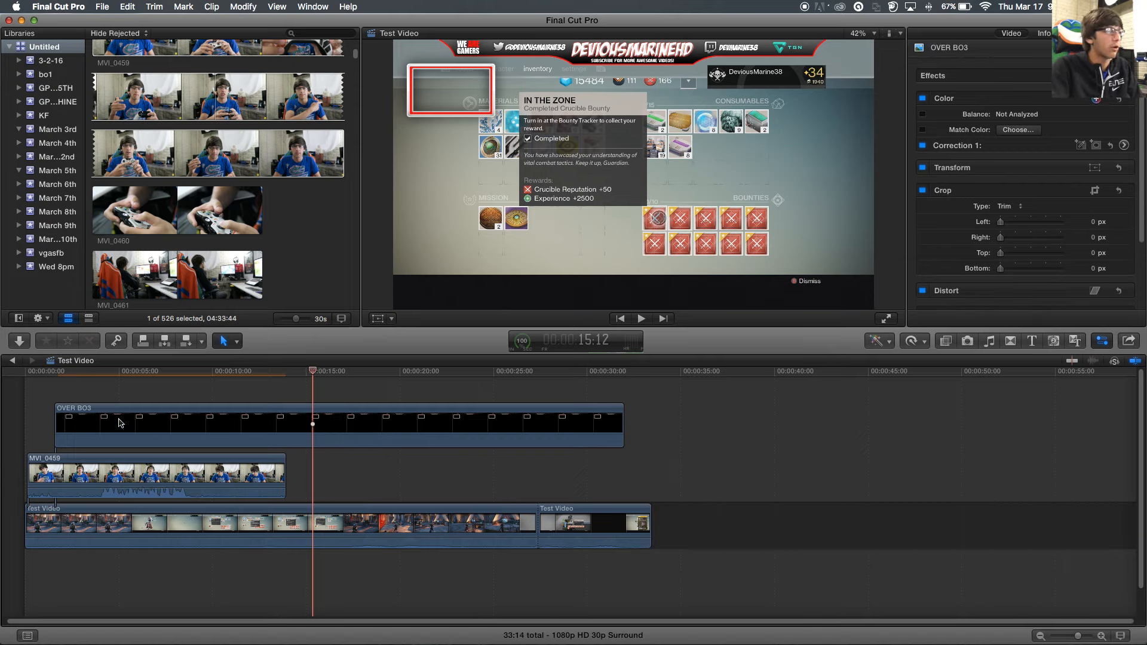
click(322, 373)
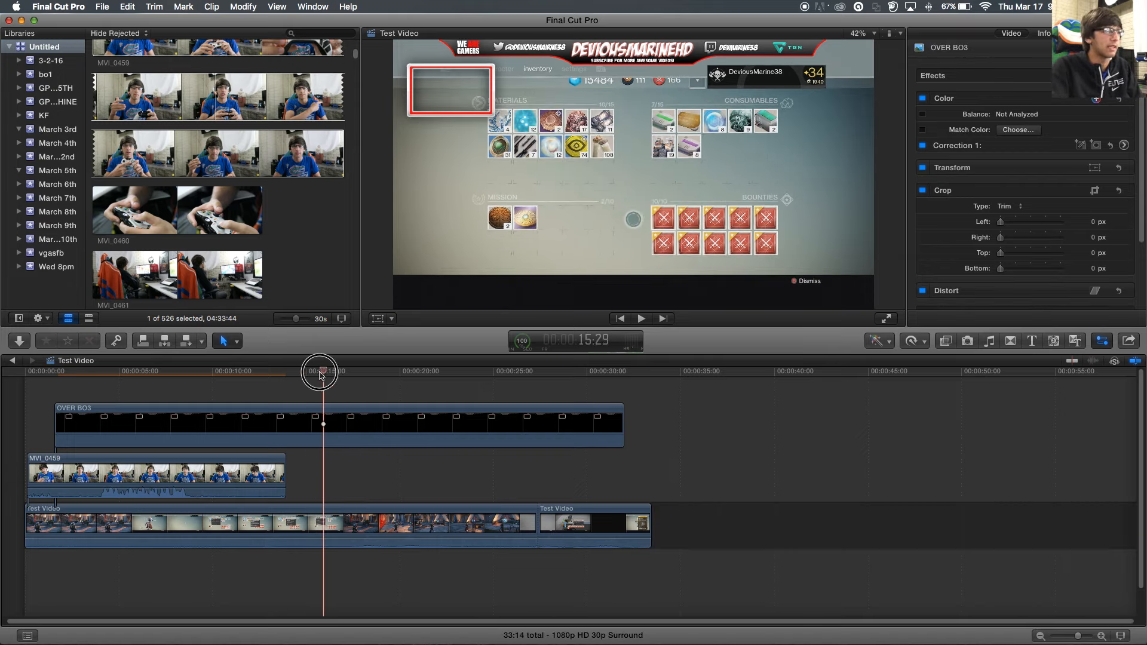
click(164, 373)
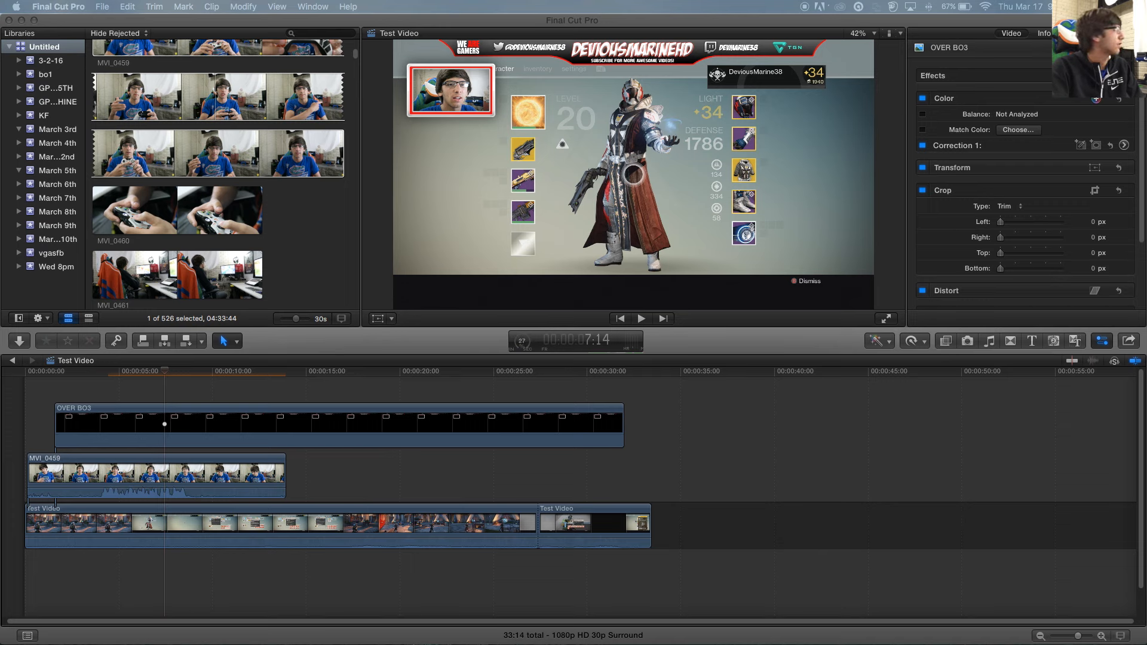
- Drop the hip hop instrumental below the gameplay and slide it to start at 0:00
drag(3, 376, 99, 562)
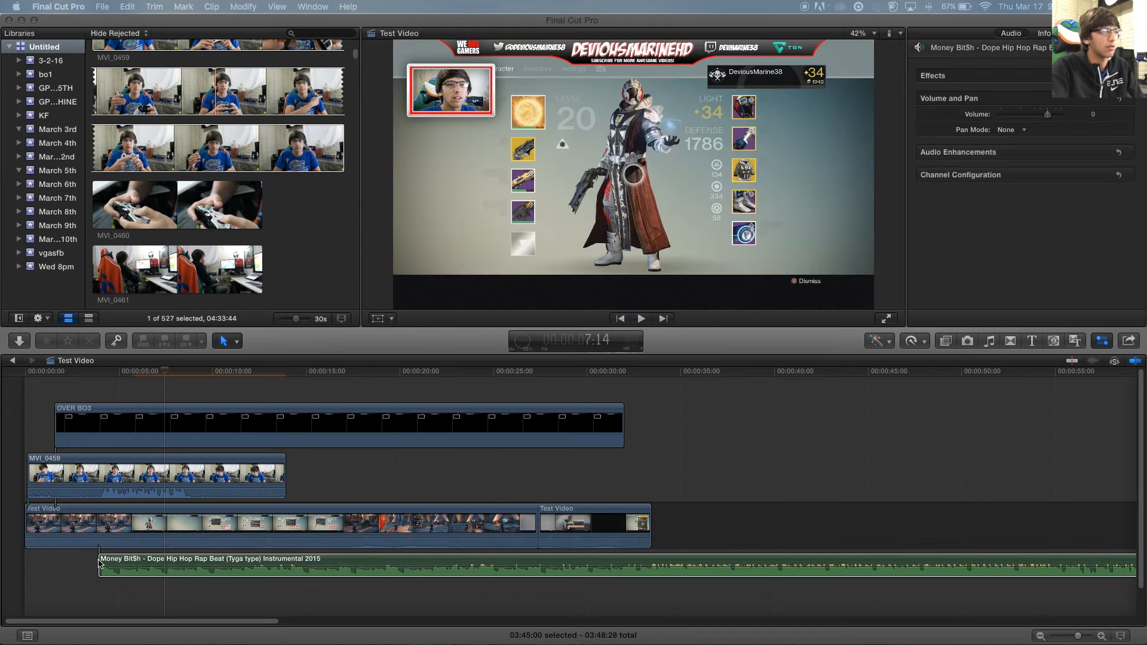
click(115, 561)
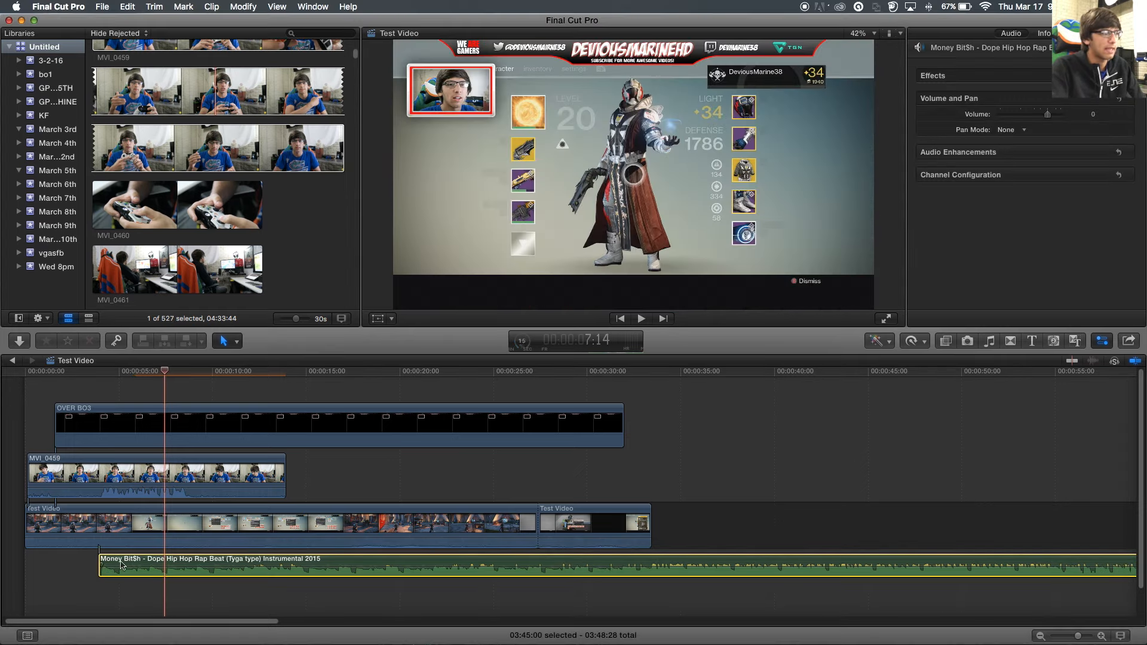
drag(120, 565, 47, 564)
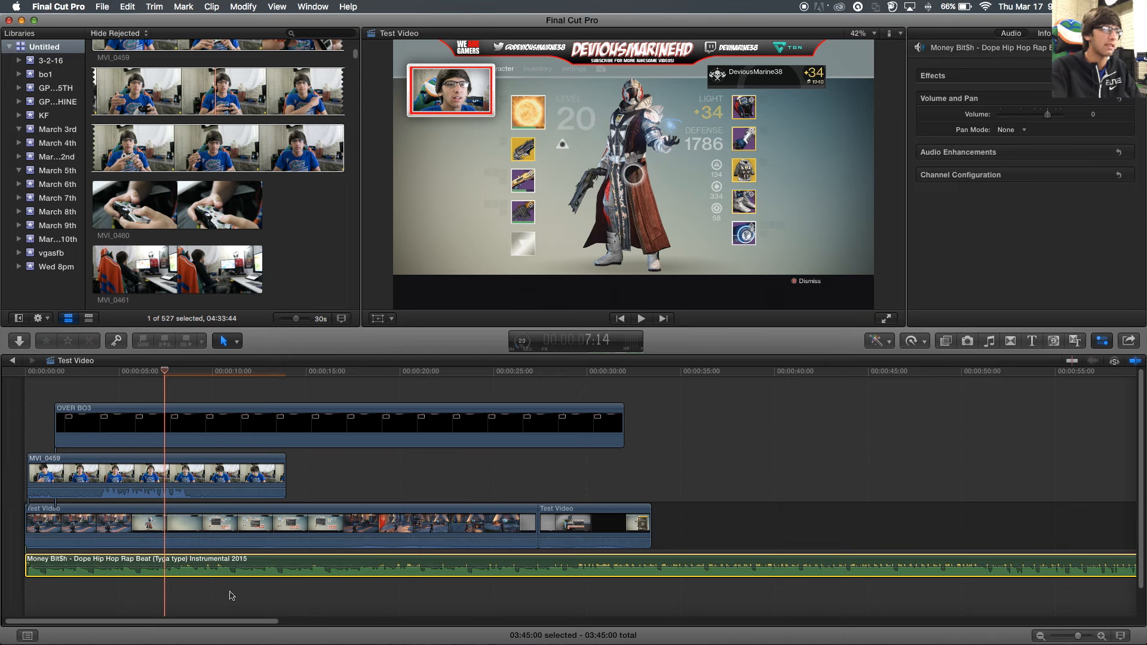
- Lower the hip hop music clip's volume to -16 dB
scroll(184, 571, down, 2)
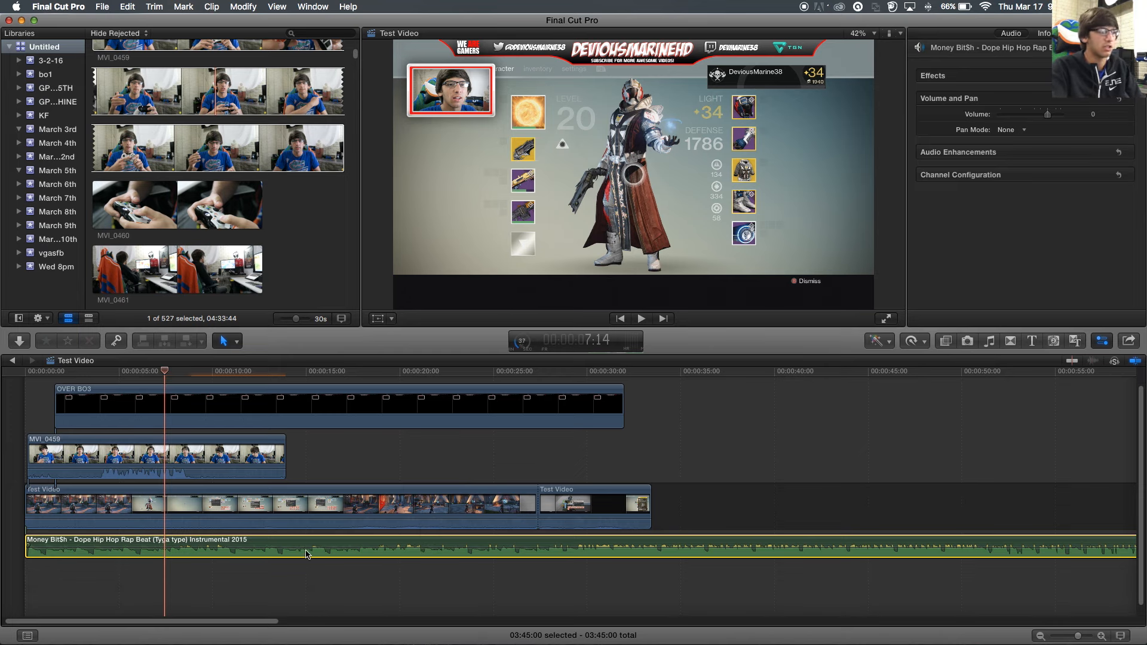
drag(307, 555, 328, 546)
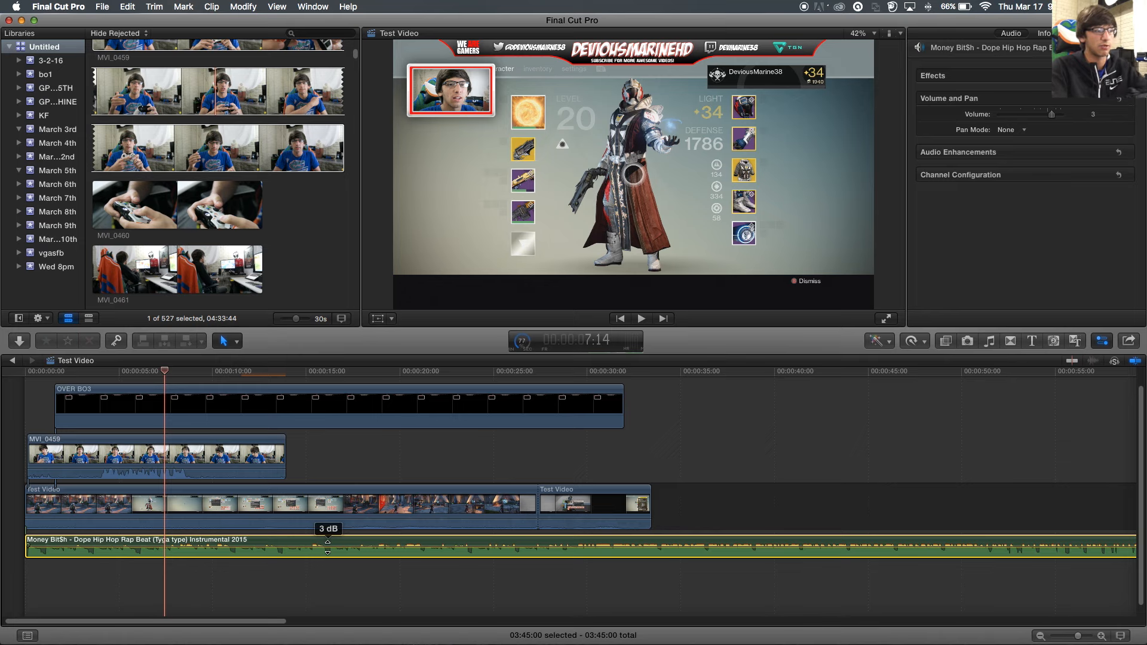
drag(328, 547, 327, 553)
- Mute the MVI_0459 audio, raise the Test Video gameplay to about 12 dB, and play back
click(236, 468)
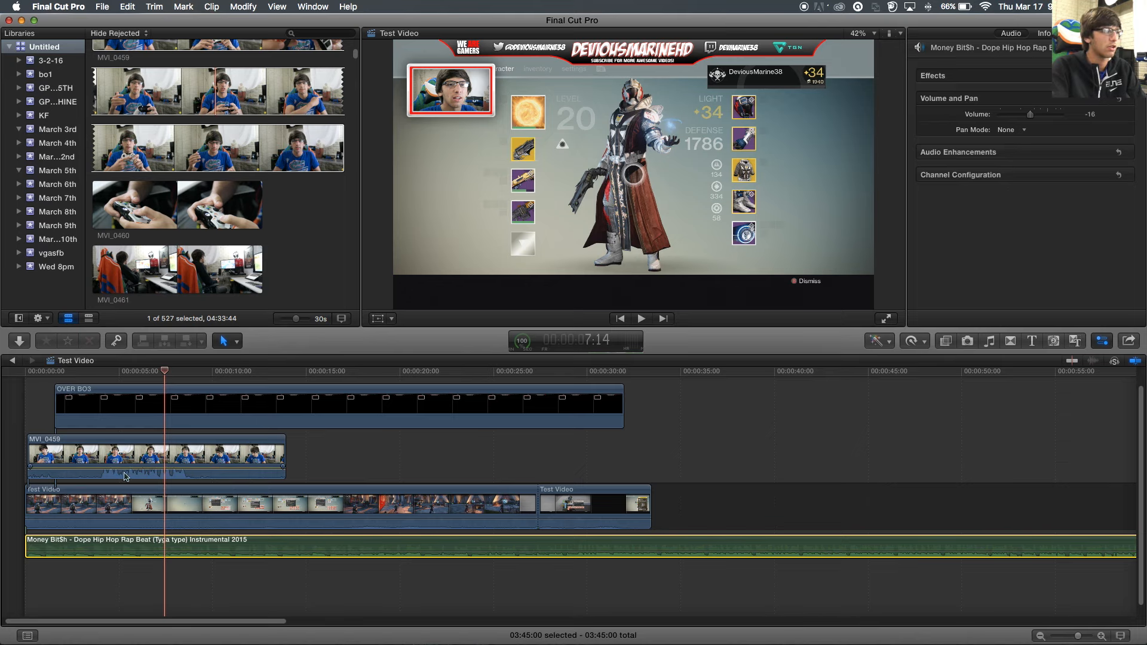
drag(195, 469, 203, 521)
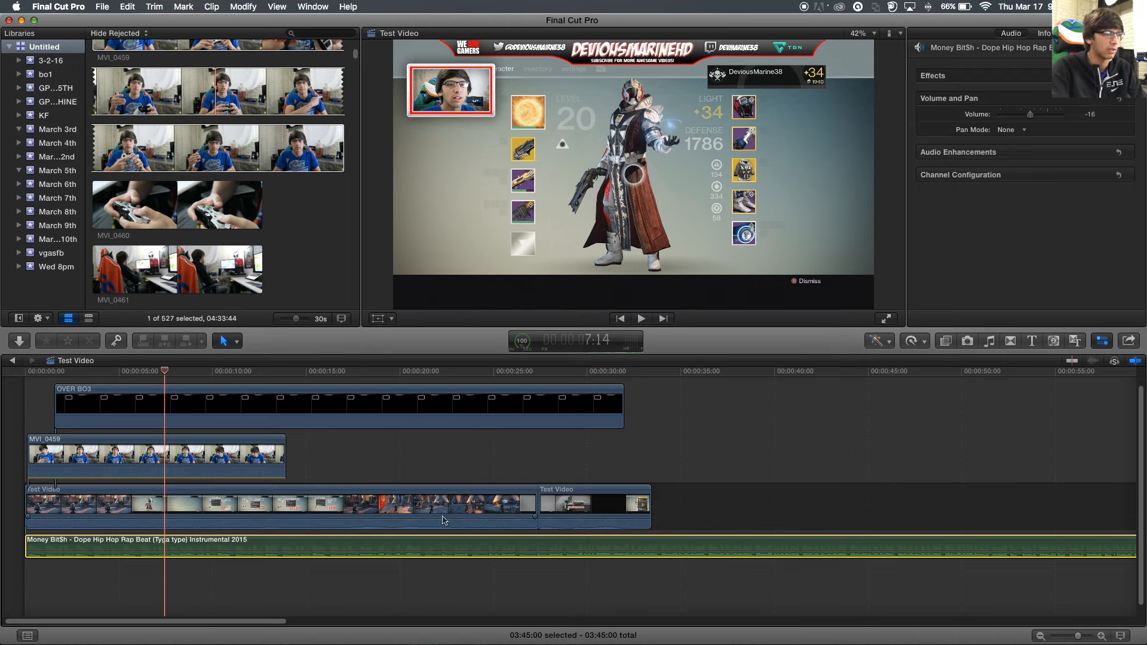
drag(383, 520, 383, 517)
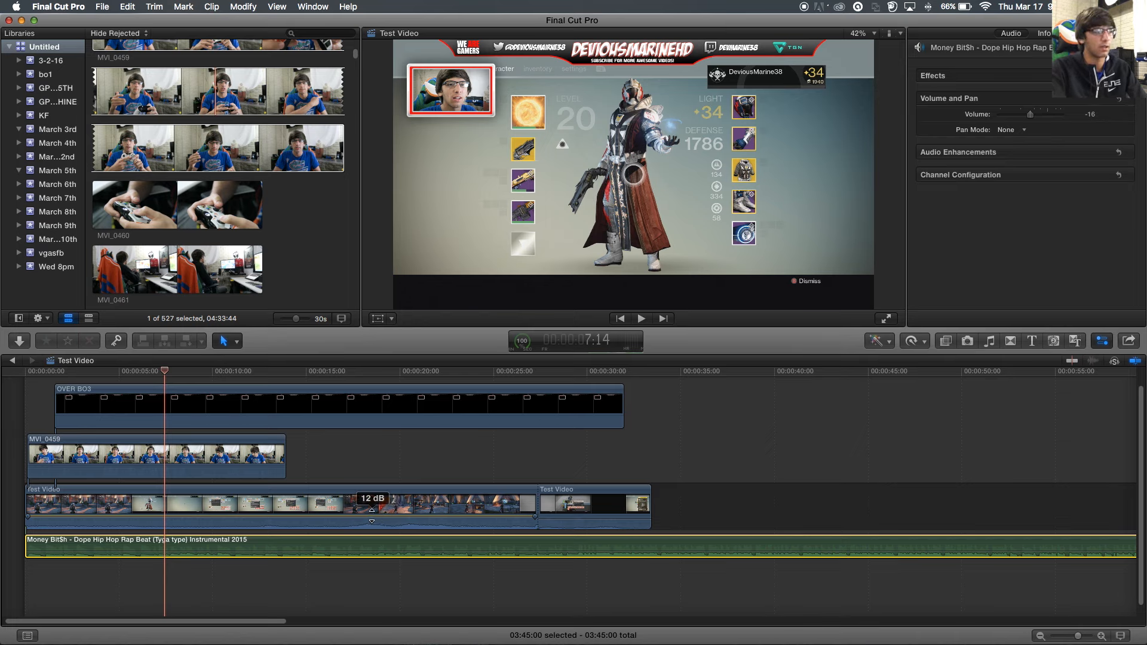
mouse_move(371, 516)
mouse_down()
mouse_move(372, 528)
mouse_move(372, 514)
mouse_up()
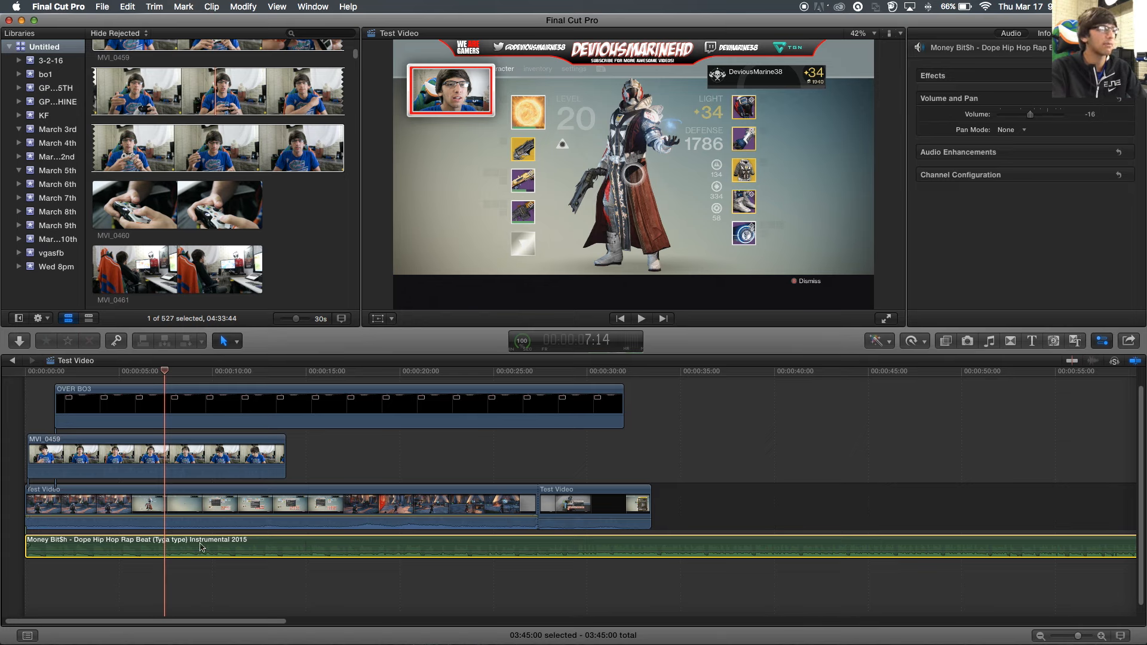
key(space)
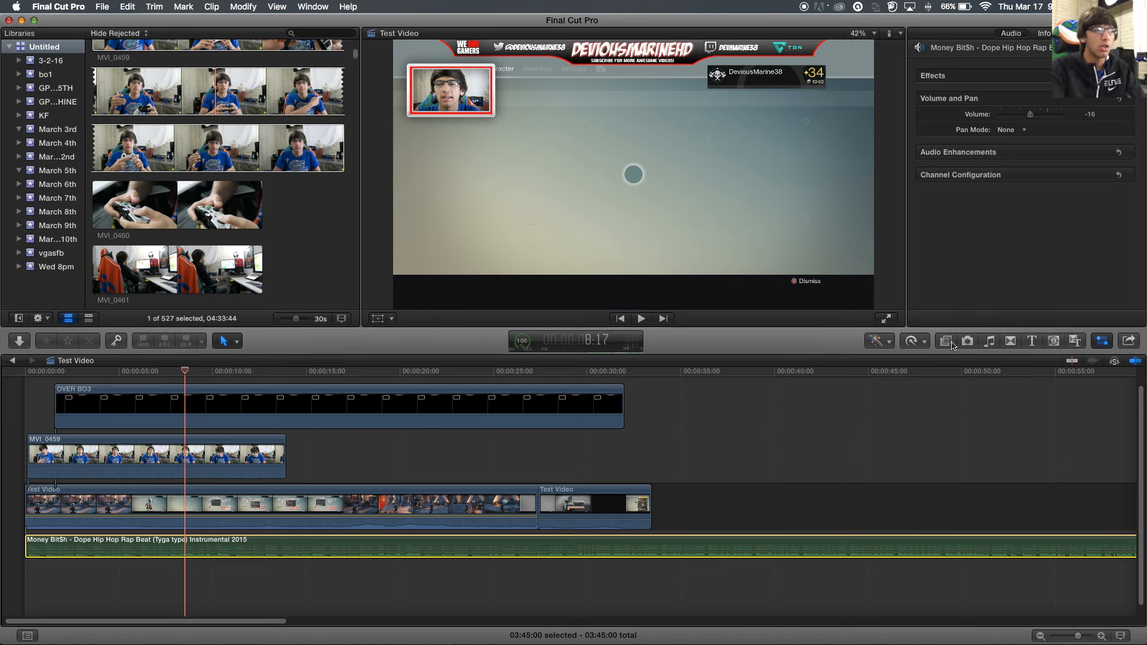
- Set the MVI_0459 webcam clip to 50% slow speed and preview it
click(921, 342)
click(922, 343)
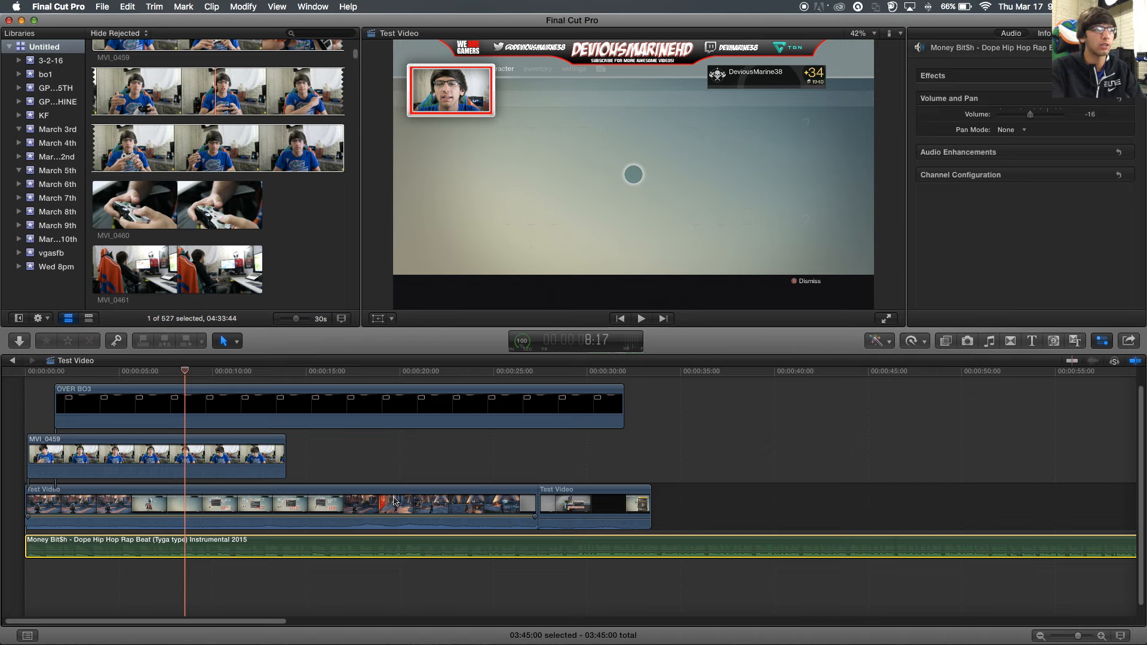
click(120, 458)
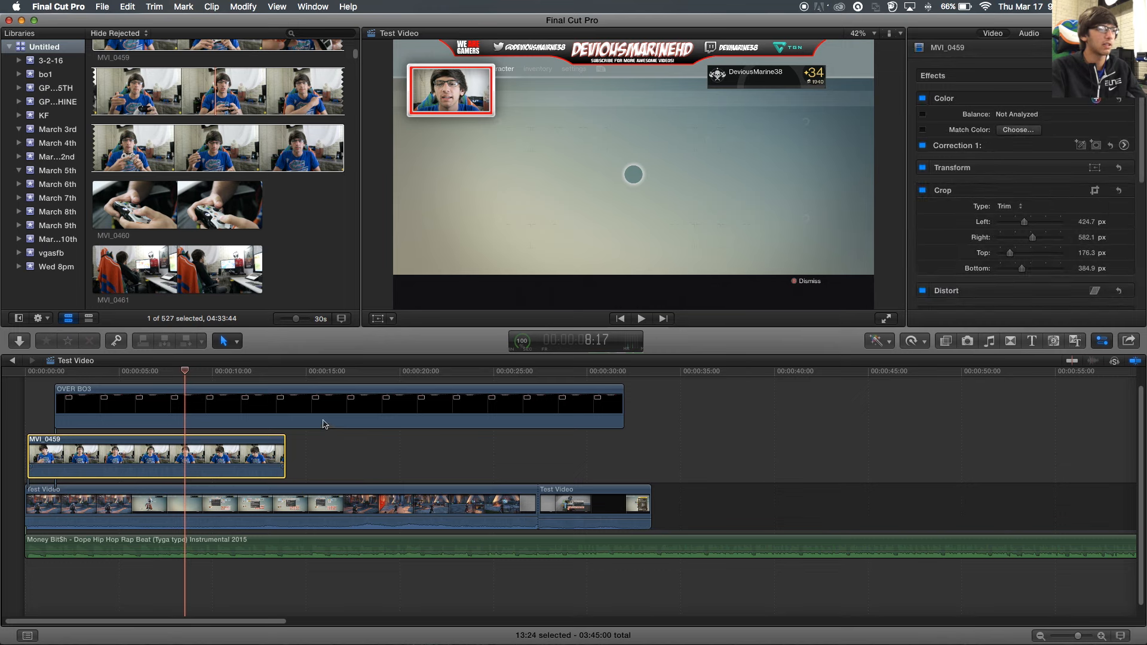
click(916, 343)
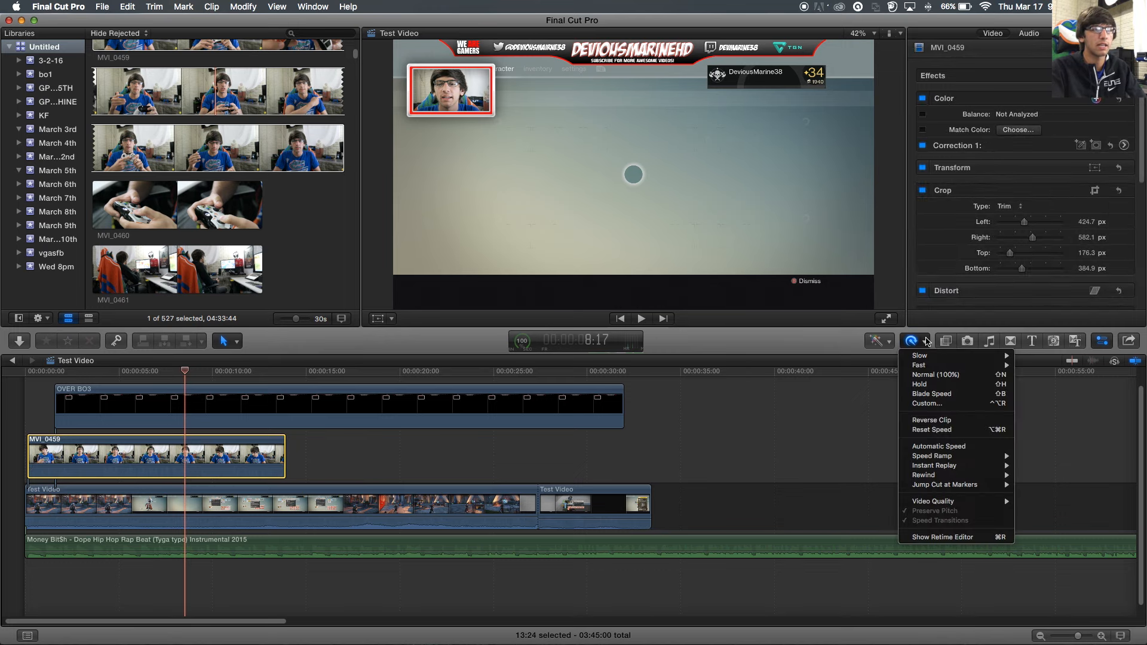
mouse_move(925, 357)
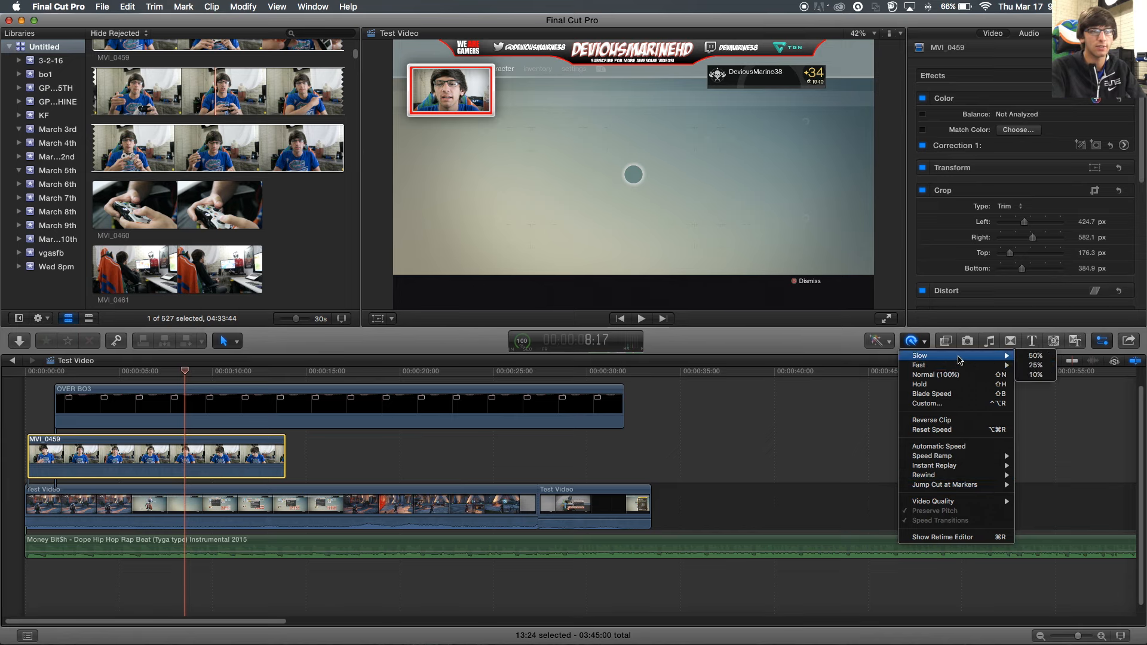
click(1024, 357)
key(space)
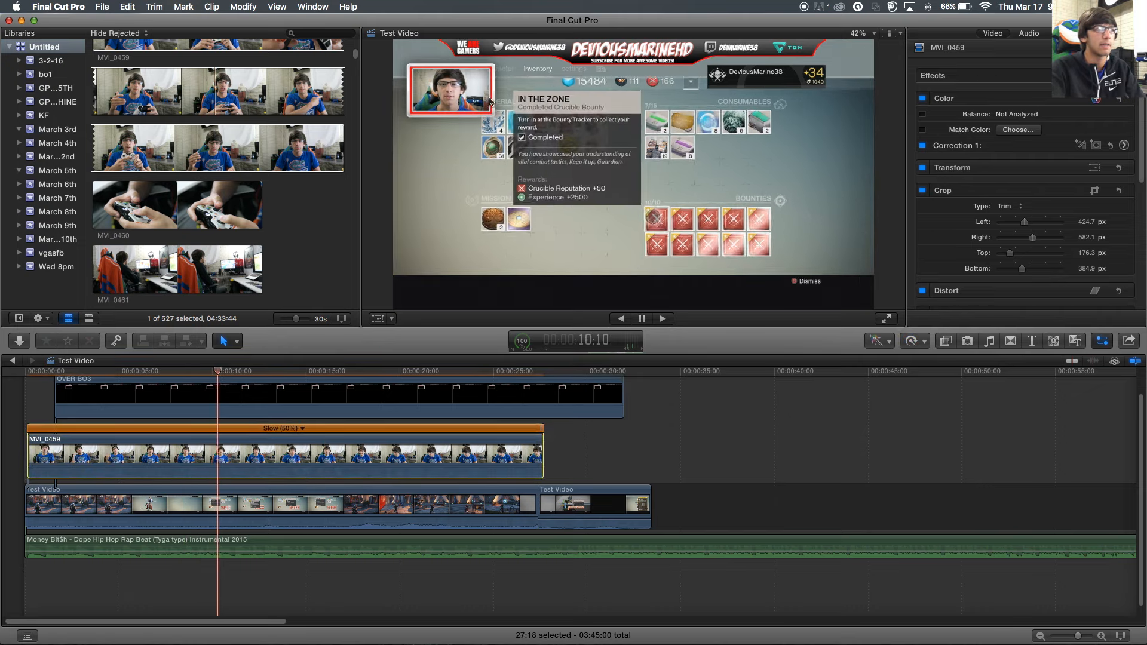
key(space)
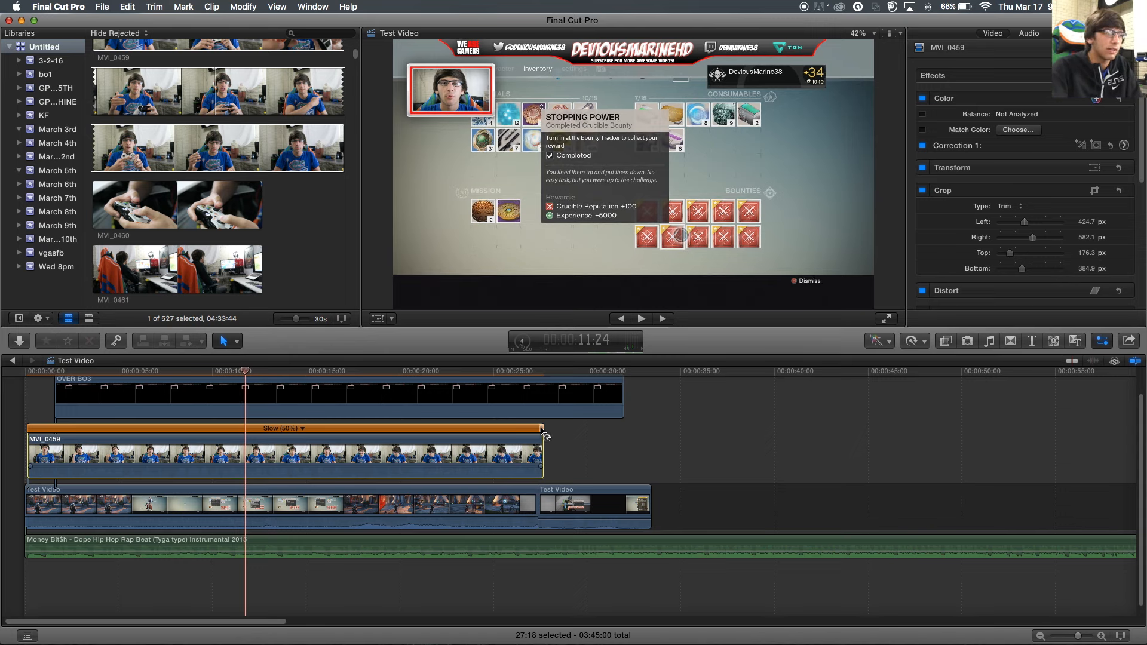
- Drag MVI_0459's retime handle so it plays Fast, about 3 seconds long
drag(542, 431, 782, 426)
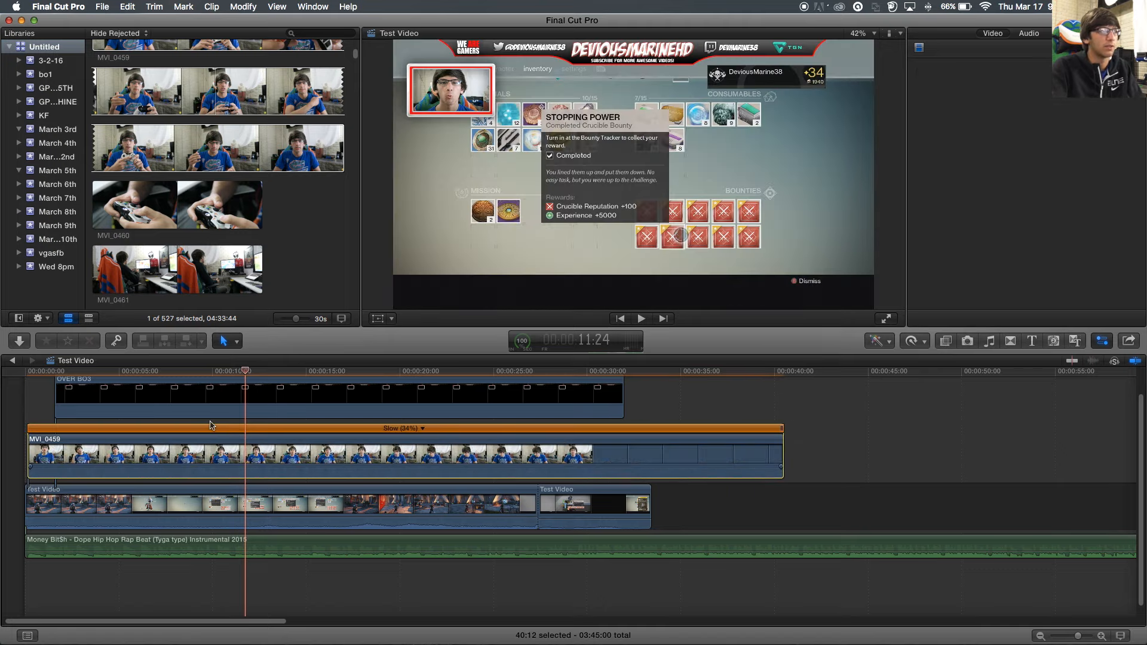
key(space)
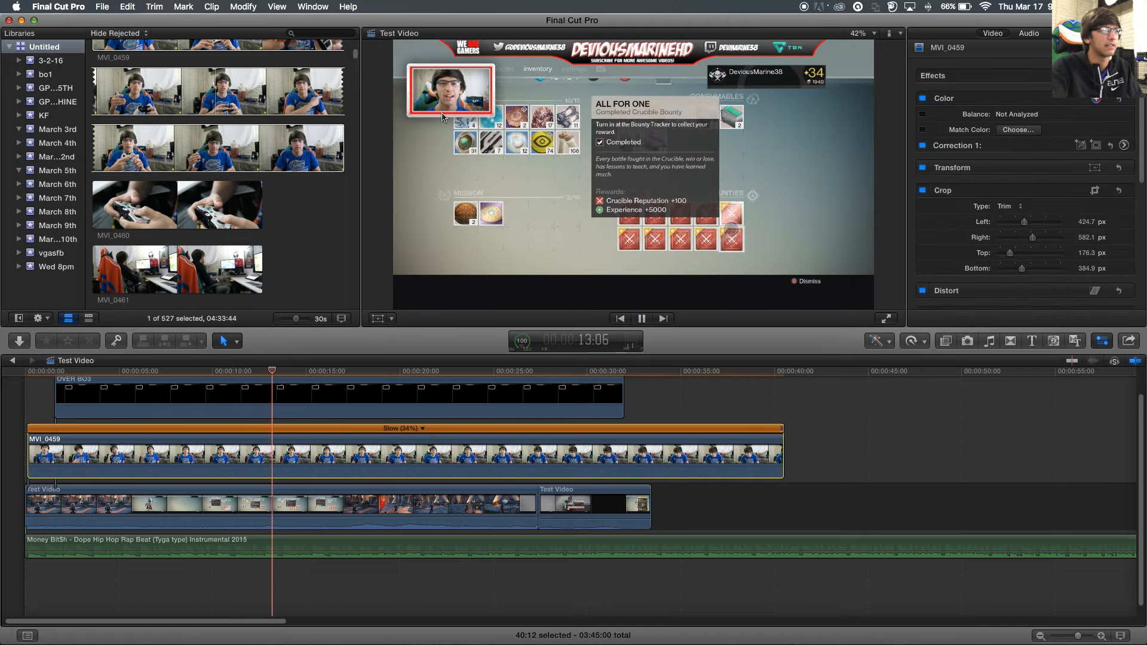
key(space)
drag(781, 428, 97, 441)
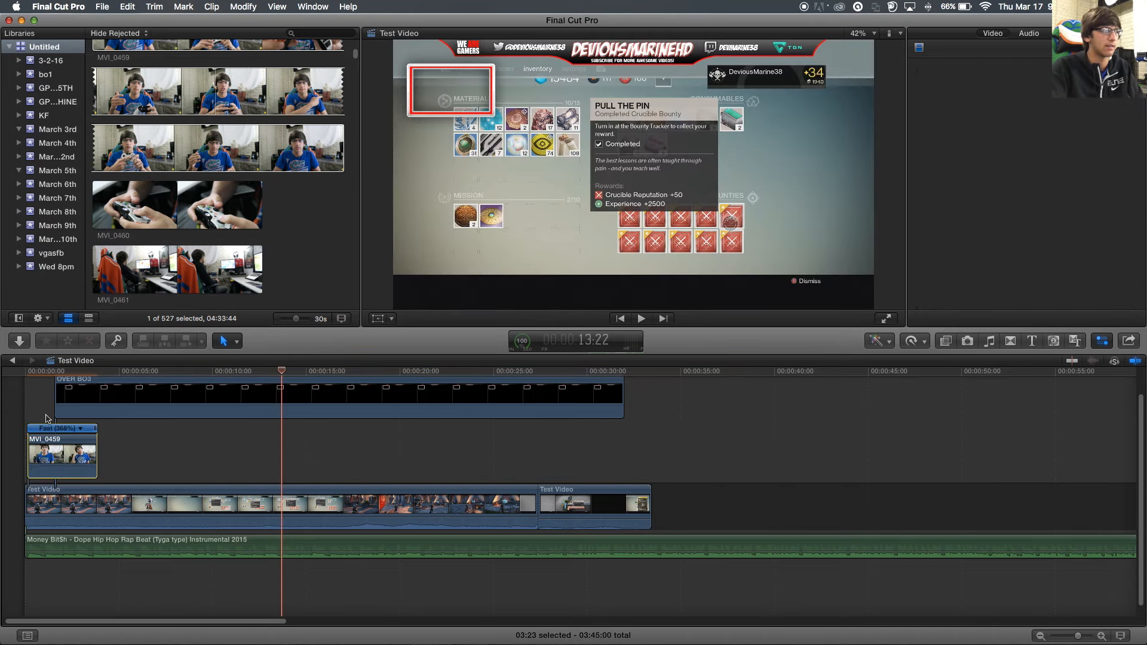
- Speed the MVI_0459 webcam clip up to 8x (800%) from the Retime Fast menu
click(911, 340)
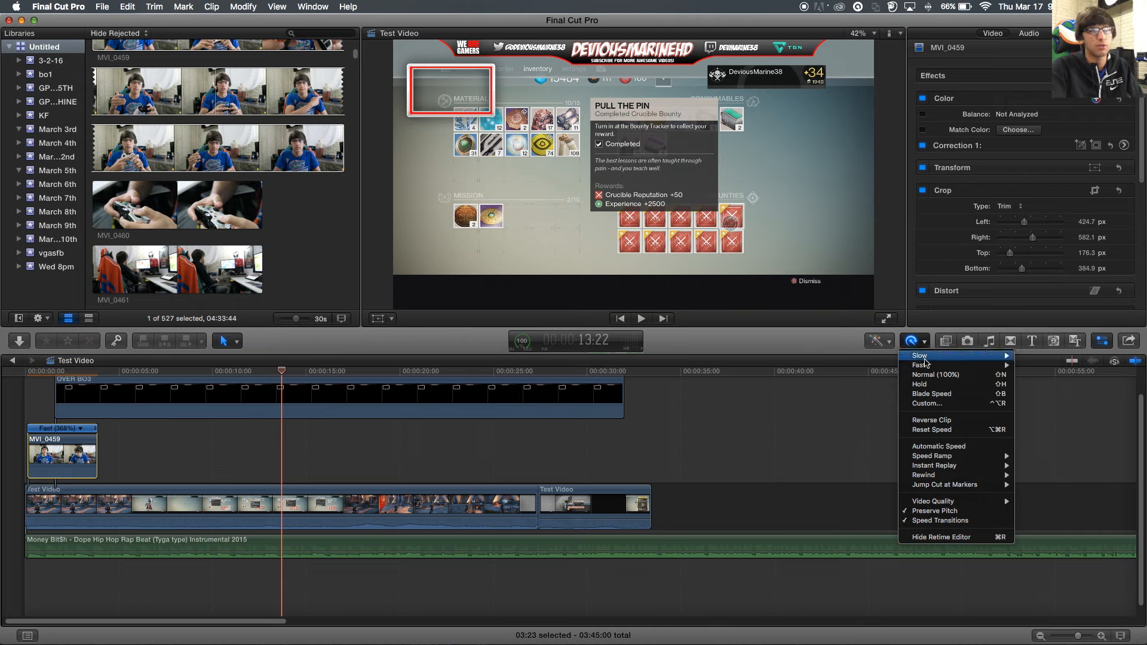
mouse_move(926, 367)
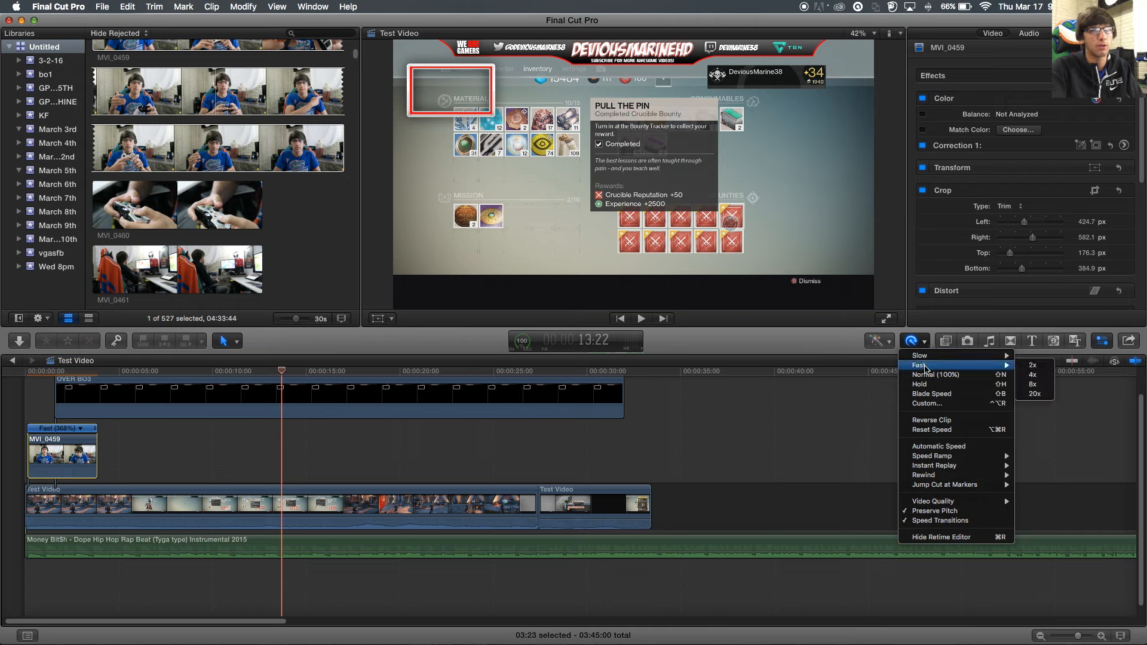
click(1032, 385)
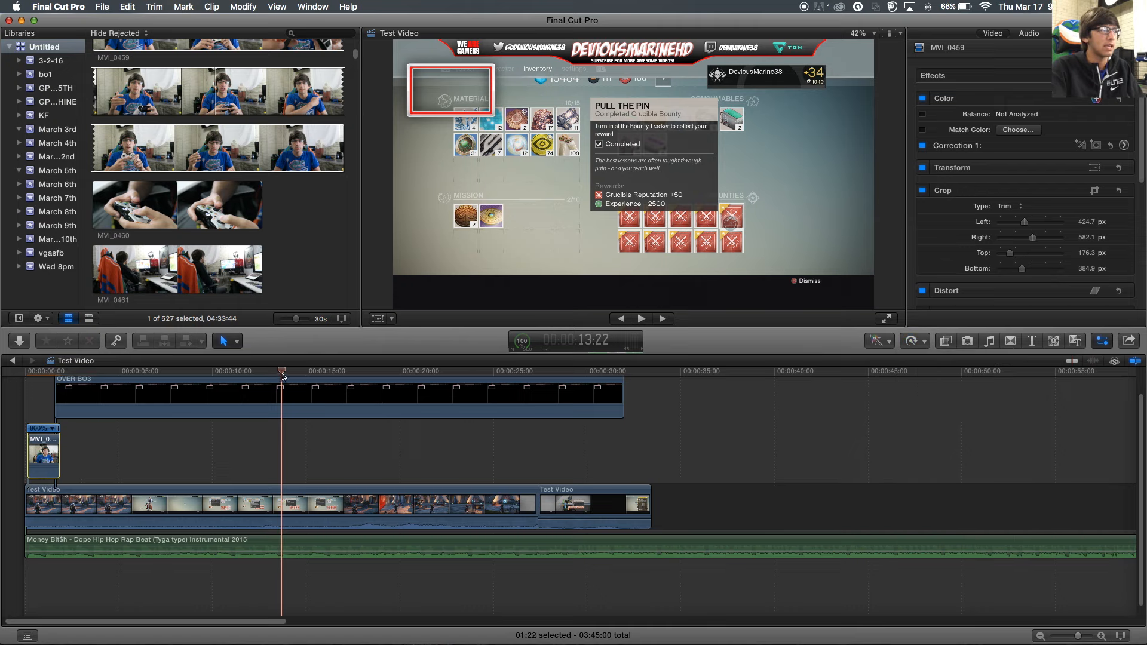
- Preview the 8x clip from the timeline start, then undo twice back to Normal 100% speed
drag(282, 374, 24, 382)
key(space)
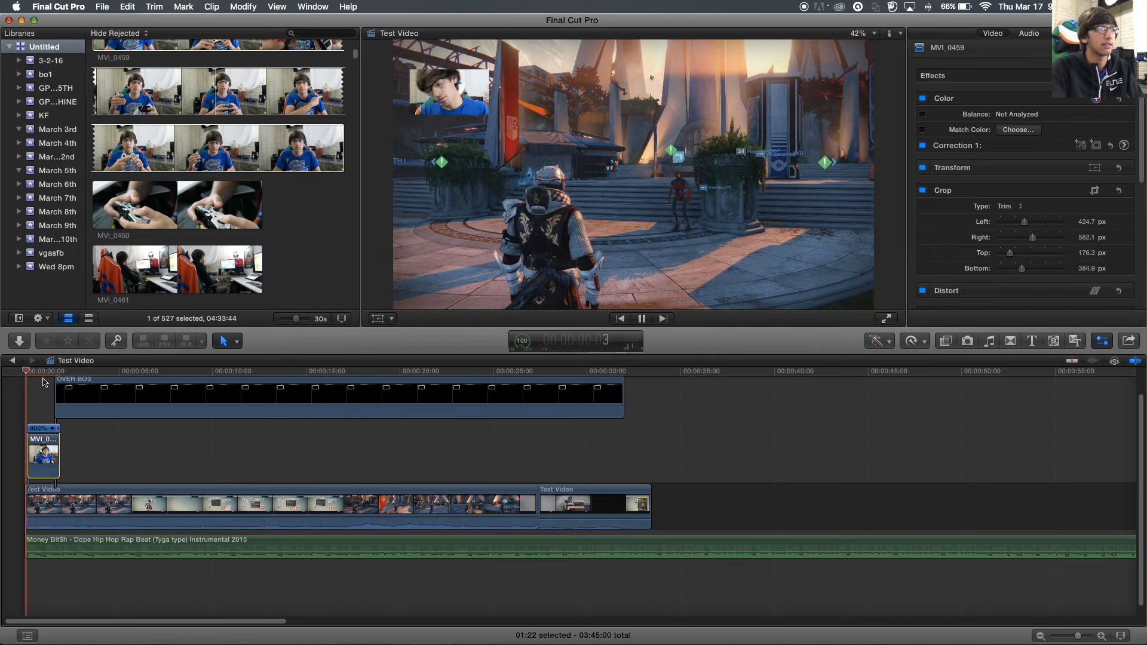
key(space)
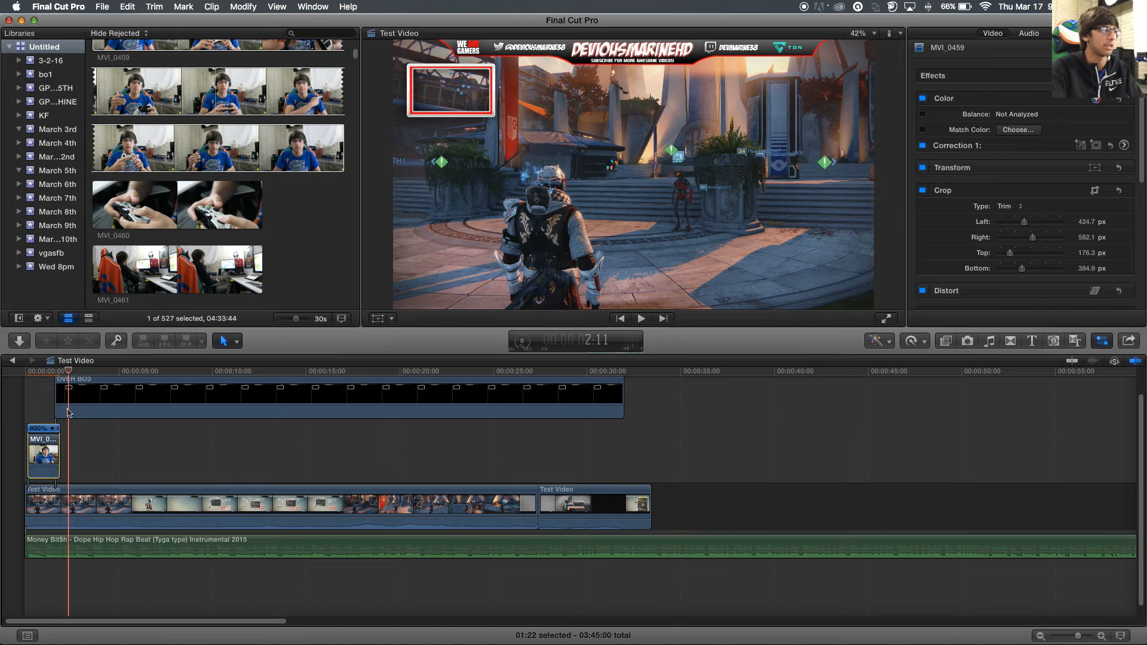
mouse_move(72, 376)
mouse_down()
mouse_move(295, 372)
mouse_move(94, 373)
mouse_up()
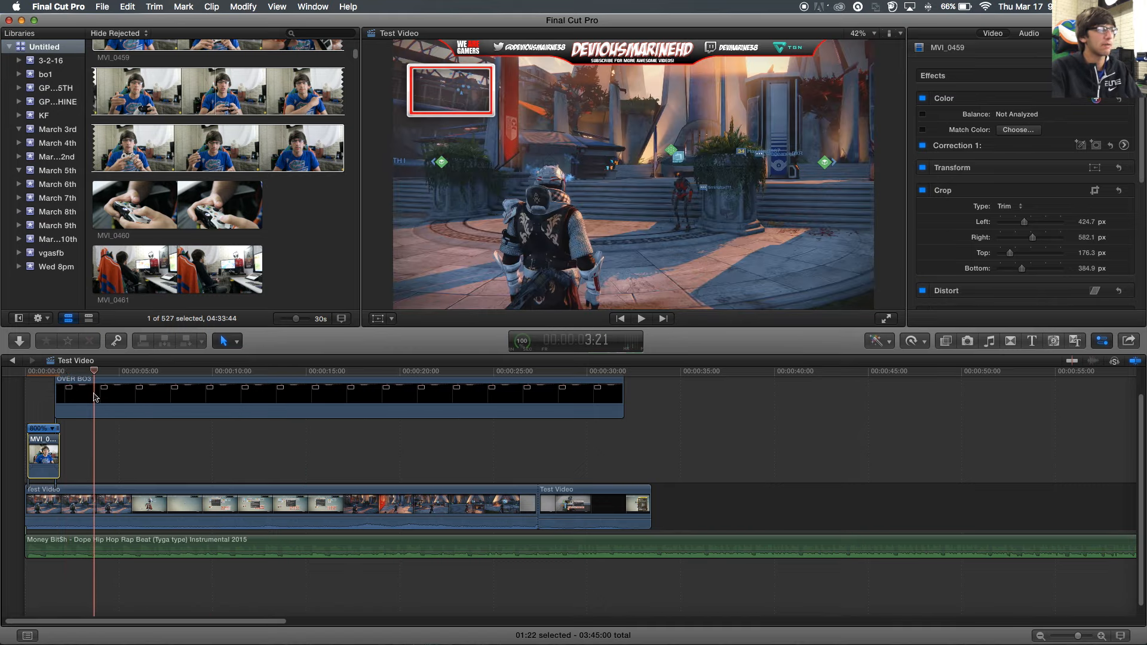
key(super+z)
key(super+z)
key(super+z)
key(super+z)
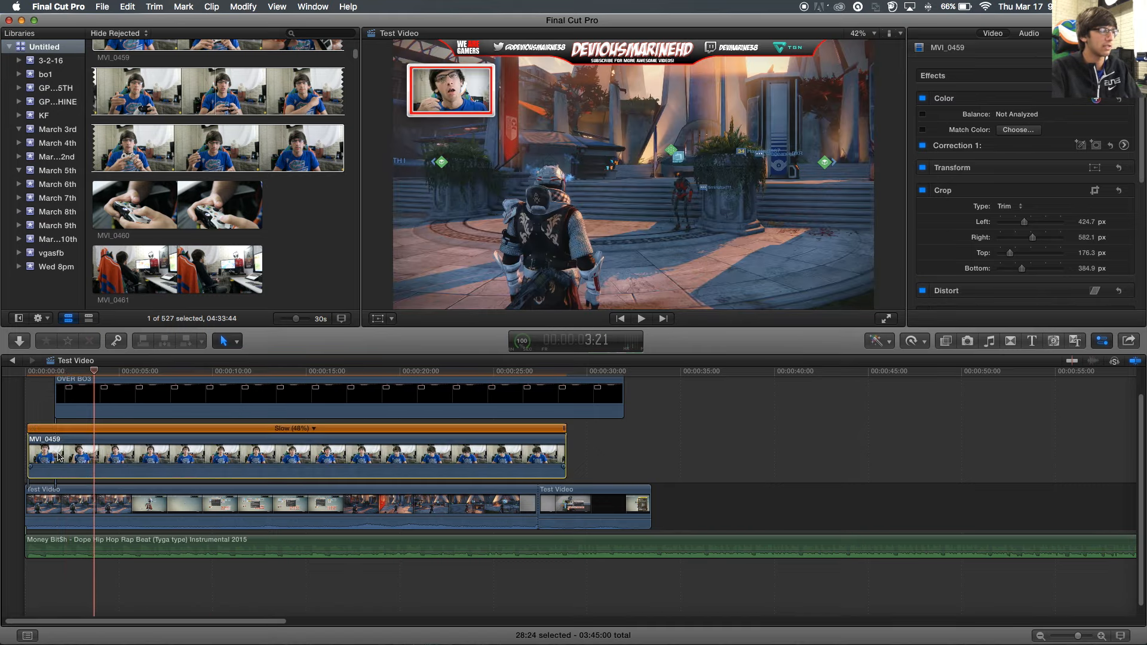
key(super+z)
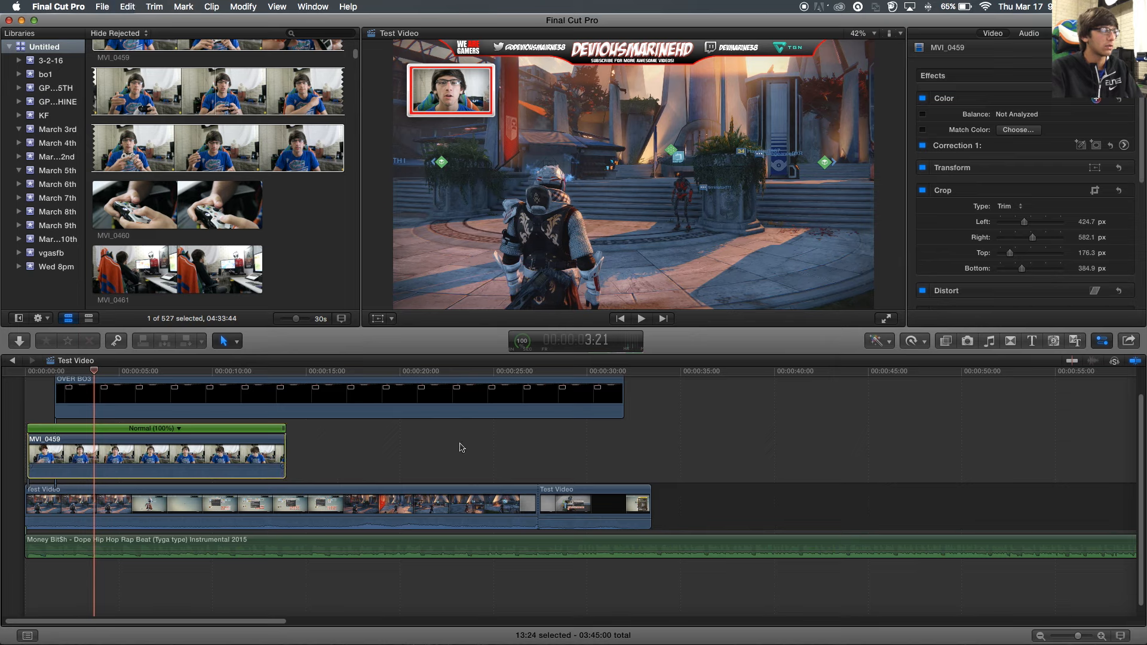
- Browse the video effects and preview Bloom and Blur on the MVI_0459 webcam clip
click(947, 342)
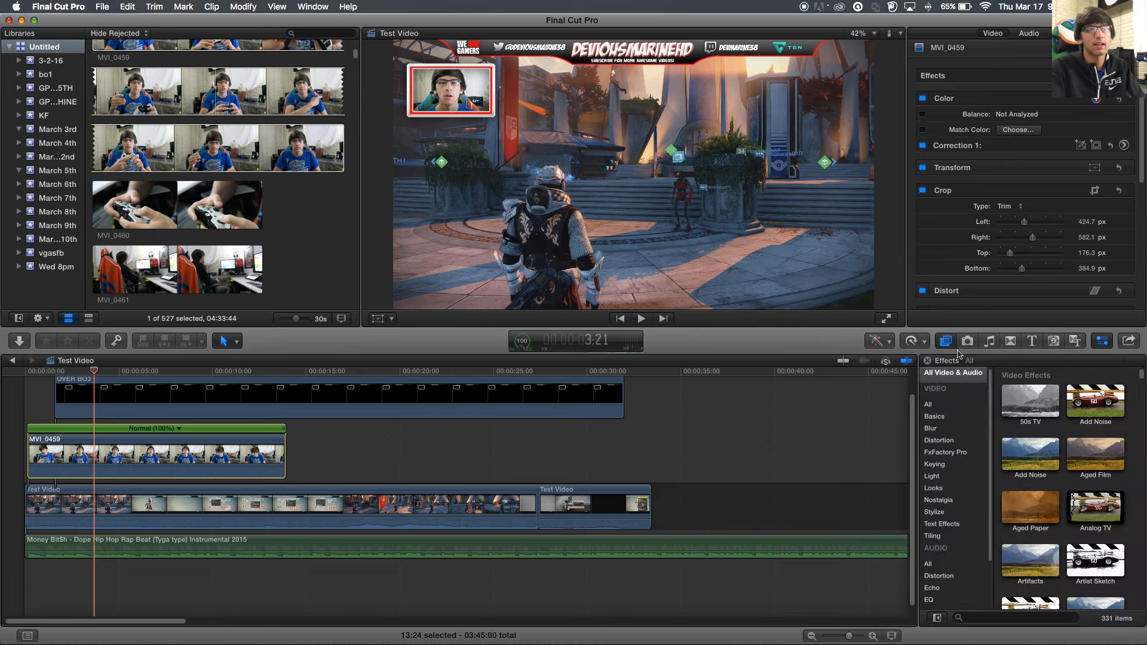
scroll(1038, 457, down, 5)
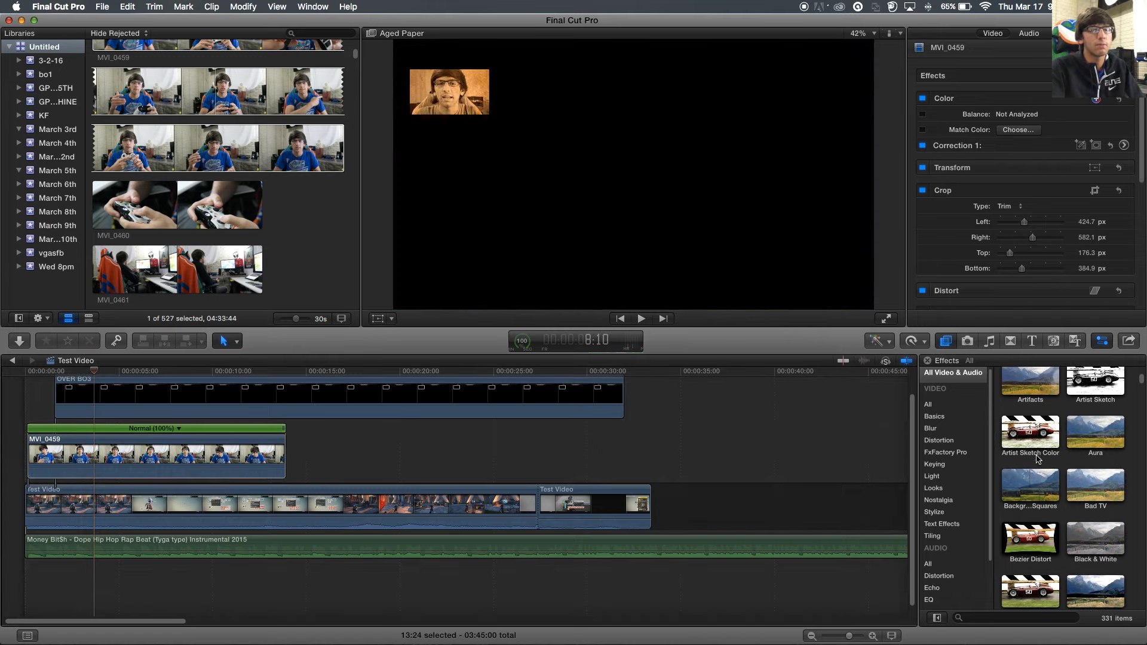
scroll(1039, 455, down, 2)
scroll(1105, 414, up, 2)
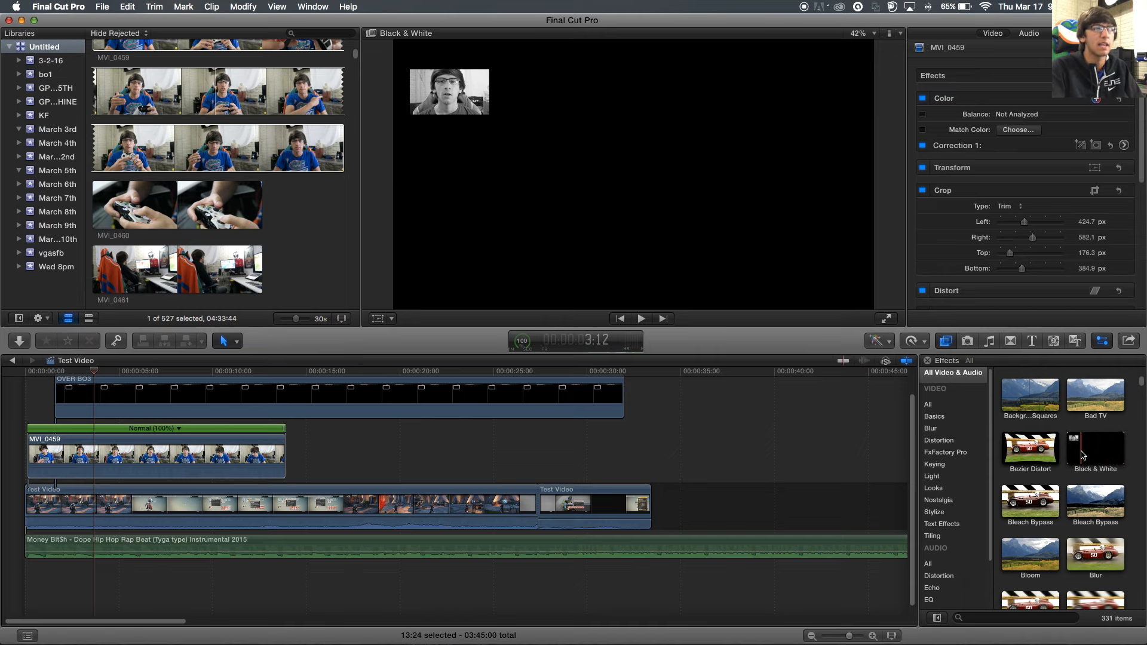
click(200, 457)
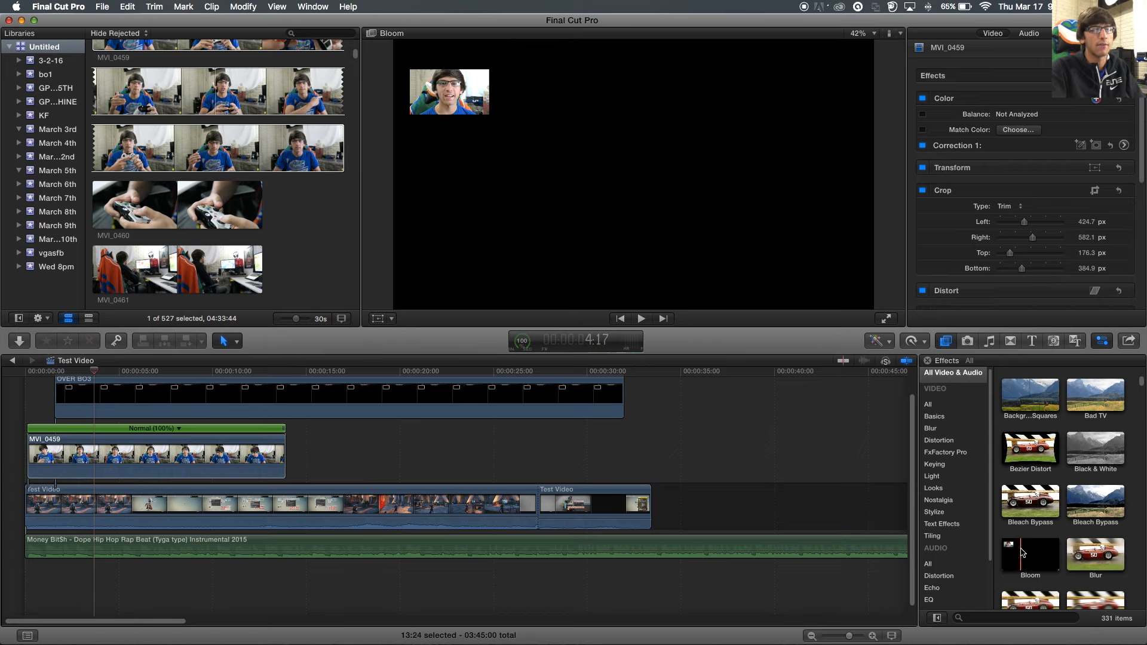
key(space)
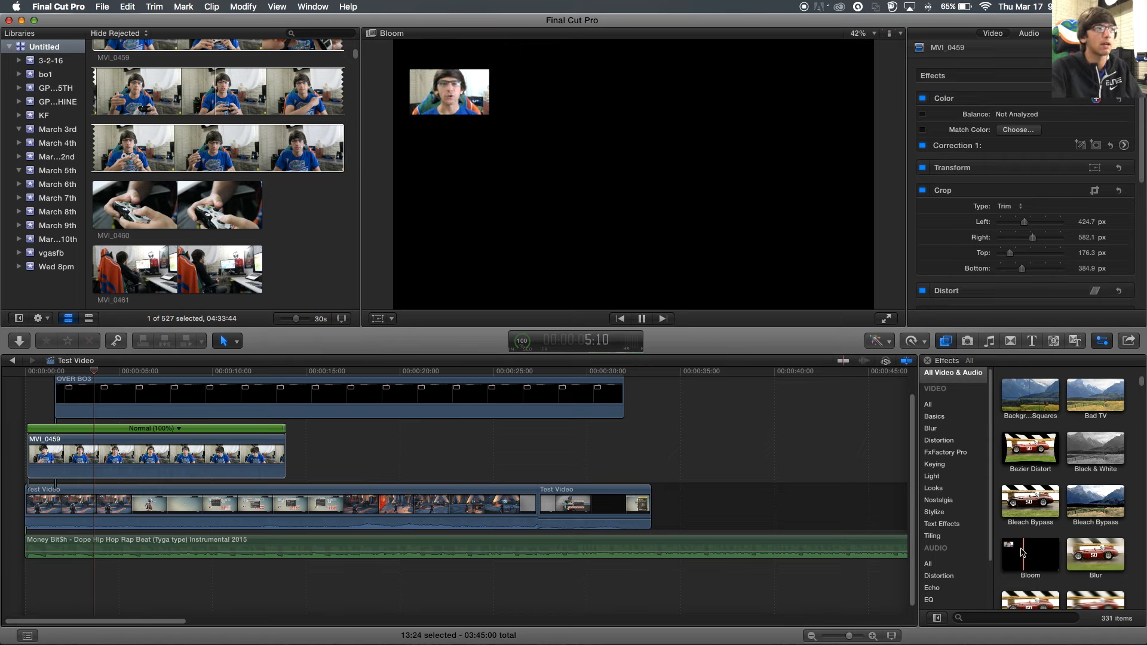
key(space)
key(space)
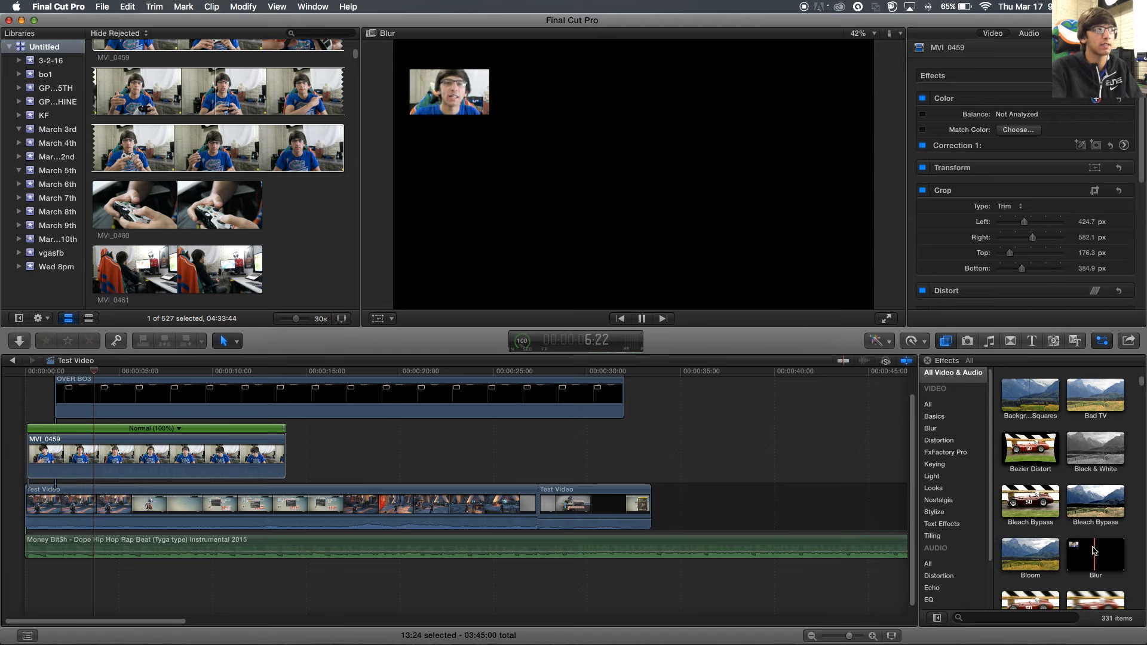
key(space)
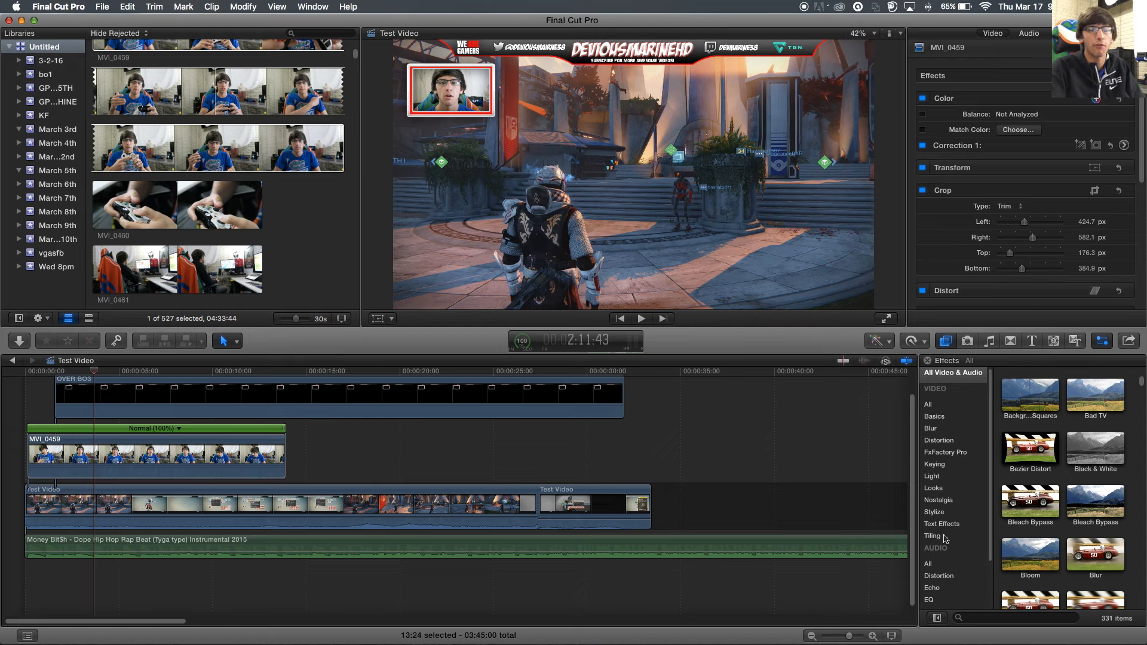
- Browse through all the audio effects and the FxFactory Pro category
scroll(946, 539, down, 5)
click(930, 508)
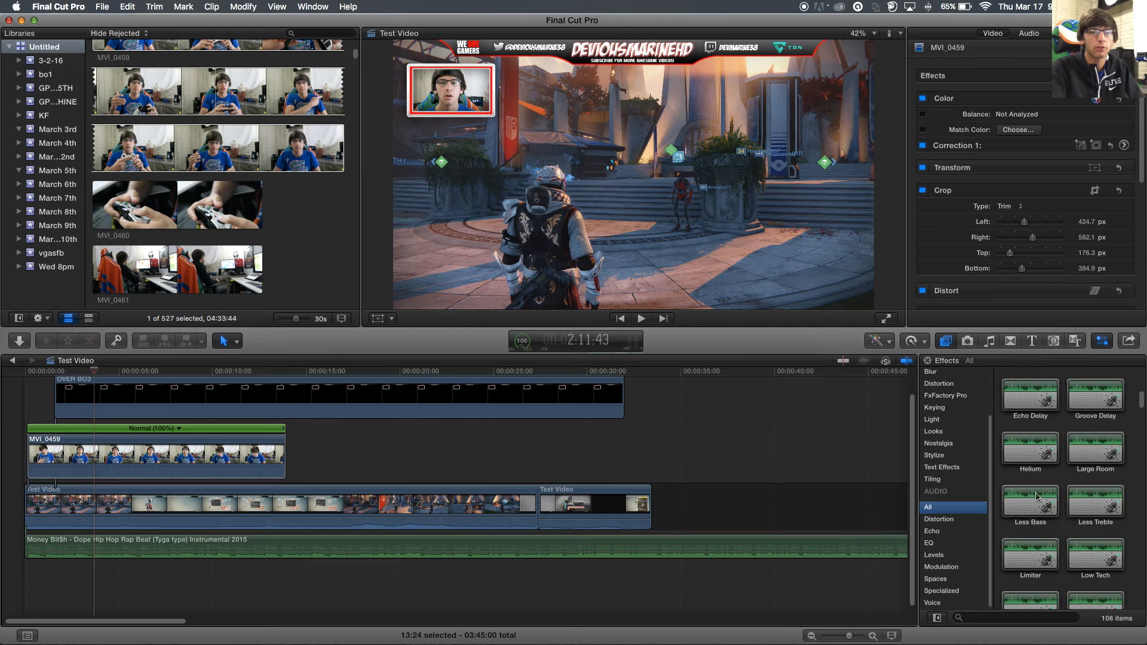
scroll(1038, 499, down, 3)
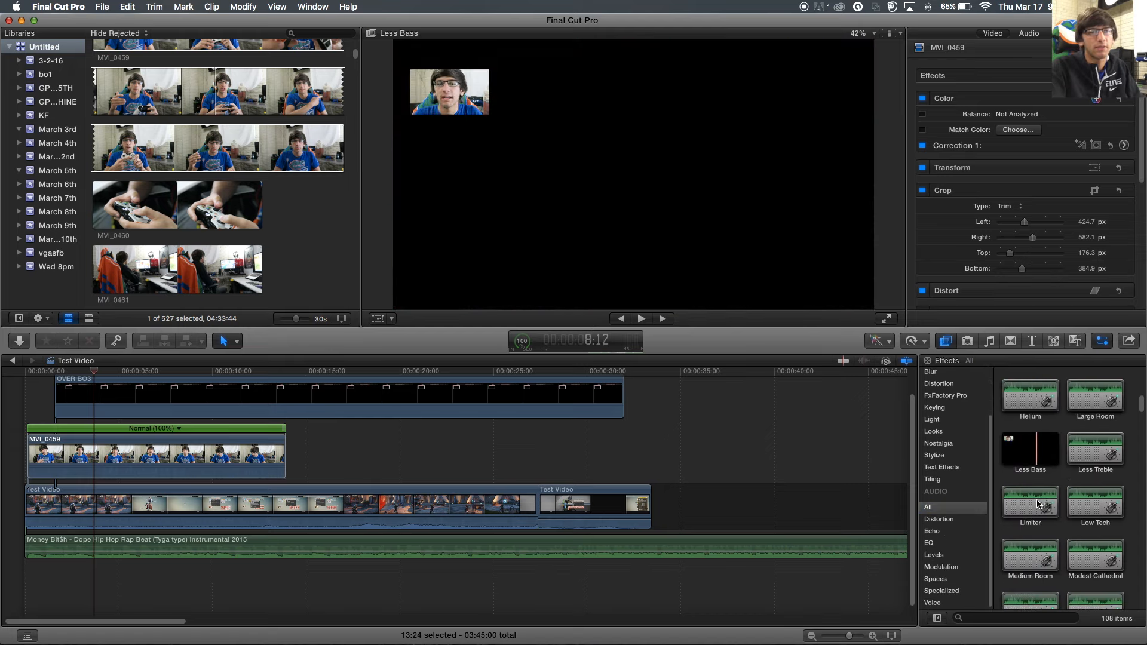
scroll(1038, 501, down, 5)
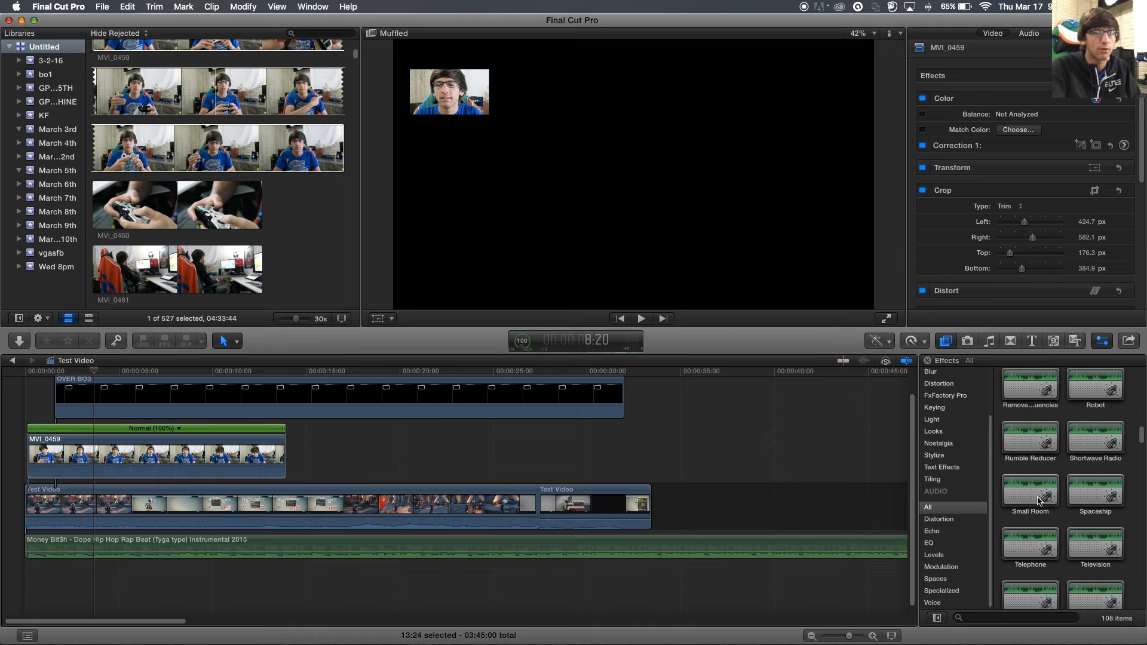
scroll(1038, 501, down, 1)
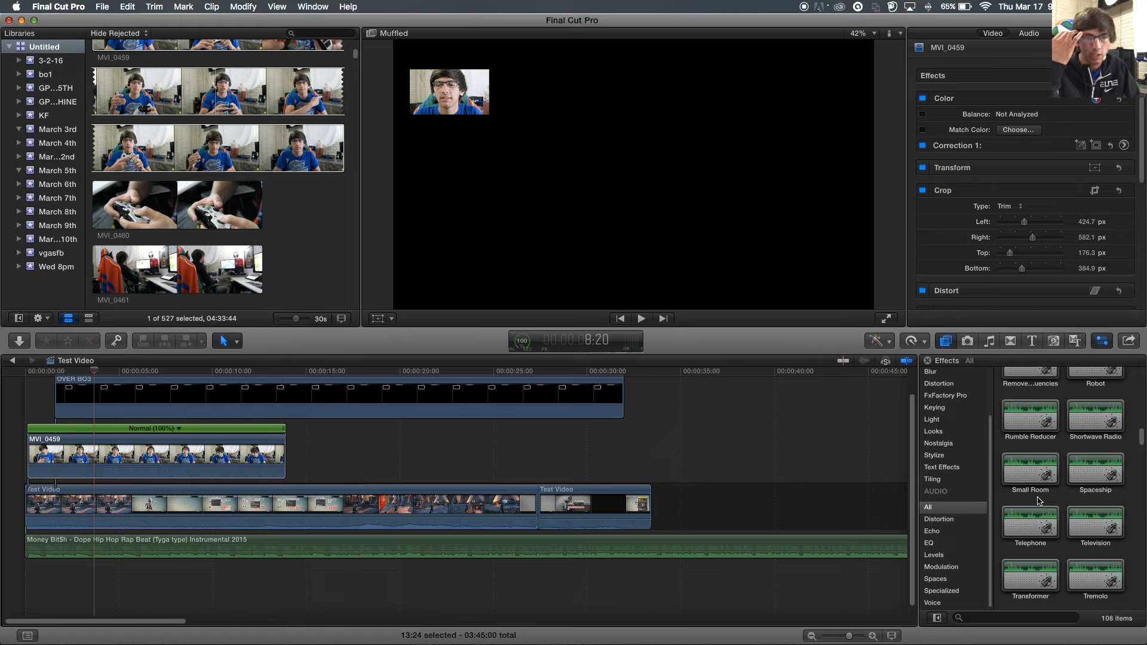
scroll(1052, 490, down, 3)
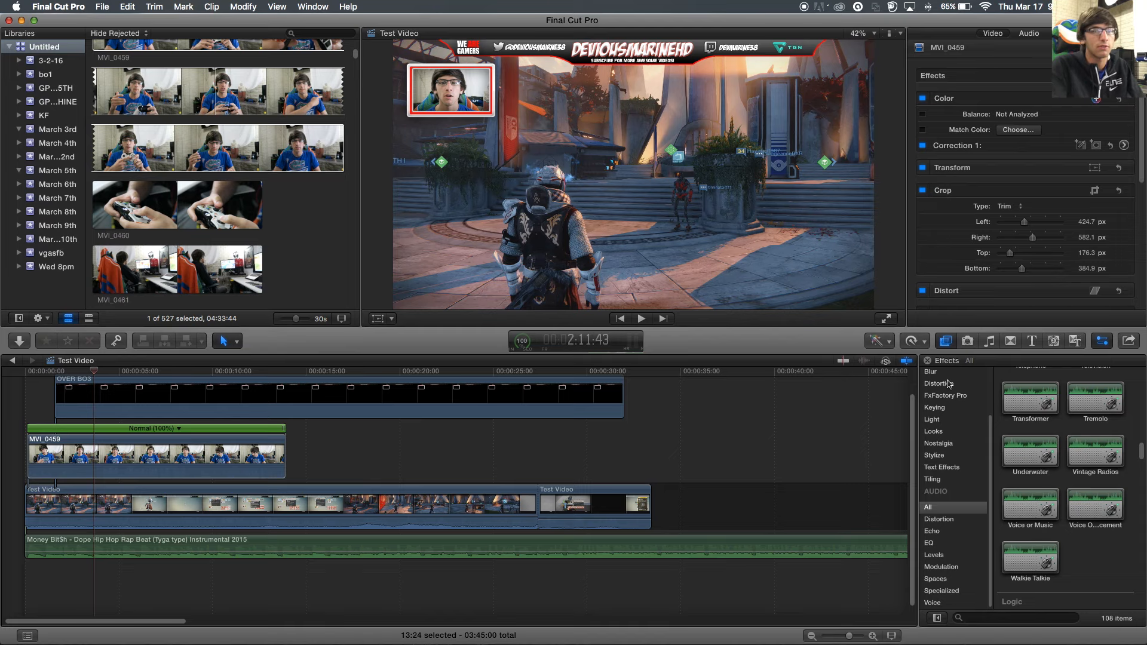
click(954, 399)
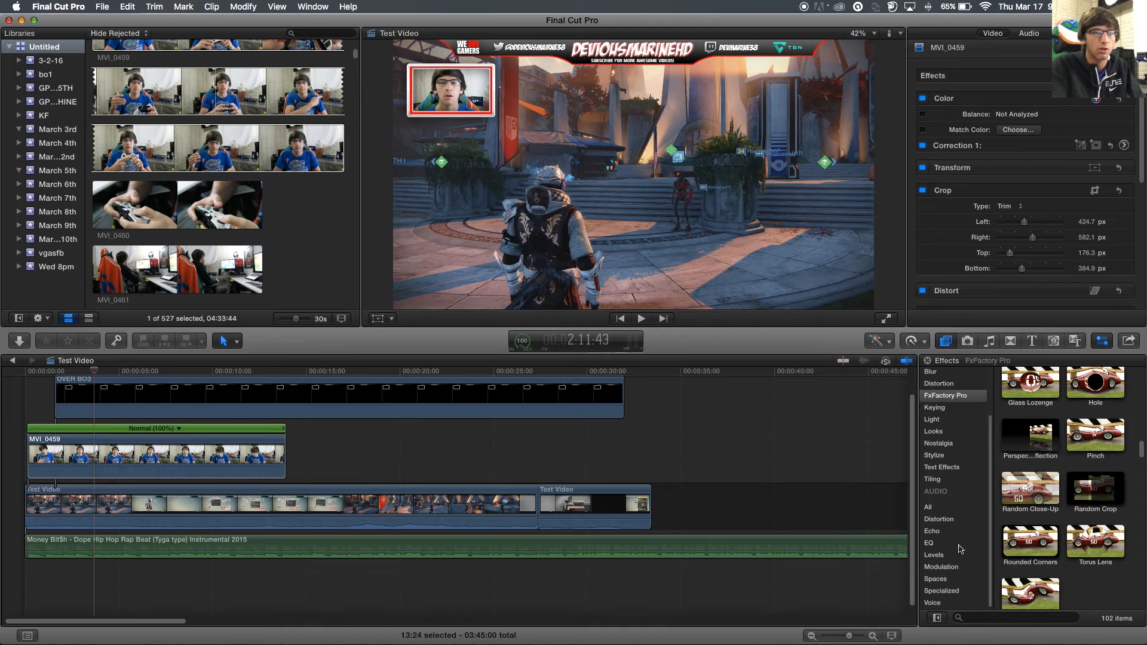
- Apply the Colorize effect from the Basics category to the MVI_0459 clip
scroll(1039, 440, up, 10)
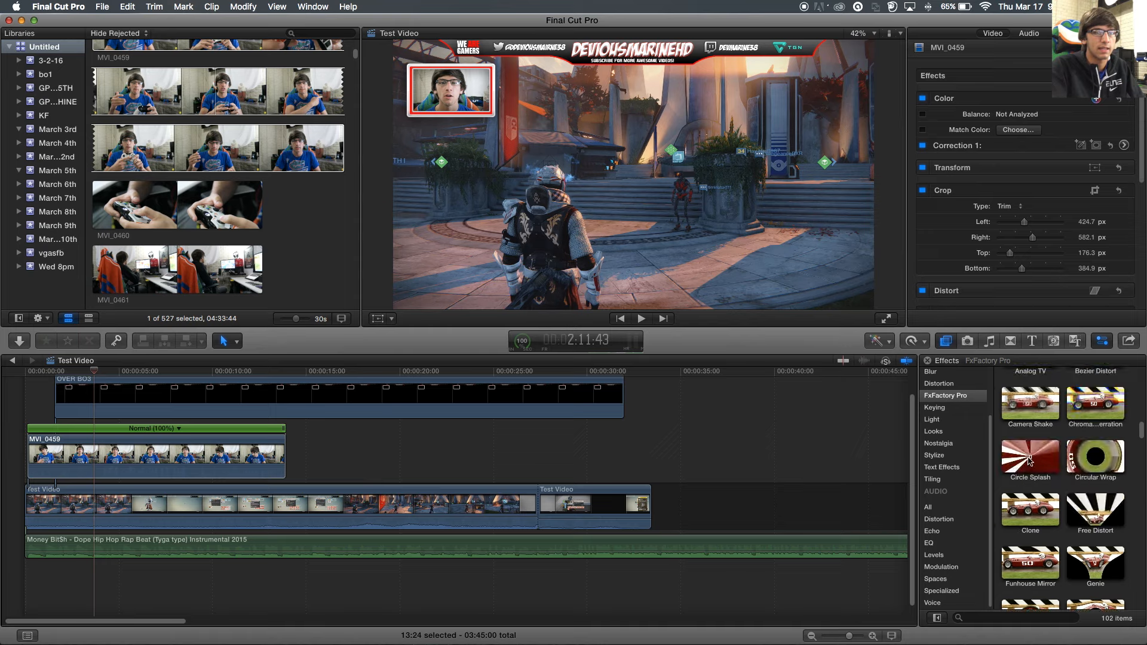
click(955, 384)
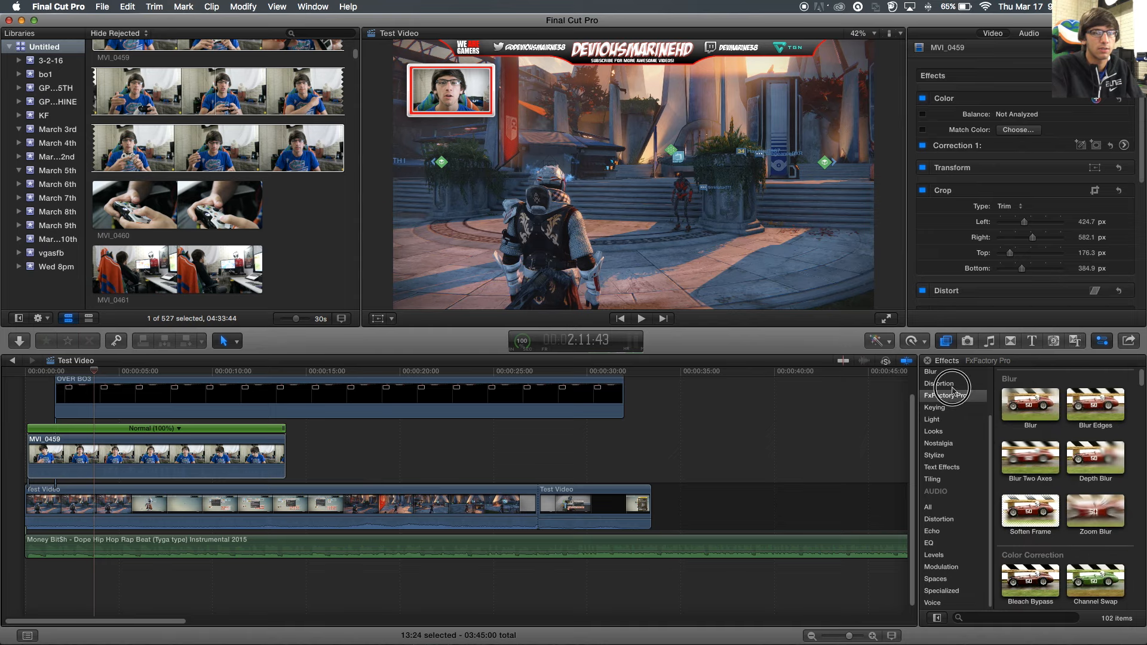
scroll(954, 391, up, 3)
click(956, 416)
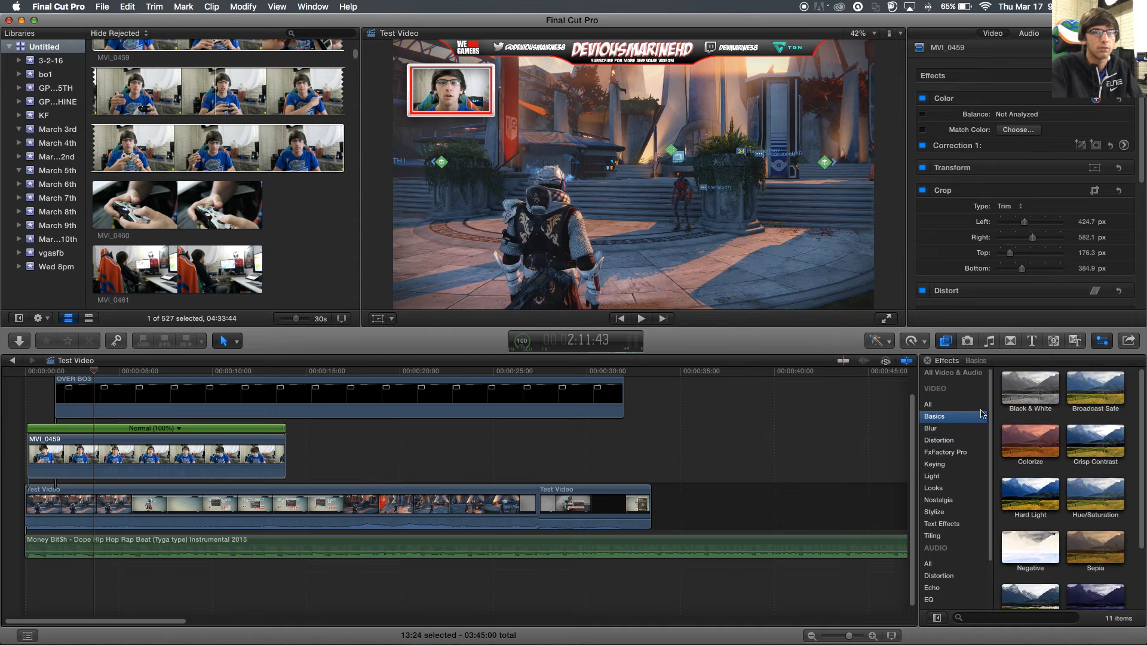
click(1037, 448)
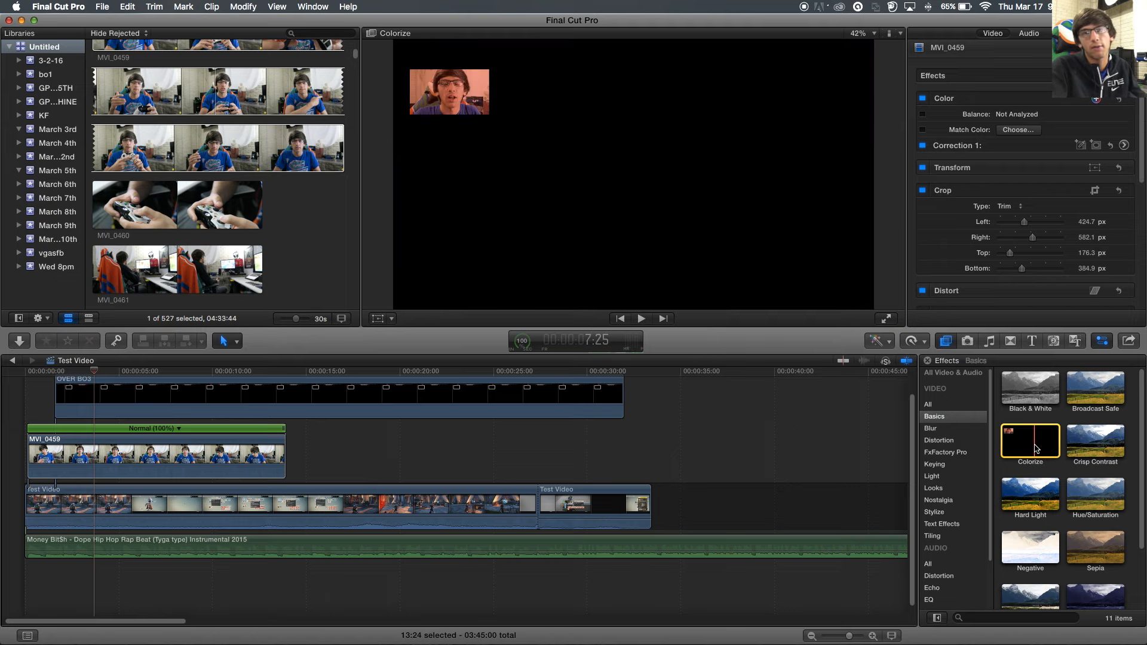
drag(1042, 448, 205, 454)
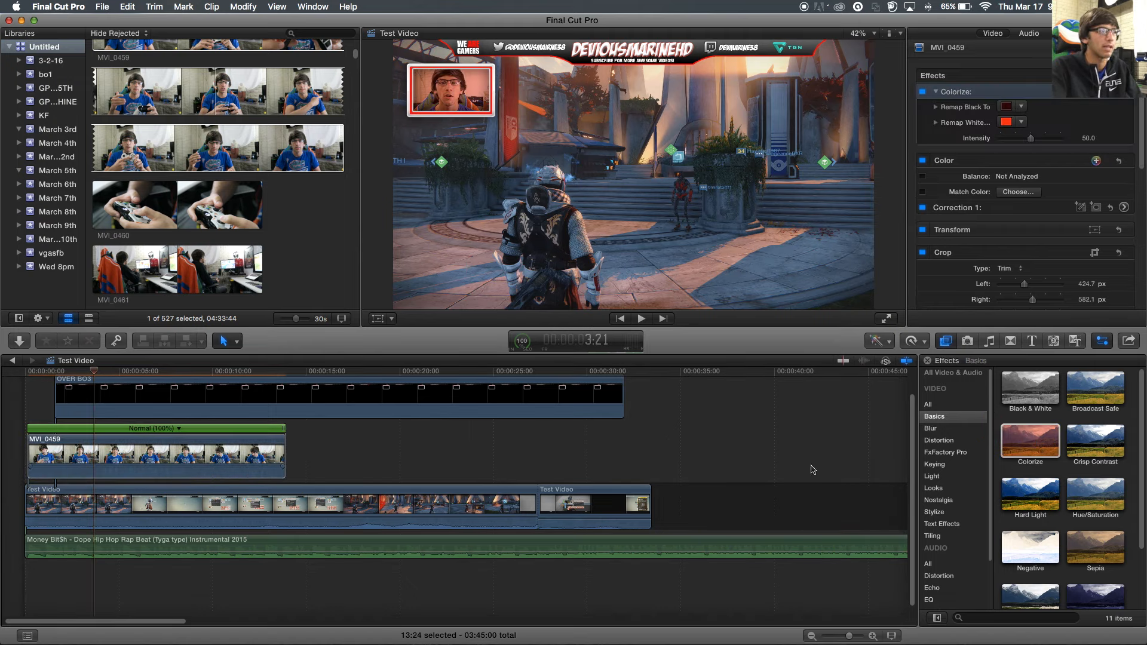
- Preview the Echo Stereo Delay effect, play the timeline, then delete the Colorize effect
scroll(979, 476, down, 3)
click(932, 531)
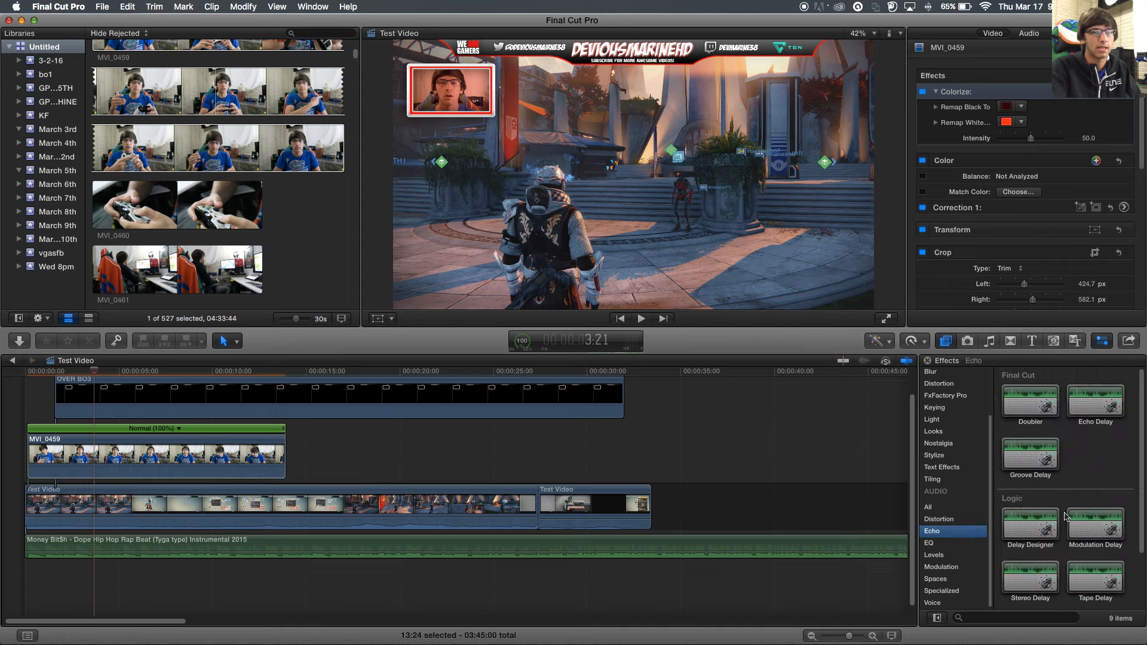
scroll(1065, 517, down, 2)
drag(1031, 508, 1005, 492)
key(space)
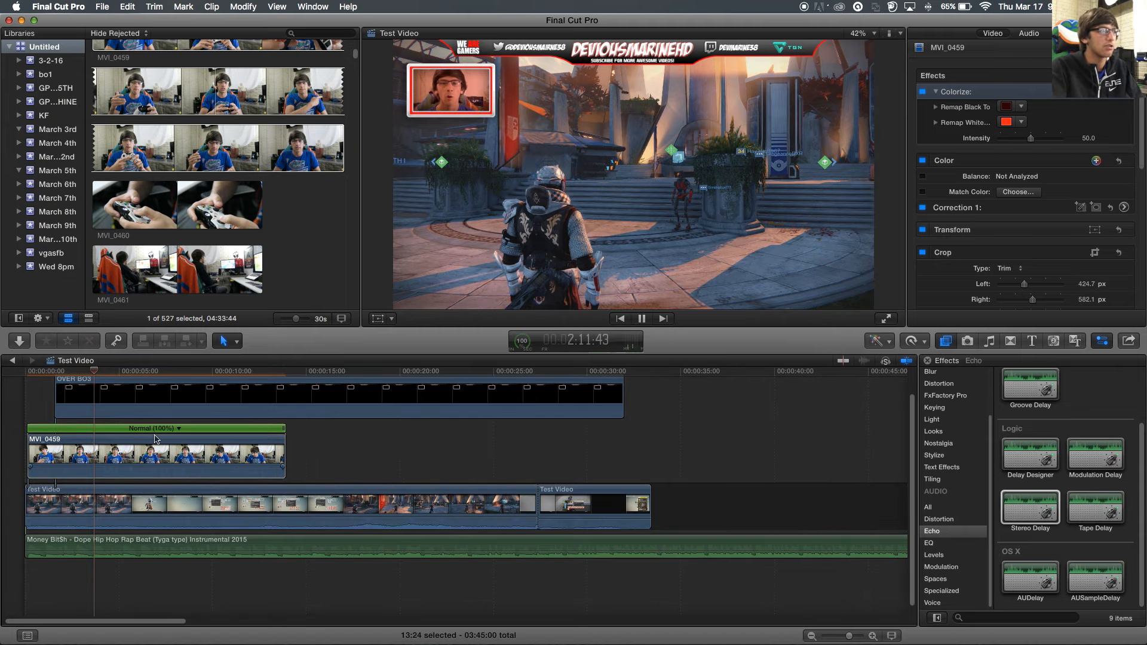
key(space)
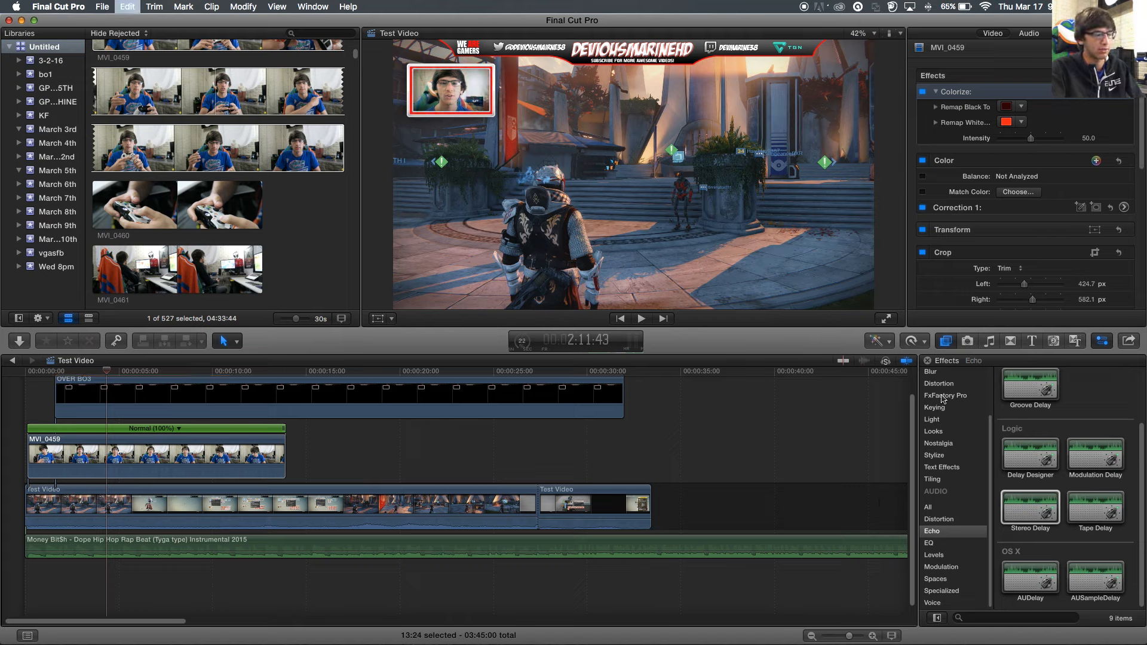
key(Delete)
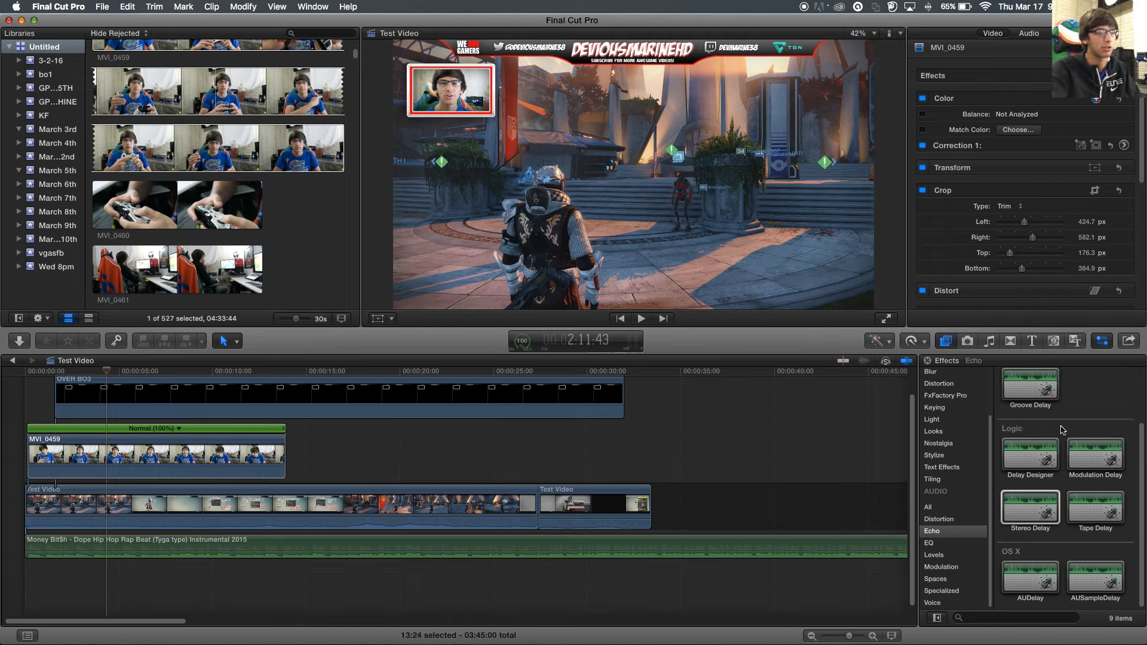
scroll(1034, 490, up, 3)
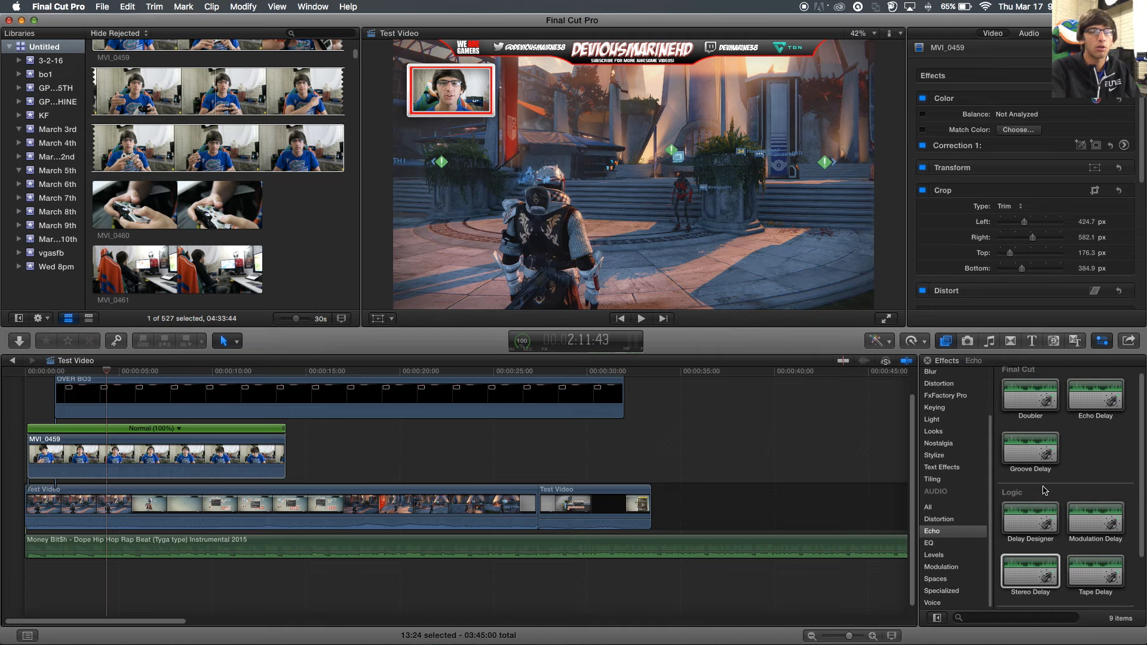
- Close the Effects browser, look through the Photos browser, then show the Music and Sound browser
click(929, 361)
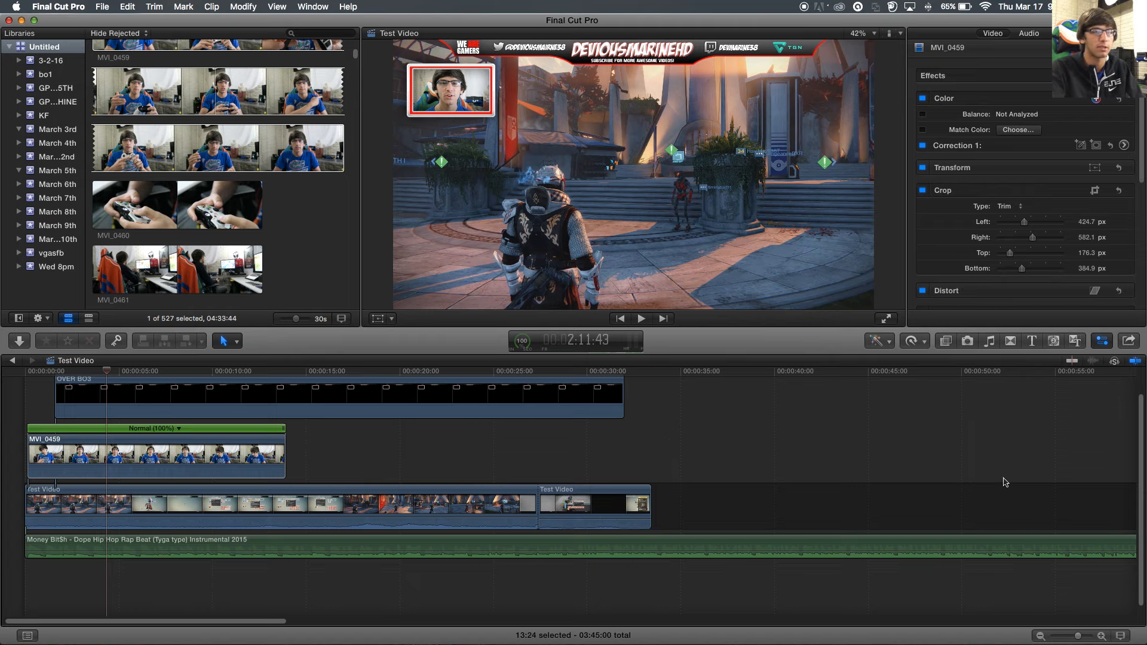
click(967, 345)
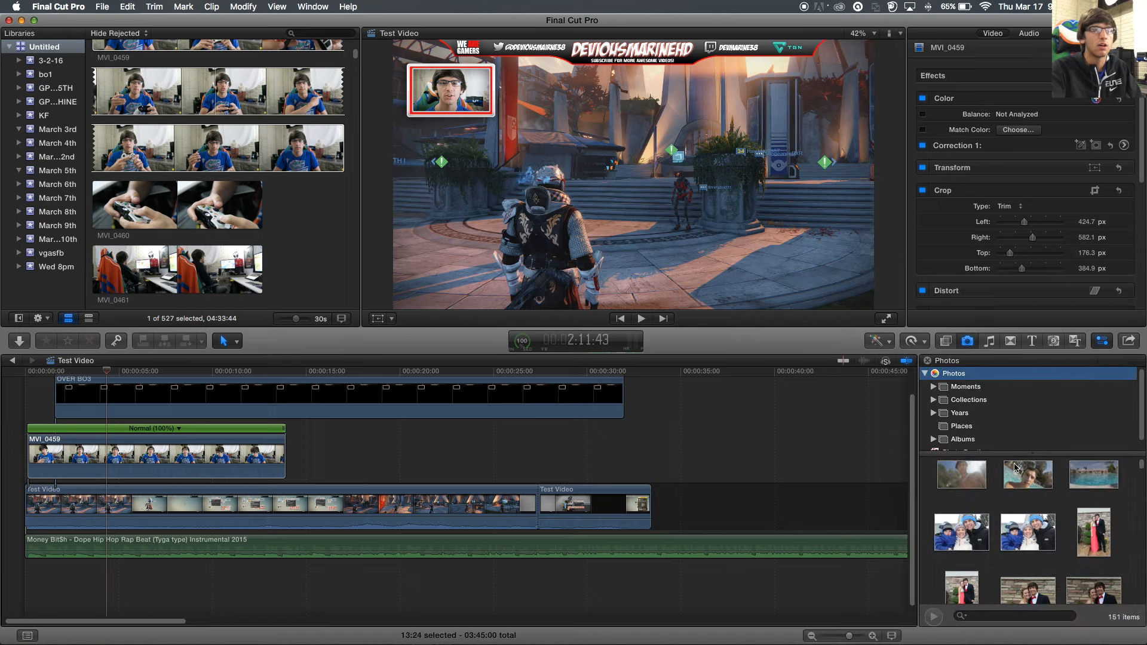
scroll(1016, 467, down, 10)
scroll(1040, 528, up, 2)
scroll(952, 408, down, 1)
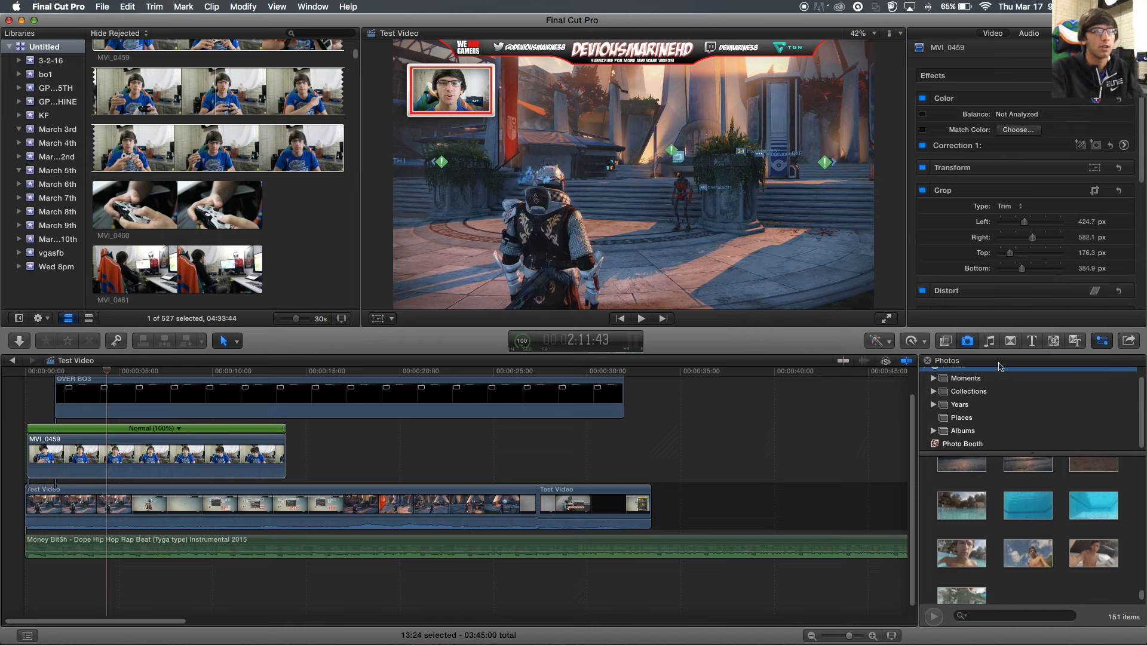
key(super+shift+1)
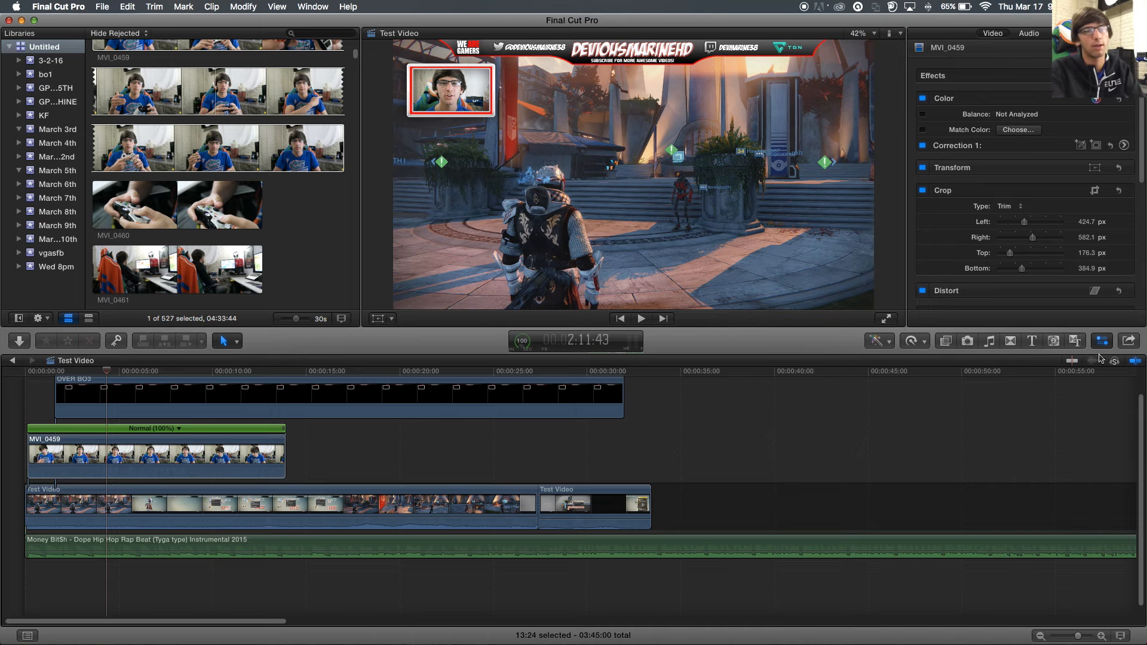
click(992, 343)
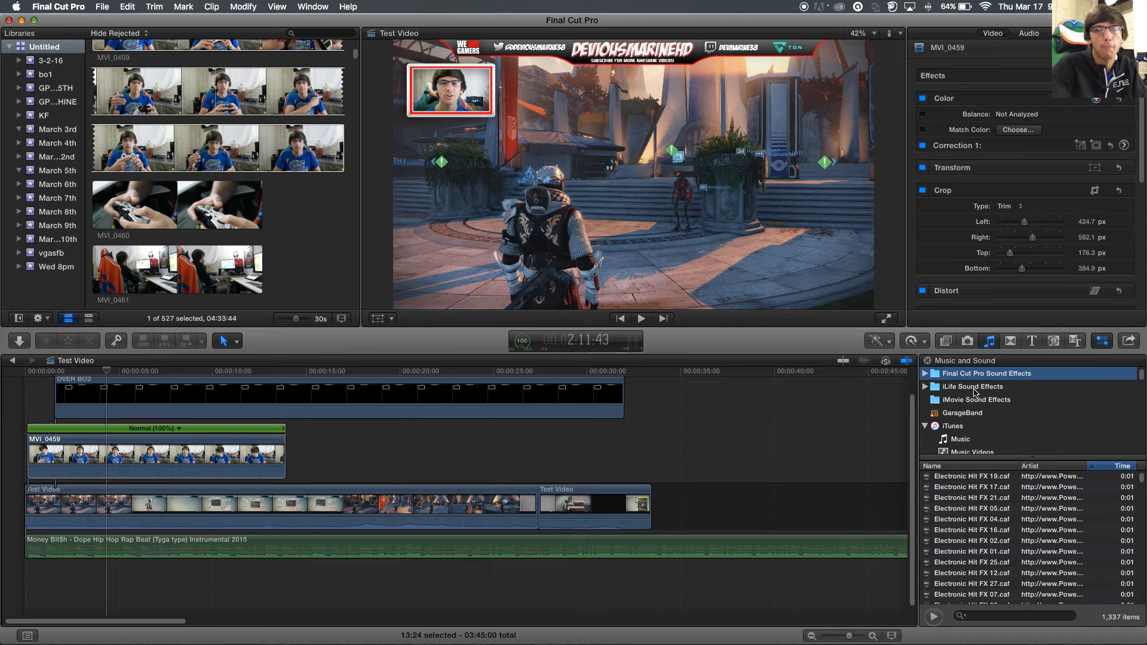
- Expand and collapse the Final Cut Pro Sound Effects folder and browse the GarageBand library
click(926, 373)
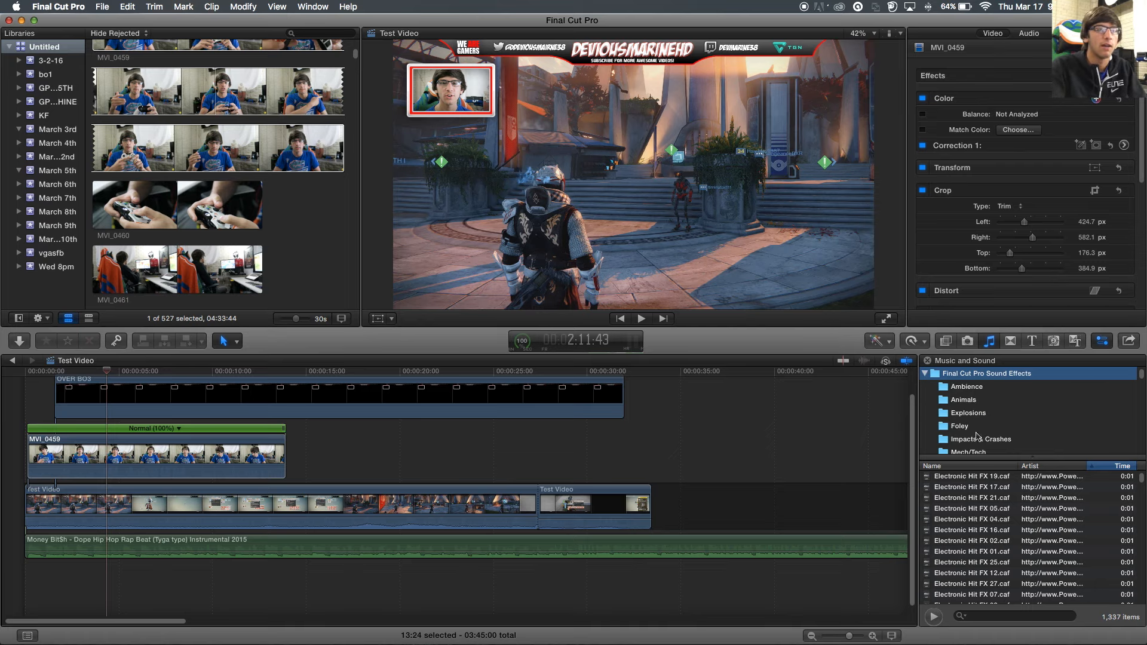
click(925, 373)
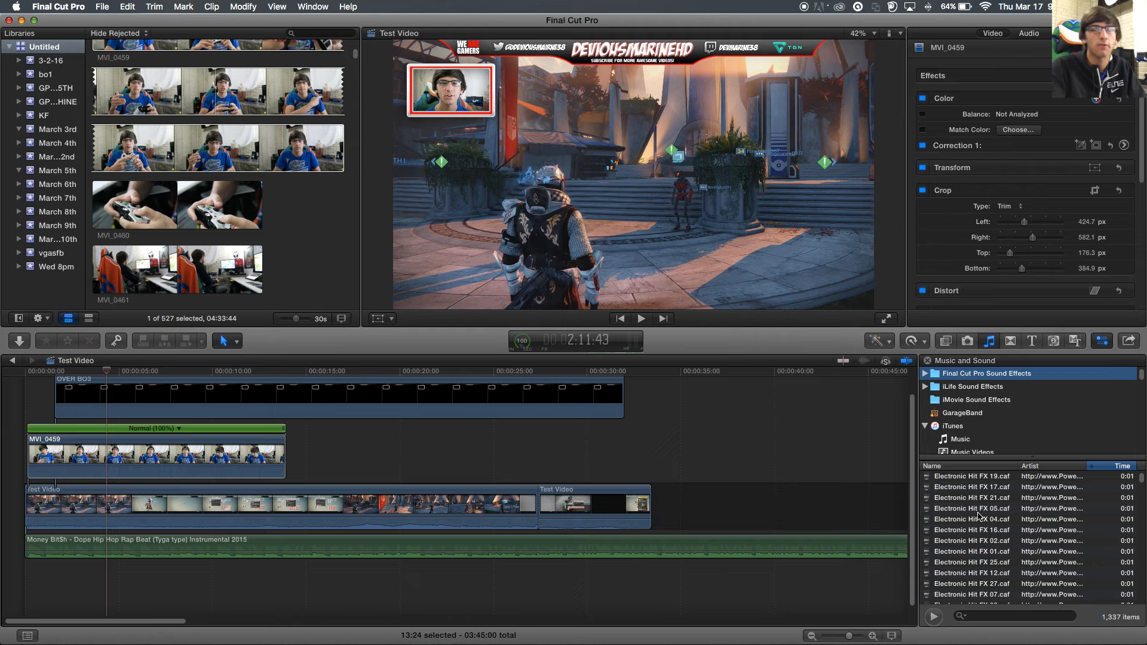
click(970, 411)
scroll(969, 503, down, 5)
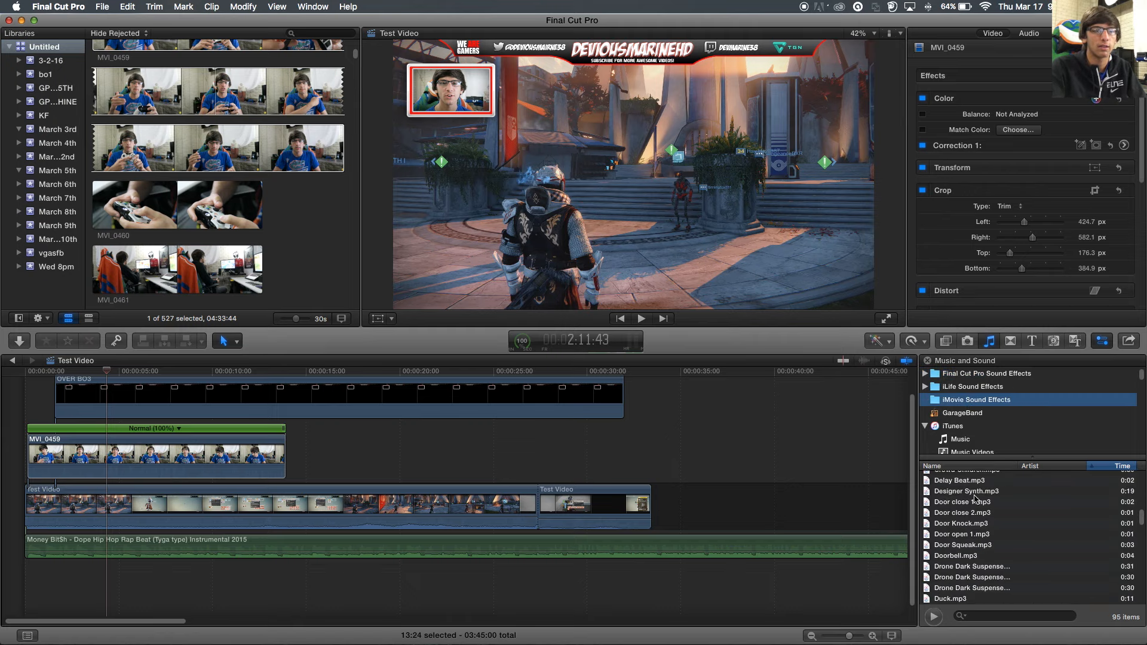
scroll(974, 501, down, 4)
scroll(965, 397, down, 5)
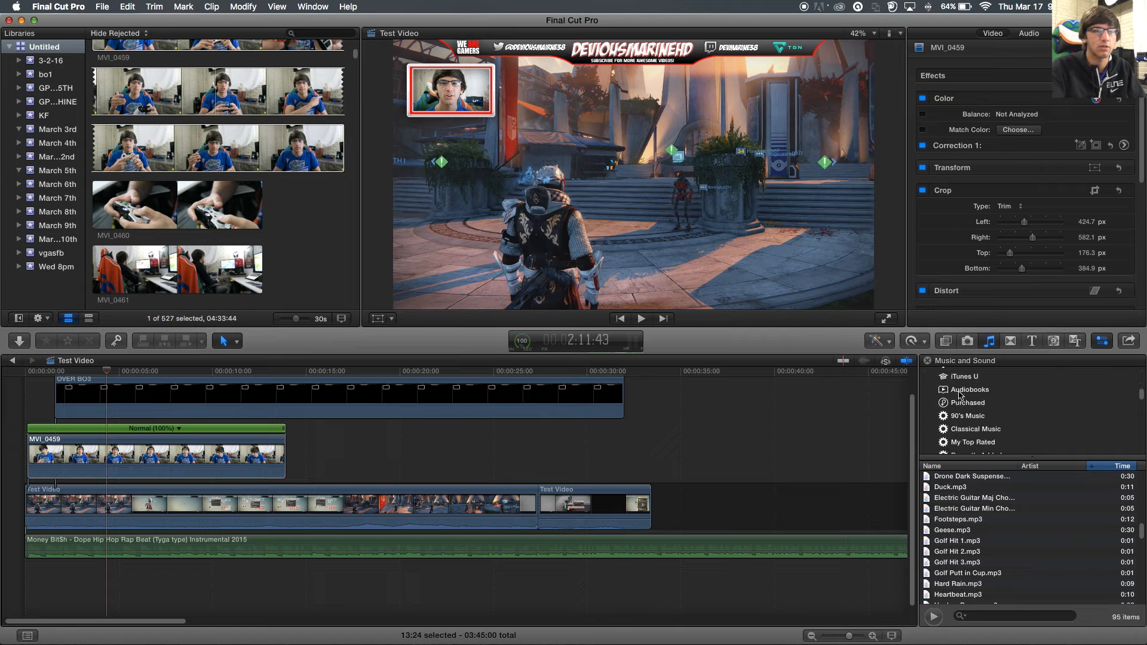
scroll(963, 406, up, 5)
- List the 973-song iTunes library, then briefly shrink and restore the Final Cut Pro window
drag(962, 457, 961, 431)
click(961, 430)
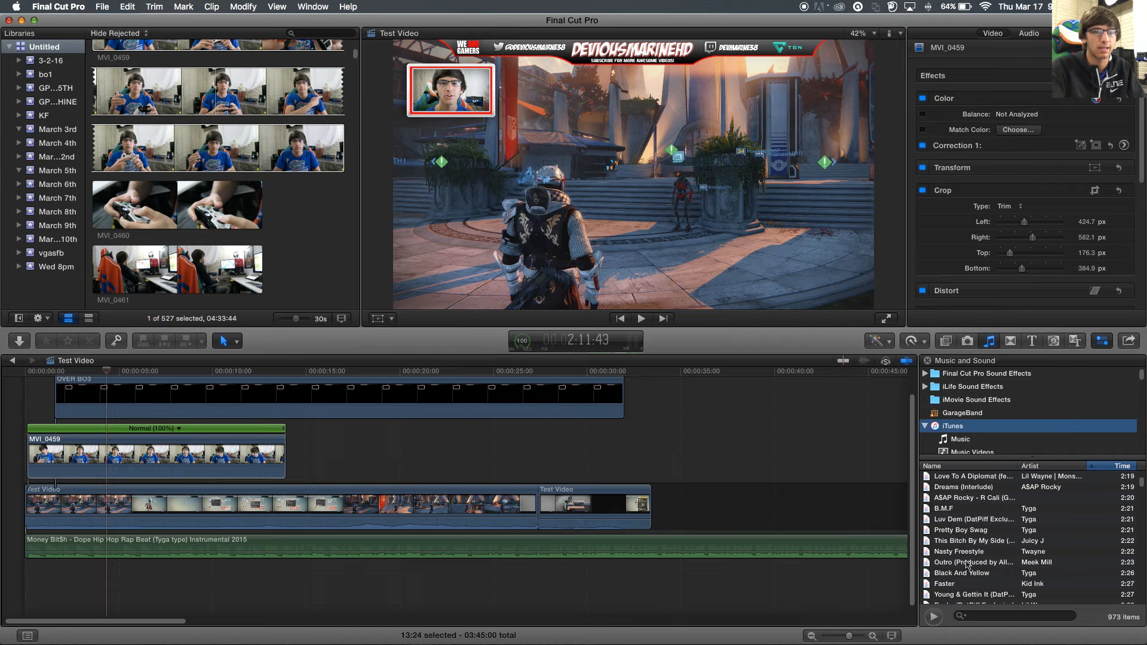
scroll(968, 563, down, 4)
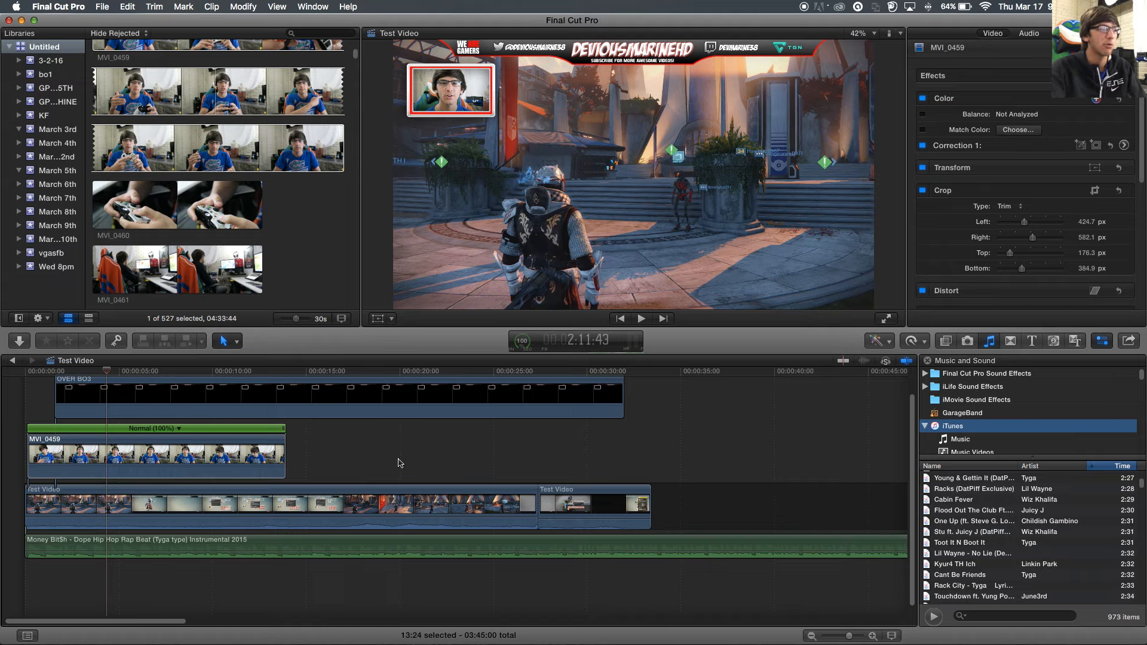
drag(1146, 15, 836, 52)
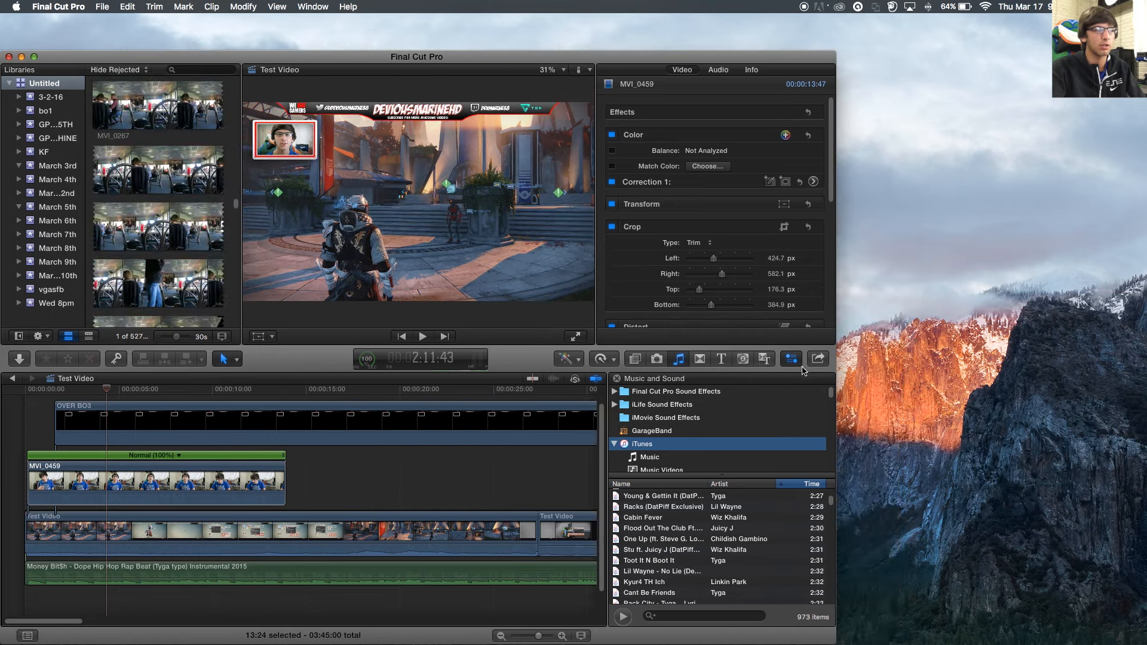
drag(837, 52, 1146, 14)
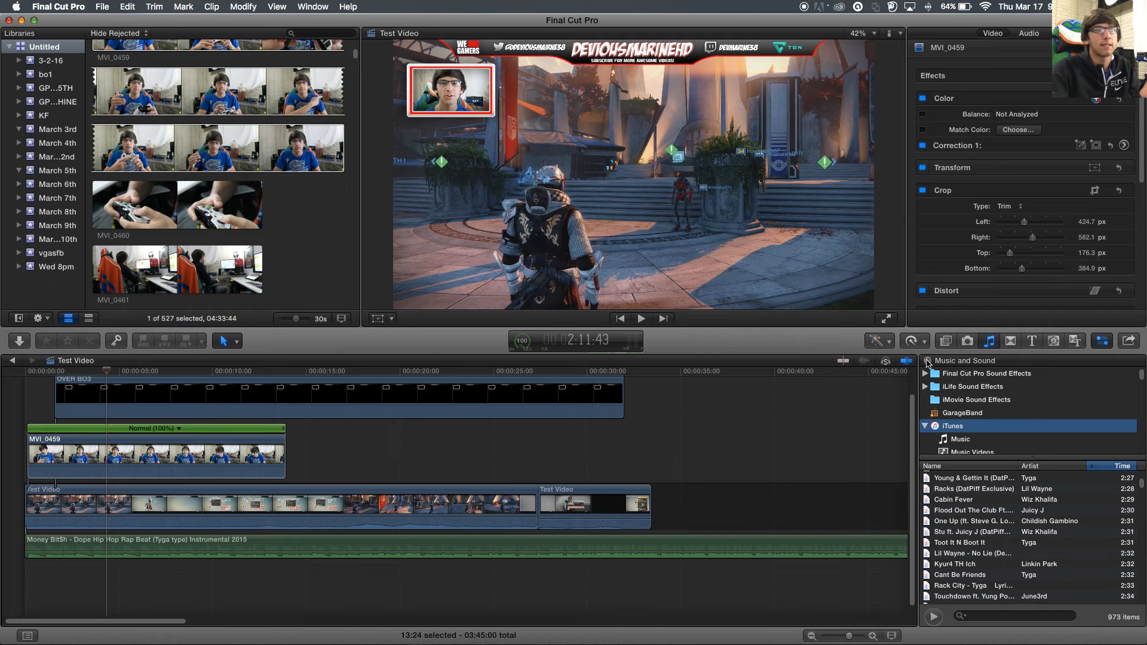
- Place the Arrows transition at the ~27-second cut between the Test Video clips and play it
click(928, 361)
click(1010, 342)
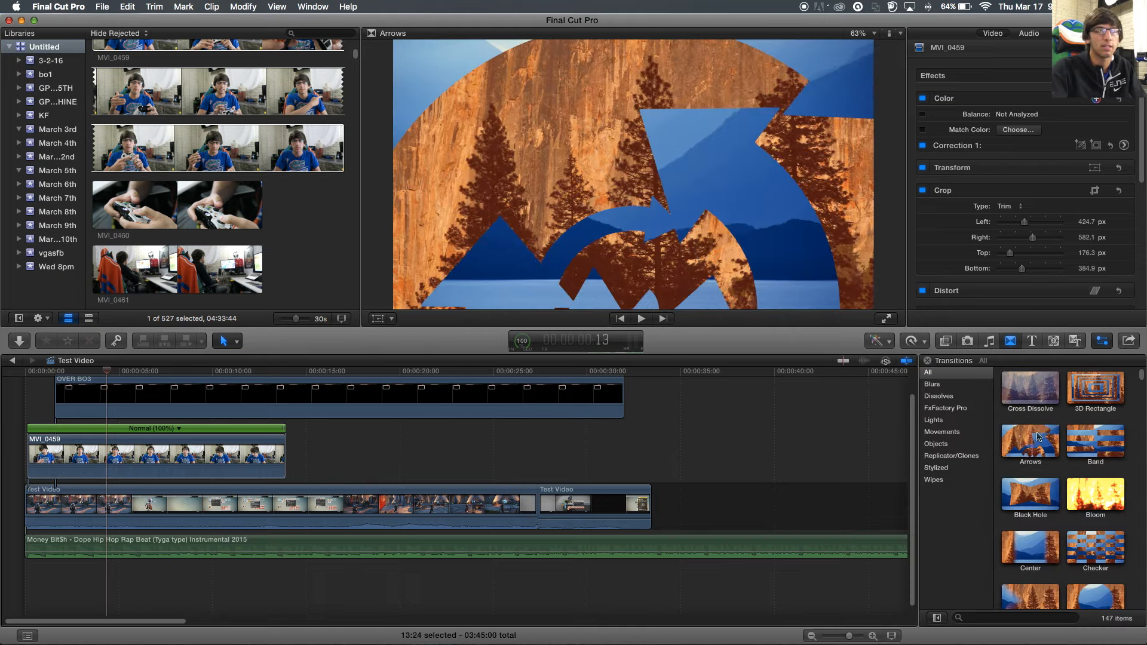
click(1029, 438)
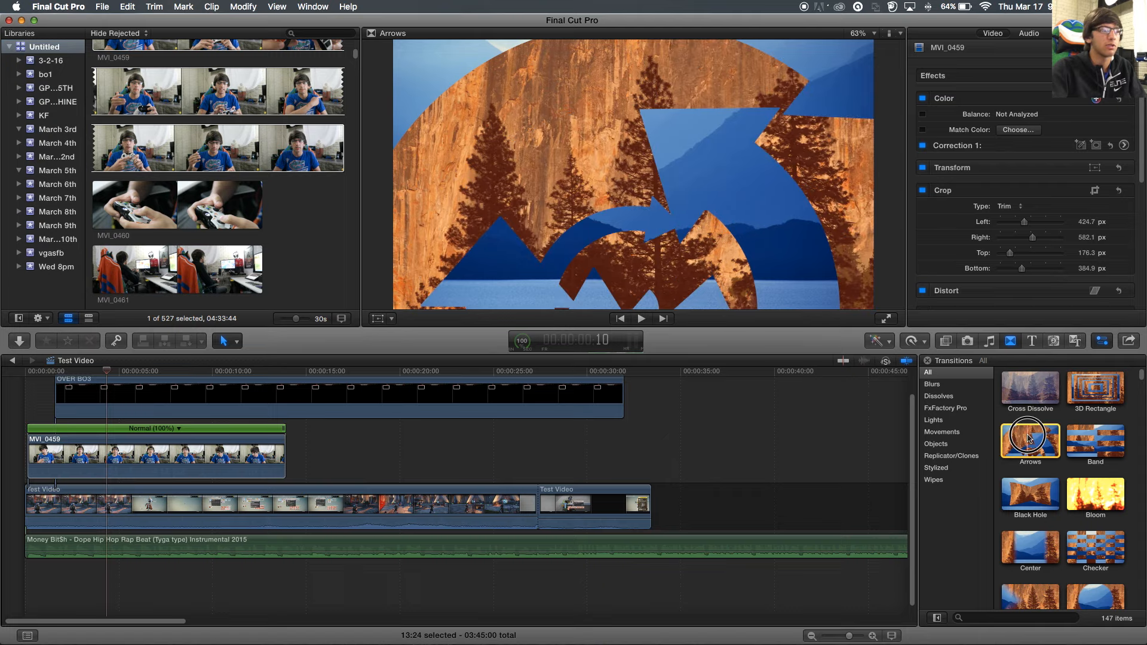
drag(1030, 441, 550, 509)
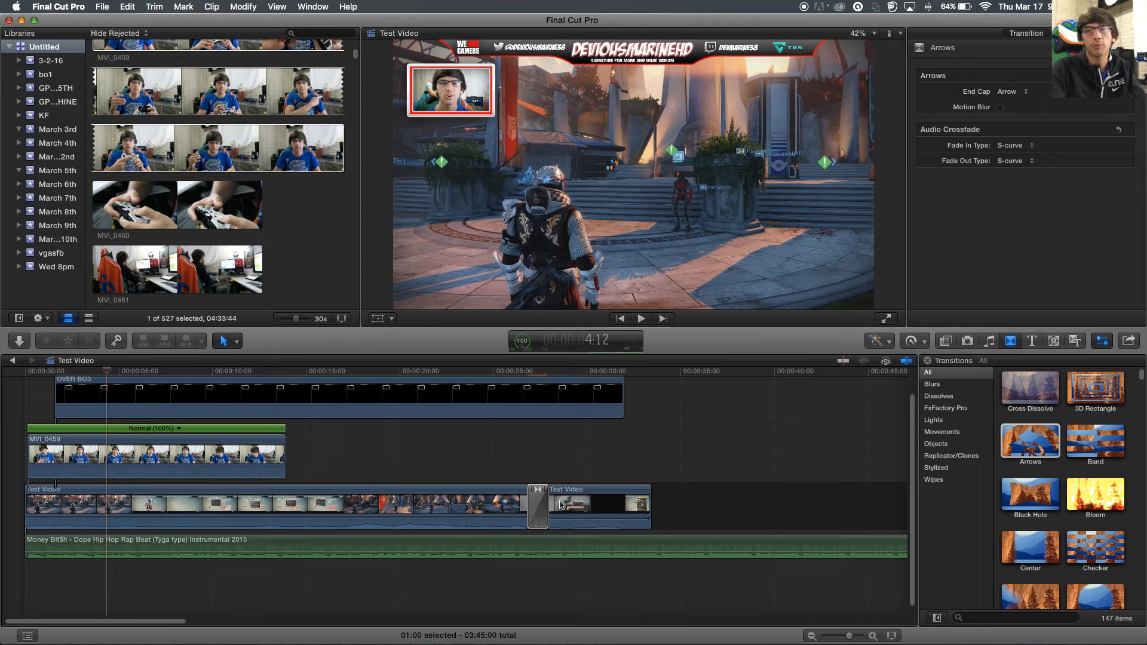
click(514, 470)
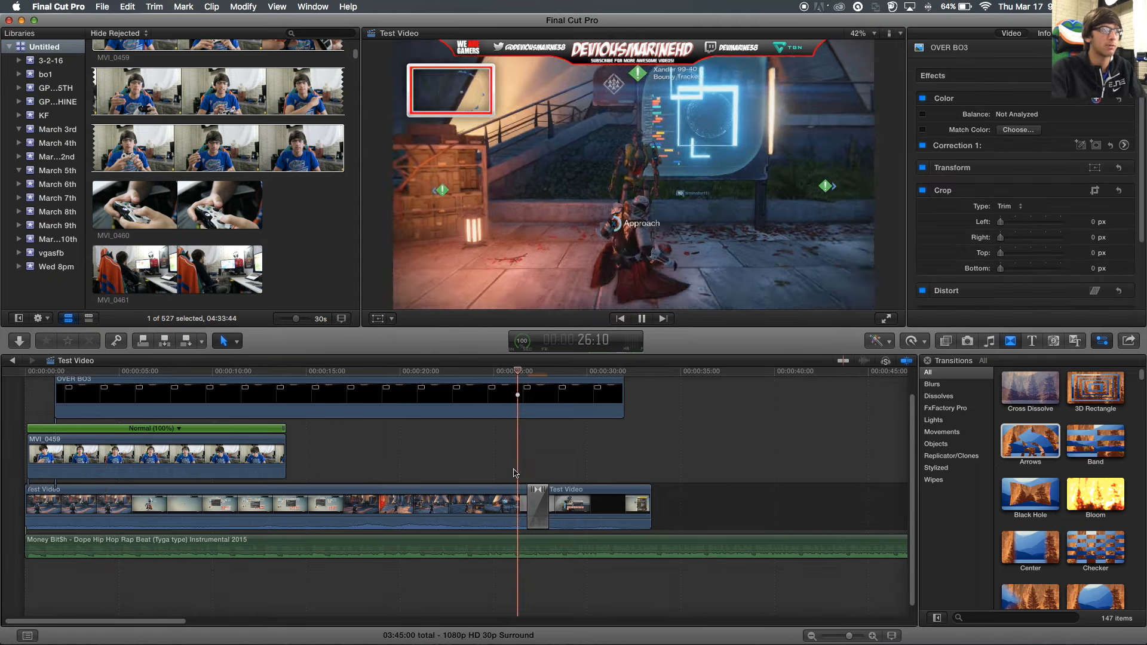
key(space)
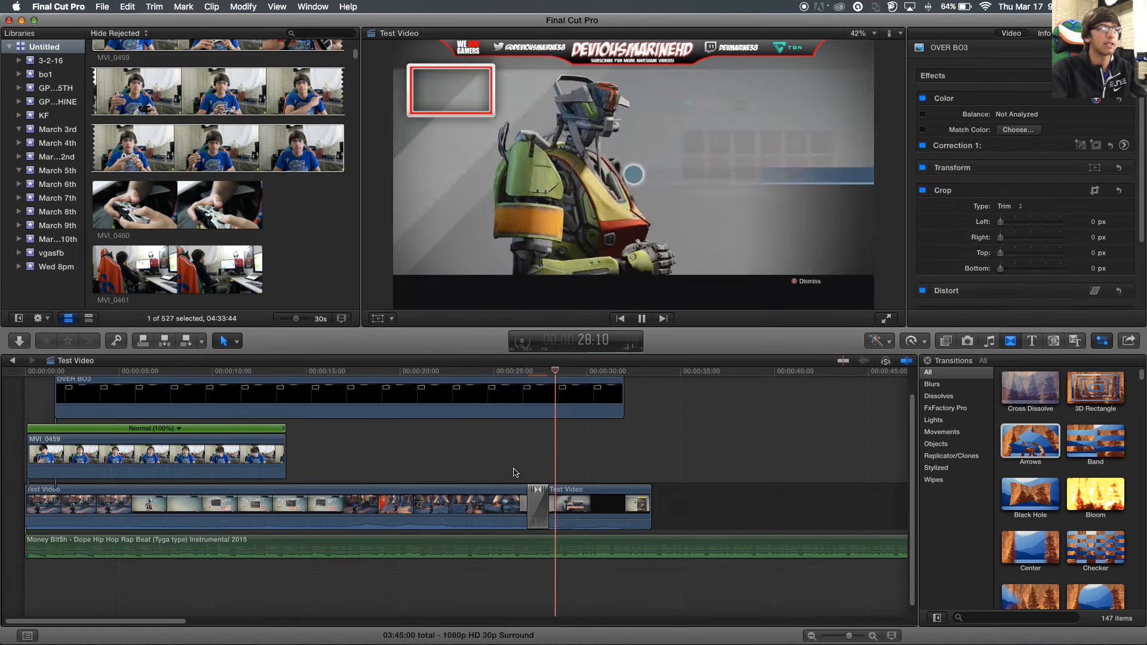
key(space)
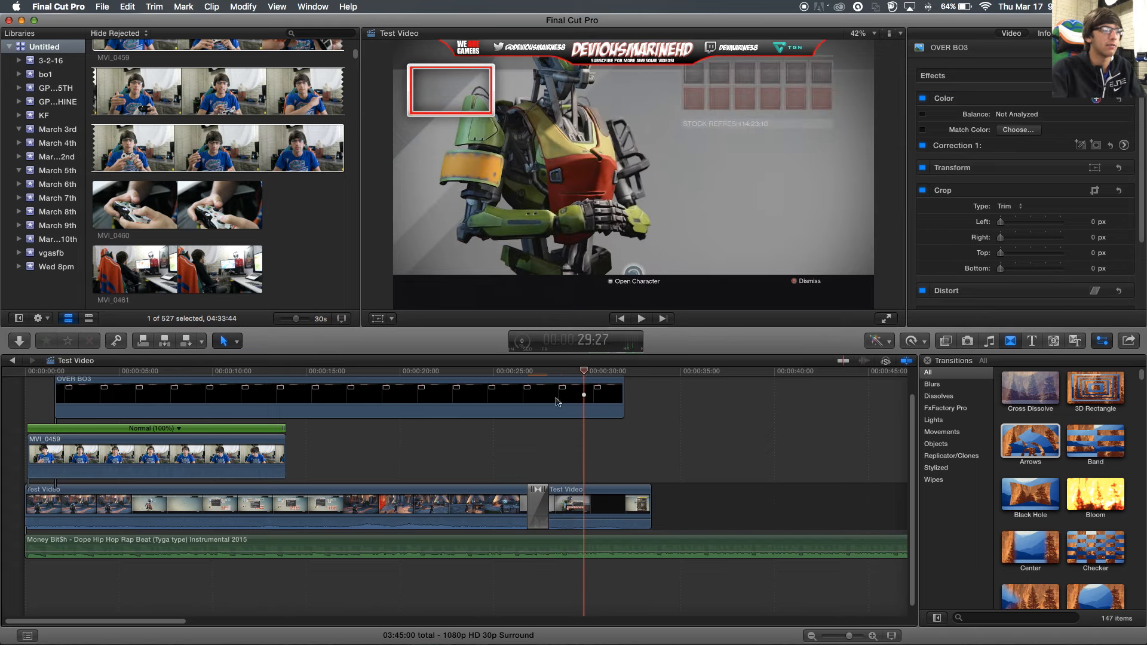
- Trim the OVER BO3 overlay clip's end earlier and replay the transition
drag(618, 395, 471, 400)
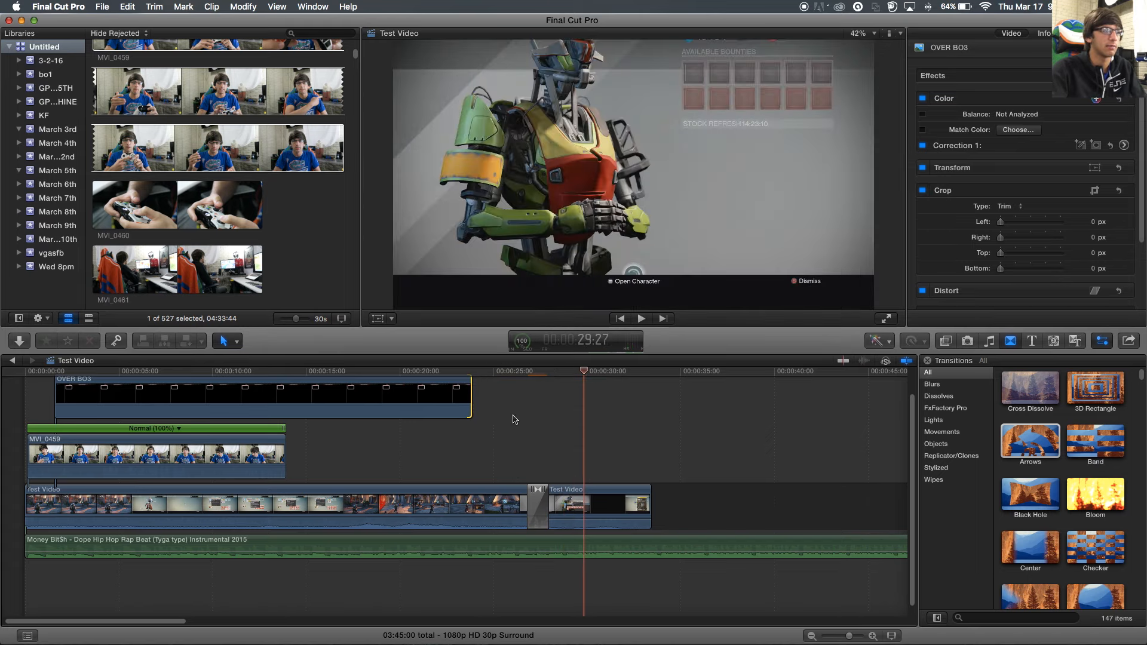
click(505, 371)
key(space)
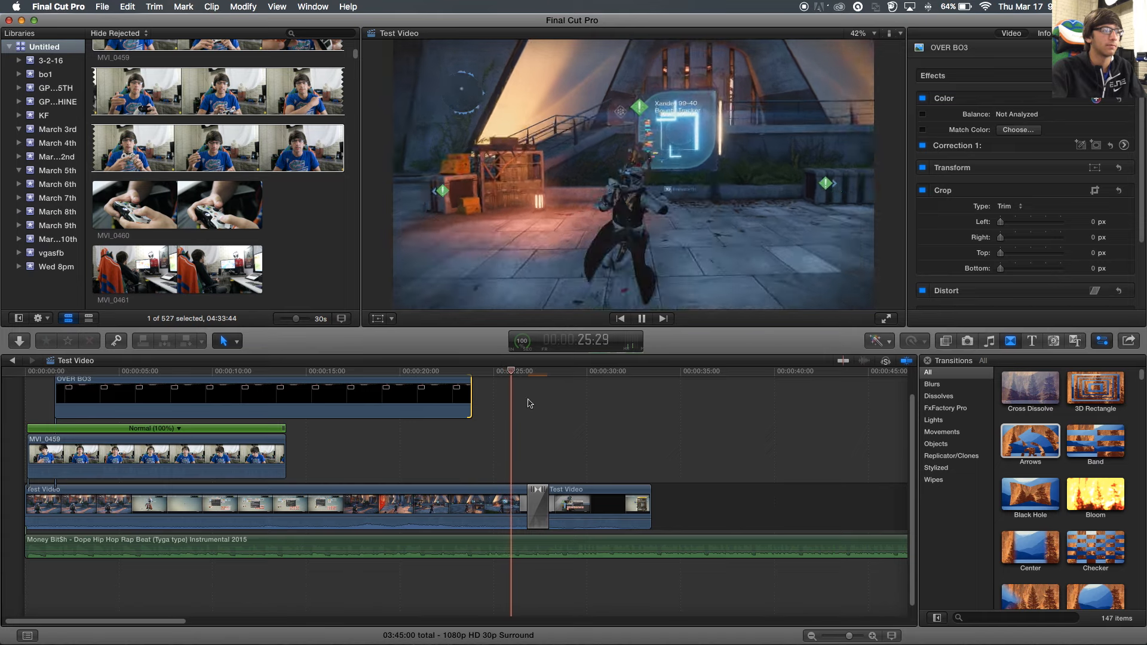
key(space)
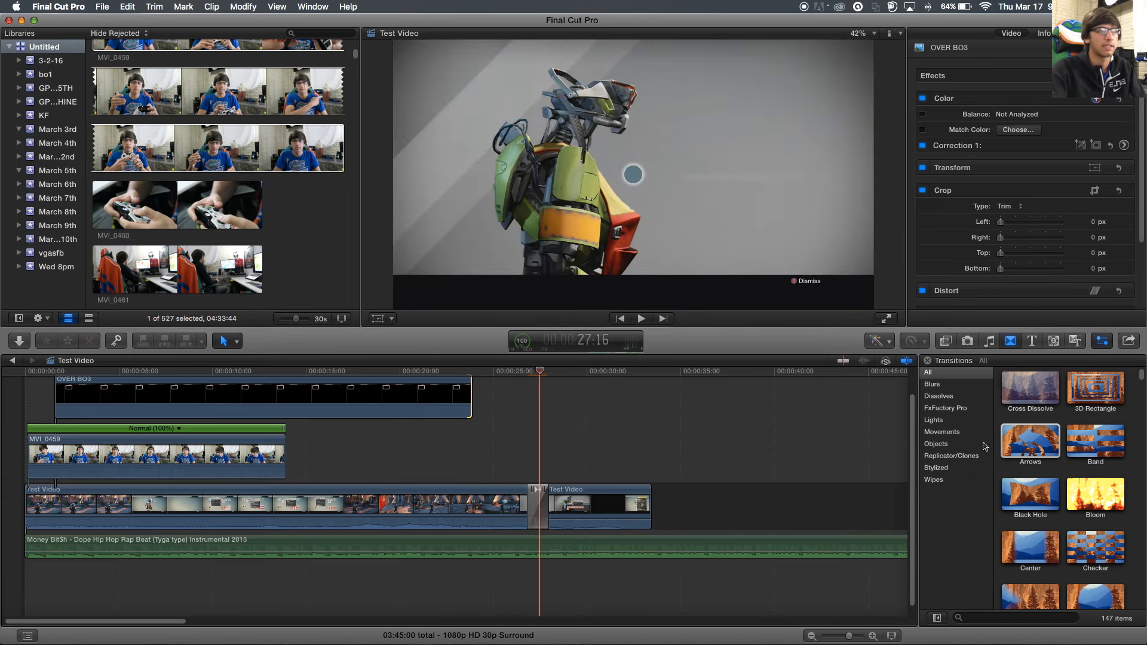
- Close the Precision Editor and move the Arrows transition to the second clip's end, around 33 seconds
double_click(556, 506)
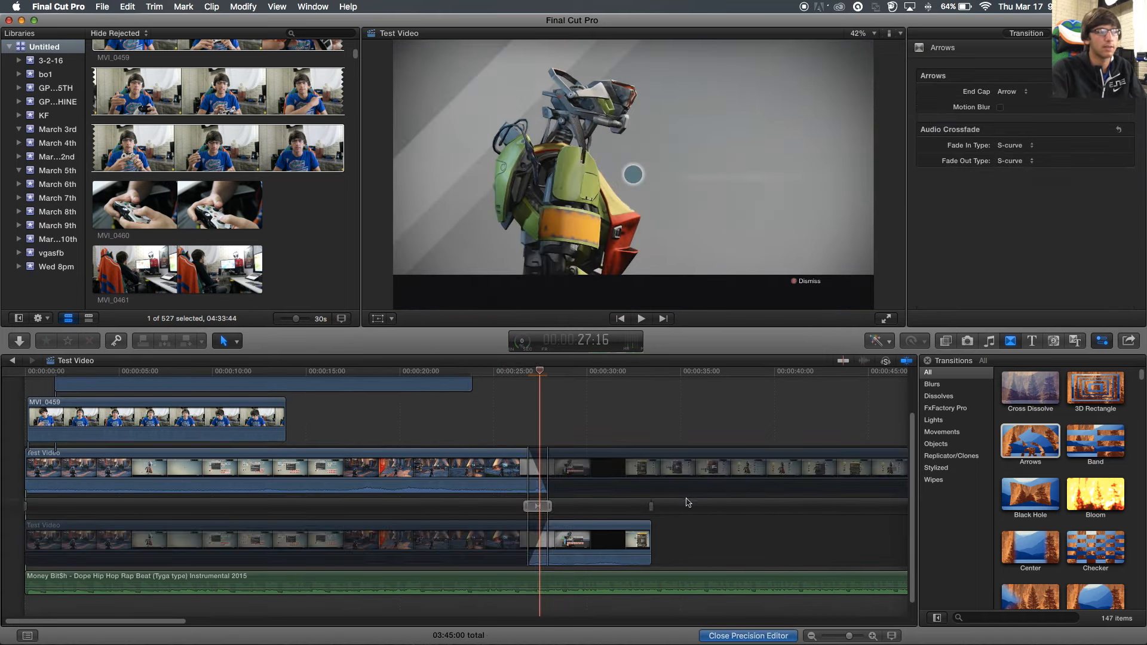
click(748, 636)
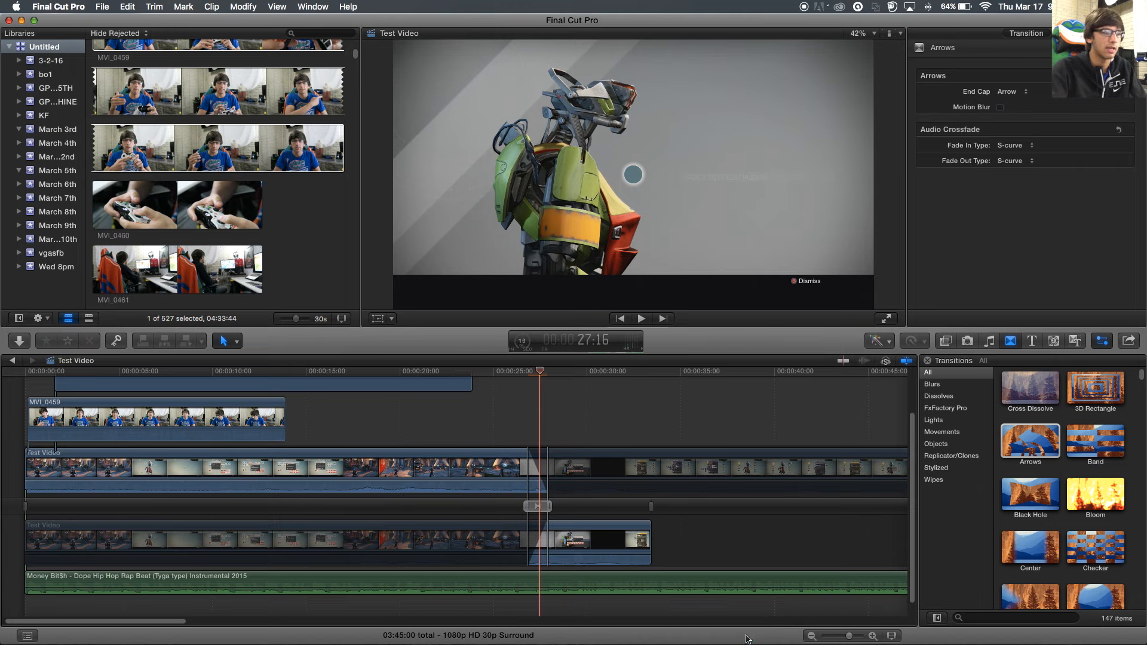
drag(543, 508, 705, 509)
key(space)
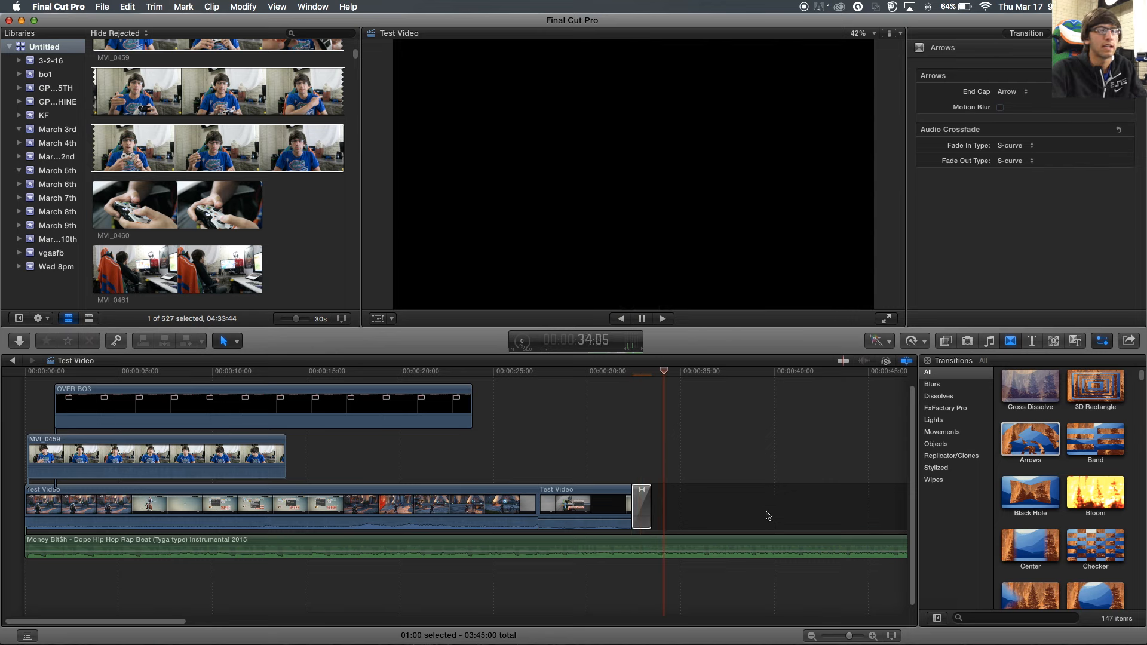
- Delete the ending Arrows transition and put Fade To Color at both the end and start of Test Video
click(645, 509)
key(Delete)
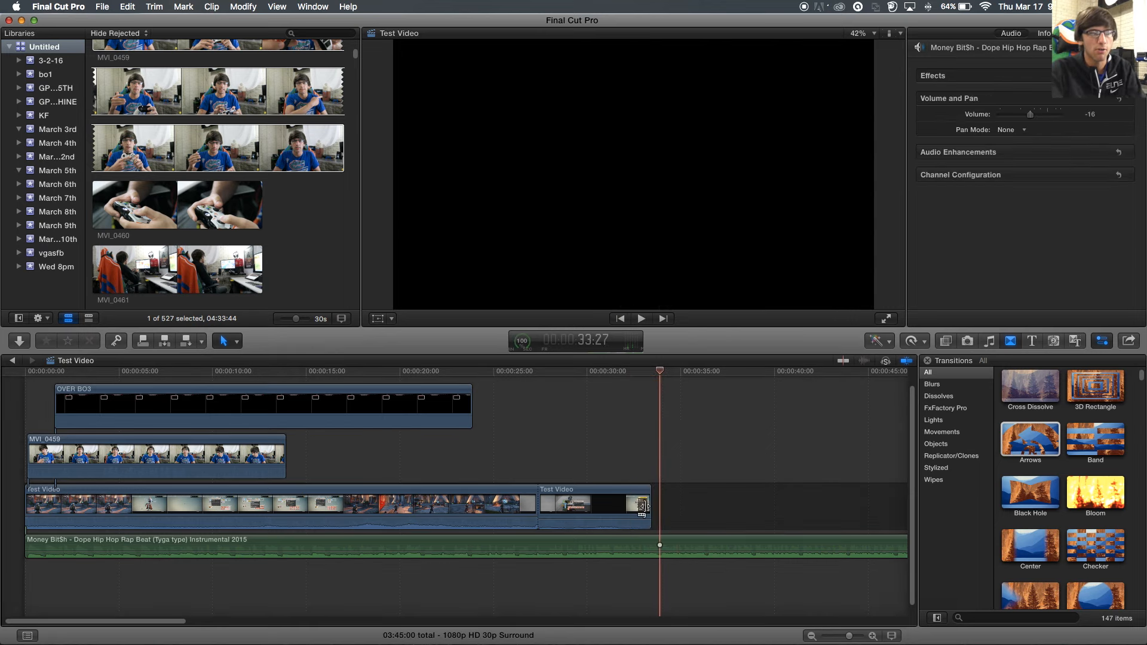
scroll(1097, 471, down, 3)
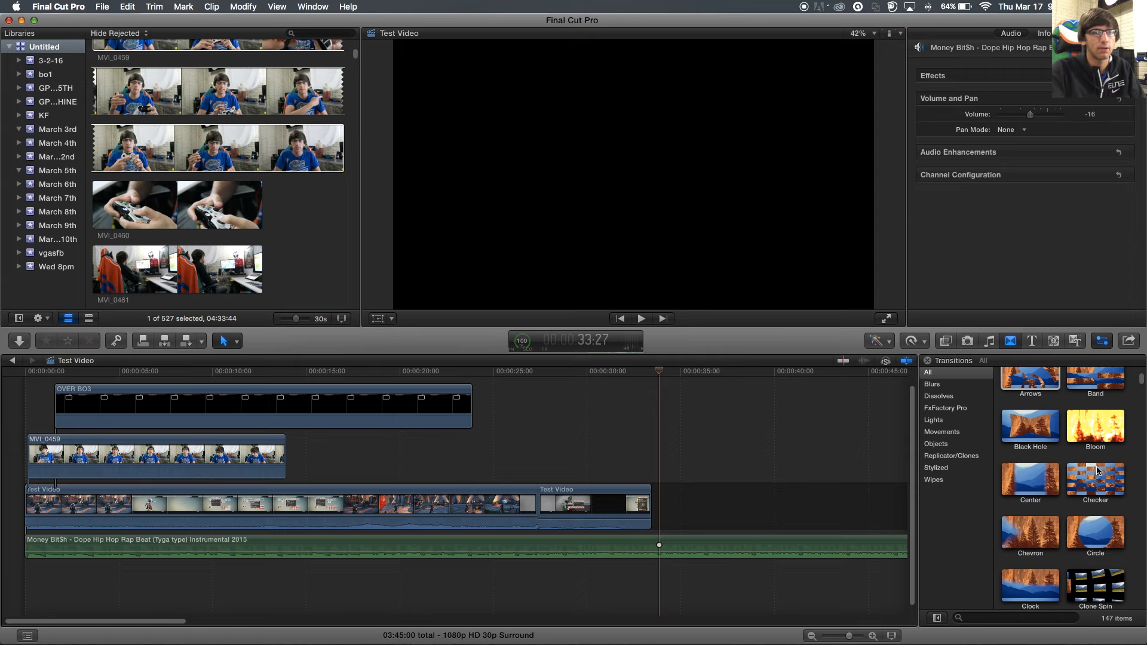
scroll(1099, 461, down, 10)
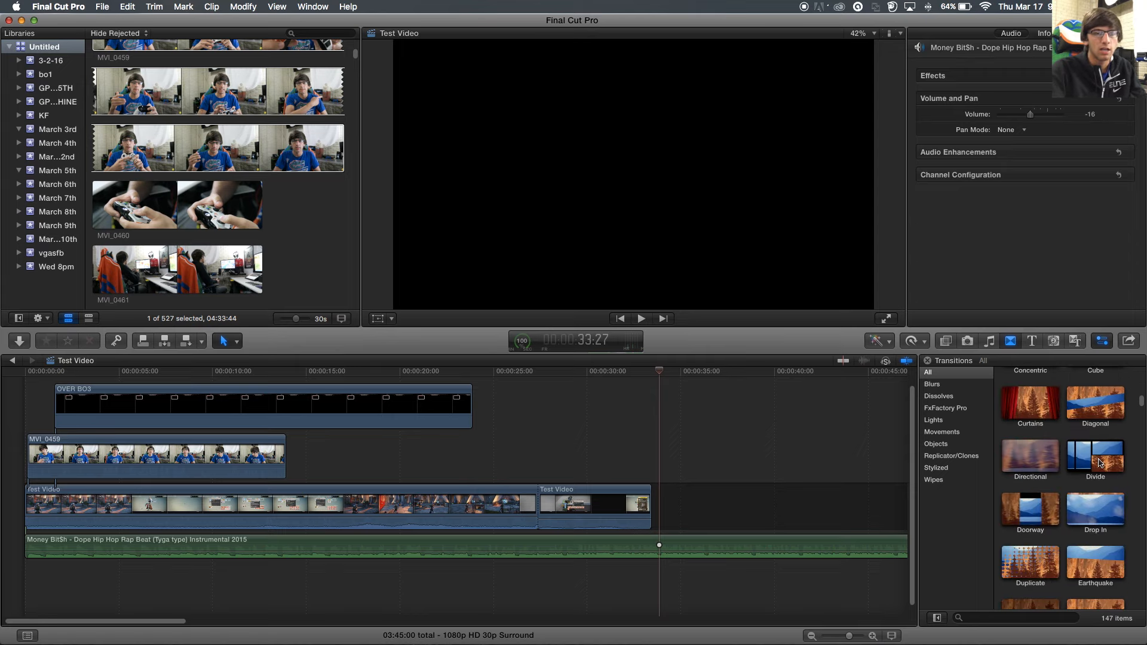
scroll(1098, 462, down, 3)
click(1031, 522)
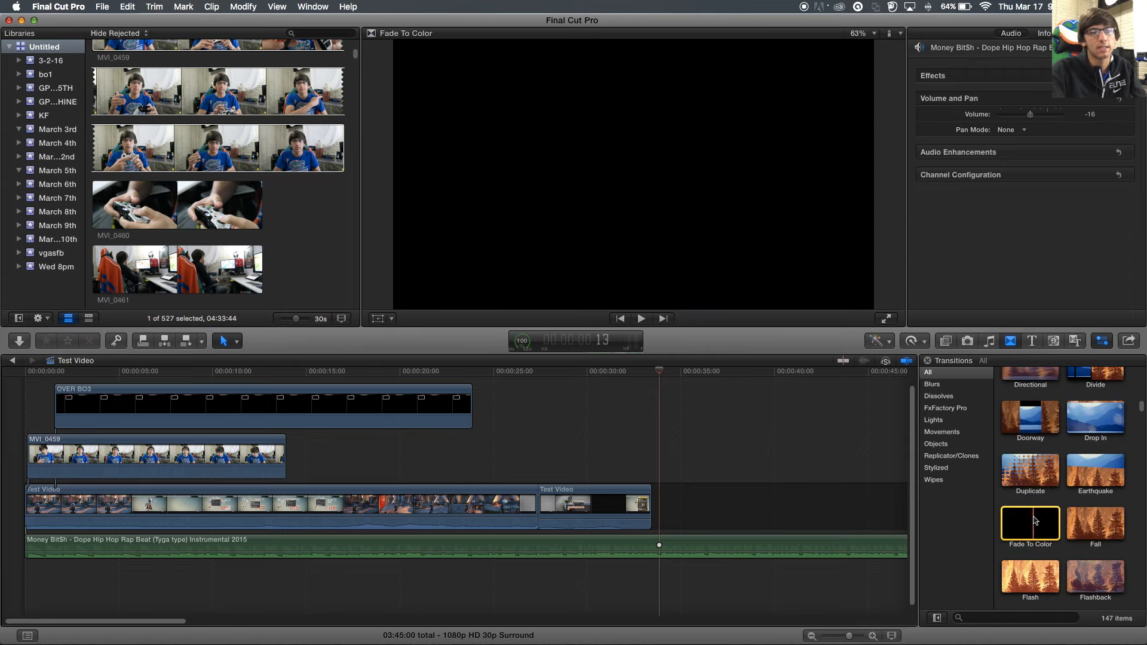
drag(1034, 522, 669, 482)
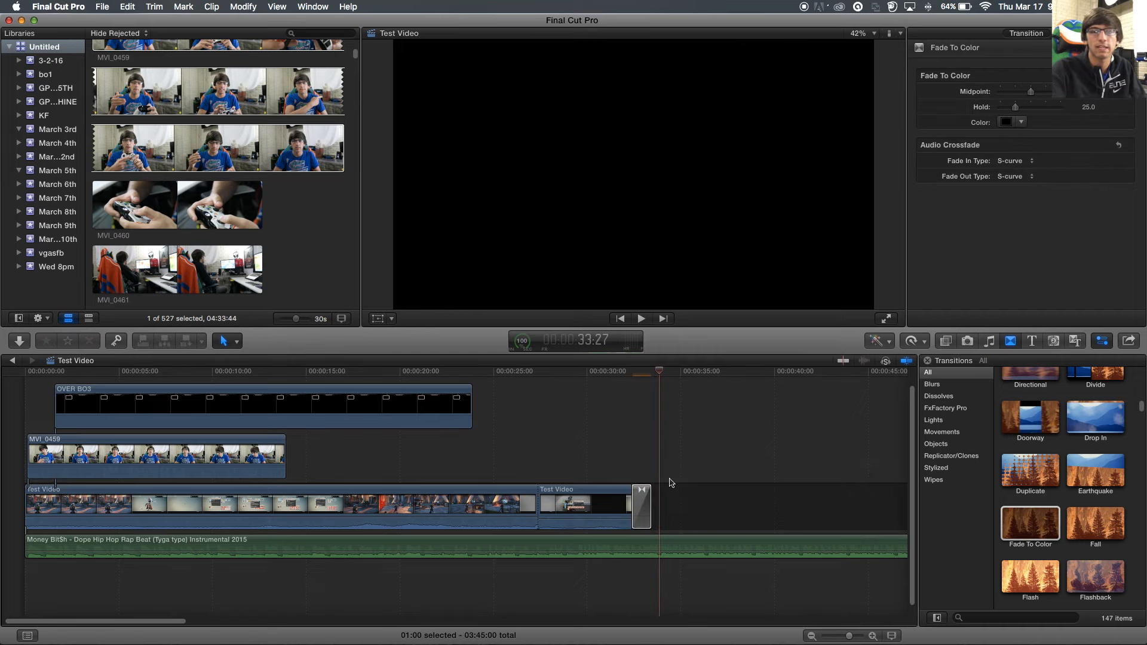
drag(657, 374, 612, 375)
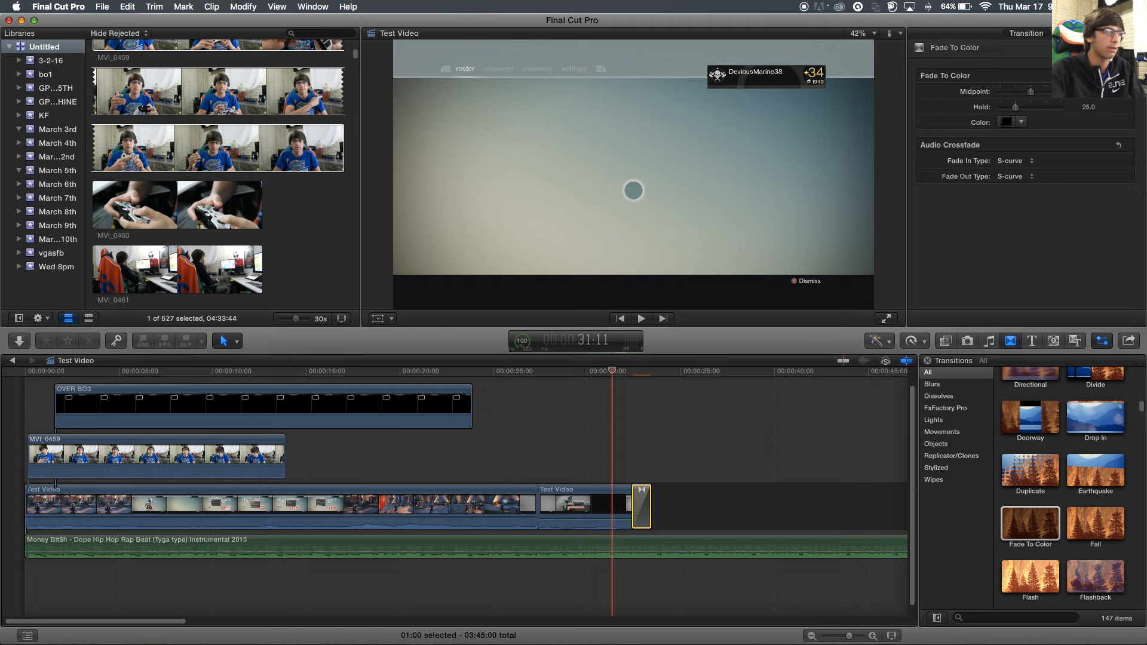
drag(1030, 524, 49, 455)
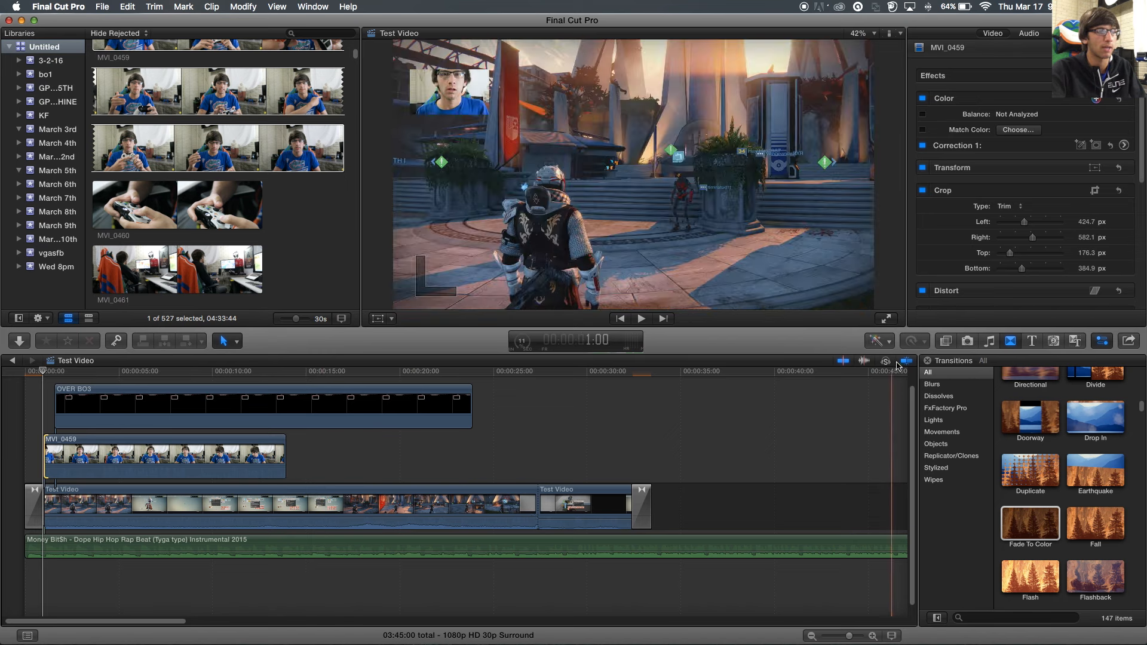
- Trim MVI_0459's start 18 frames later, lining it up with the OVER BO3 overlay, and play it back
click(843, 361)
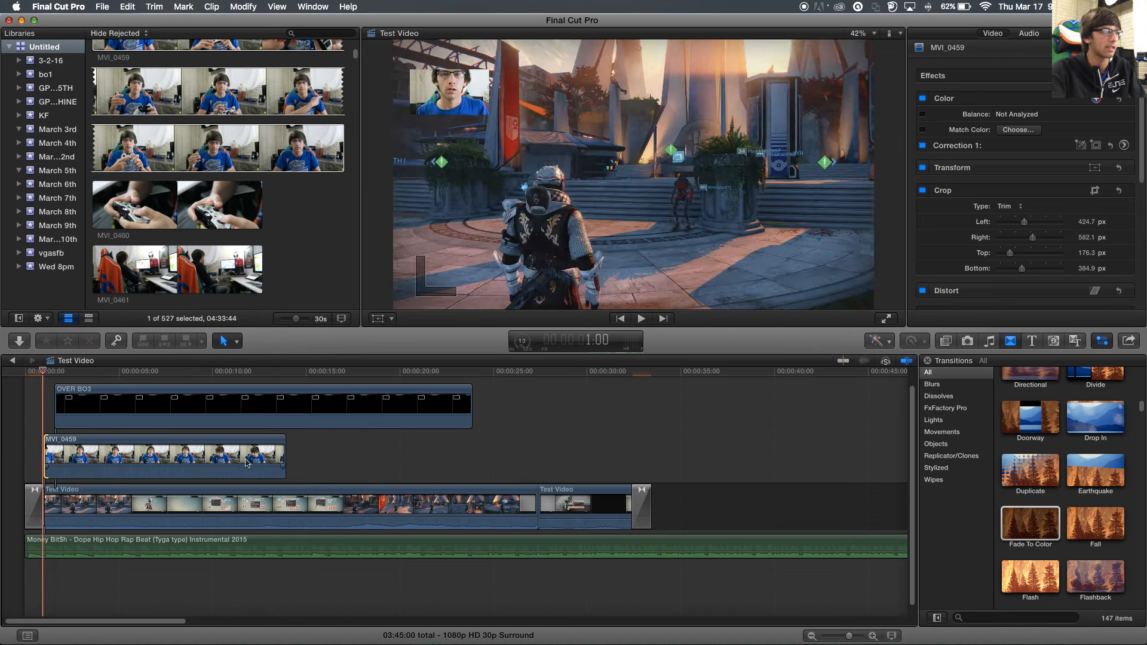
click(844, 362)
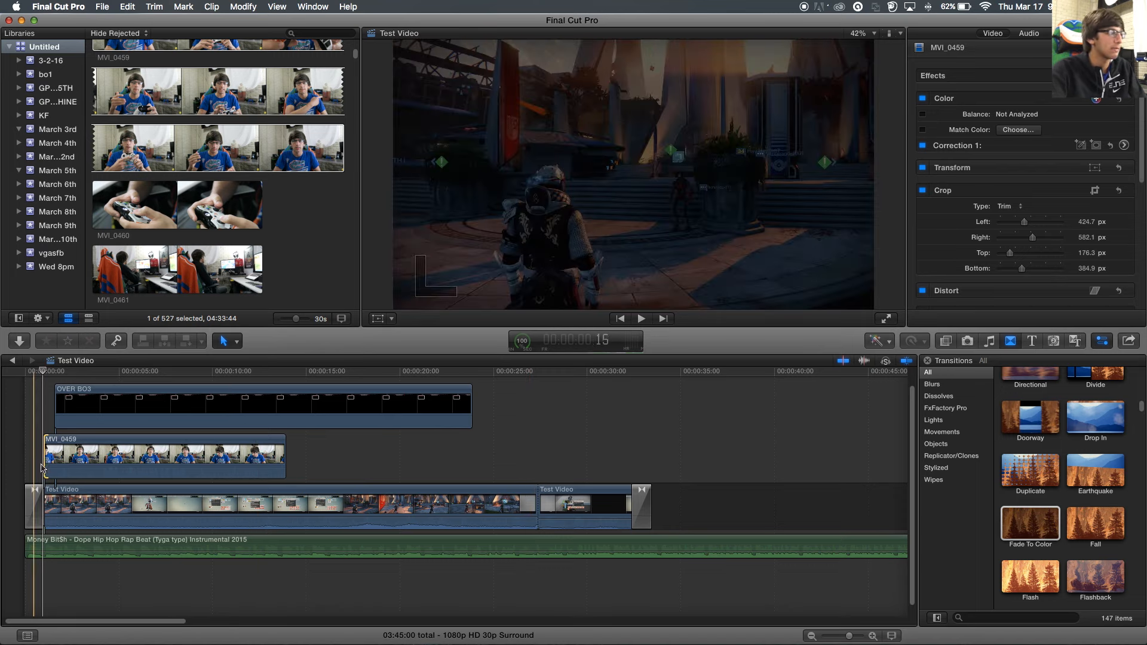
drag(44, 461, 56, 460)
key(space)
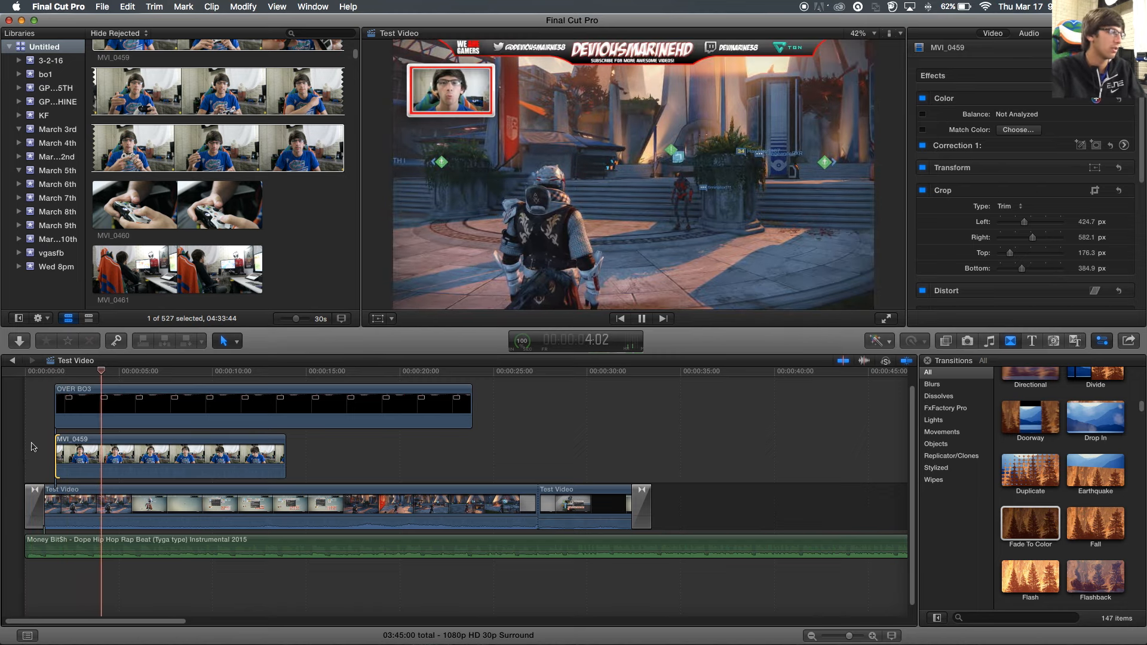
key(space)
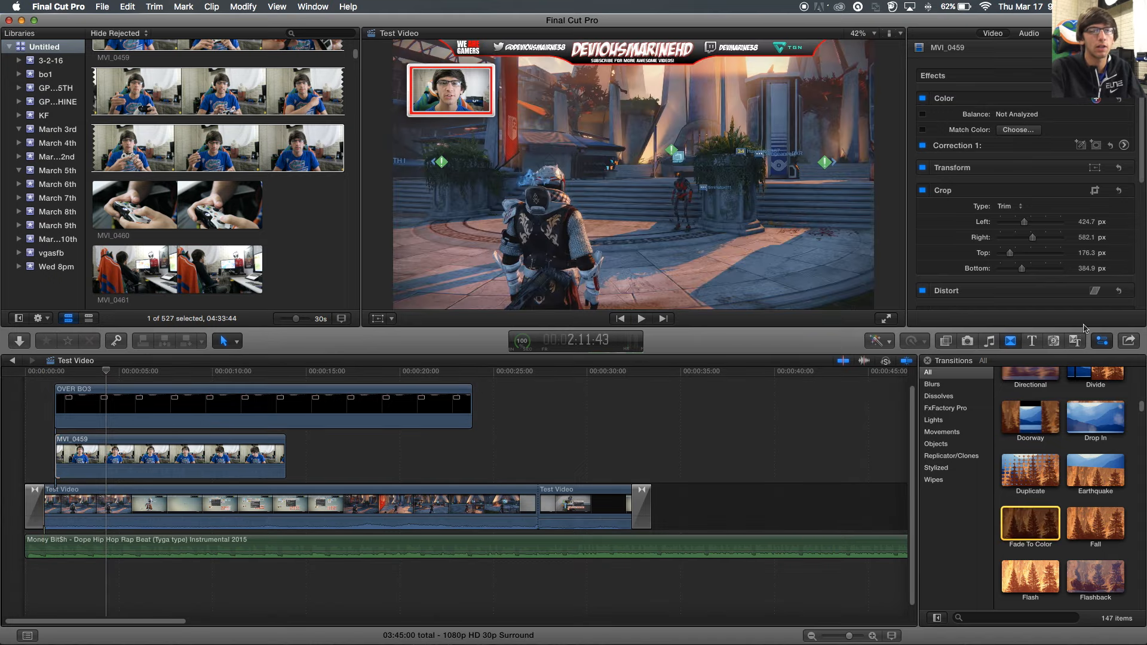
scroll(1038, 518, down, 3)
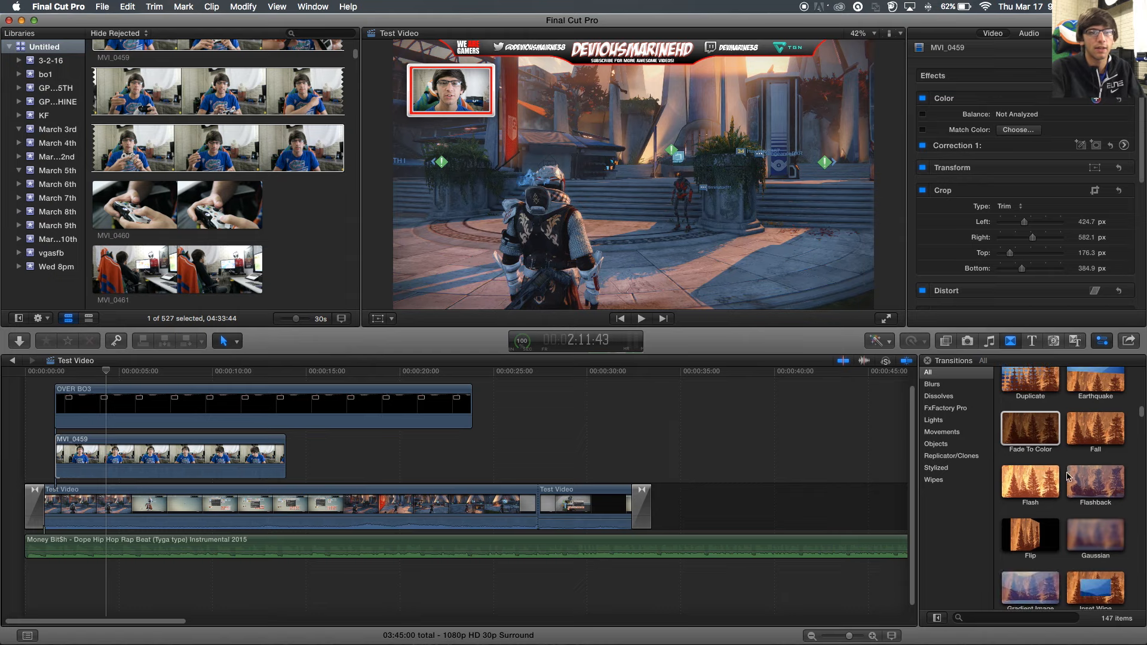
scroll(1045, 492, down, 6)
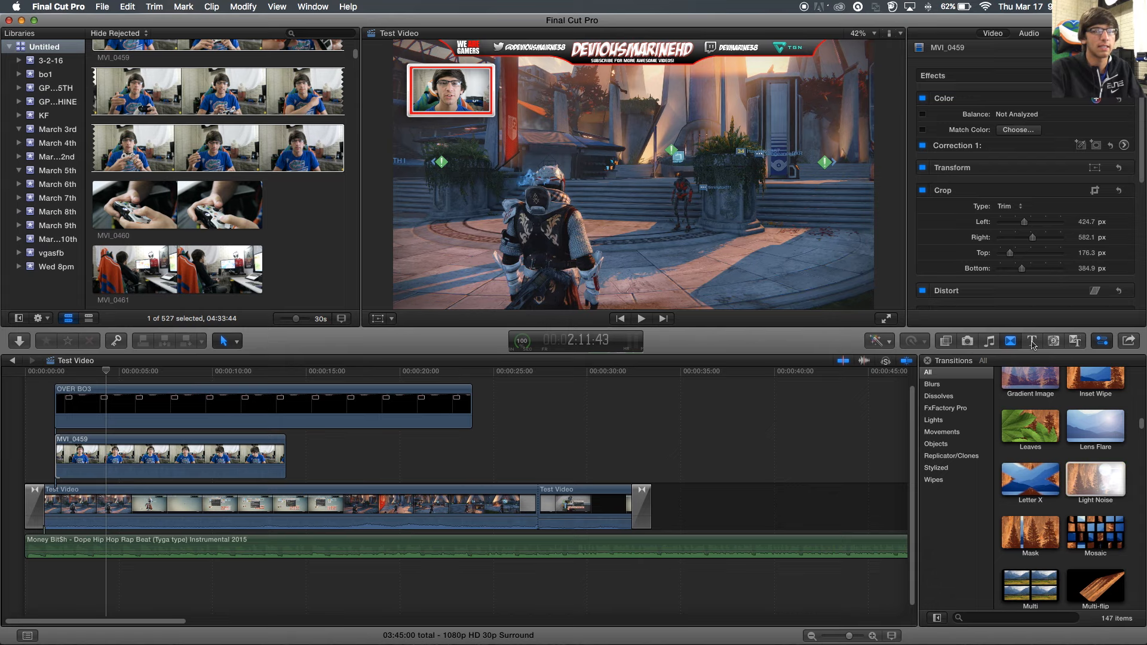
scroll(1047, 497, down, 3)
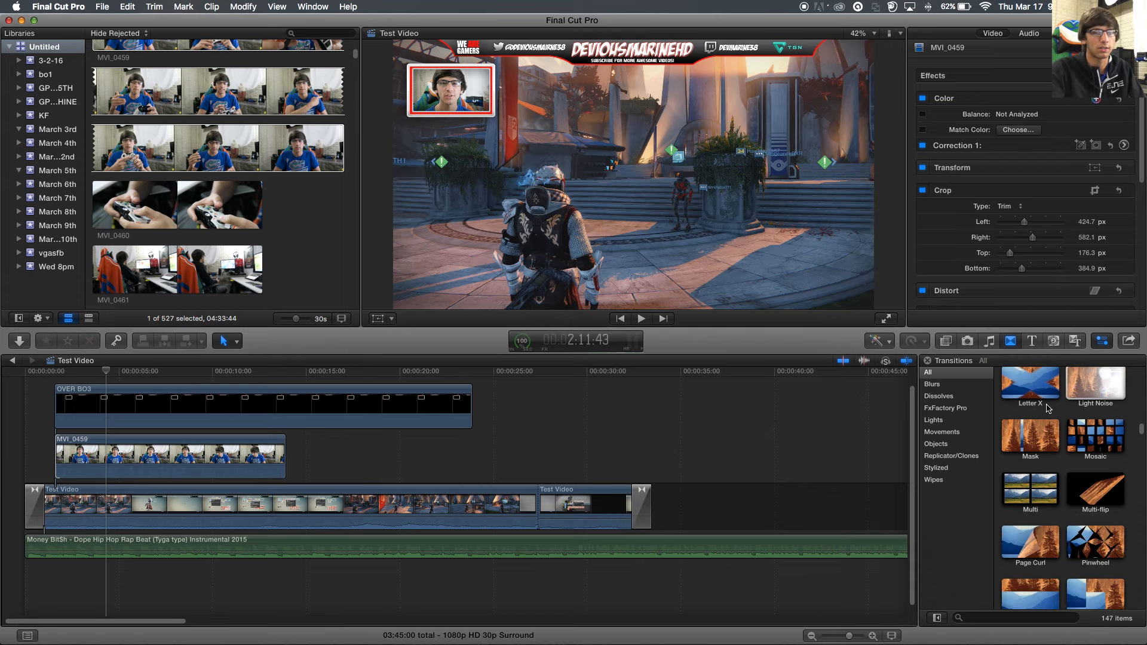
scroll(1043, 436, up, 8)
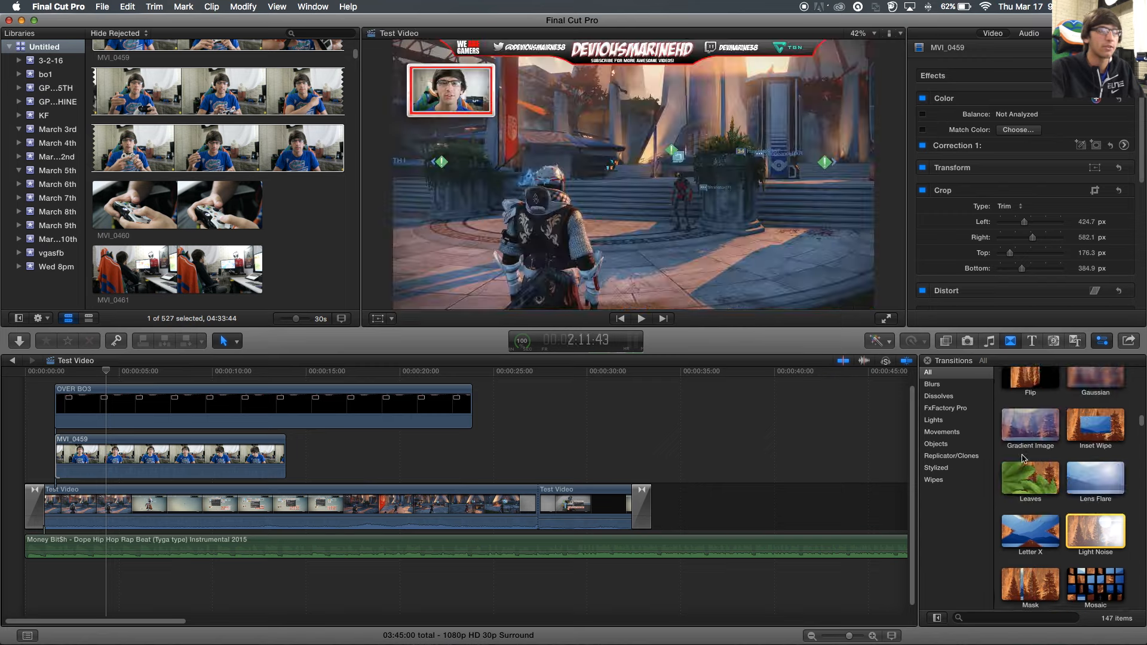
scroll(1052, 449, down, 10)
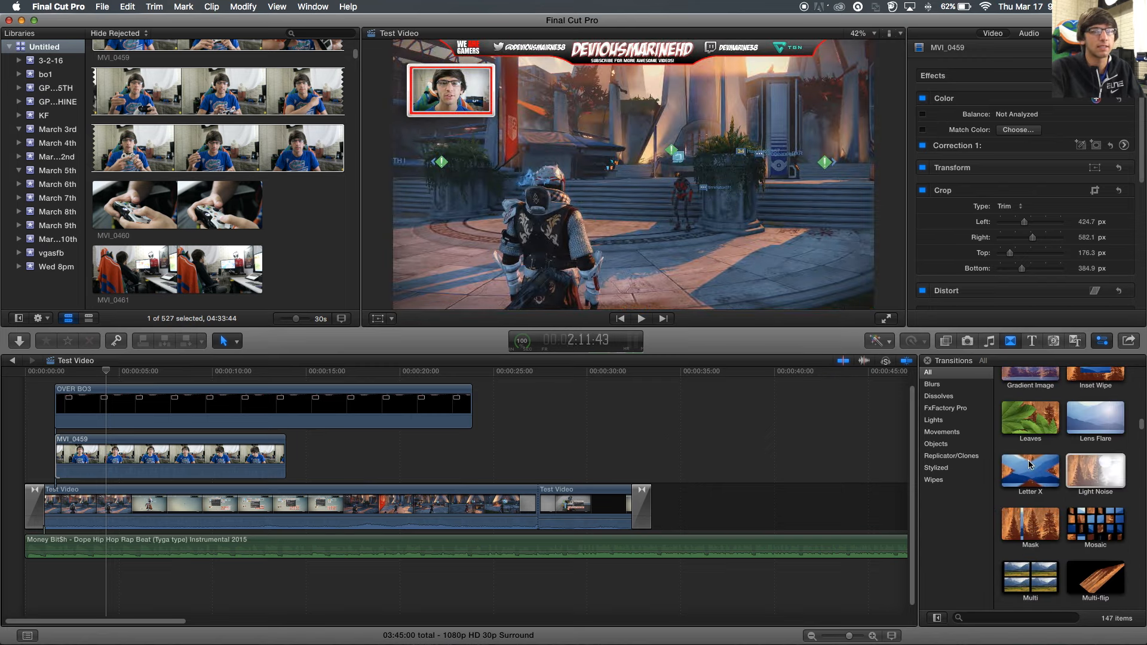
drag(1143, 443, 1144, 361)
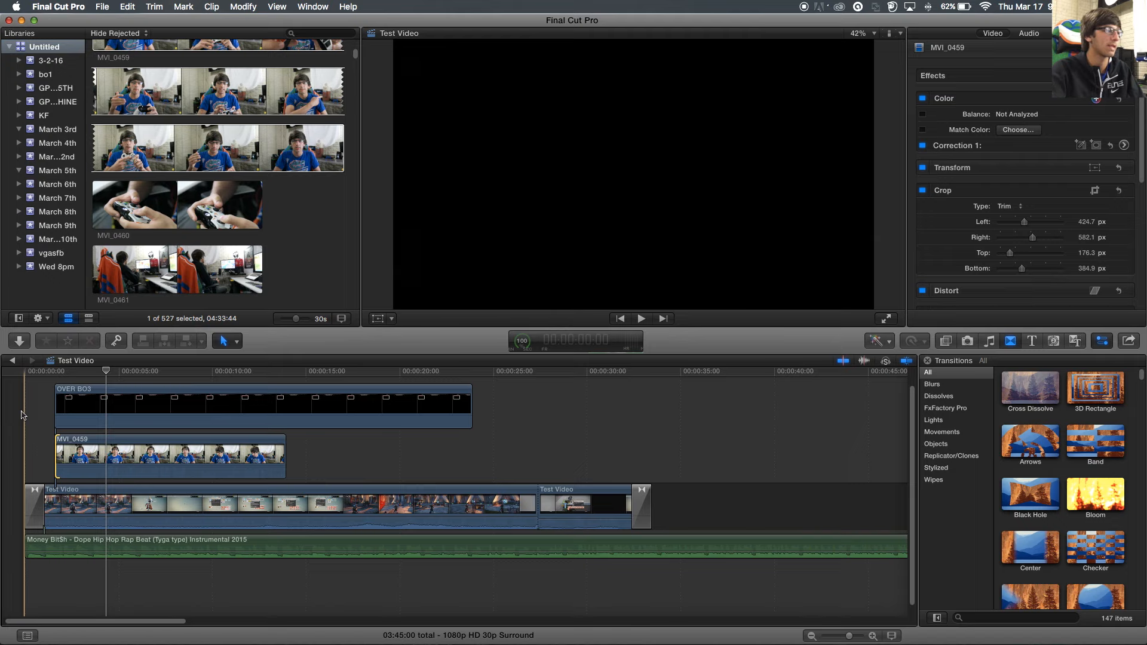
key(space)
key(space)
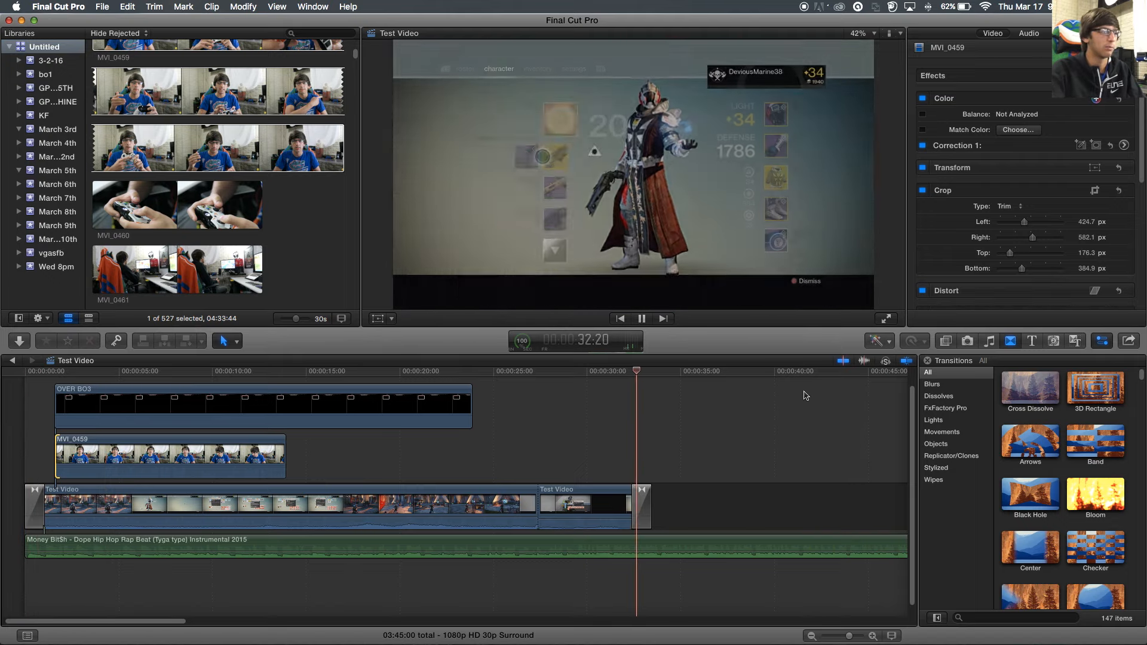
click(646, 442)
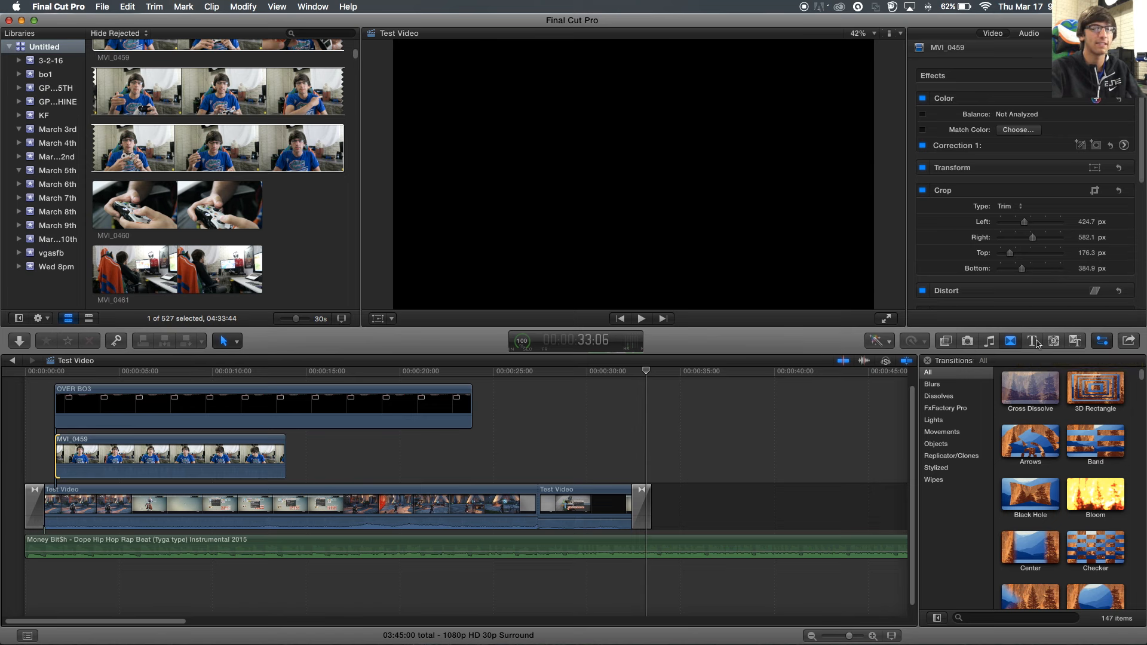
- Show the 183-title Titles browser and preview the Clouds title in the viewer
click(1033, 341)
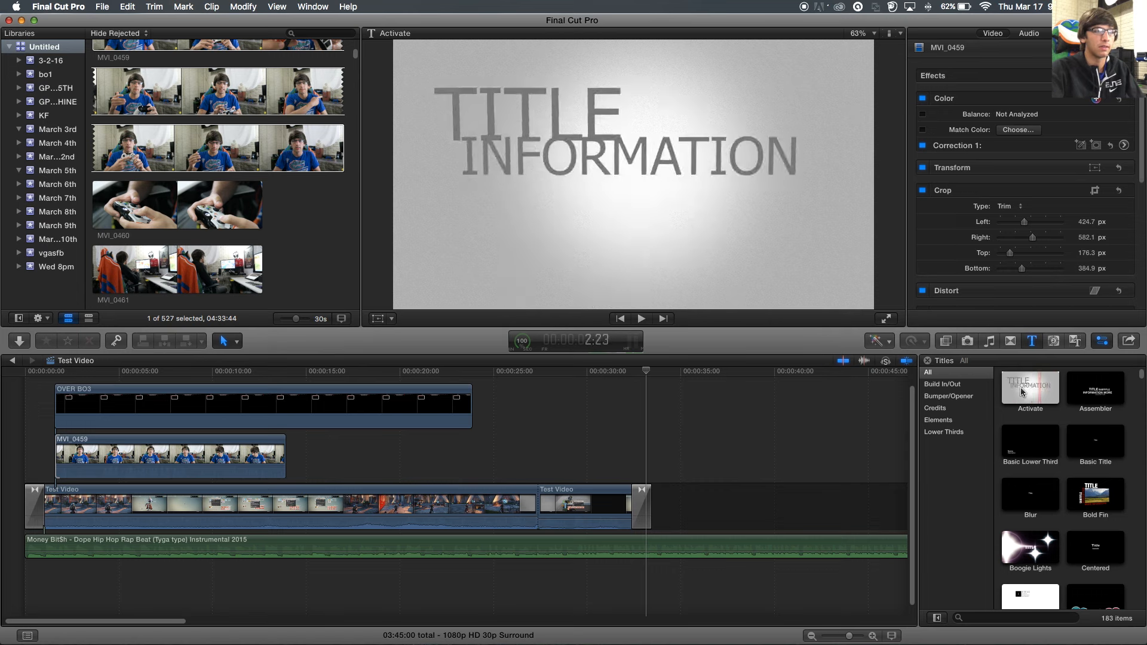
scroll(1045, 493, down, 3)
click(1112, 483)
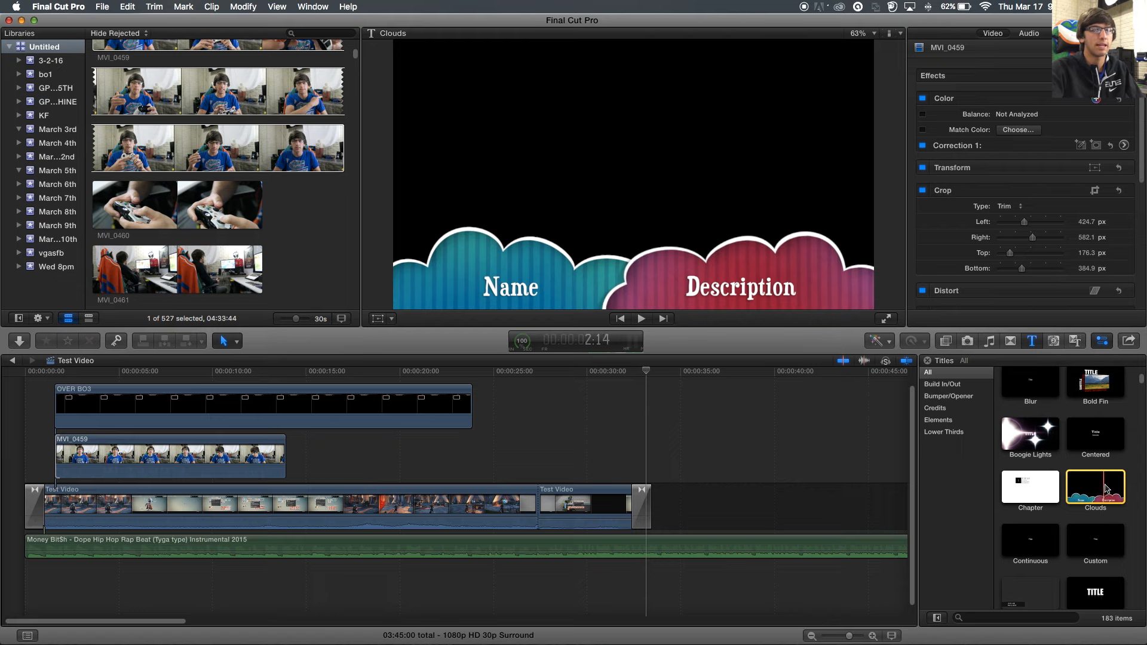
drag(1105, 490, 473, 456)
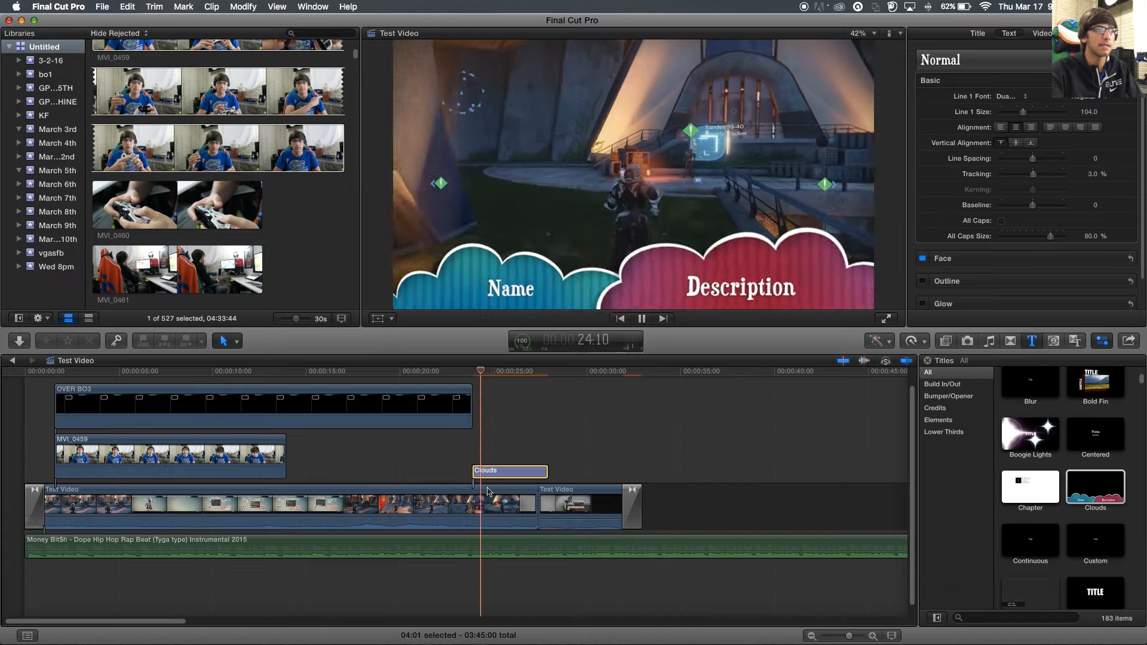
key(space)
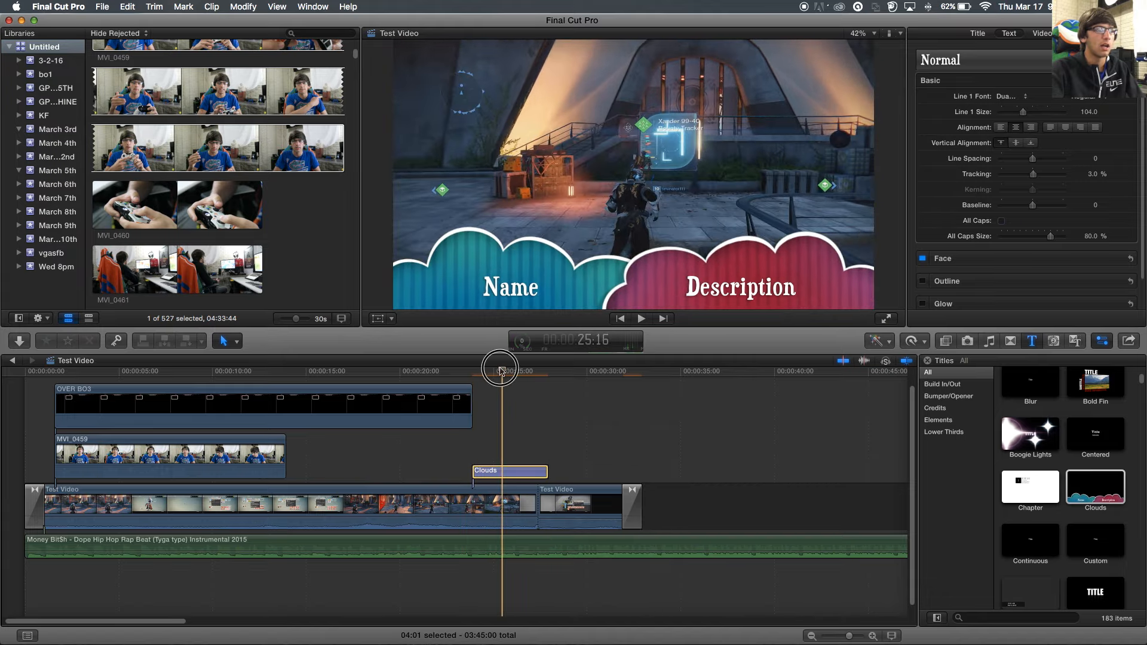
click(421, 358)
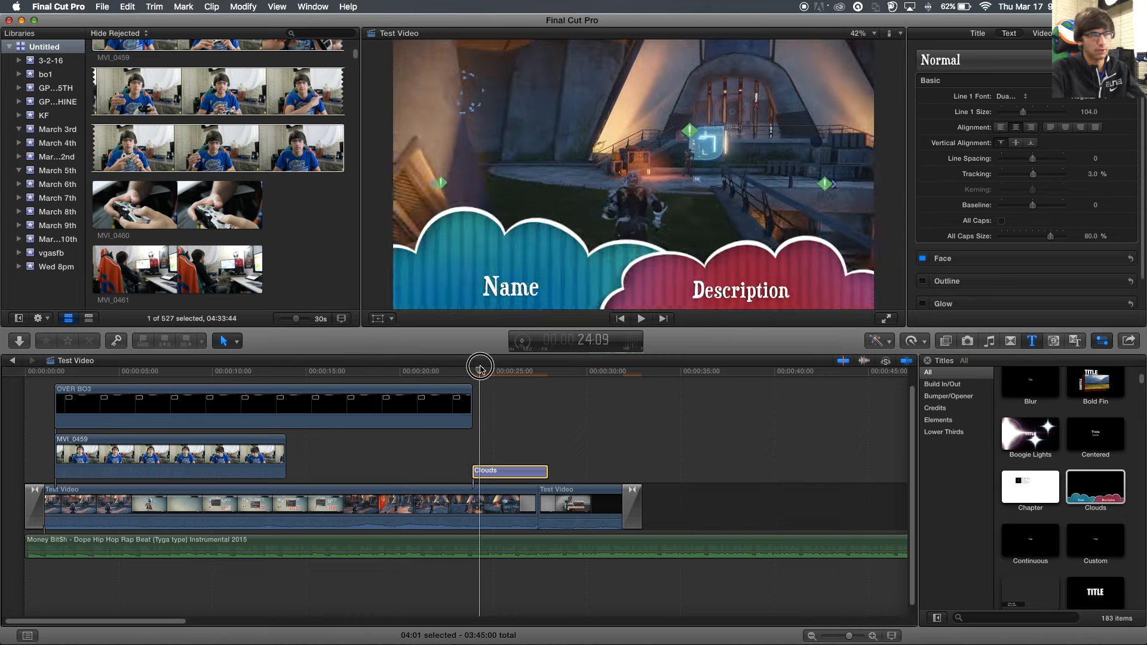
key(space)
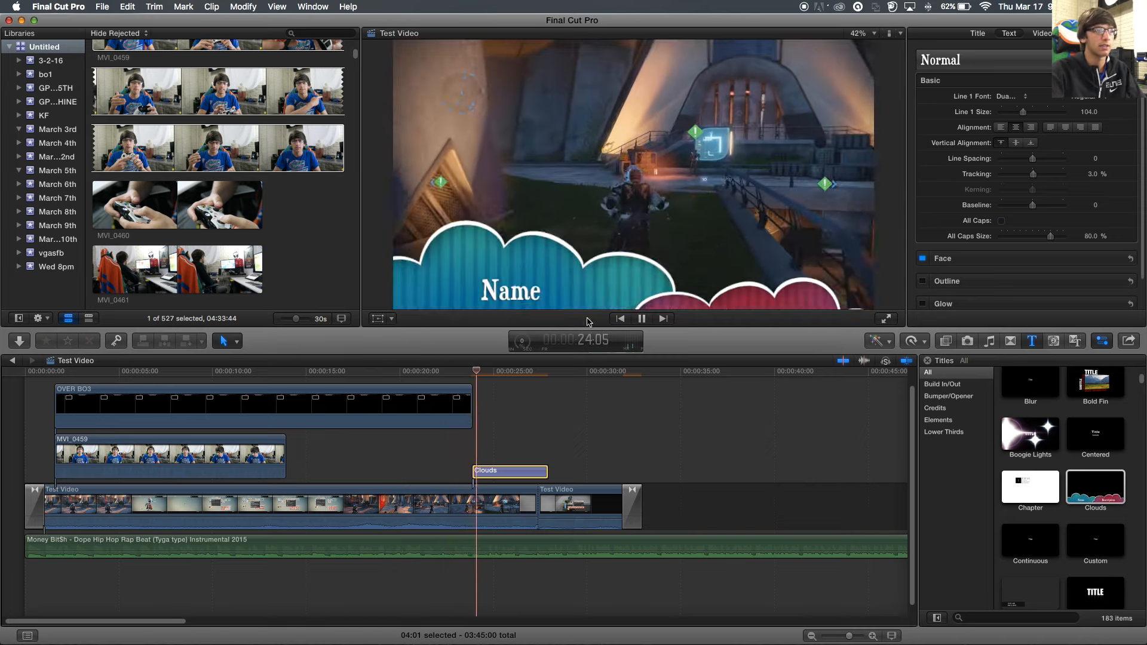
key(space)
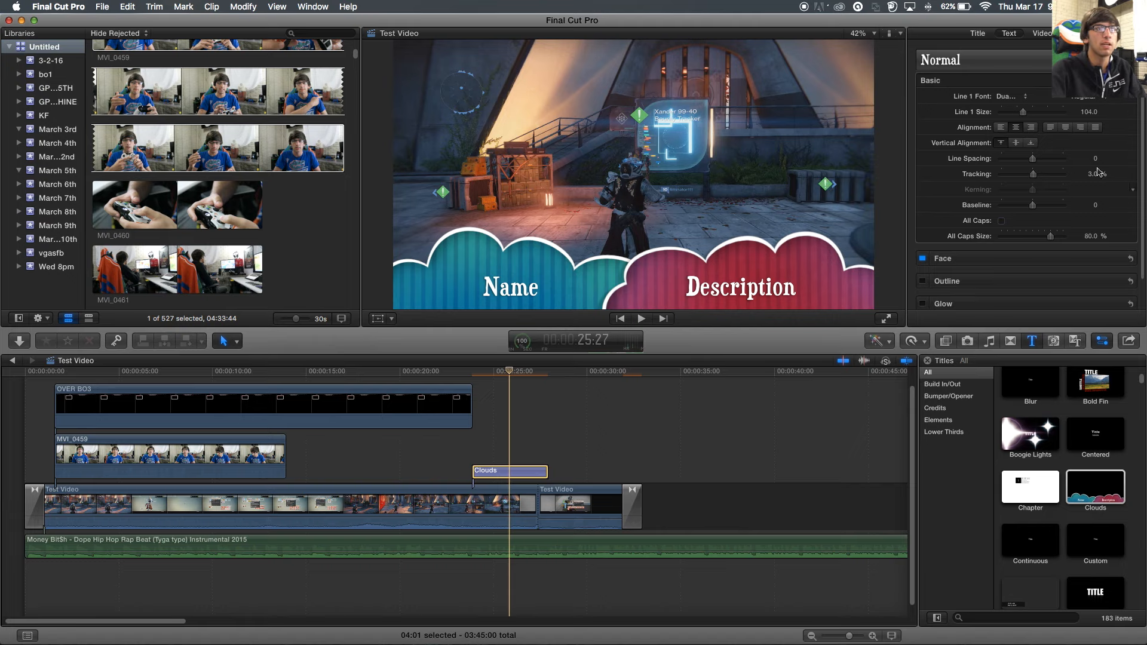
click(1136, 359)
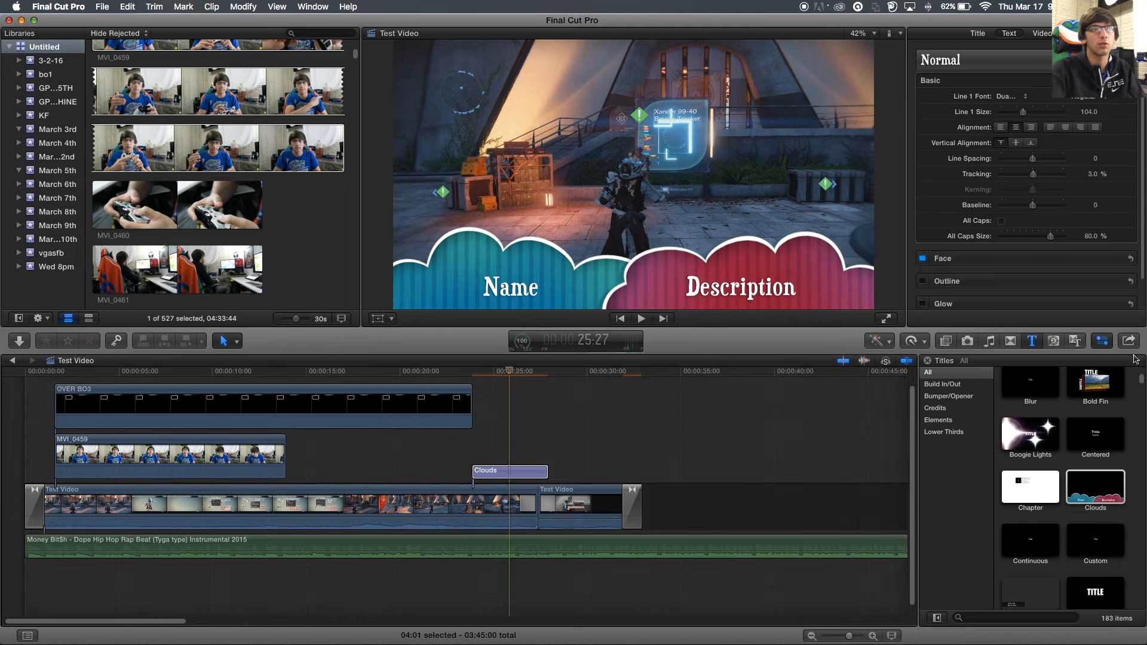
click(1104, 341)
click(1104, 342)
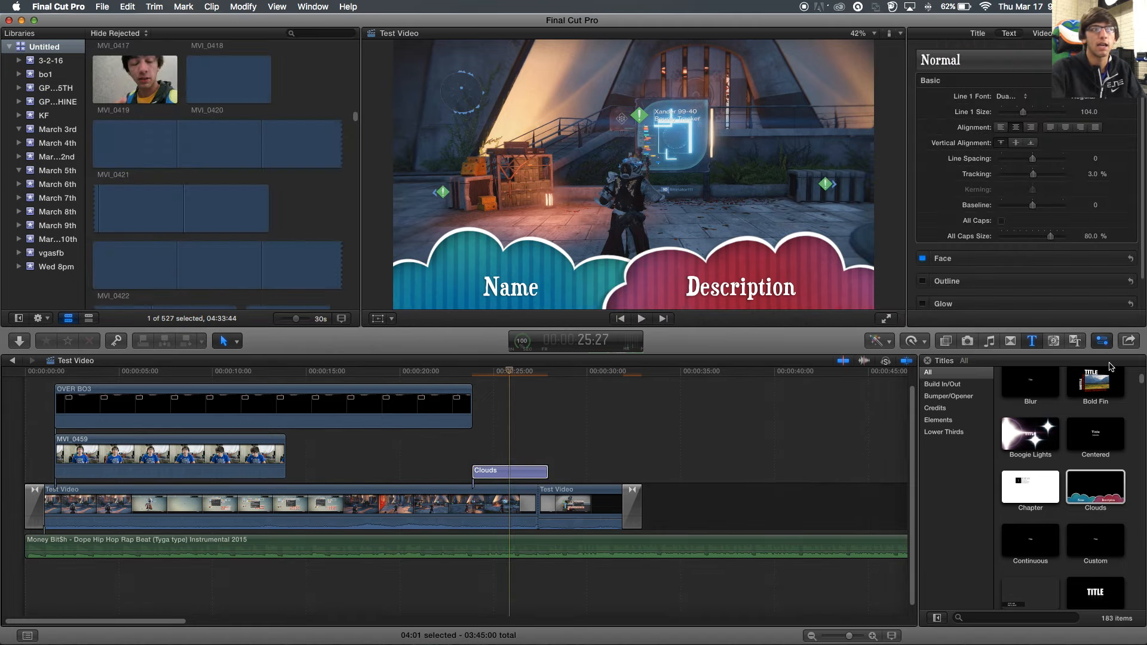
scroll(1014, 132, down, 4)
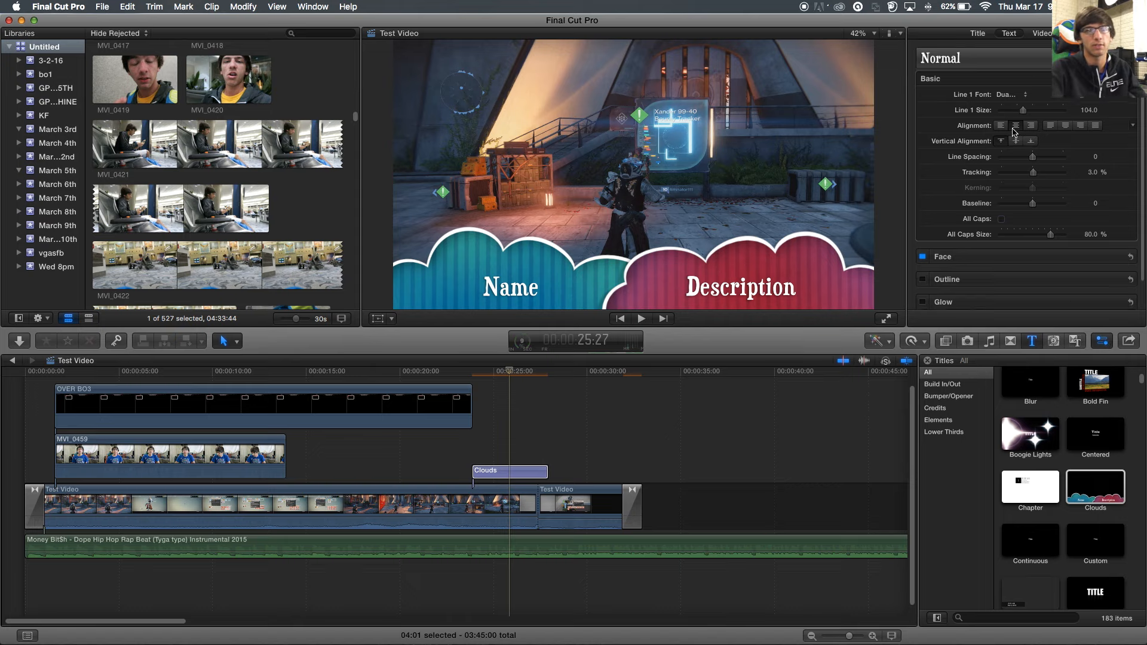
scroll(1014, 133, up, 4)
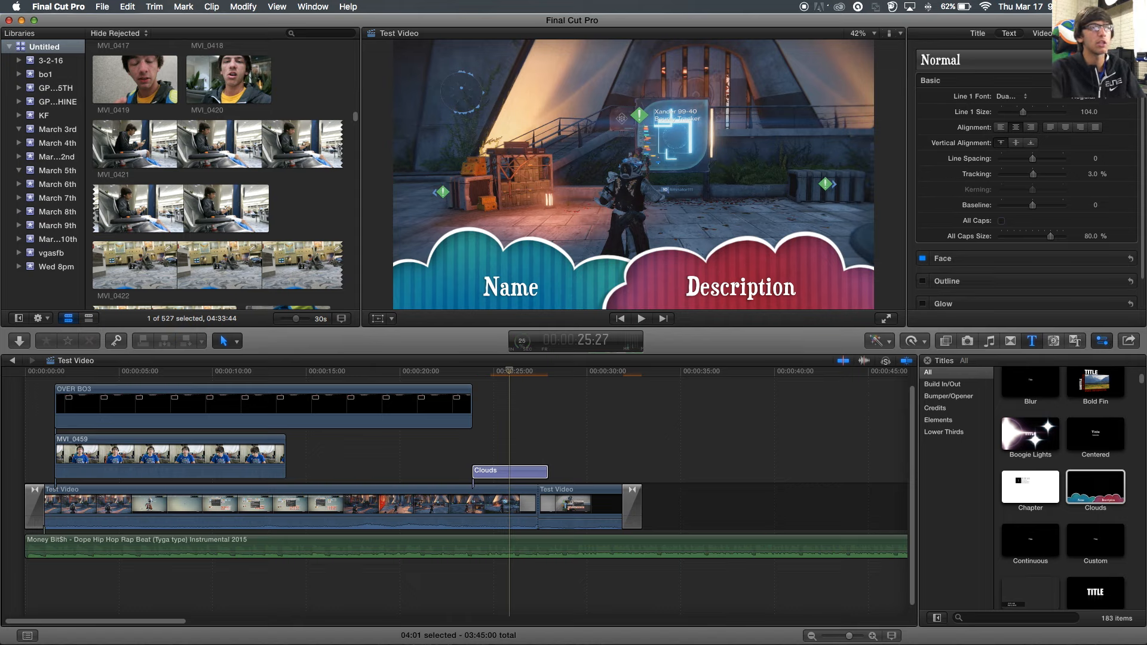
- Replace the Clouds title's Name line with 'Test'
double_click(541, 285)
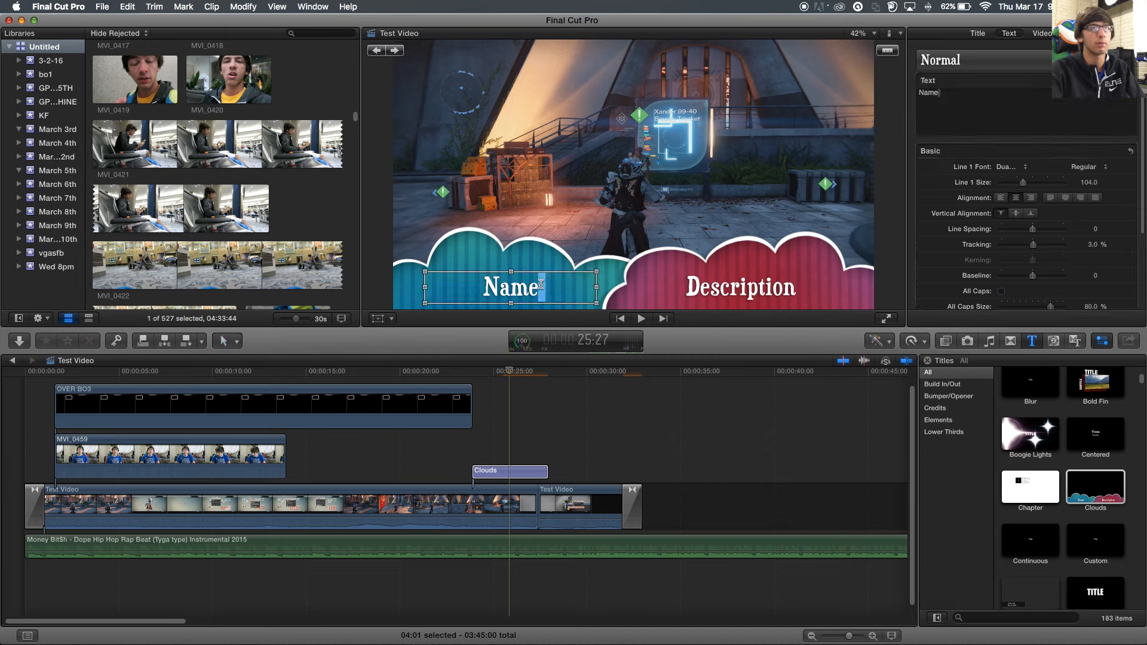
triple_click(965, 112)
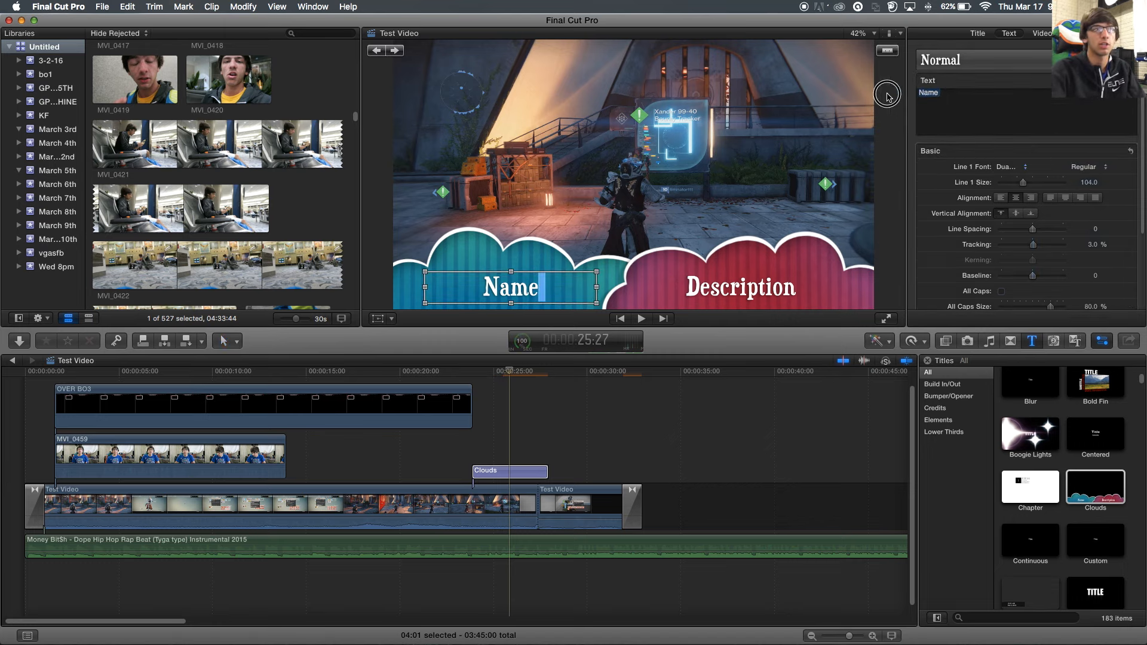
click(527, 286)
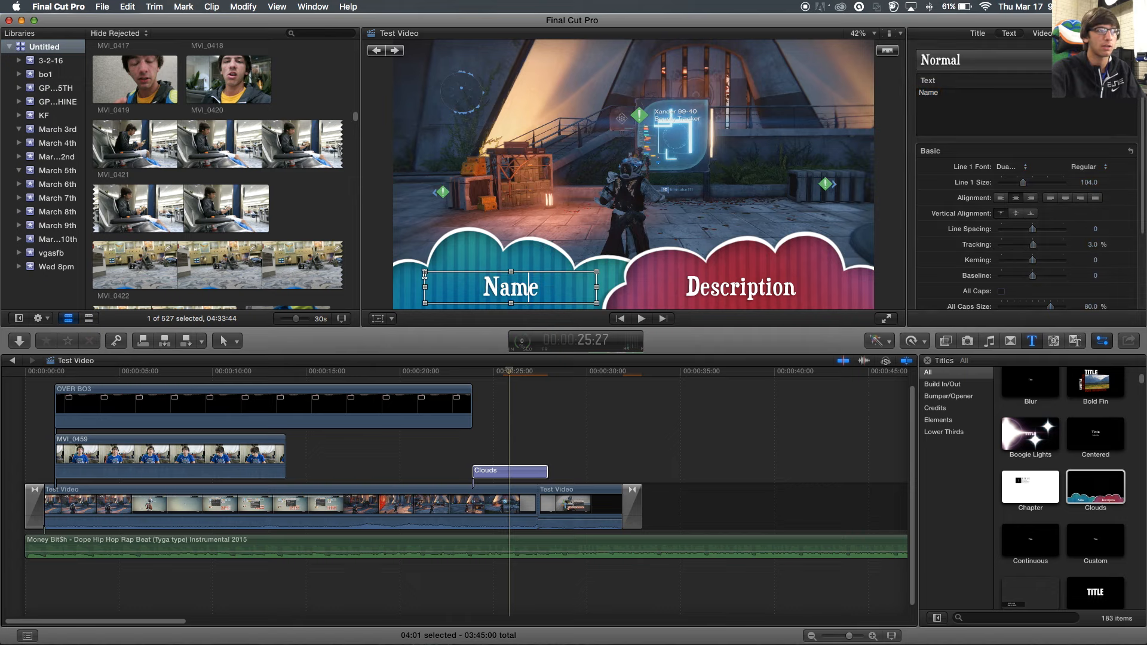
key(super+a)
text(Test)
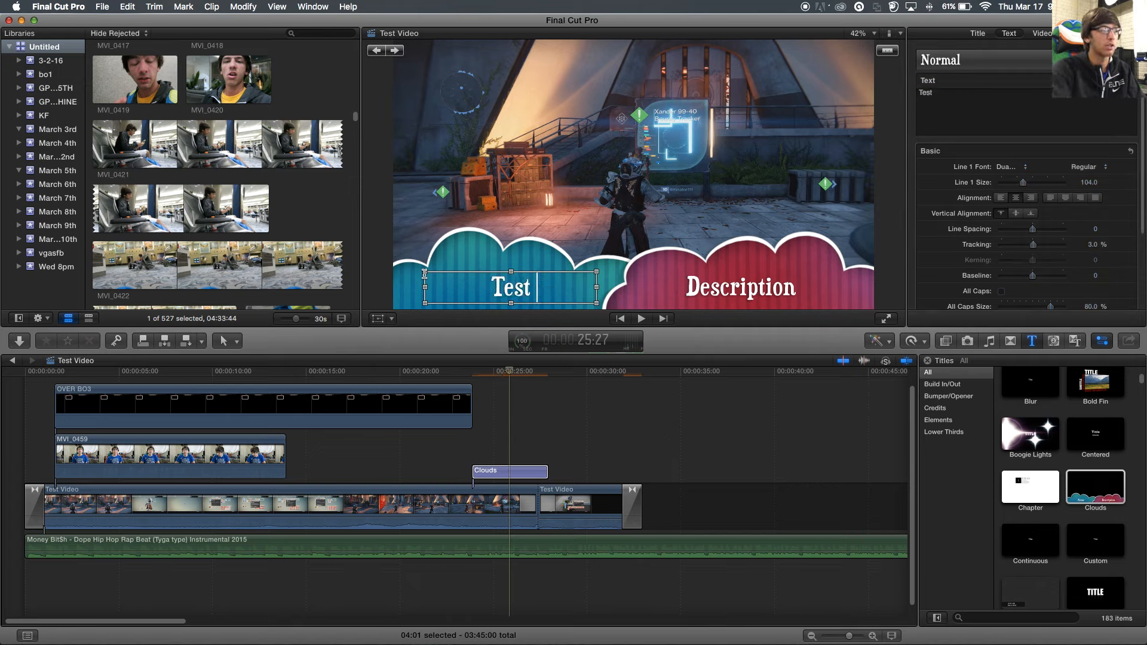
- Replace the Description line with 'Video' and finish editing the title
click(780, 297)
key(super+a)
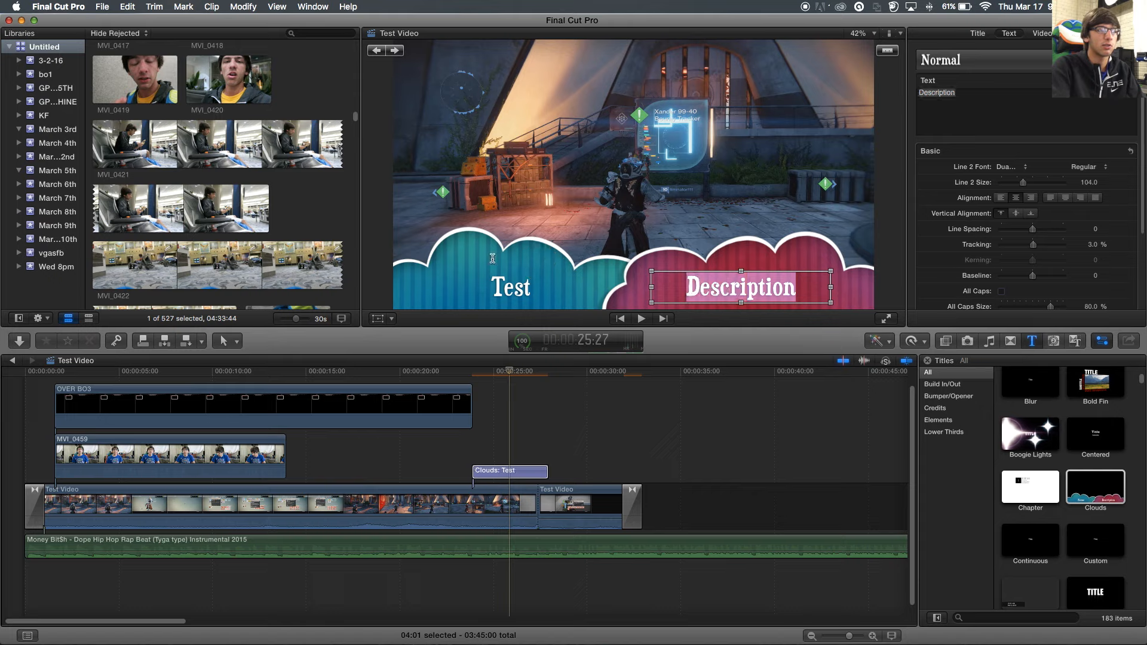
text(Video)
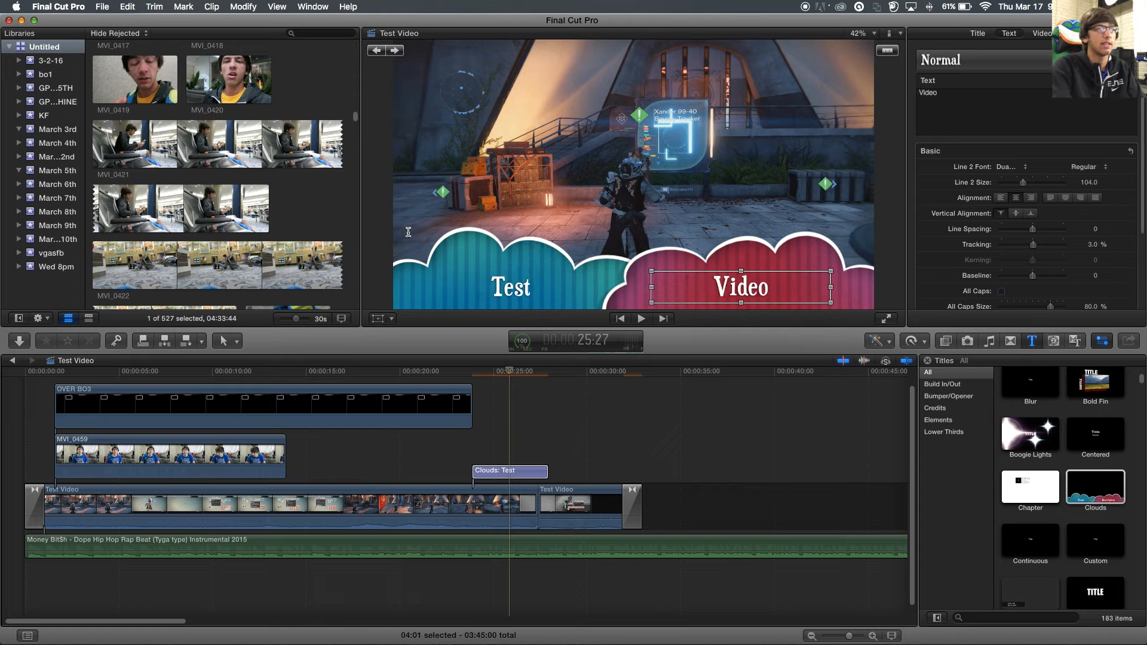
click(521, 470)
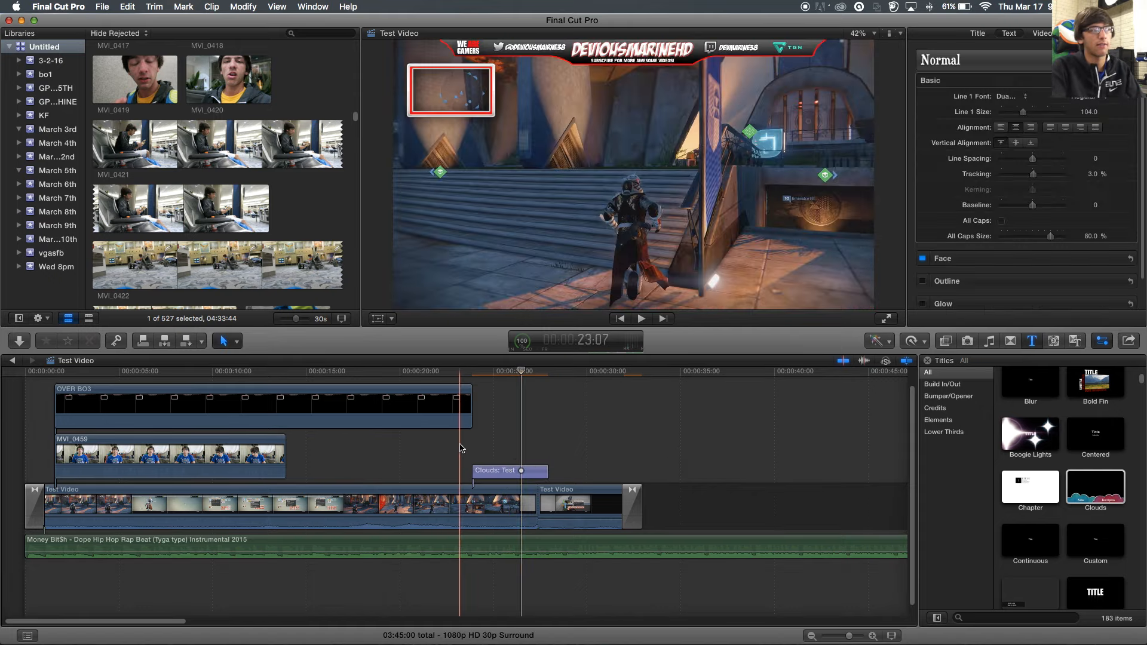
key(space)
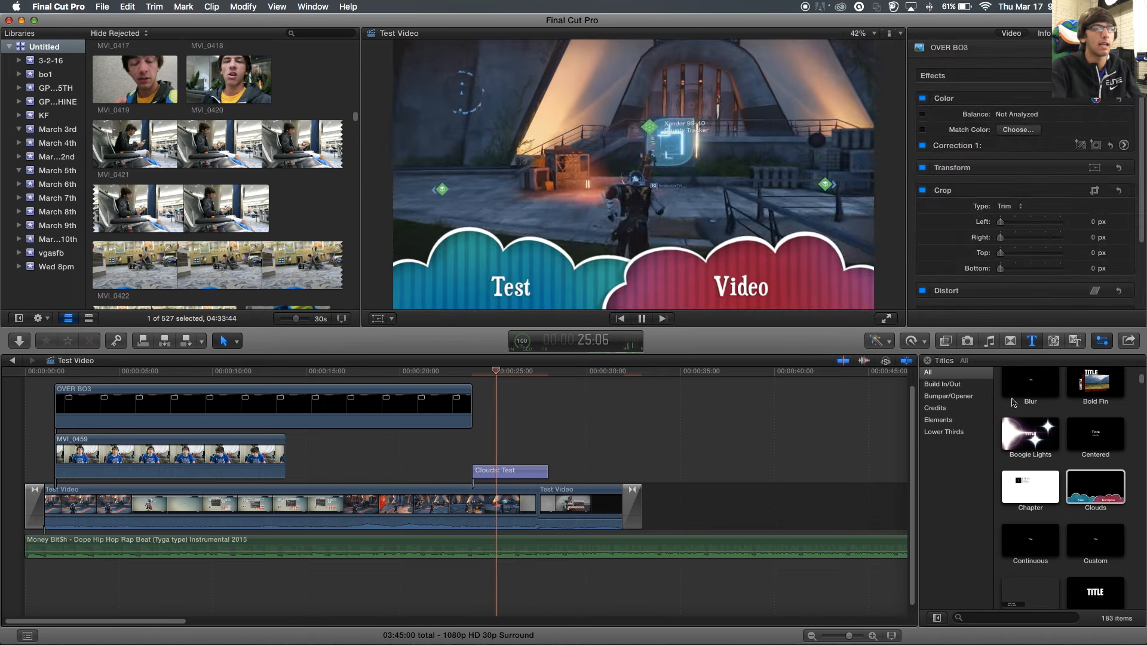
key(space)
scroll(1033, 483, down, 5)
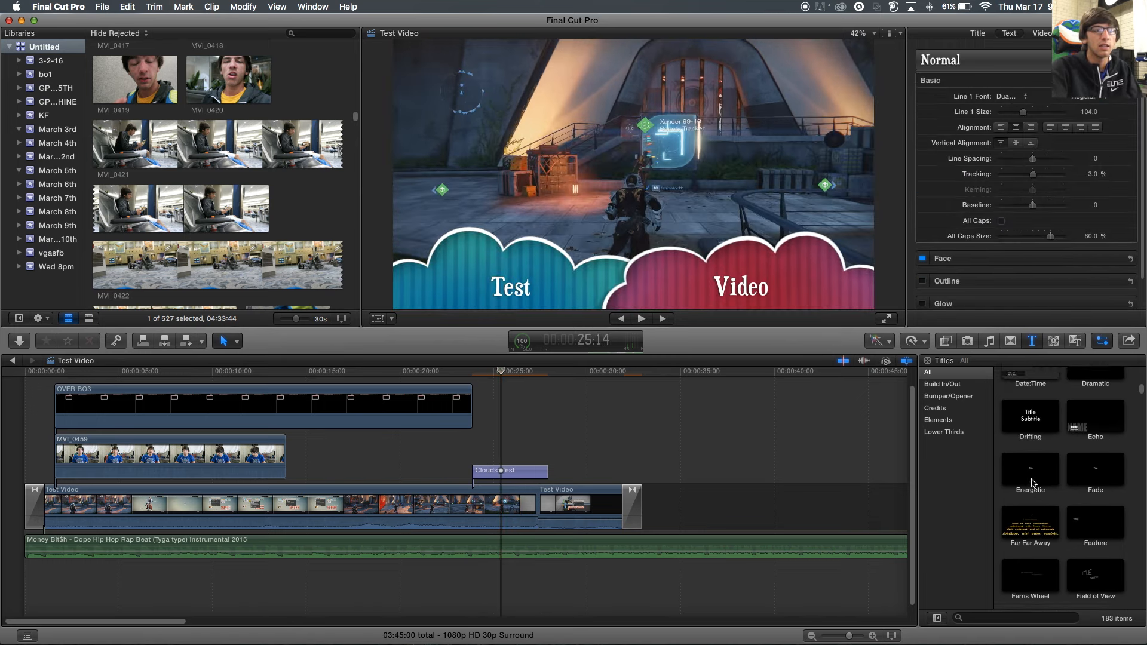
scroll(1032, 483, up, 3)
drag(1030, 442, 438, 442)
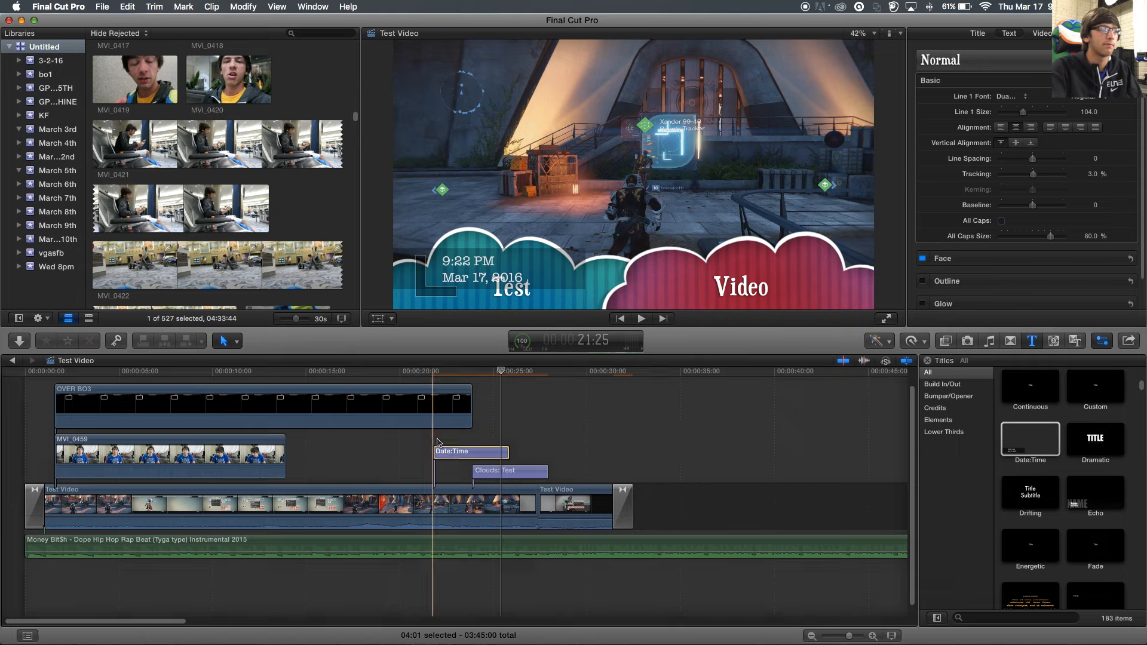
key(space)
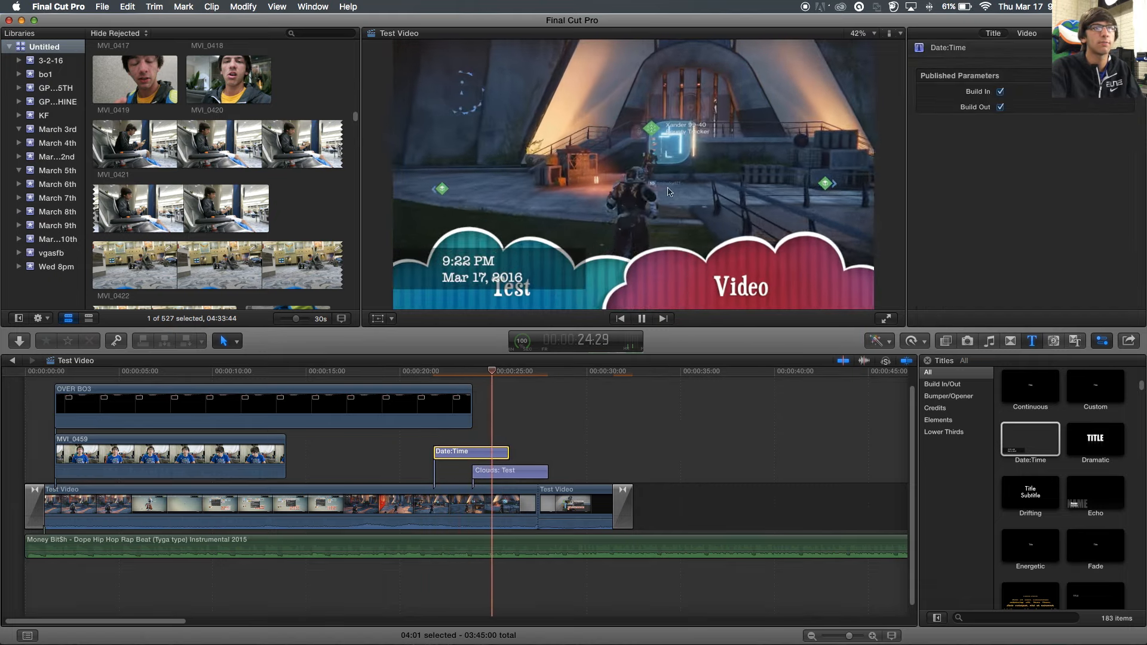
key(space)
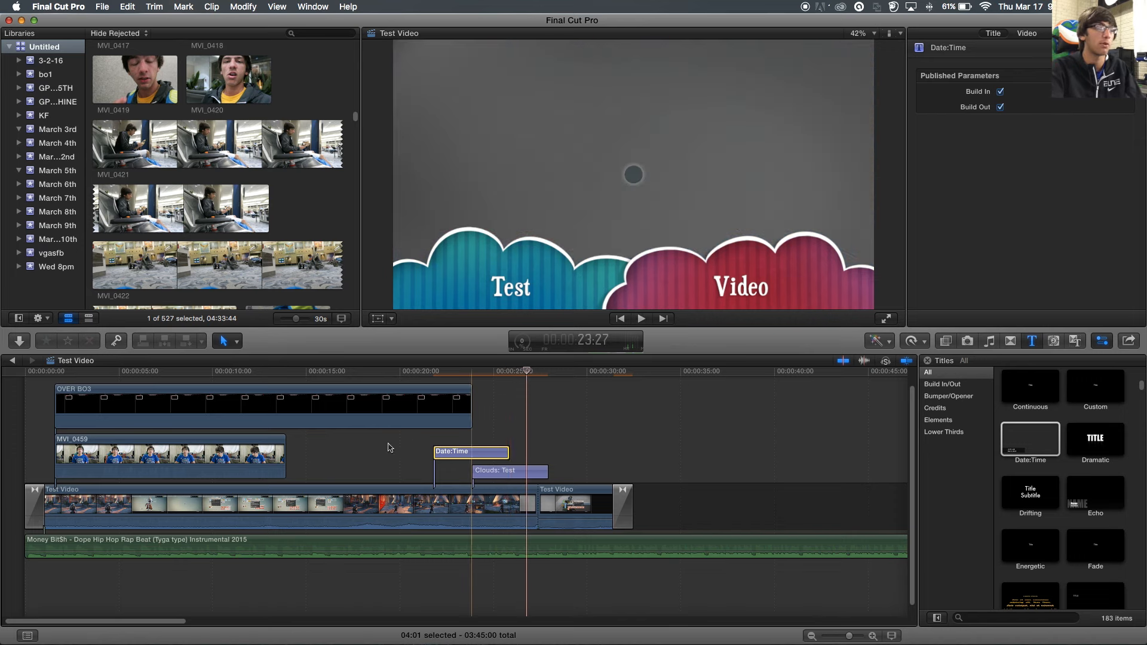
key(Delete)
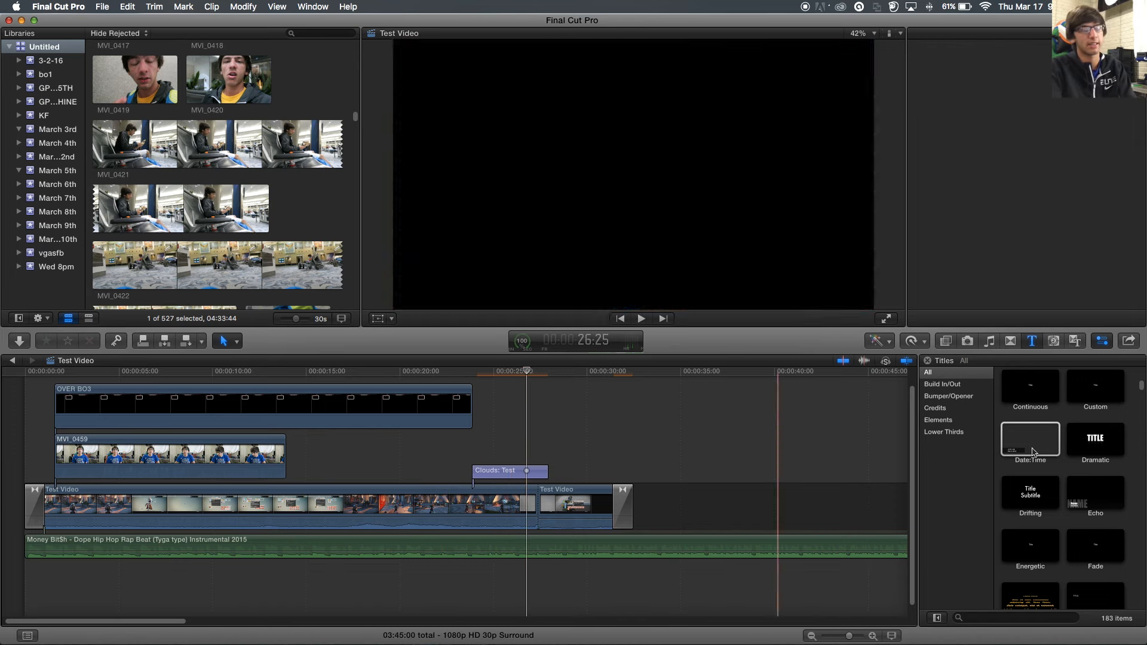
scroll(1061, 461, down, 5)
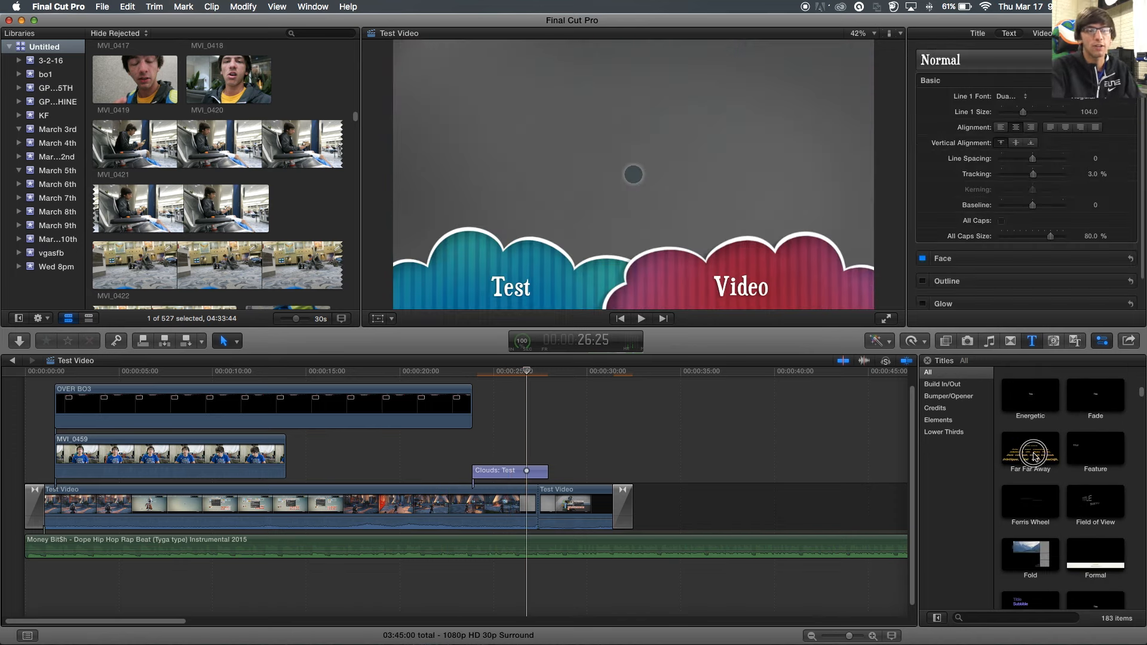
scroll(1081, 453, down, 3)
scroll(1081, 453, down, 5)
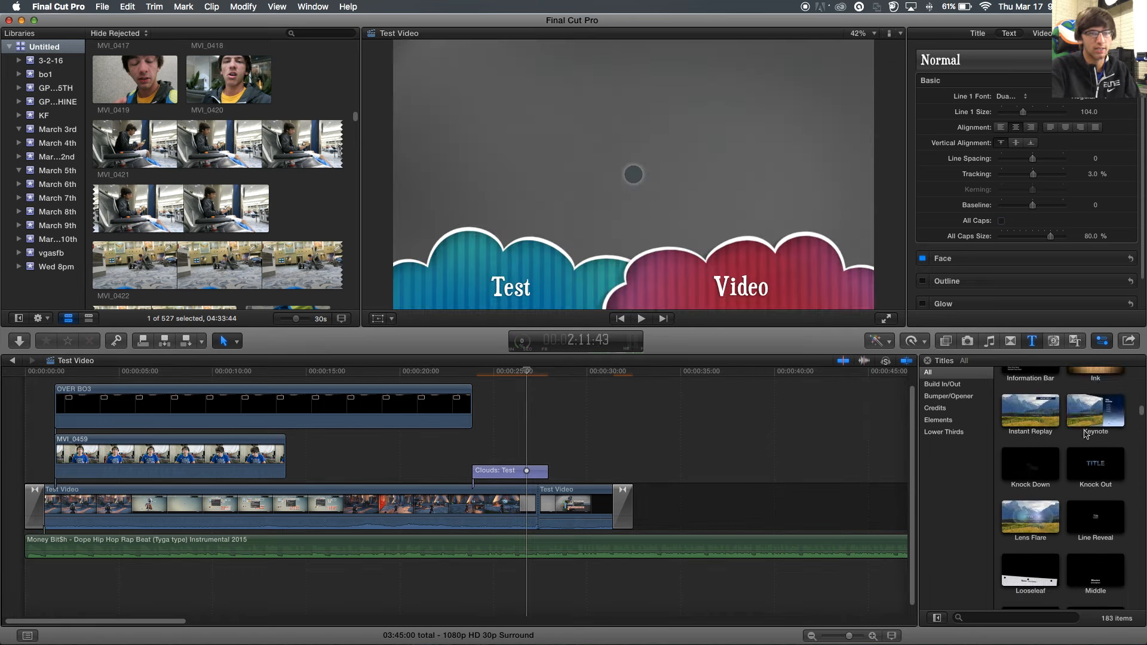
drag(1076, 418, 412, 452)
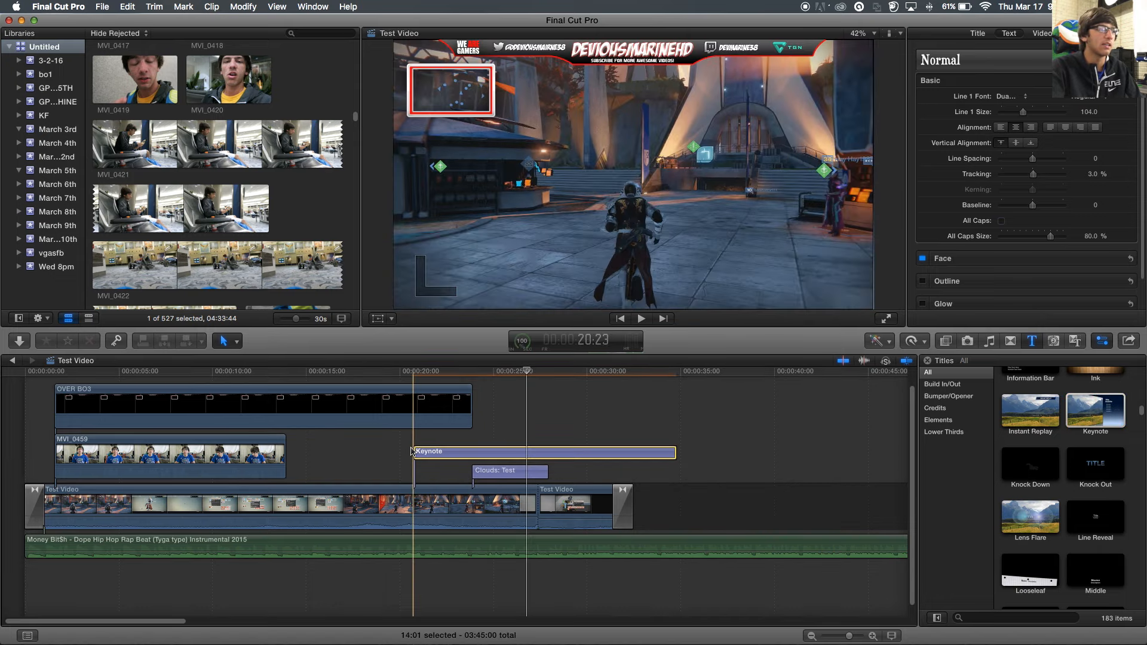
key(space)
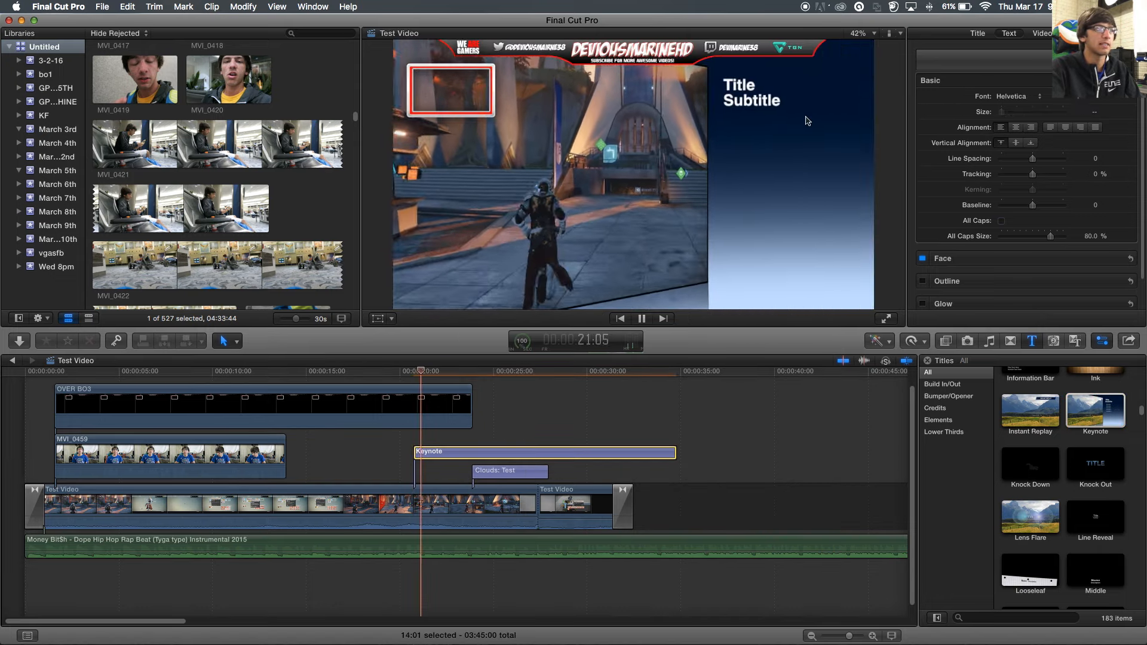
key(space)
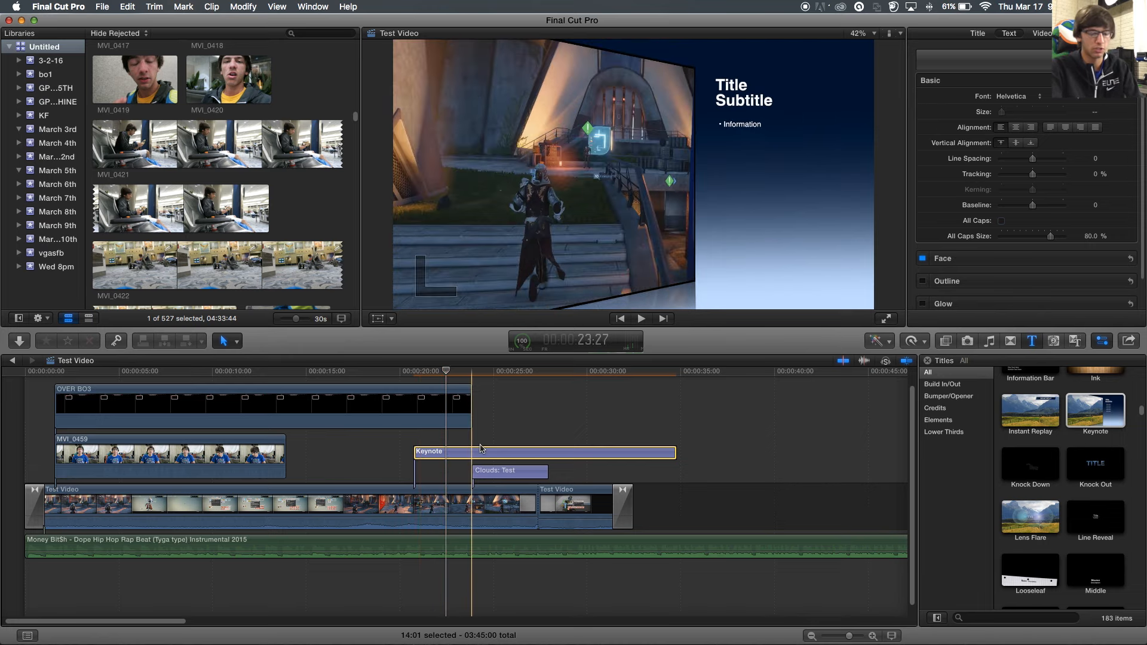
key(Delete)
scroll(1070, 460, down, 5)
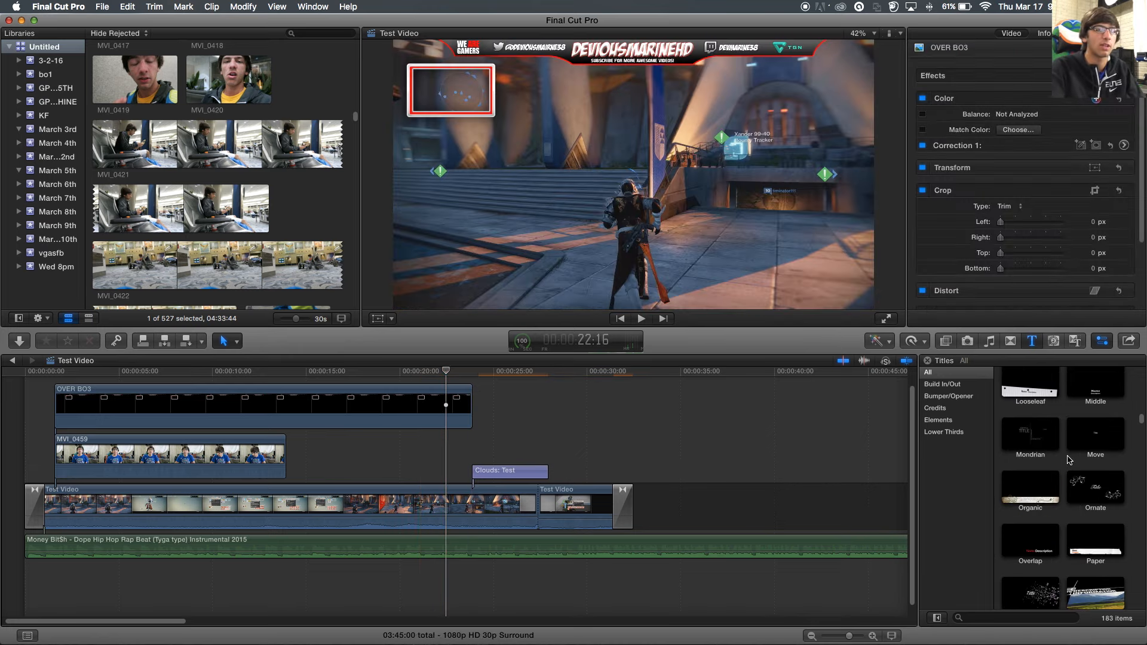
scroll(1070, 460, down, 4)
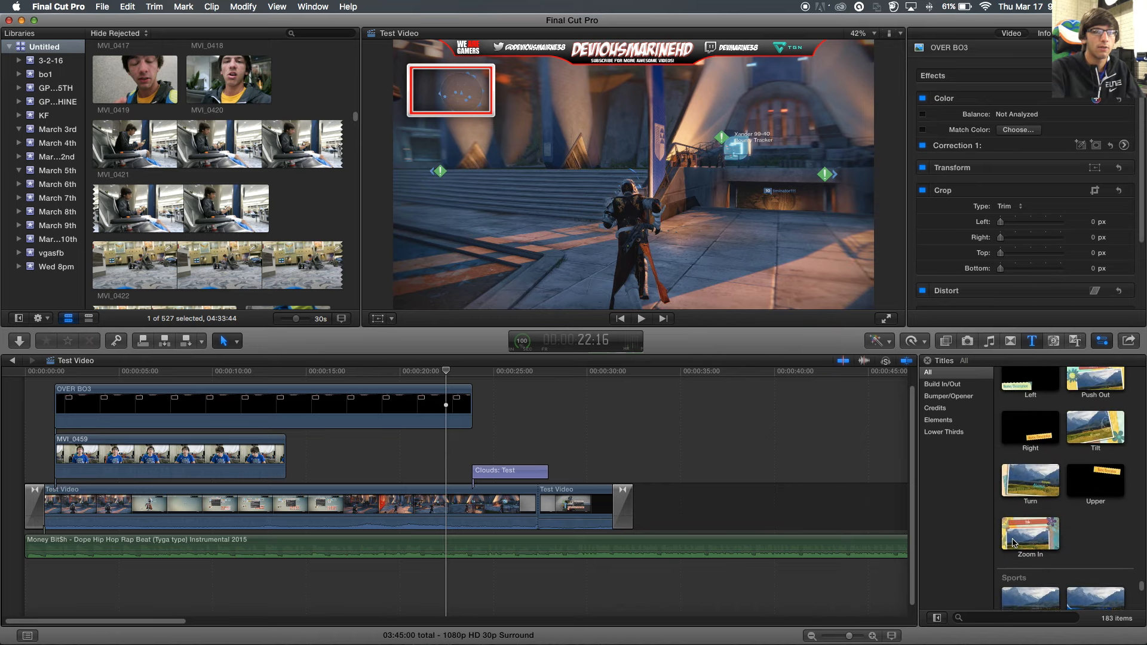
click(1050, 496)
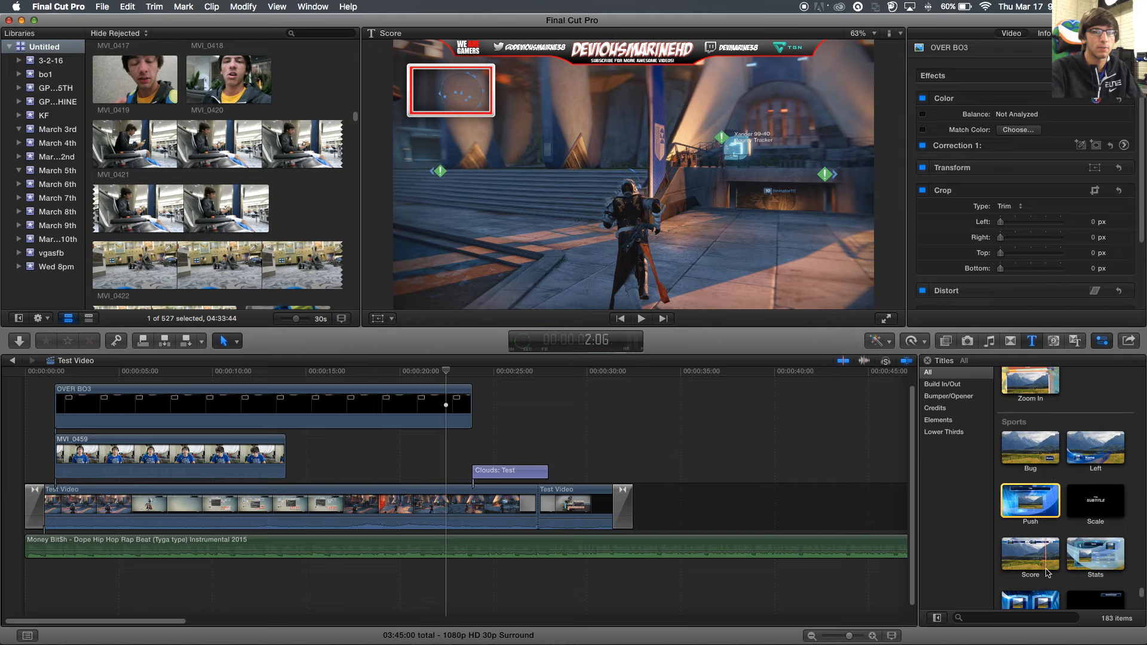
scroll(1025, 559, down, 2)
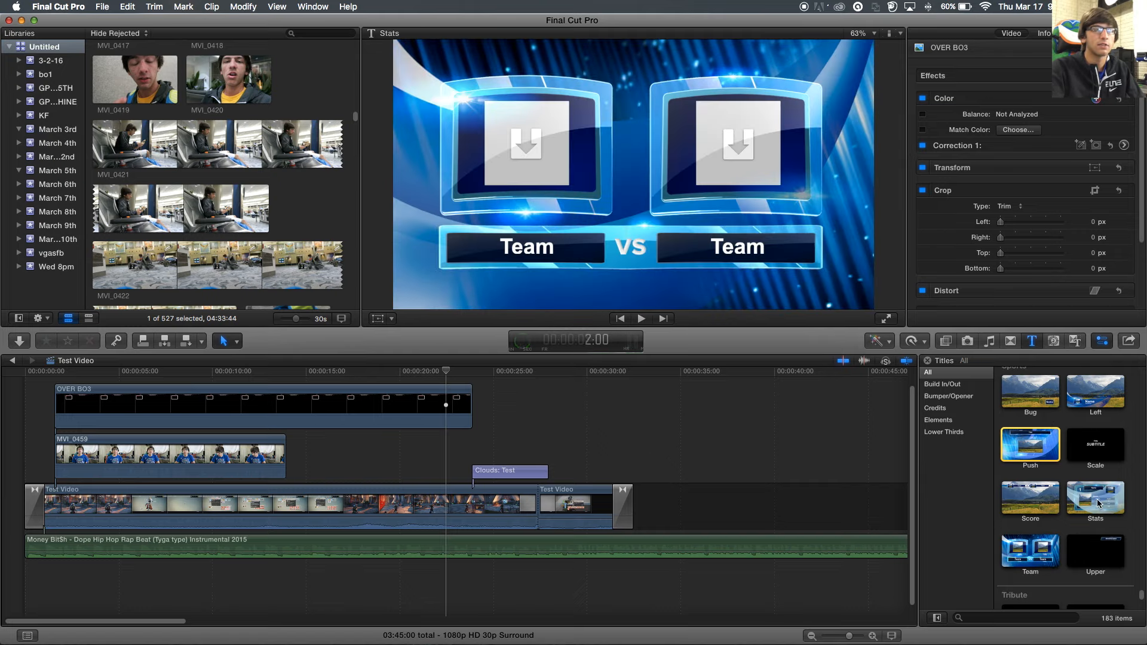
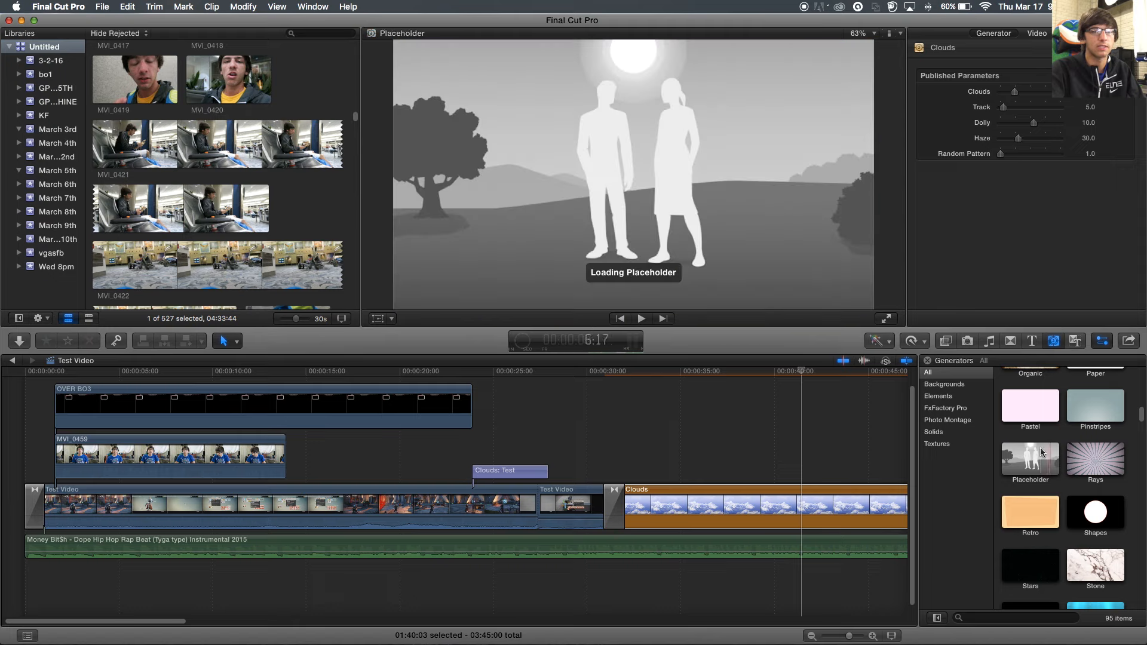
- Scroll to the end of the timeline and select the trailing Clouds generator clip
scroll(1050, 502, down, 5)
scroll(1050, 497, down, 3)
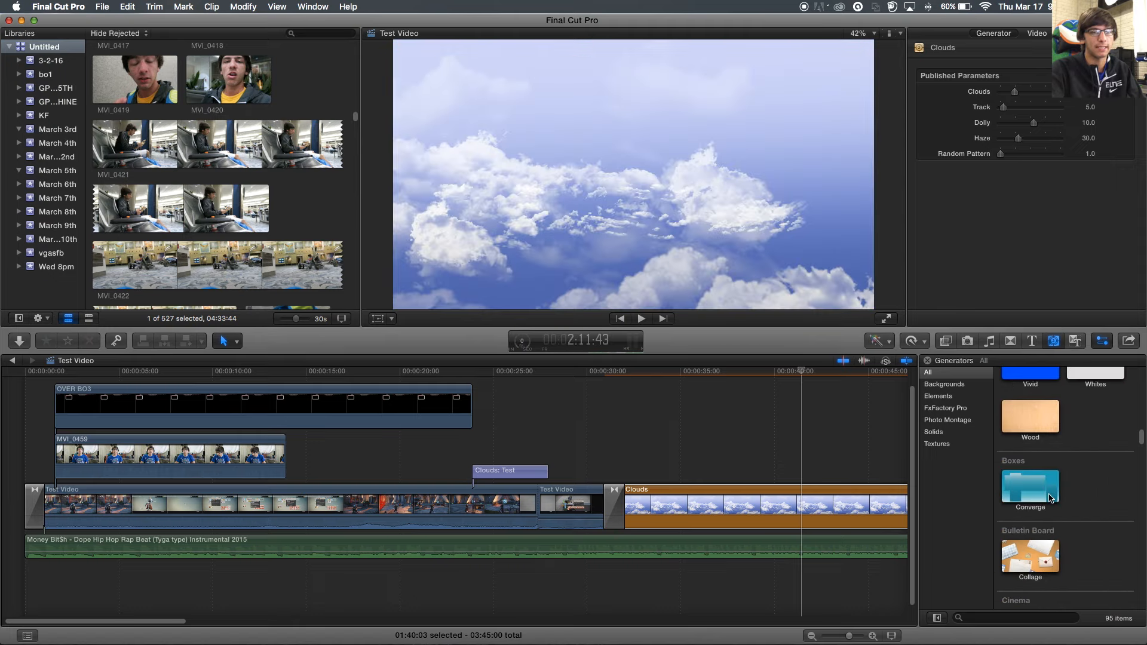
click(816, 509)
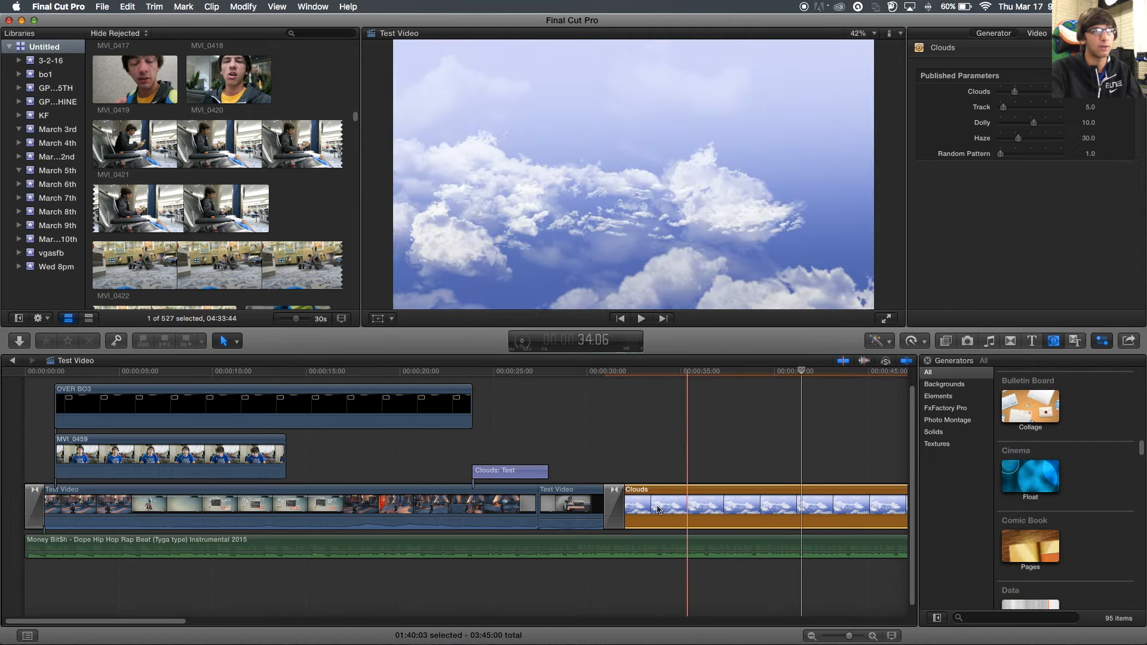
- Delete the Clouds background clip from the end of the timeline
key(Delete)
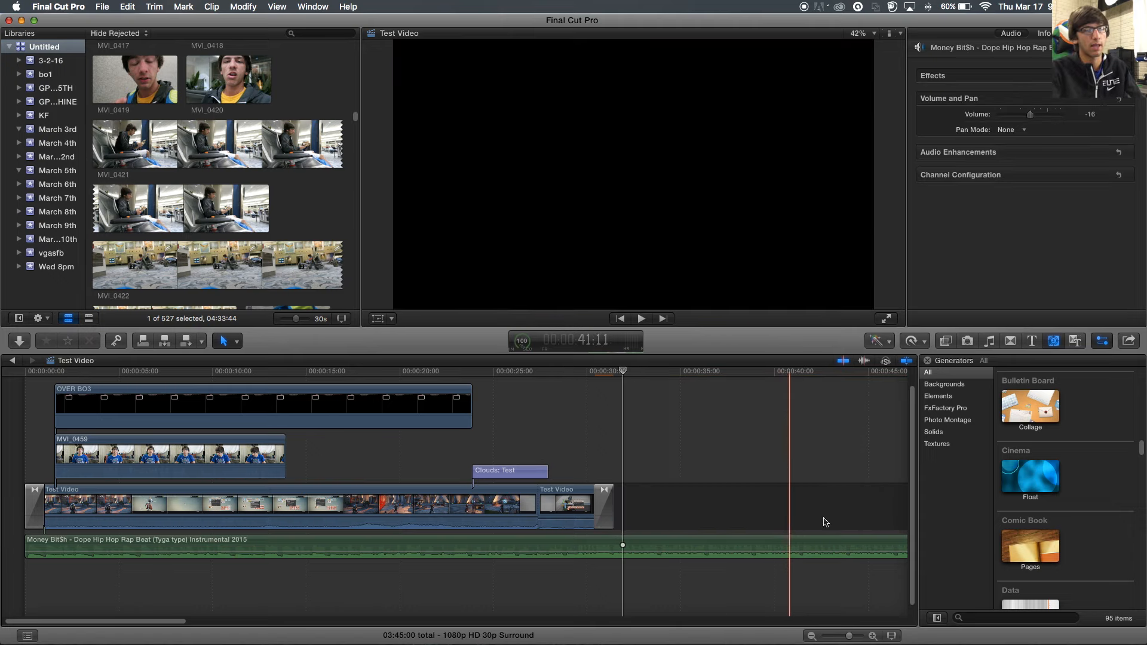
scroll(1037, 503, down, 5)
scroll(1035, 504, down, 15)
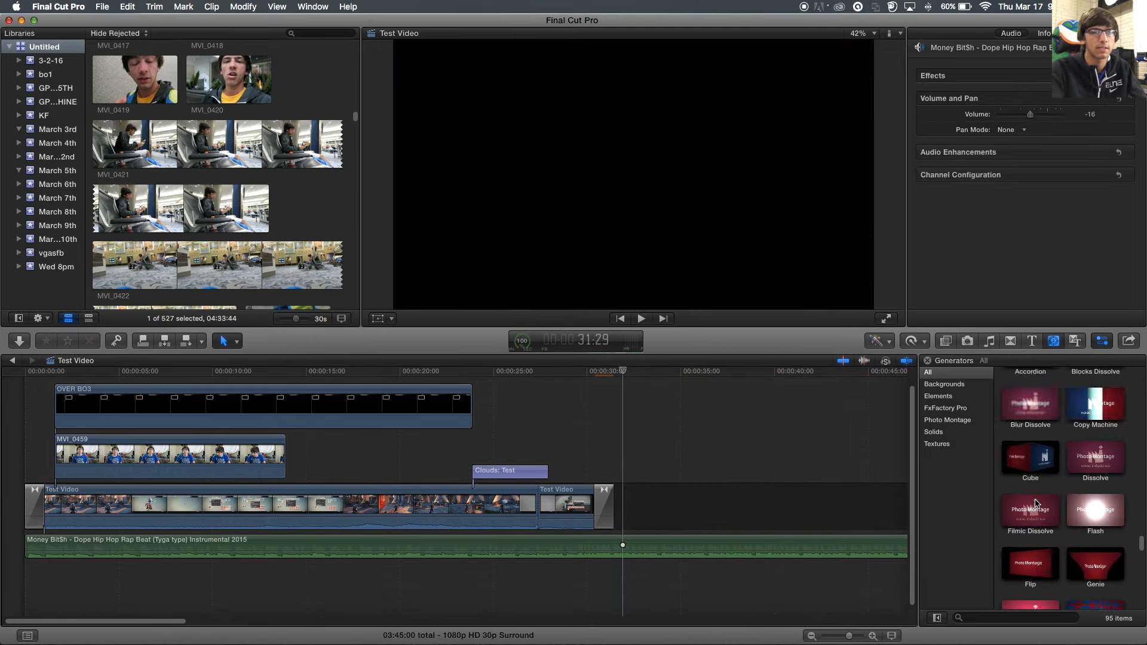
scroll(1033, 505, down, 10)
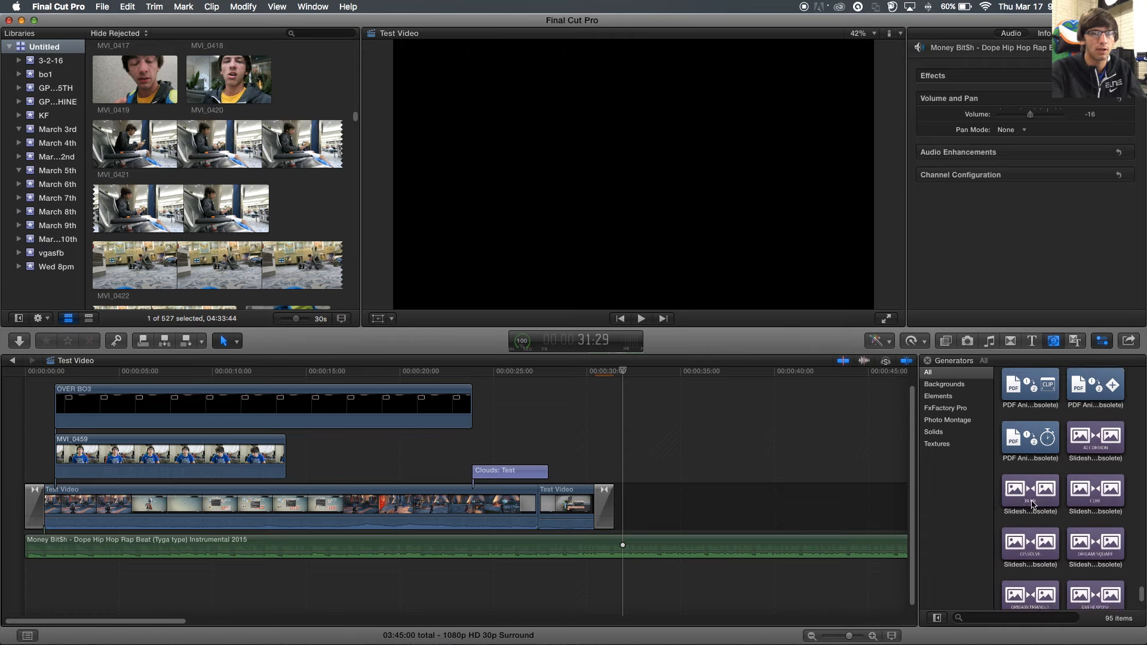
scroll(1038, 502, up, 10)
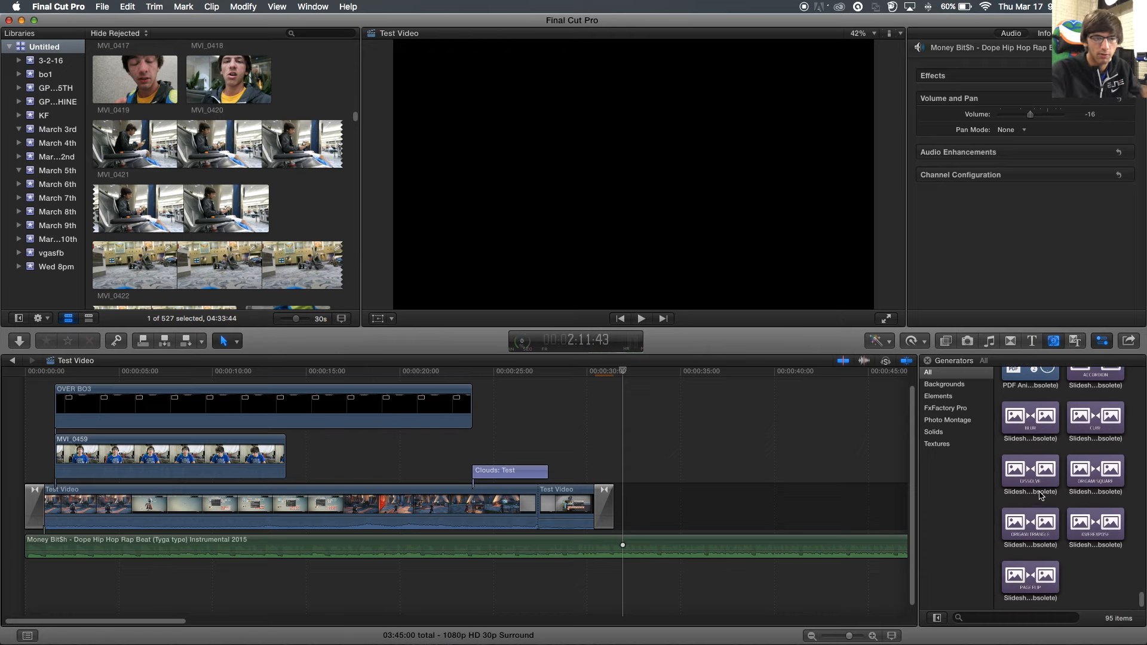
scroll(1043, 491, up, 8)
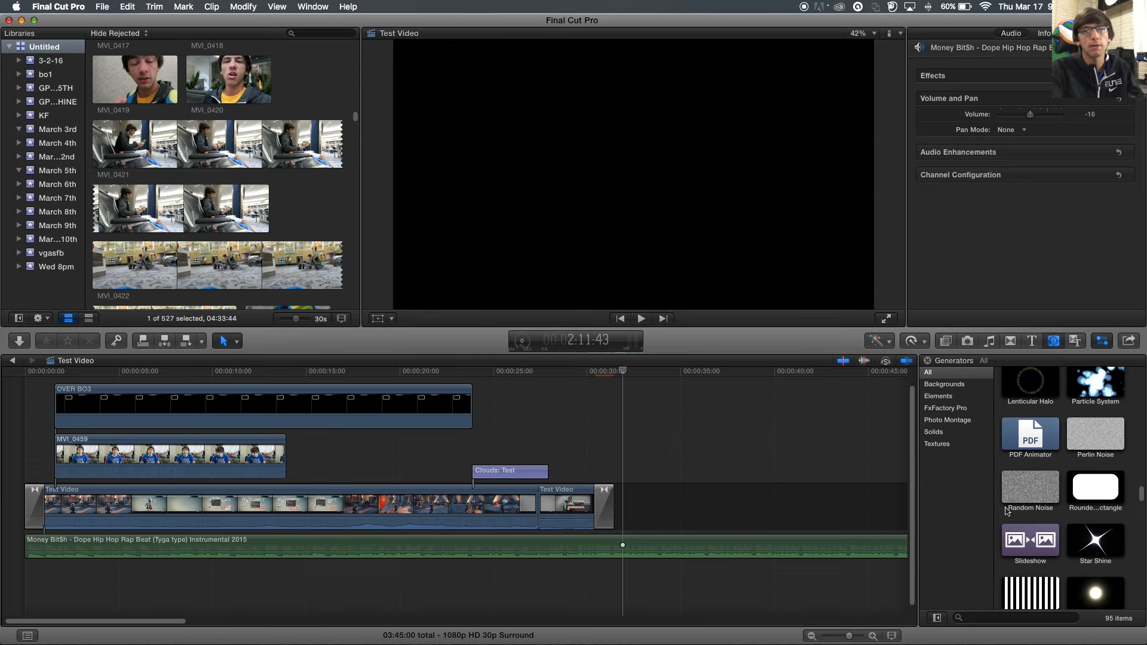
scroll(1008, 513, up, 8)
scroll(1007, 511, up, 5)
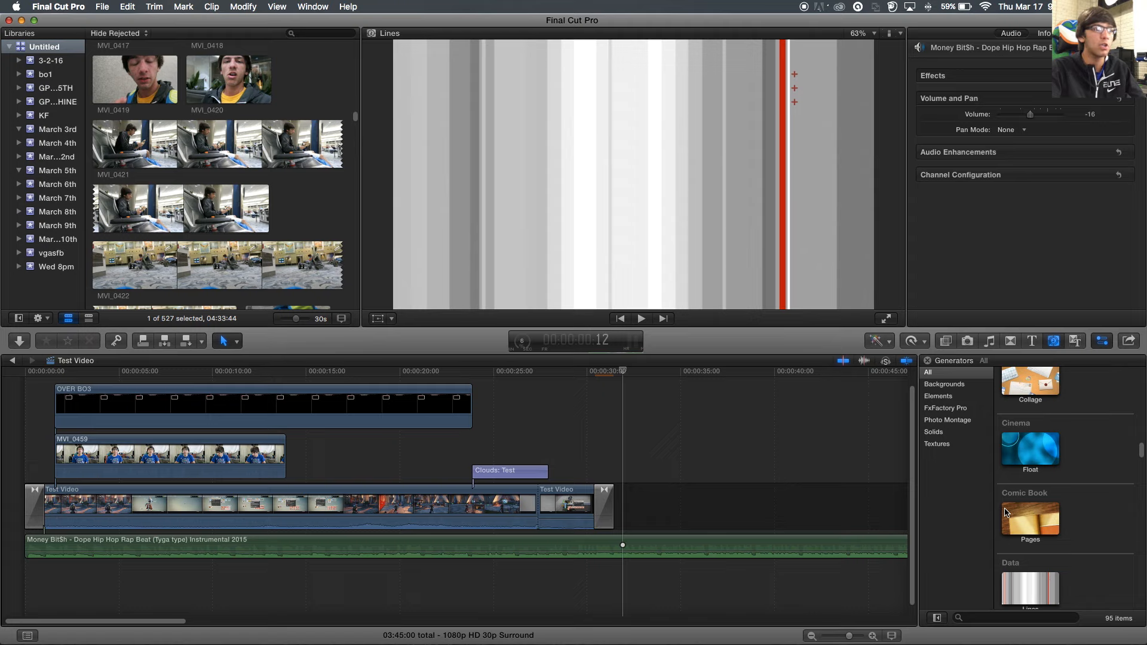
scroll(1013, 496, up, 10)
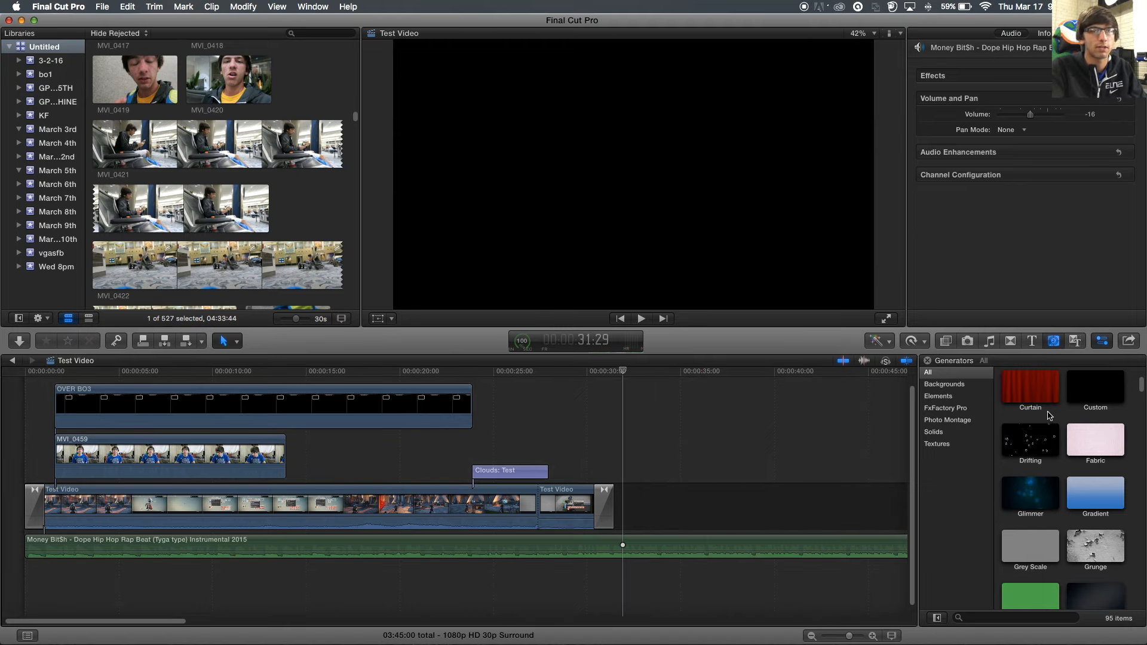
- Preview the Gradient generator, then switch to browsing themes
click(1096, 493)
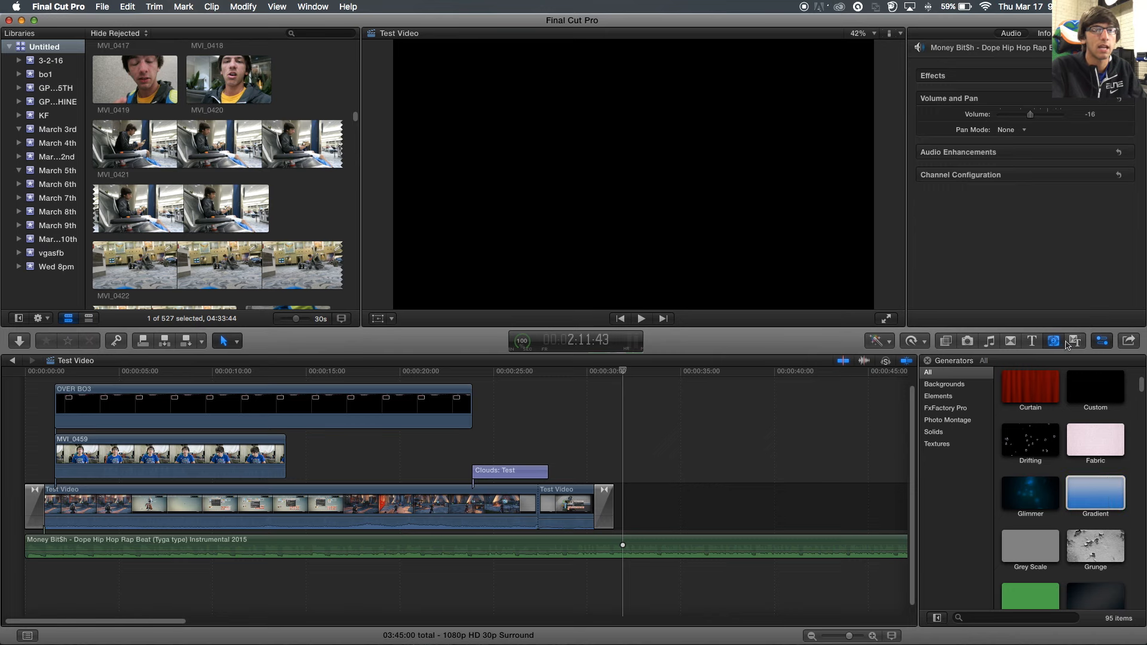
click(1074, 342)
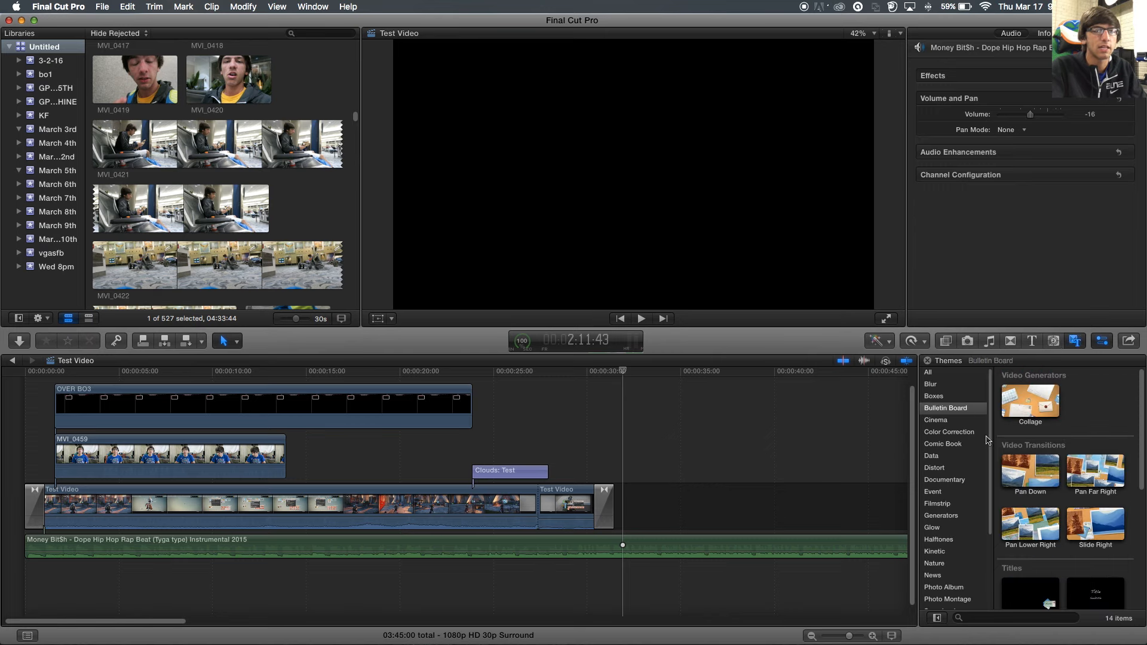
scroll(999, 446, down, 8)
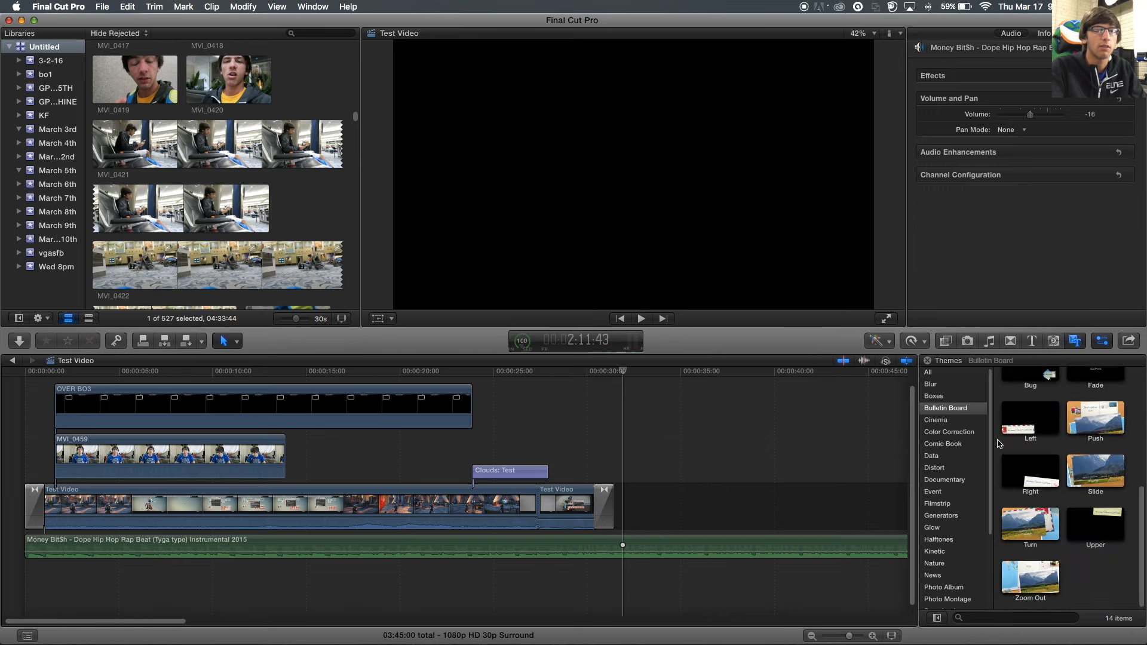
scroll(1038, 458, up, 8)
scroll(1039, 459, up, 1)
- Preview the Pan Down transition and the Transitions themes, then hide the browser
click(1040, 468)
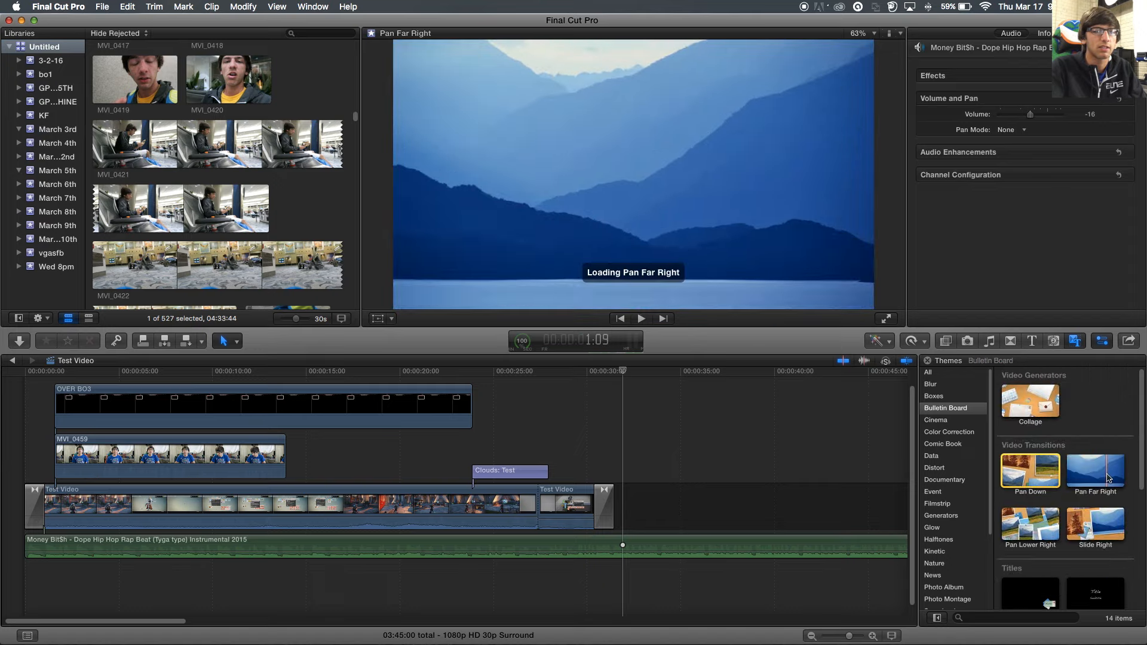
scroll(945, 473, down, 5)
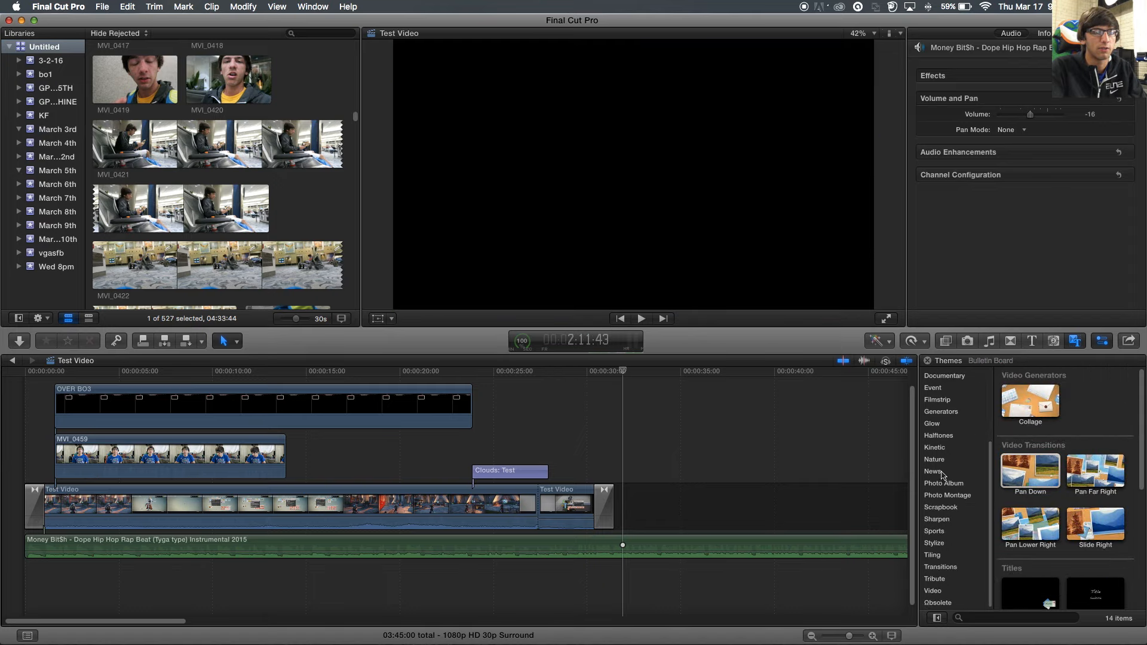
click(930, 571)
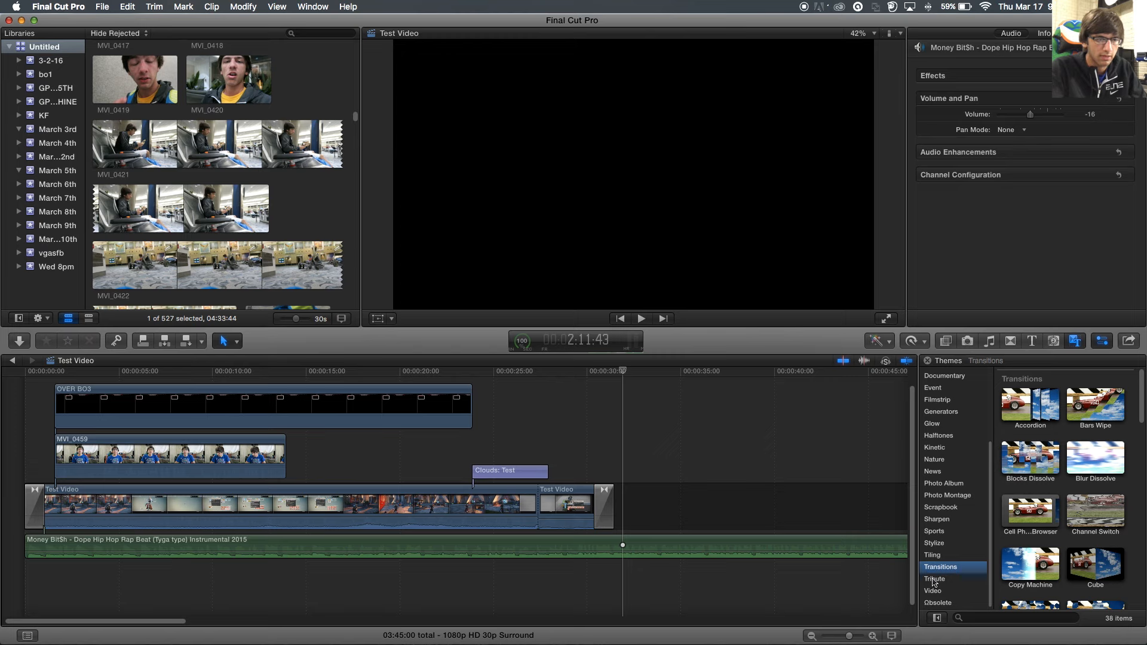
click(1017, 512)
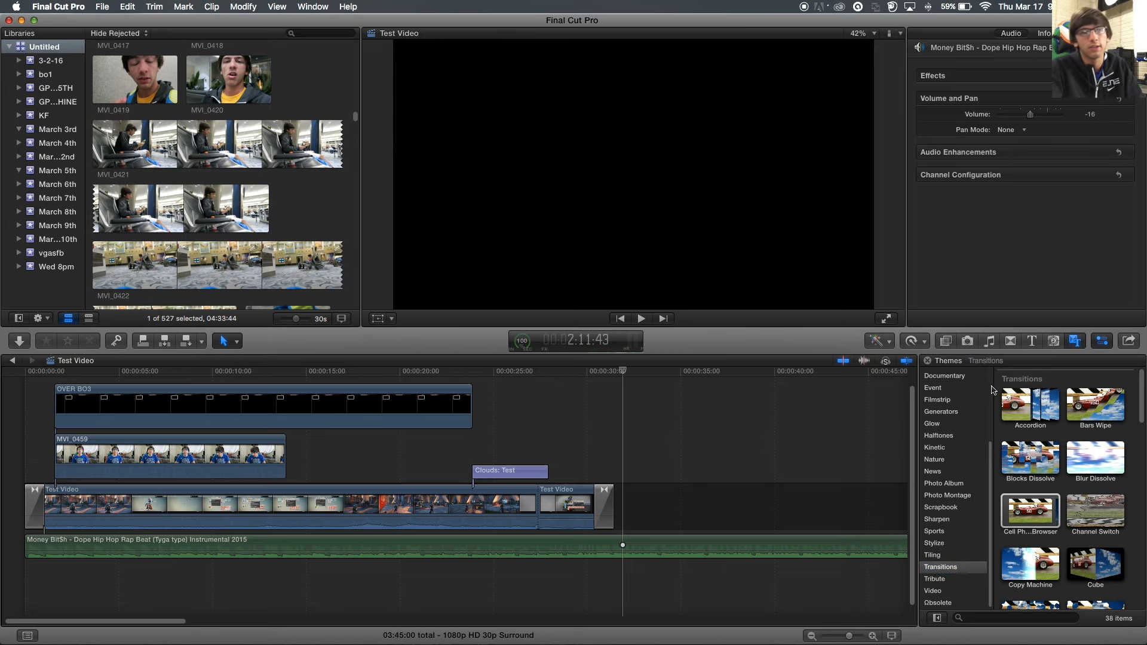
click(1081, 342)
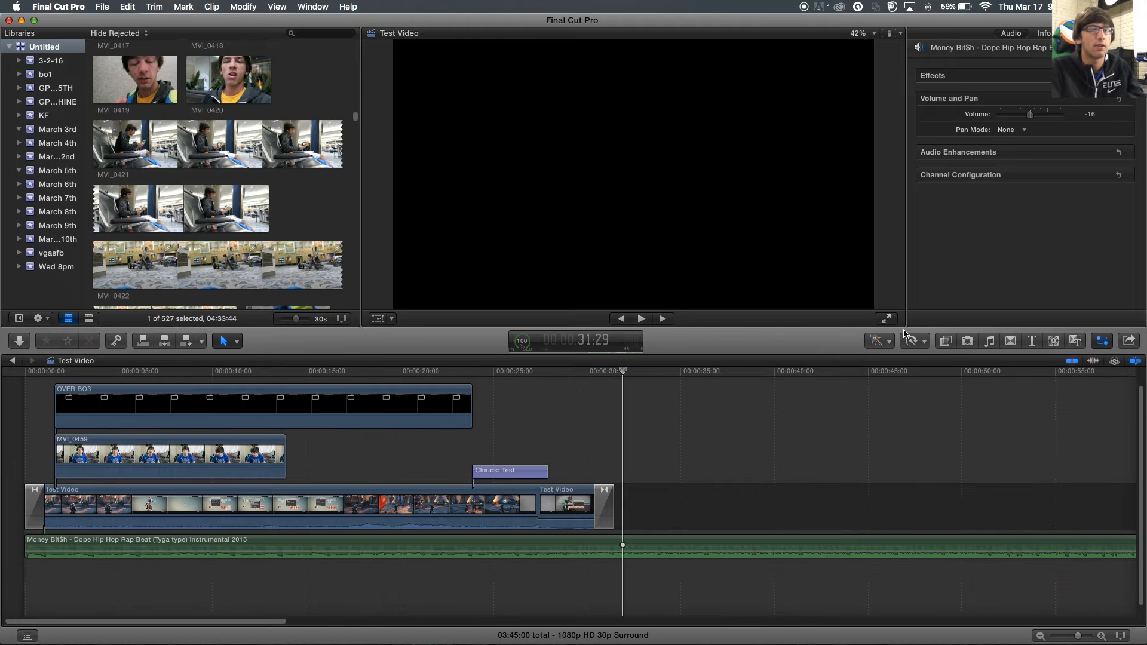
- Play back the gameplay with its webcam overlay, then switch to Safari's YouTube page
click(890, 342)
click(890, 344)
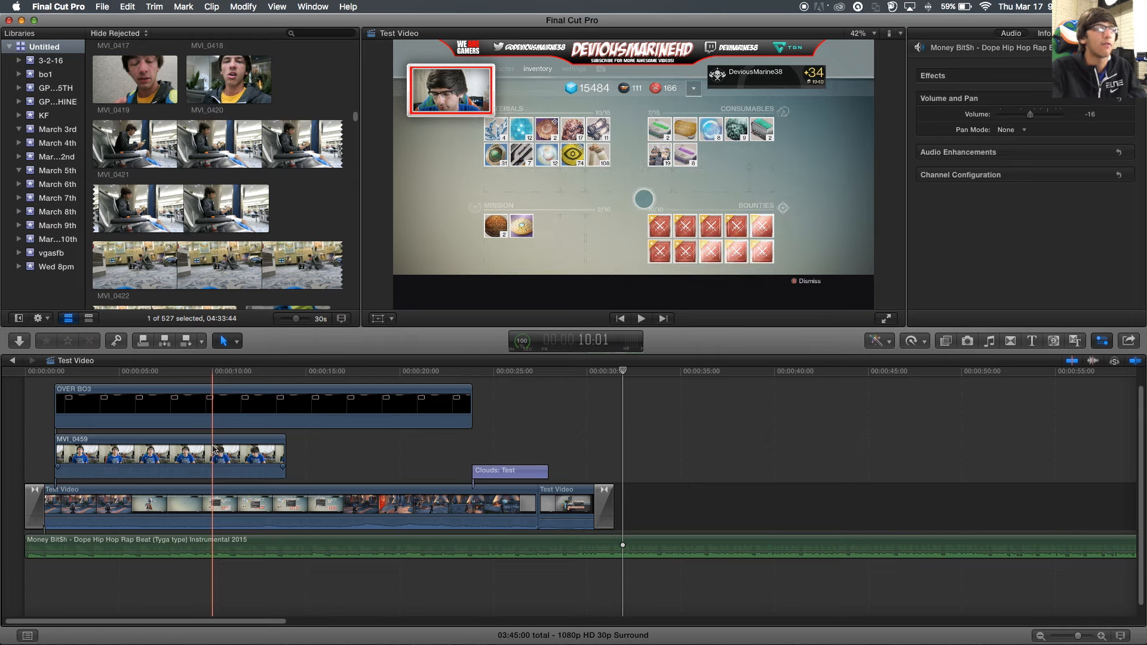
key(space)
key(space)
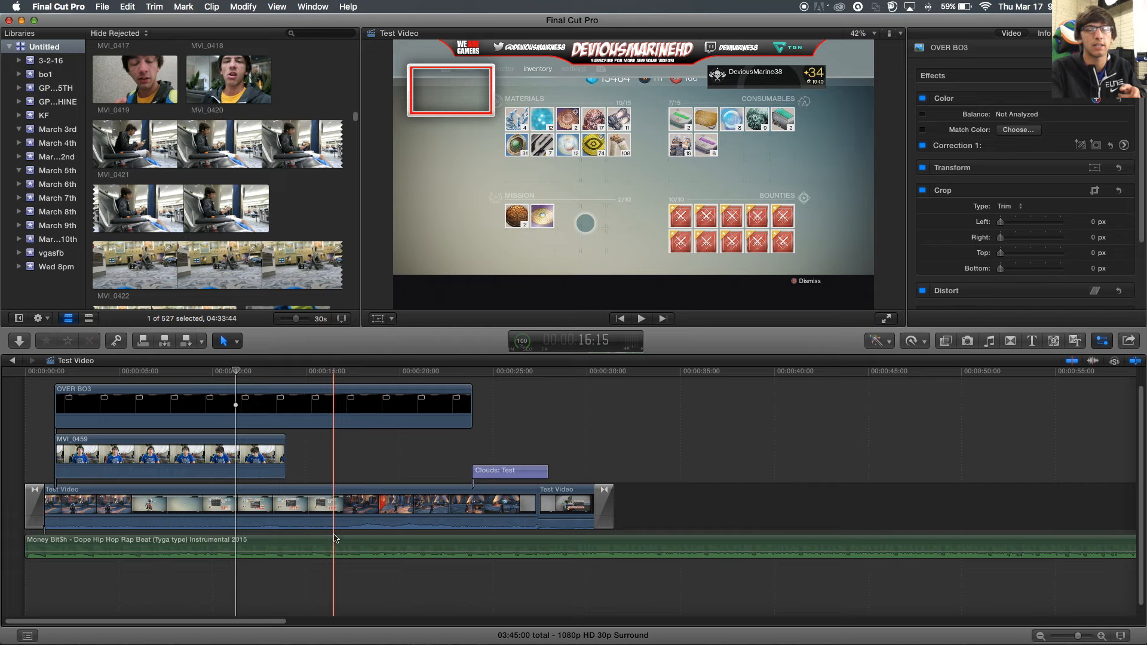
key(super+Tab)
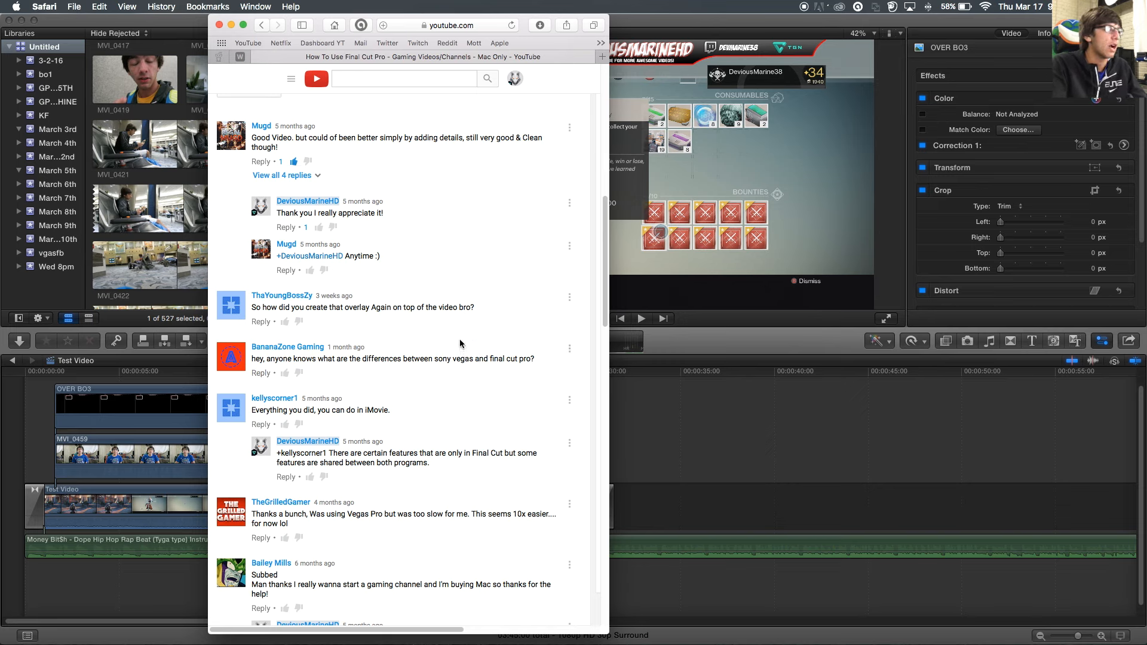
- Scroll through the YouTube video's comments in Safari
scroll(279, 434, down, 1)
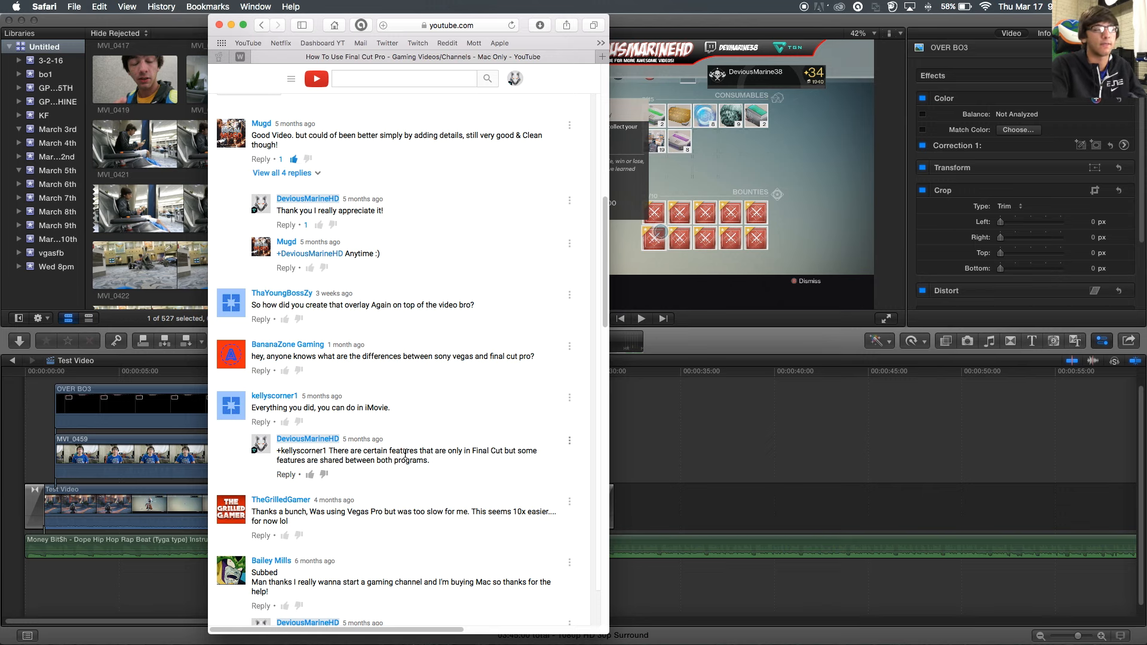
scroll(389, 452, down, 5)
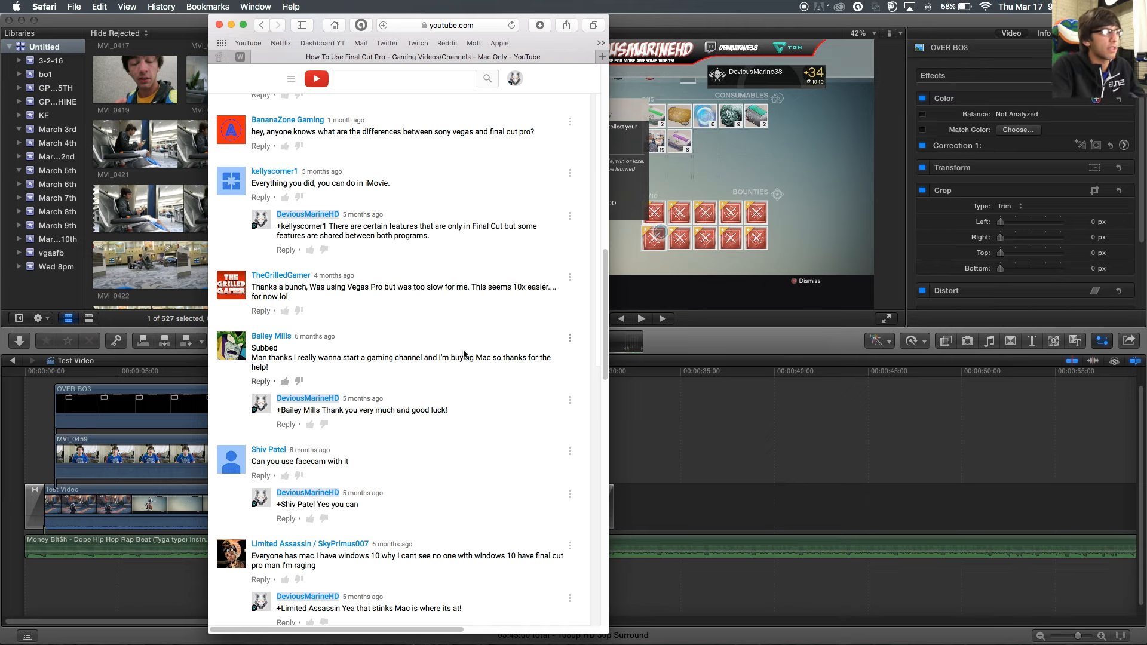
scroll(464, 355, down, 1)
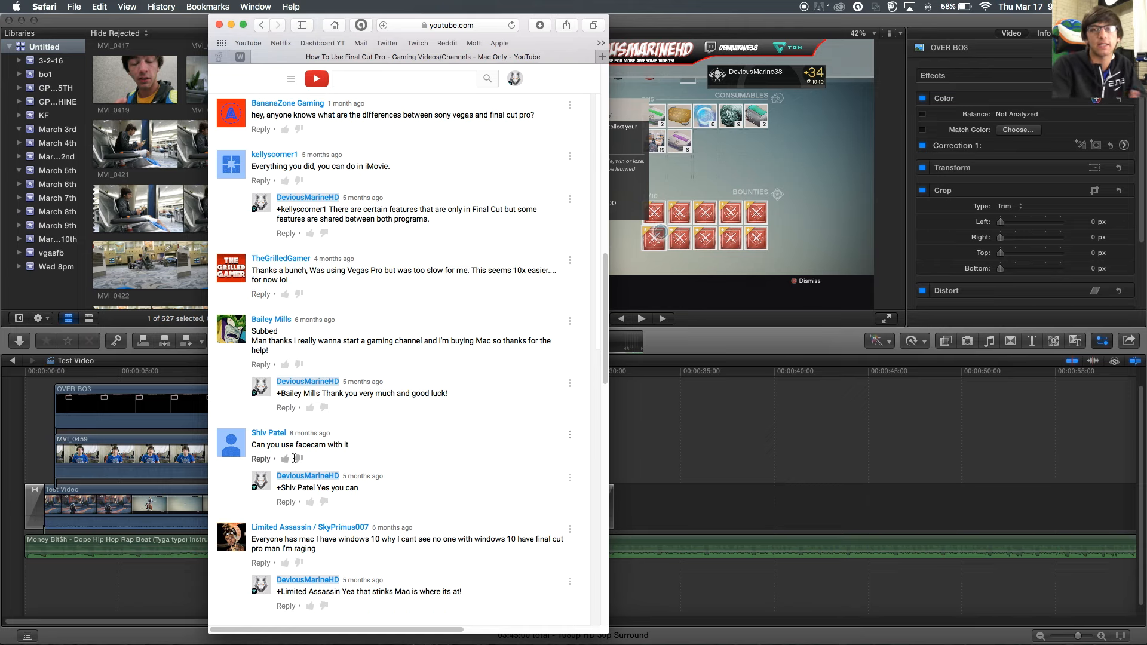
scroll(295, 459, down, 5)
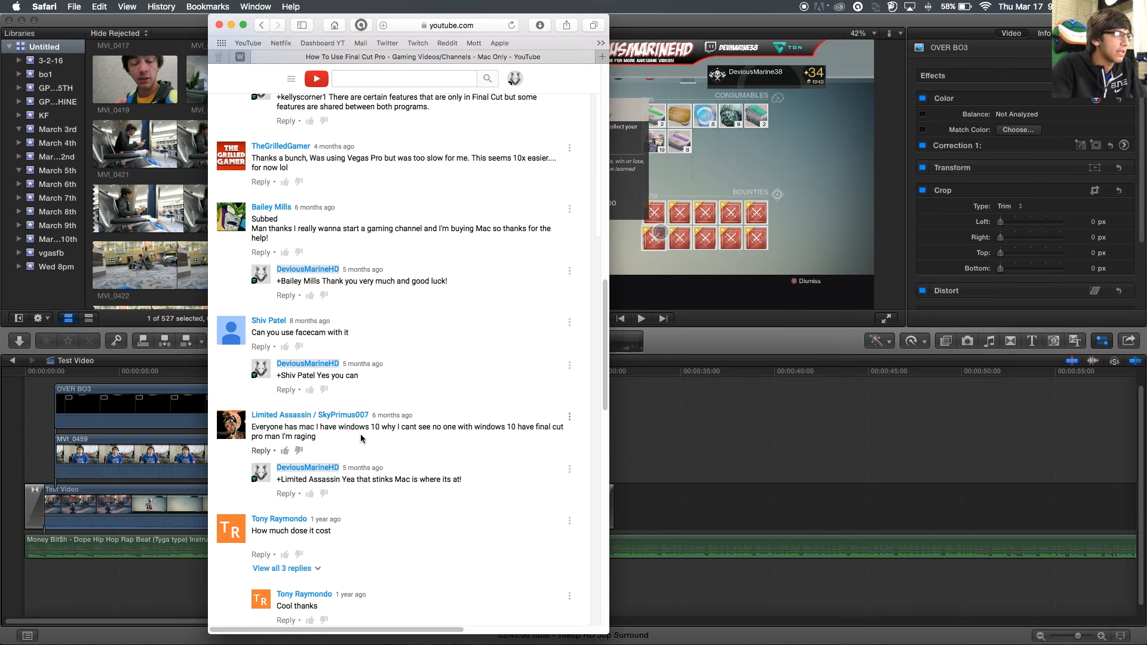
scroll(362, 437, down, 1)
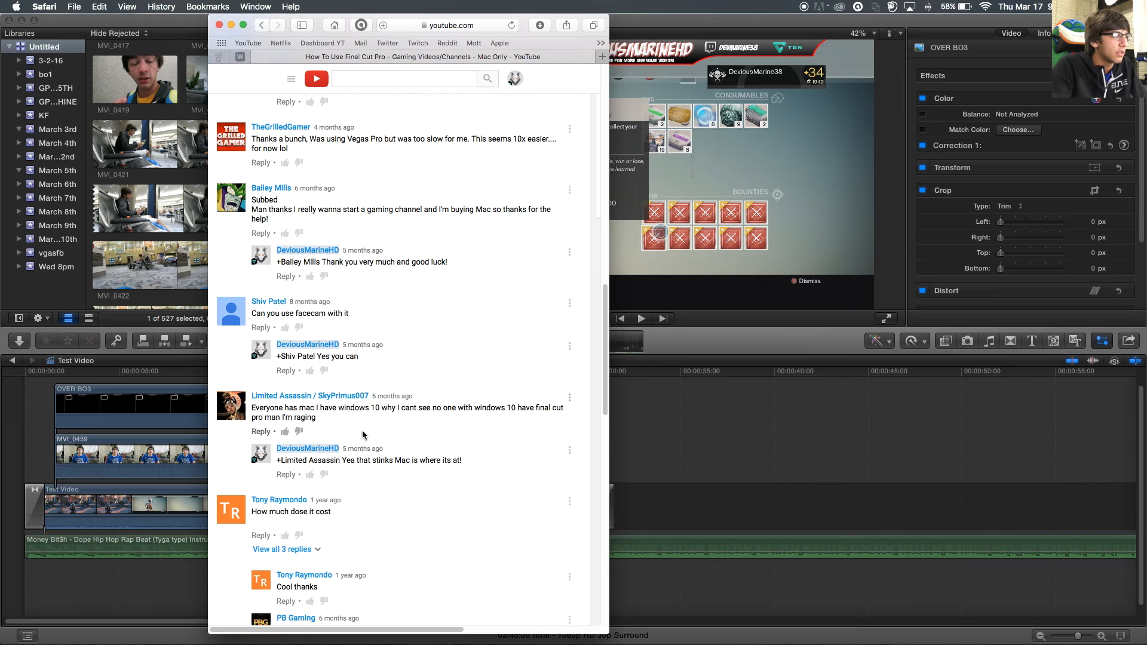
scroll(362, 435, down, 10)
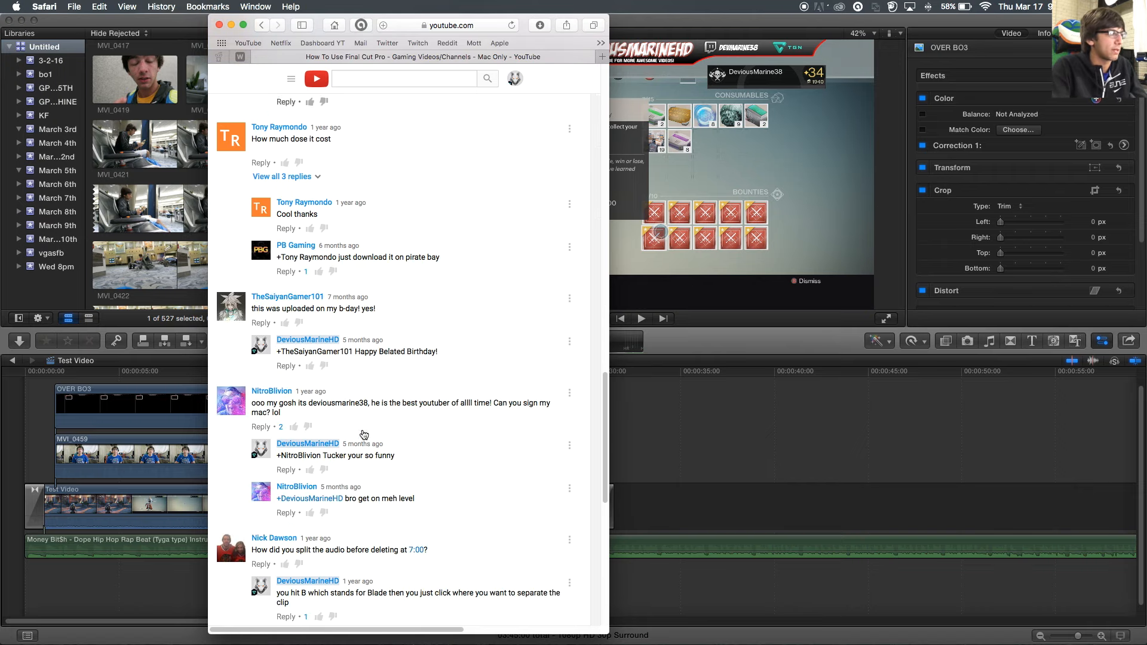
scroll(310, 251, up, 2)
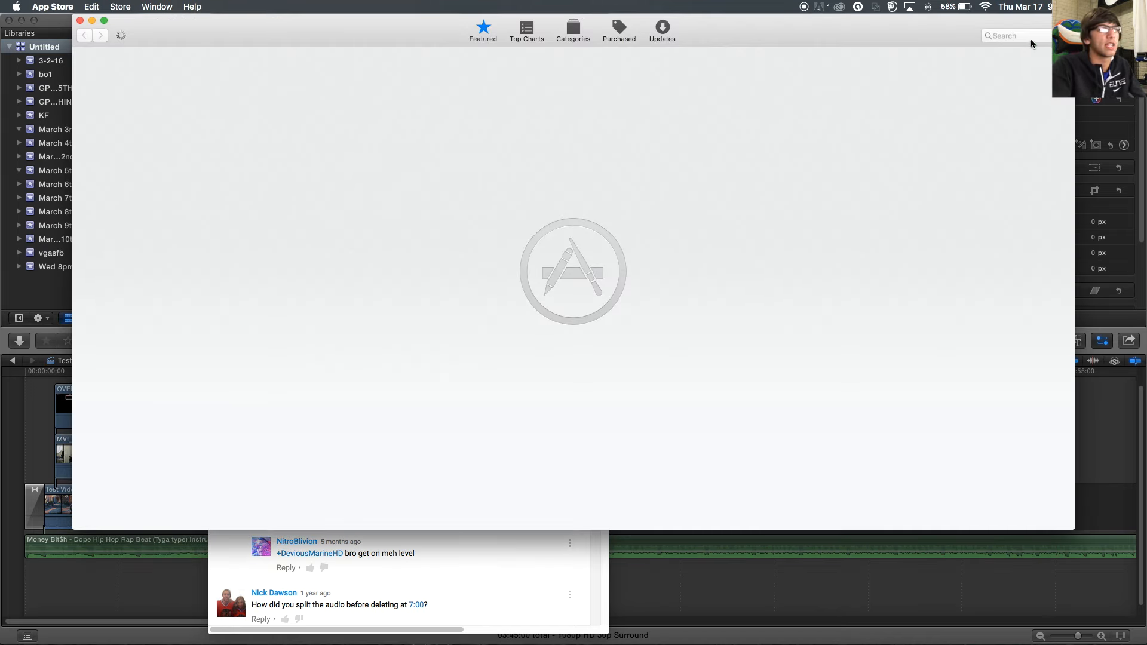
- Search the App Store for 'final cut'
click(1030, 37)
text(final cu)
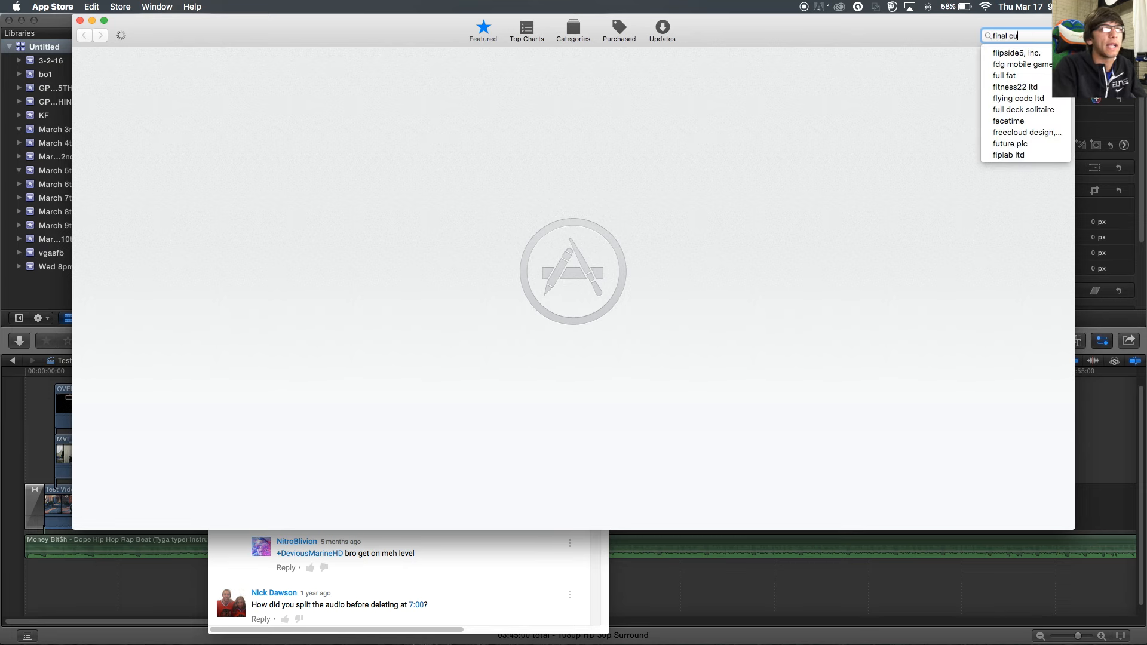
text(t)
key(Return)
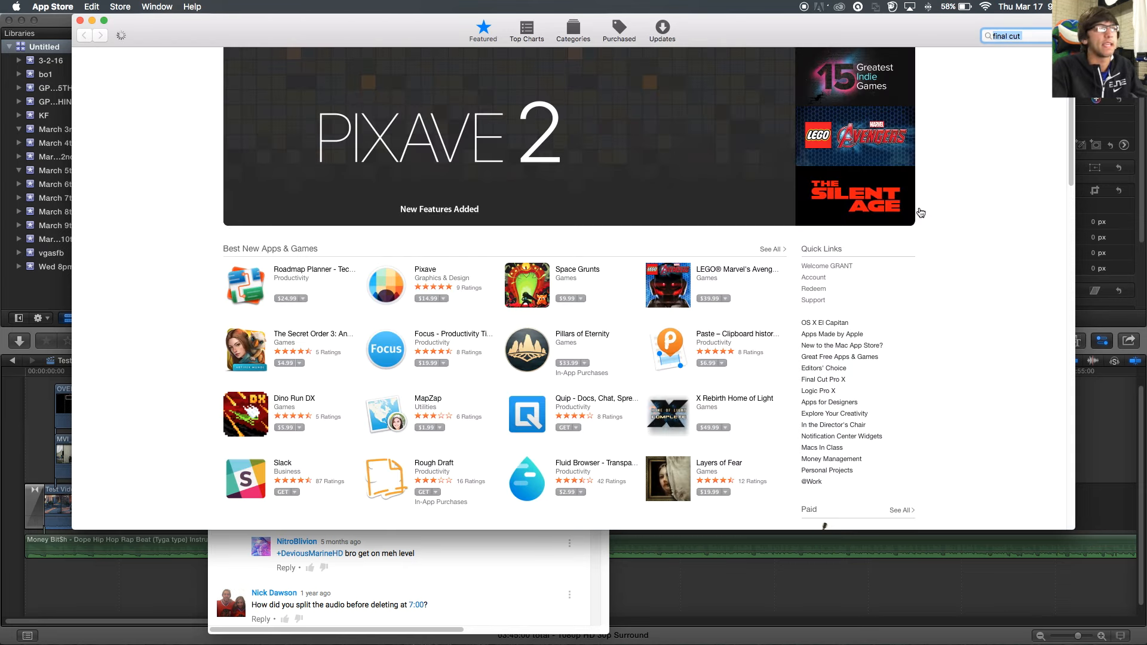
- View the Final Cut Pro X product page priced at $299.99, then close it
drag(230, 26, 227, 116)
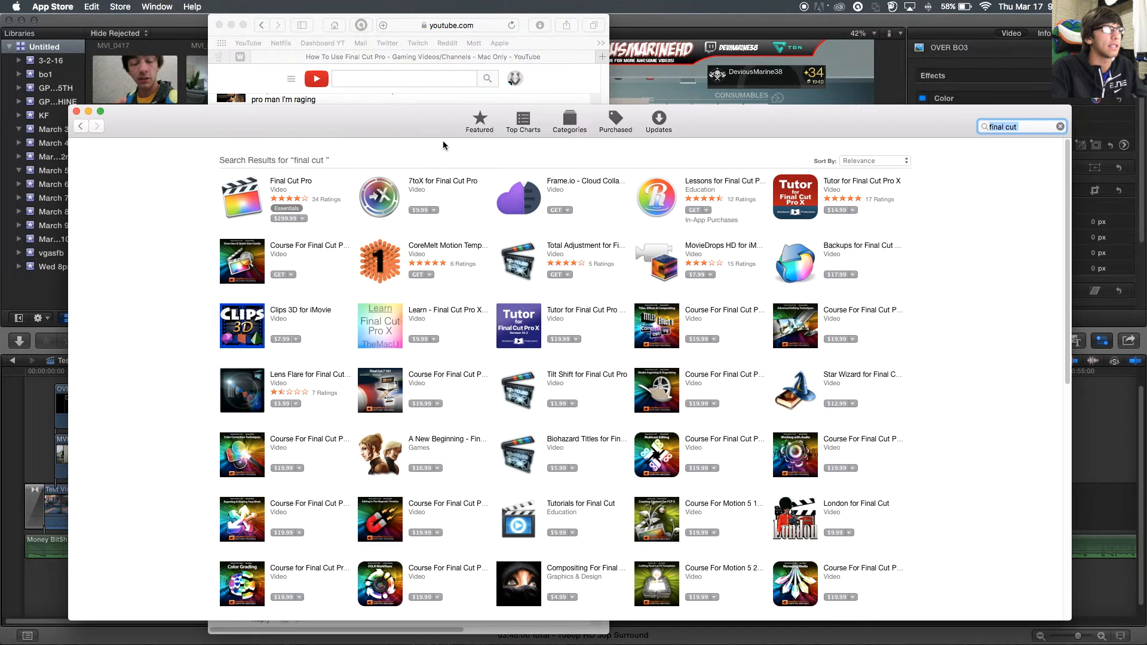
click(291, 183)
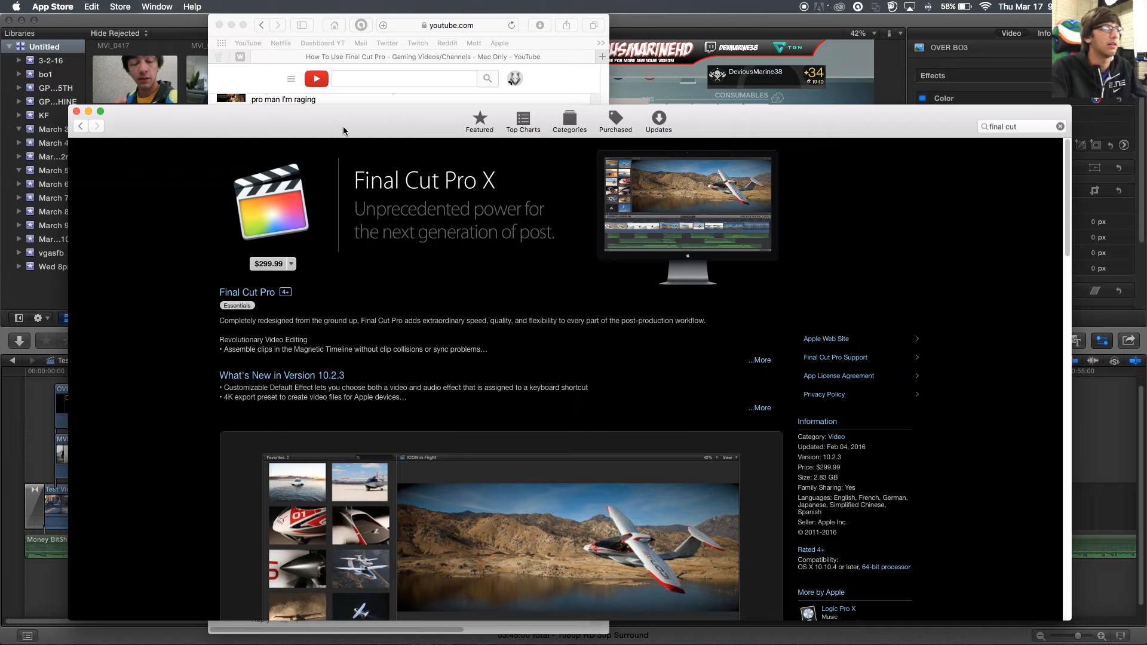
drag(343, 130, 338, 40)
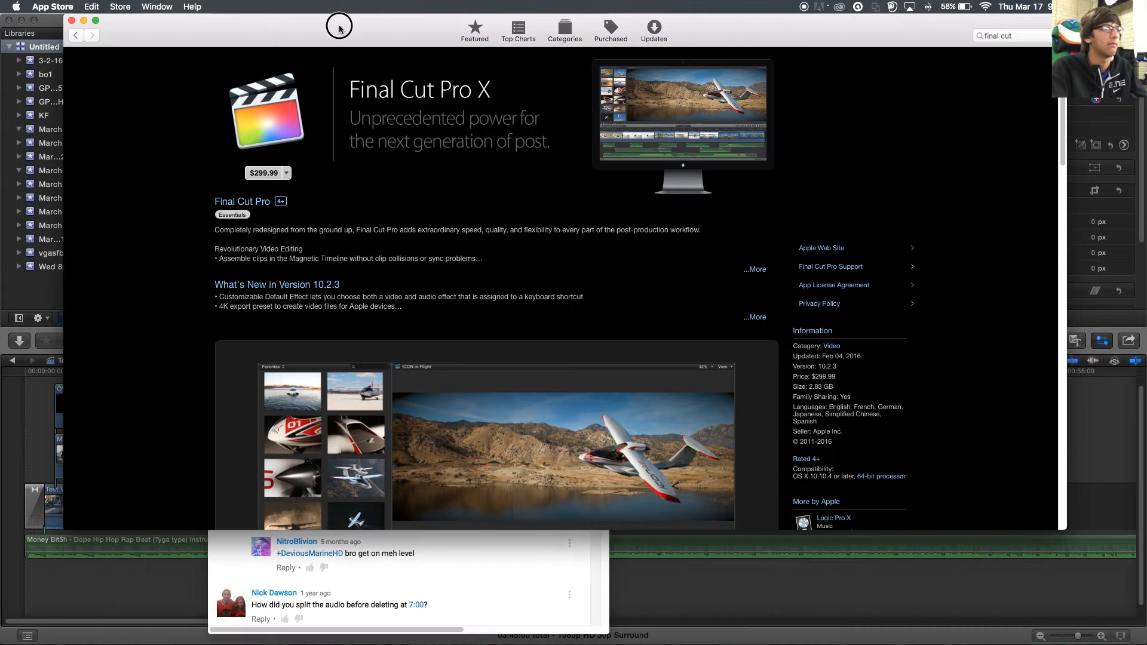
scroll(438, 285, down, 8)
scroll(438, 285, up, 6)
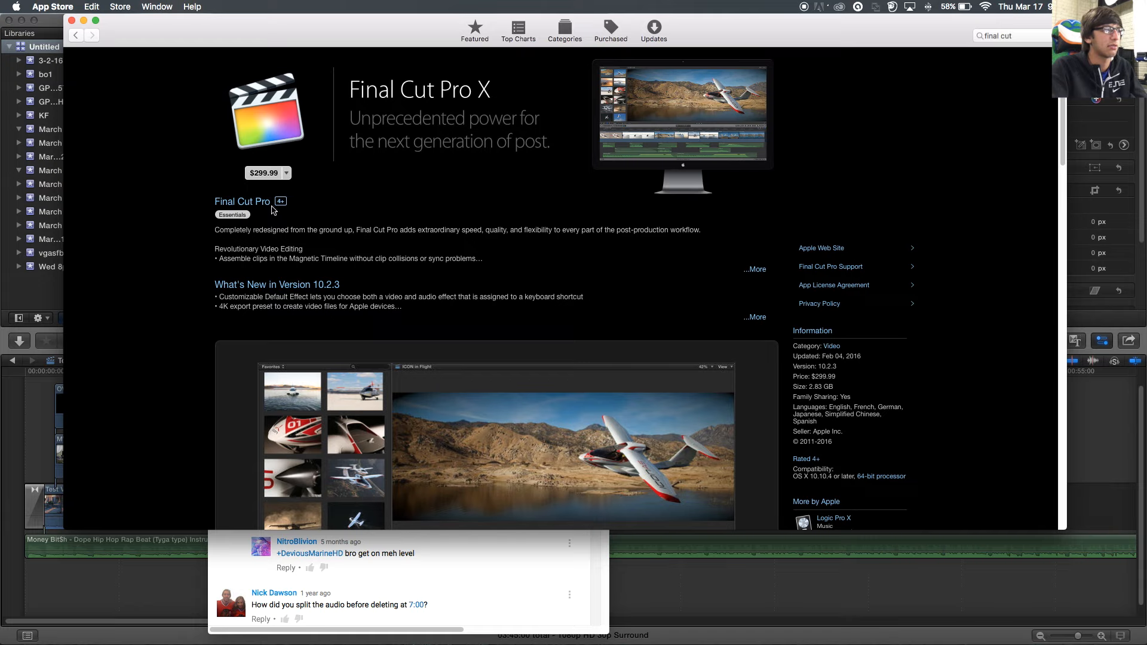
click(72, 20)
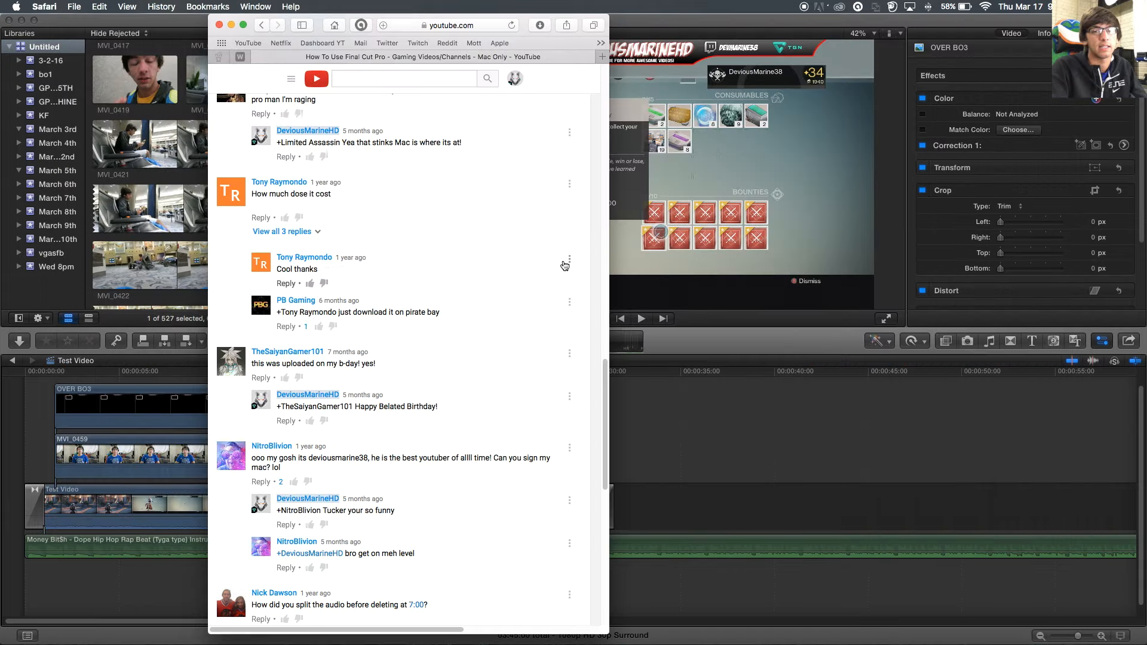
- Scroll down through the YouTube comments to the question about cost
scroll(420, 445, down, 2)
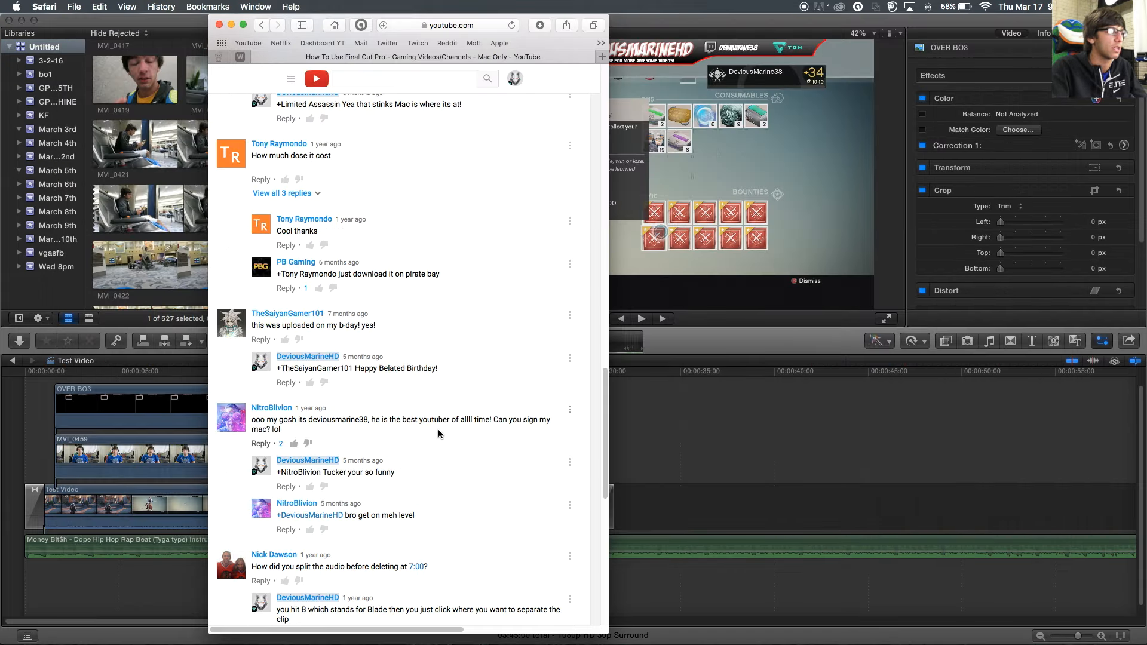
scroll(371, 563, down, 1)
scroll(371, 564, down, 3)
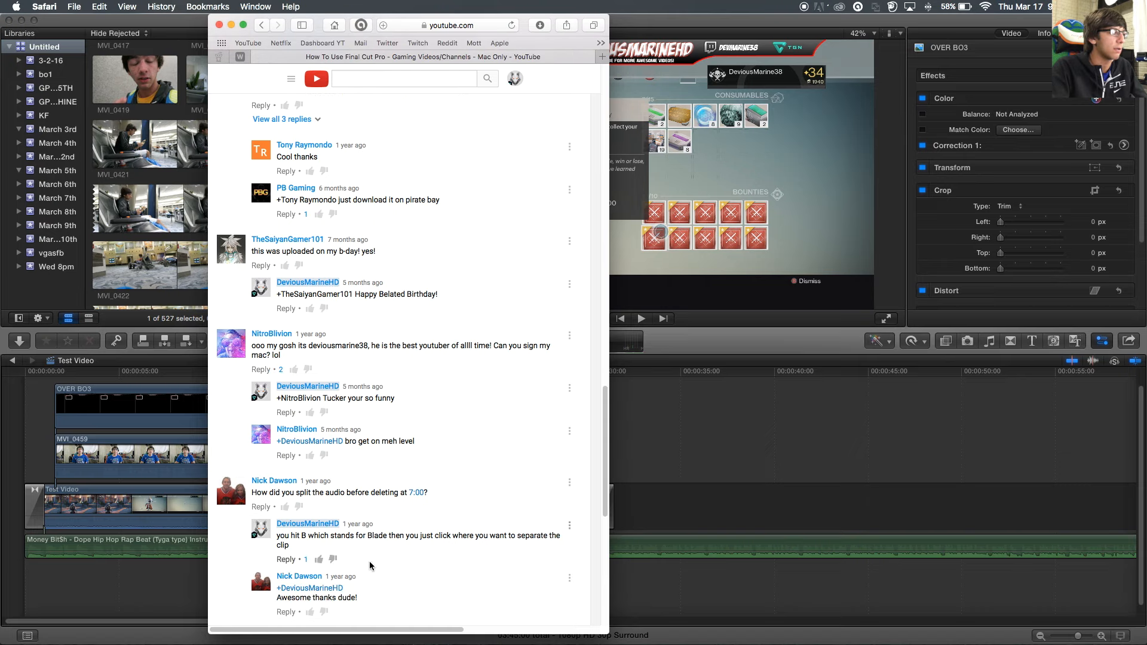
scroll(410, 501, down, 2)
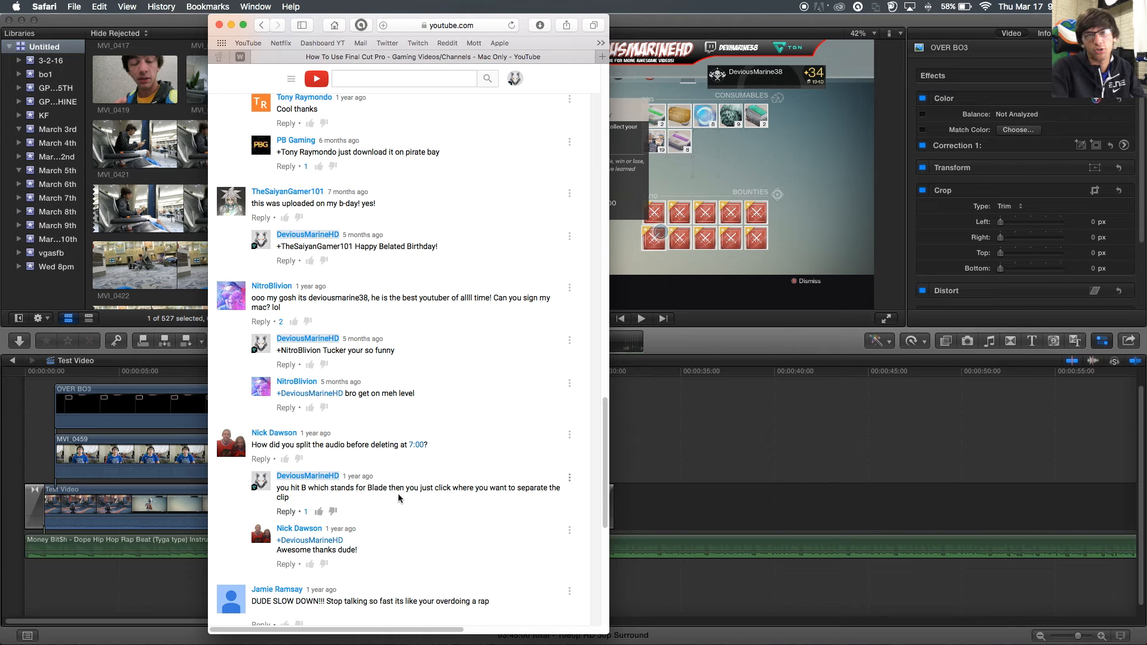
scroll(398, 453, down, 3)
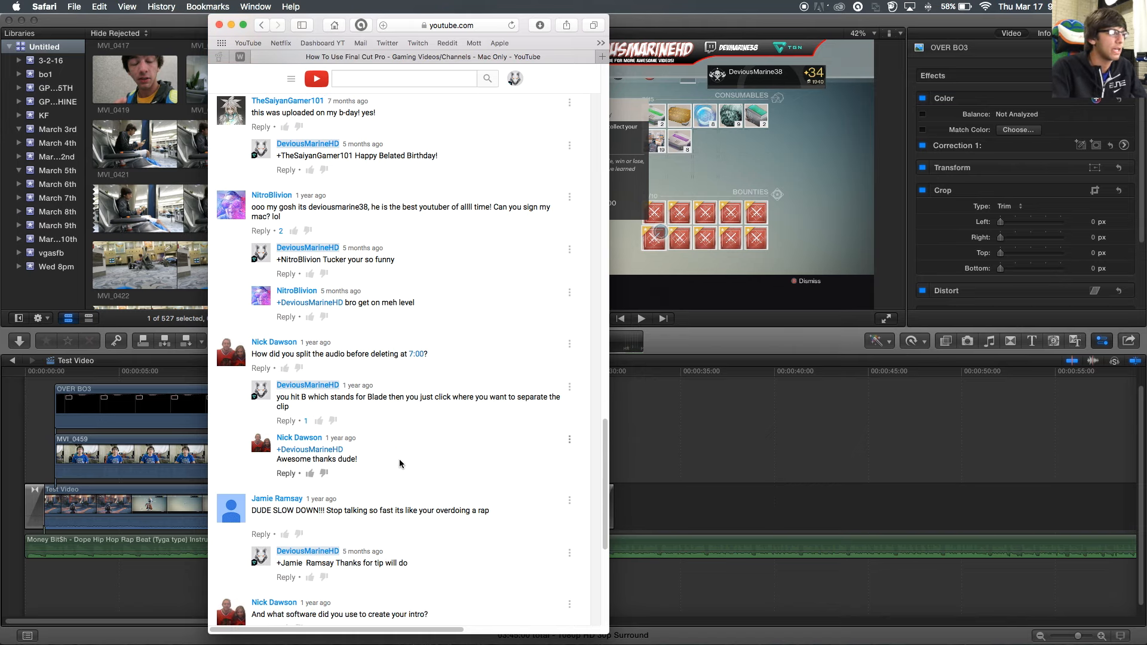
scroll(400, 455, down, 1)
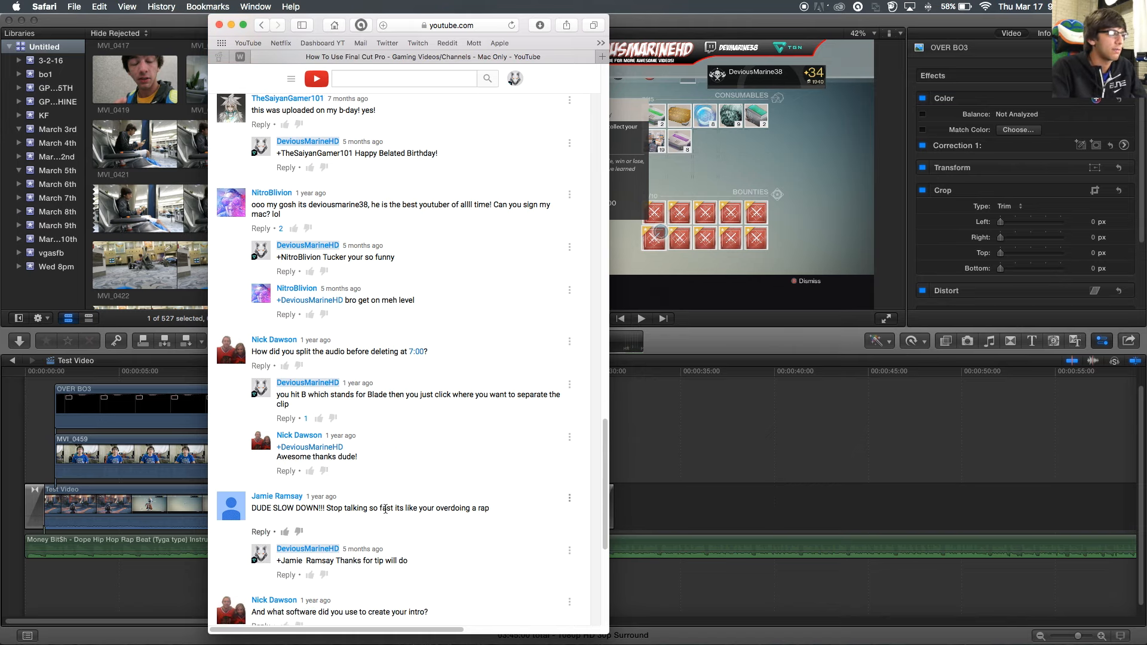
scroll(385, 430, down, 5)
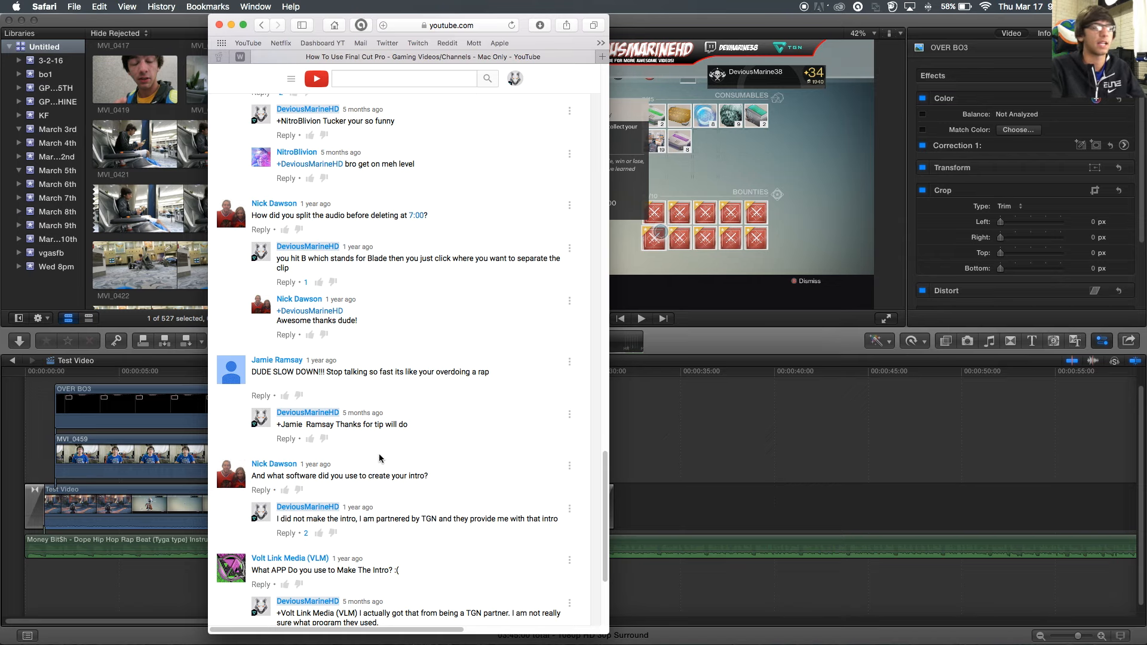
scroll(380, 459, down, 3)
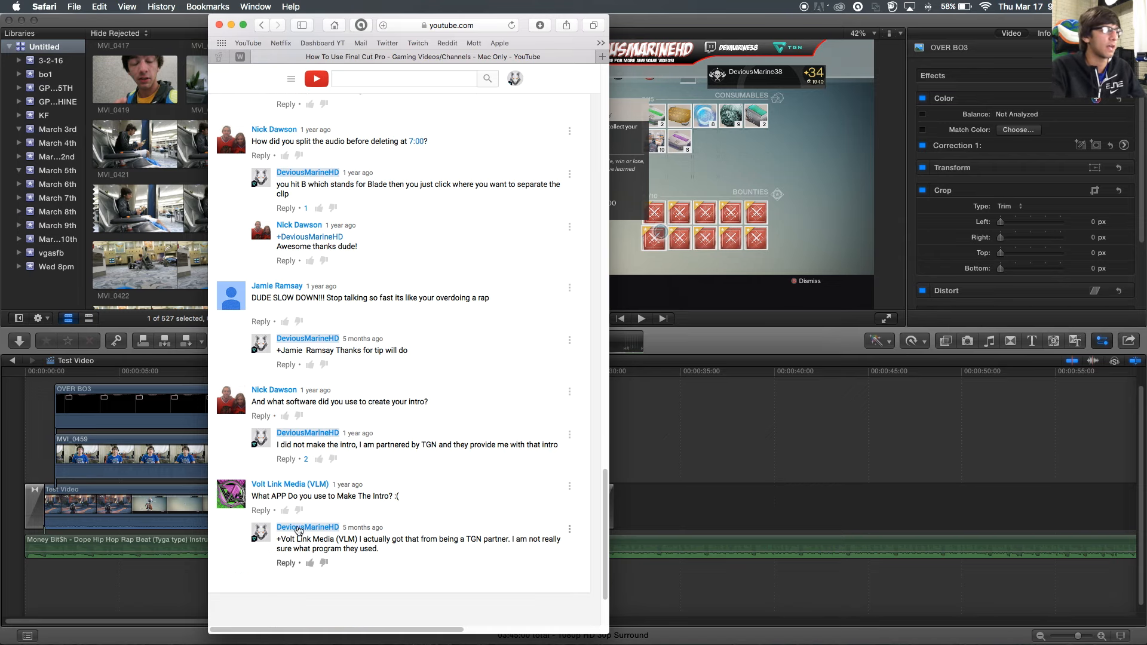
mouse_move(300, 528)
scroll(300, 527, down, 10)
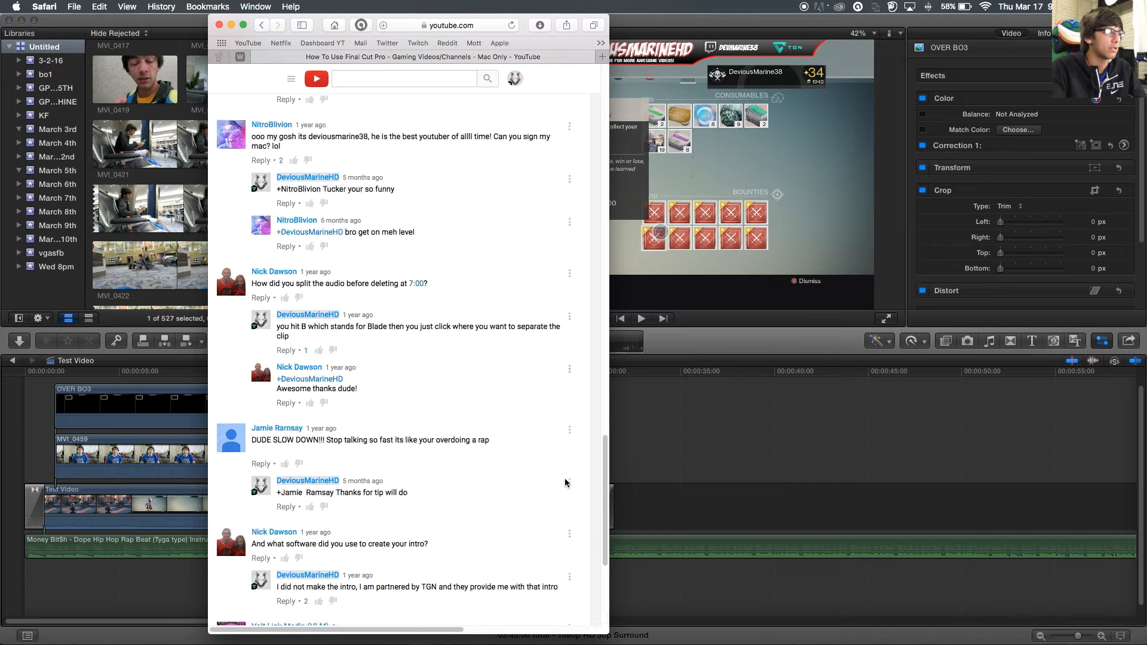
scroll(565, 483, up, 20)
scroll(562, 483, down, 10)
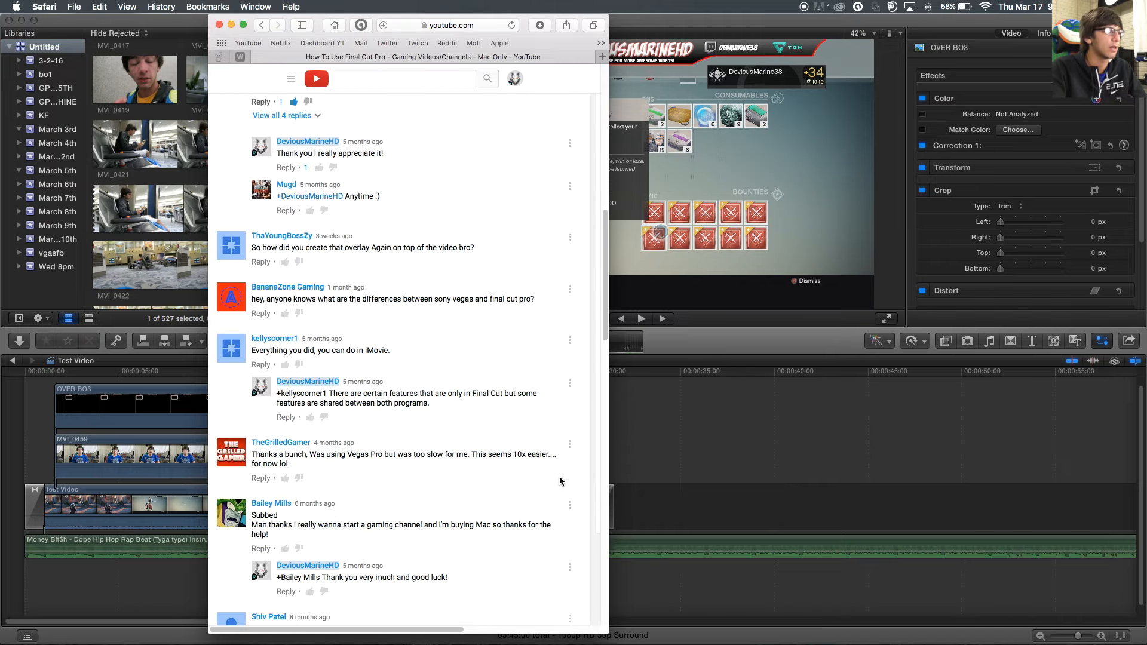
scroll(560, 477, down, 10)
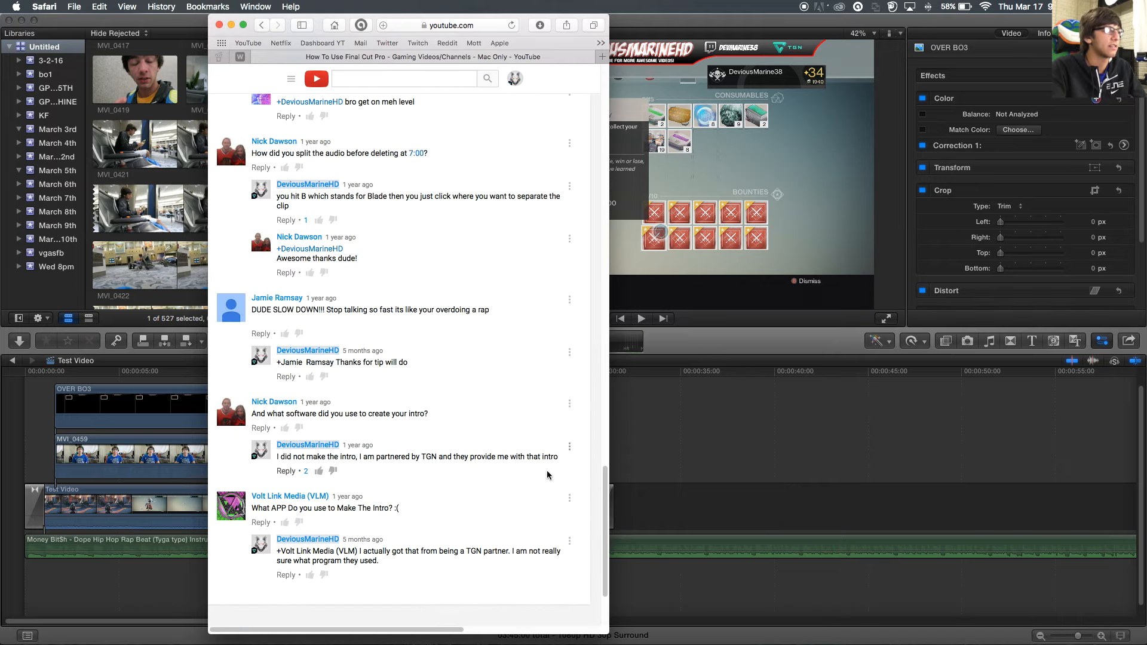
scroll(555, 478, up, 15)
scroll(529, 475, up, 2)
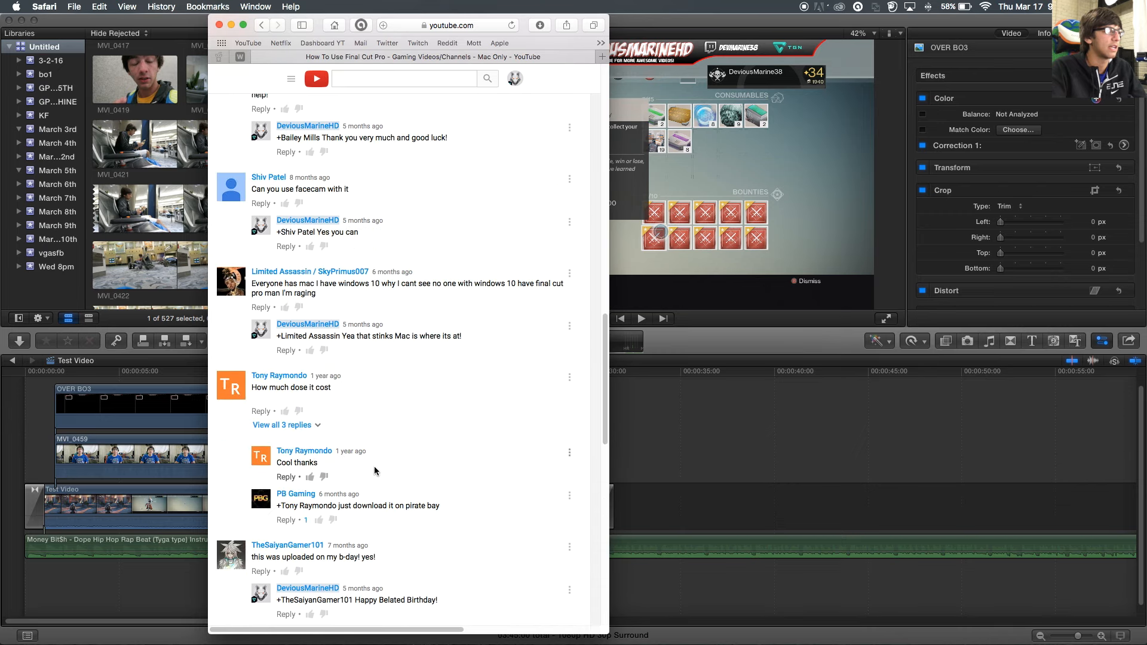
- Expand all 3 replies under the cost question, then close the YouTube window
click(286, 425)
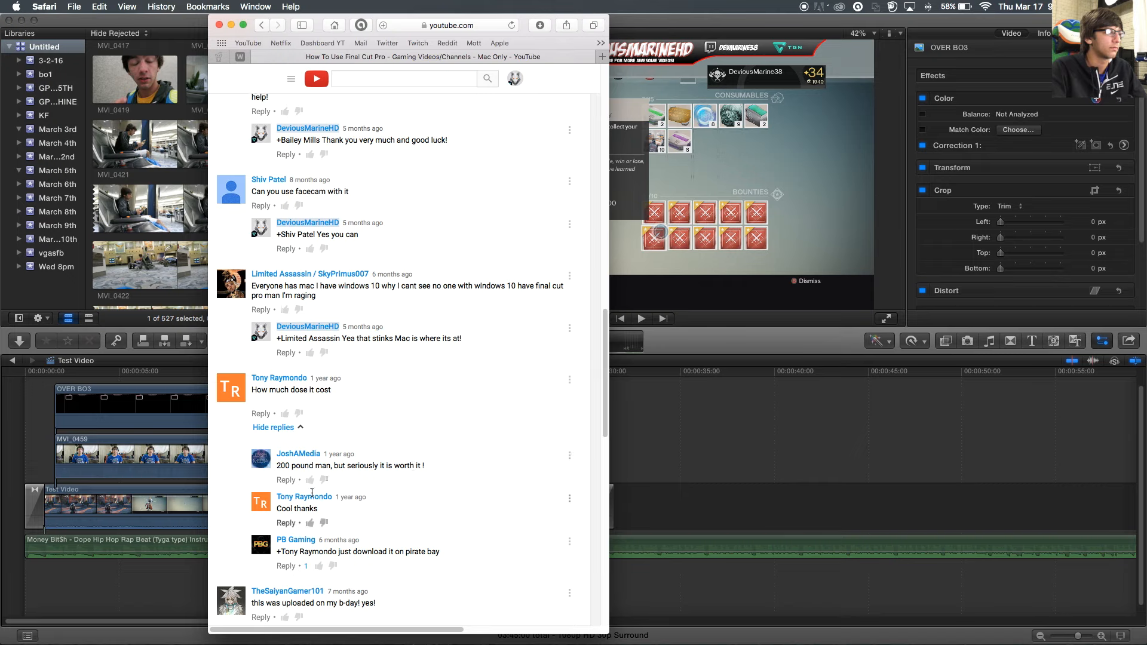
scroll(273, 559, up, 20)
click(219, 26)
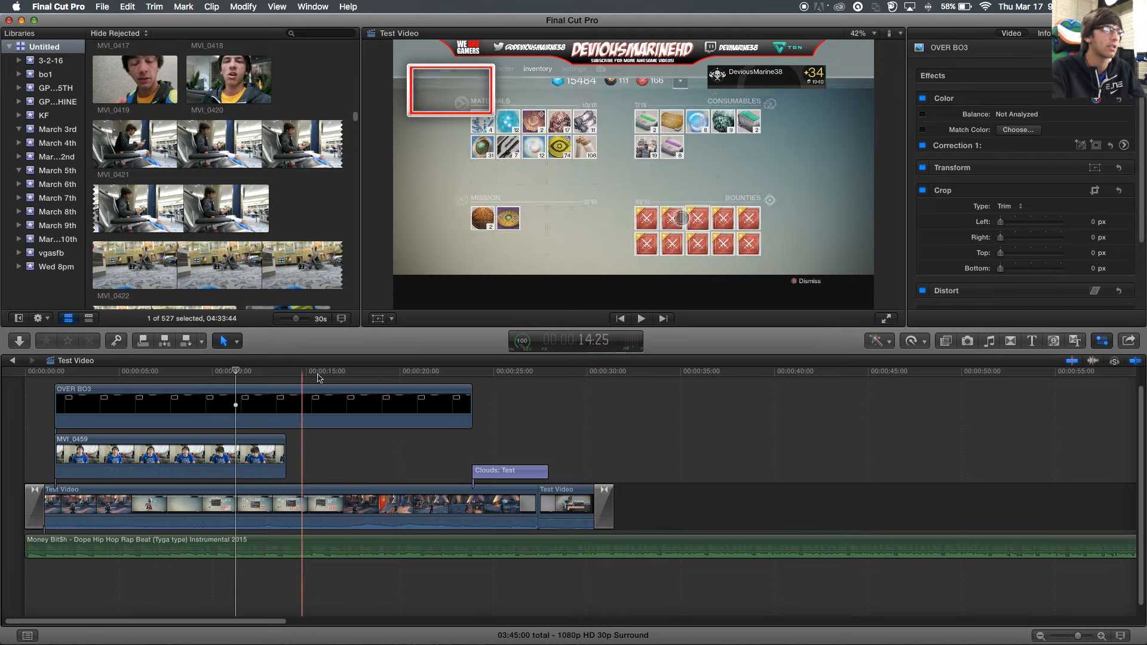
- Share the Test Video project as a Master File (default)
click(1127, 342)
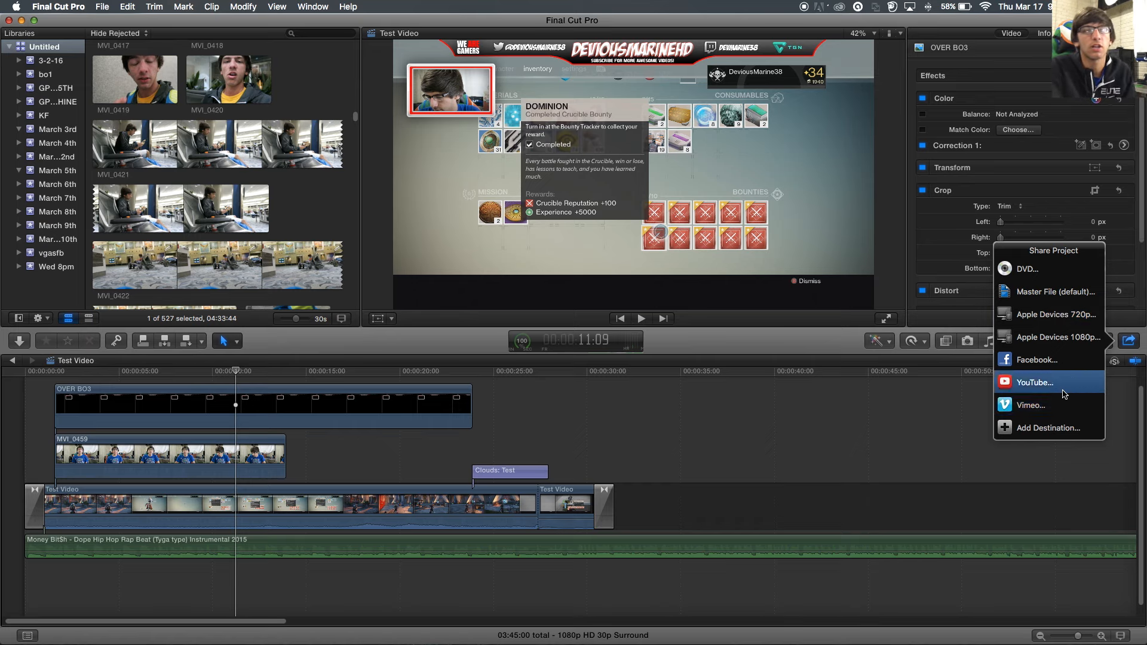
click(1057, 291)
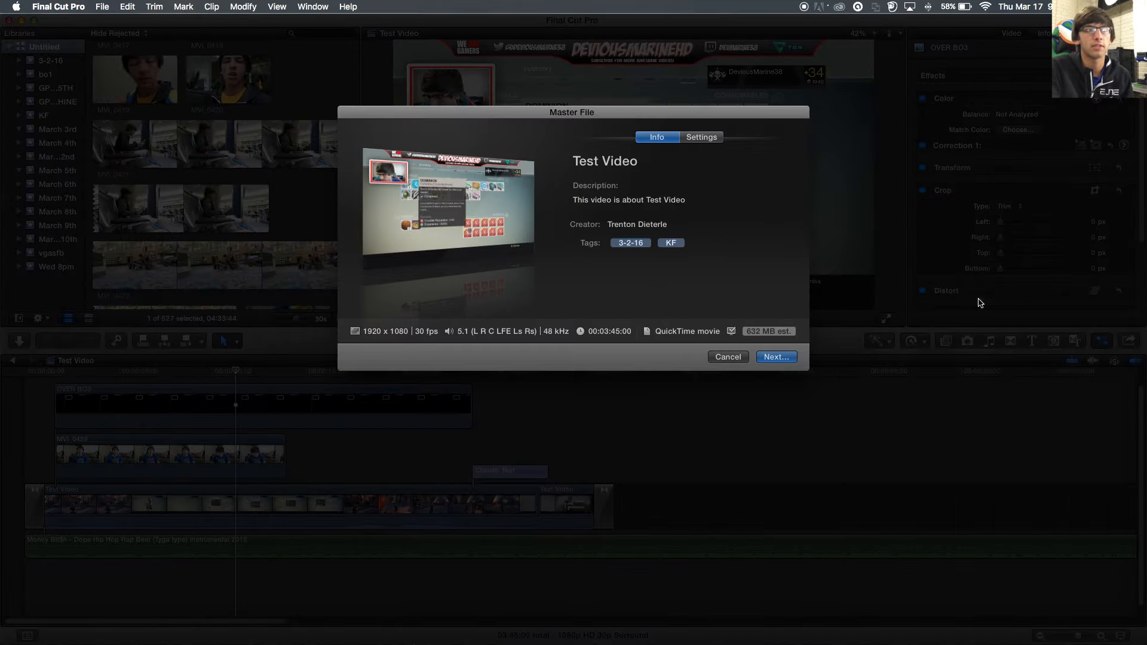
- Keep Video and Audio format and, after trying ProRes 4444 XQ, use the H.264 codec
click(701, 138)
click(679, 188)
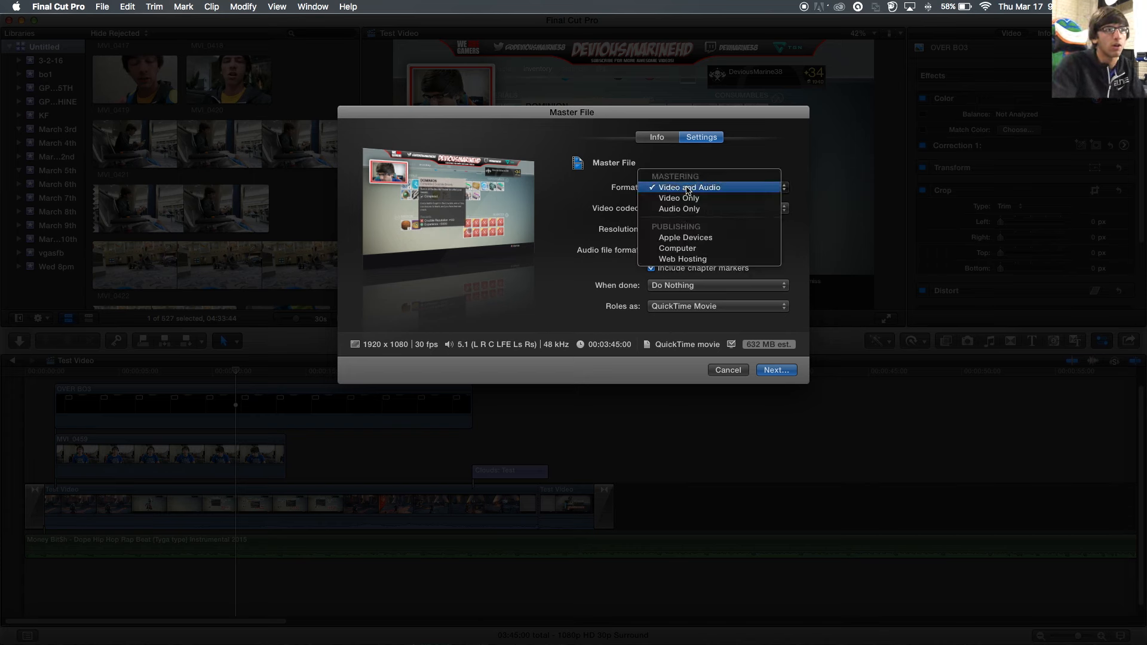
click(687, 188)
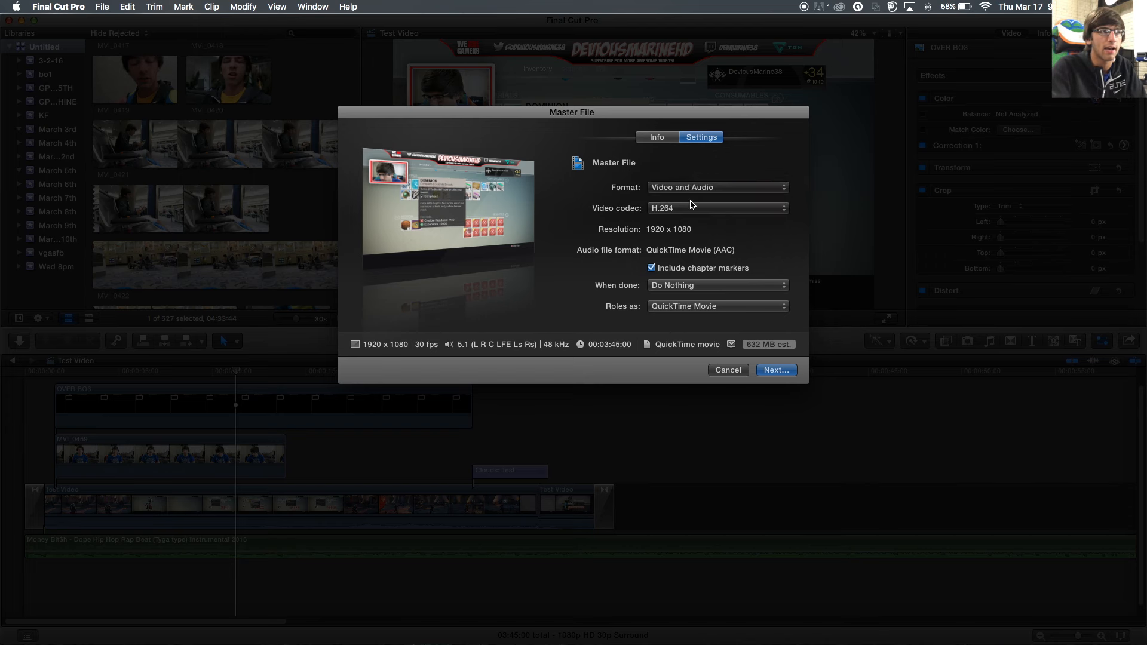
click(693, 209)
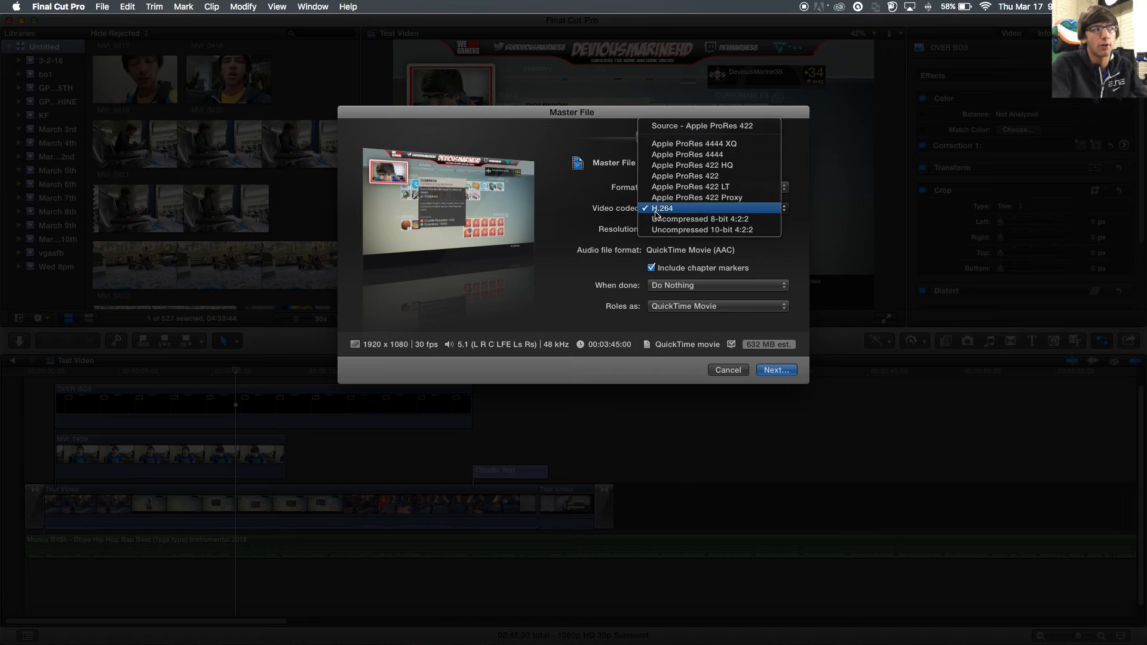
click(755, 209)
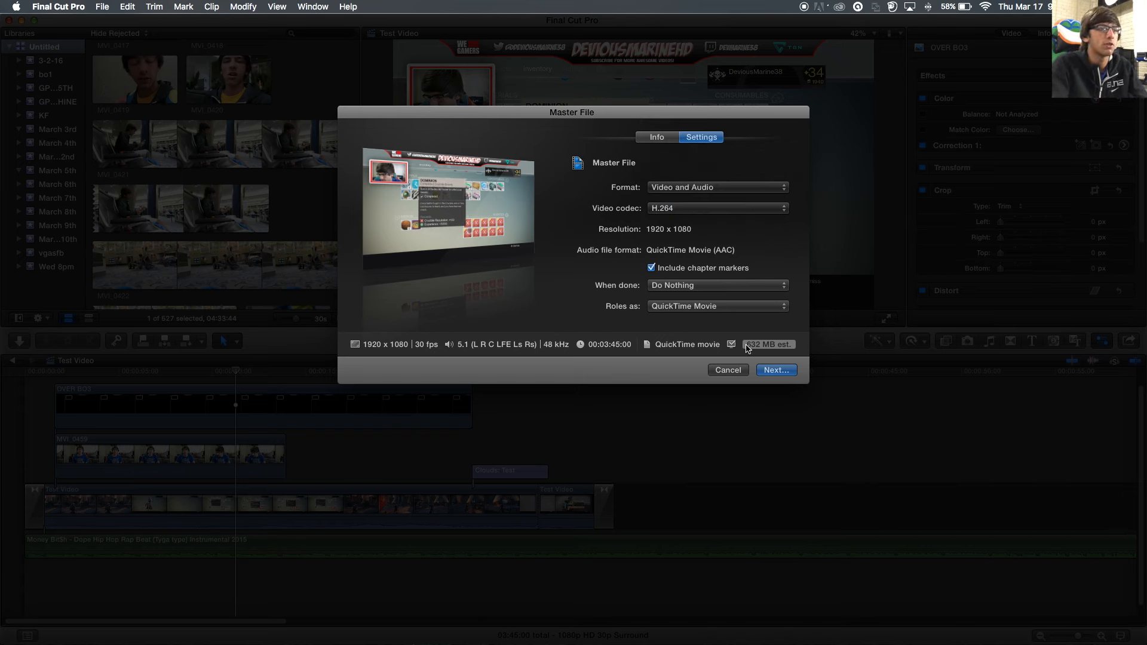
click(718, 212)
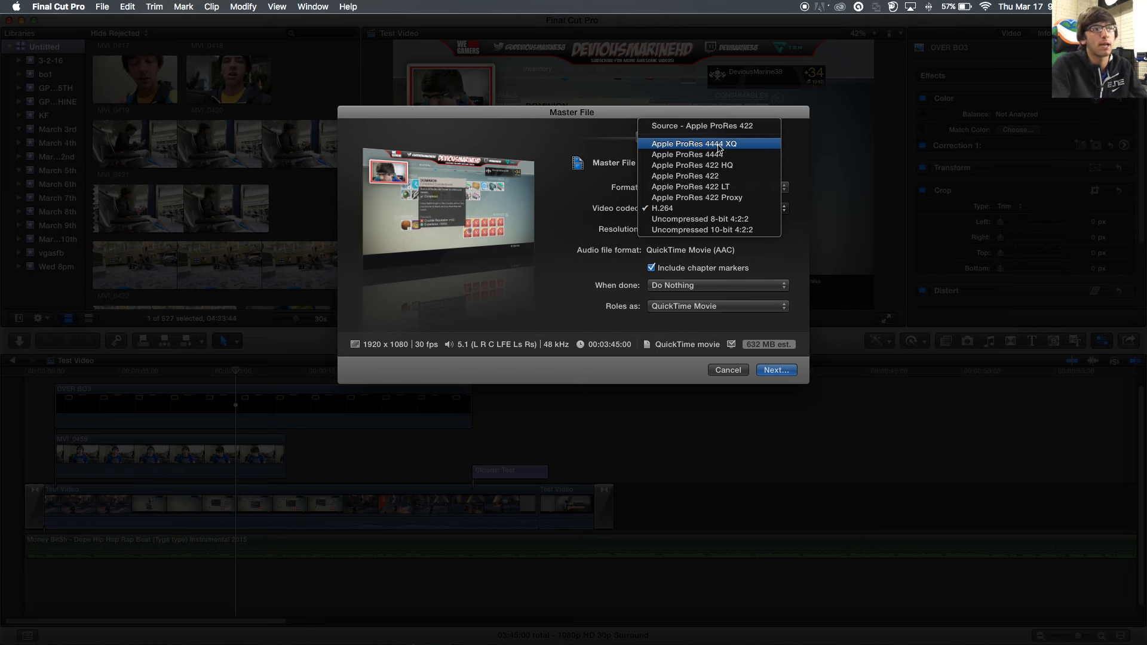
click(719, 144)
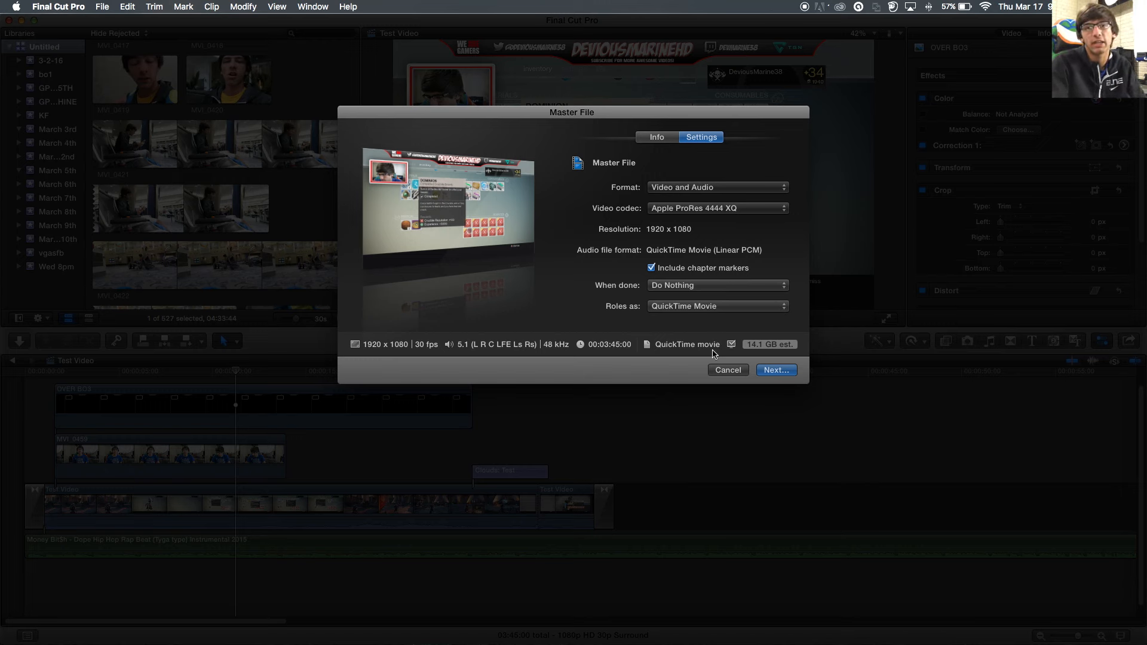
click(705, 209)
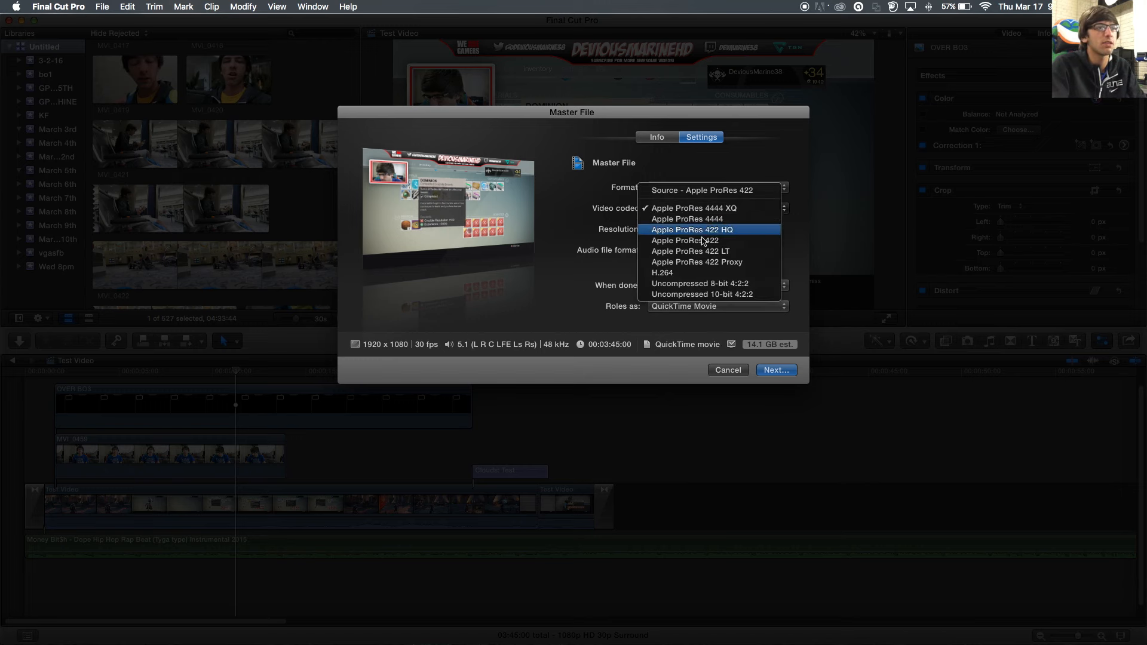
click(705, 272)
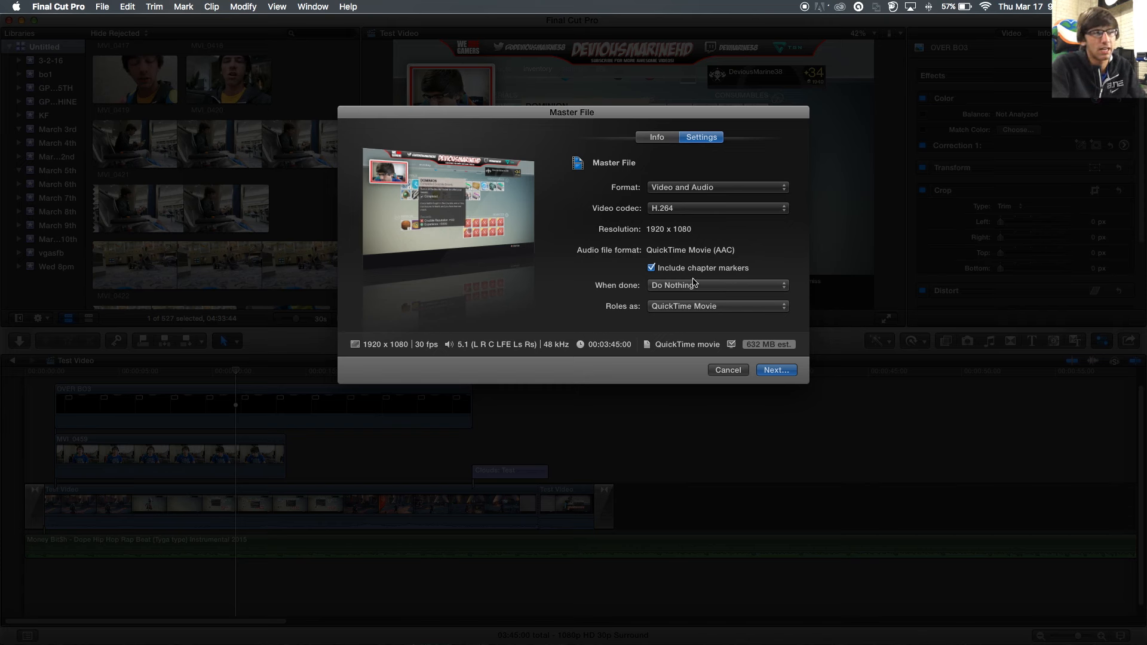
- Leave When done at Do Nothing and Roles as QuickTime Movie, then proceed to saving
click(669, 286)
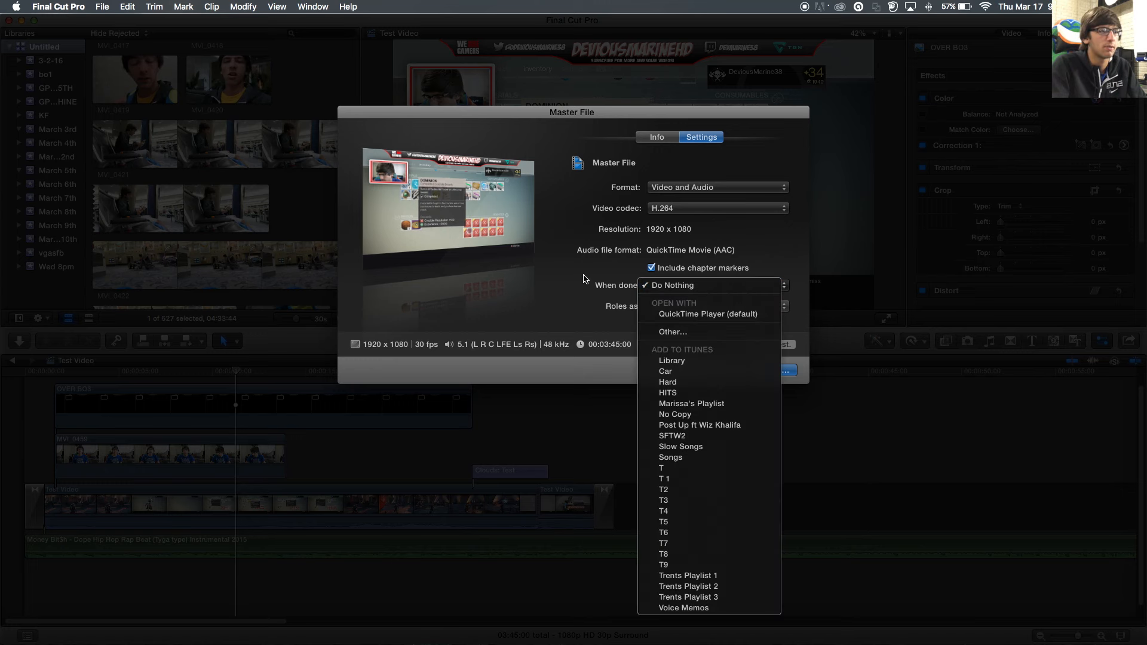
click(673, 285)
click(706, 306)
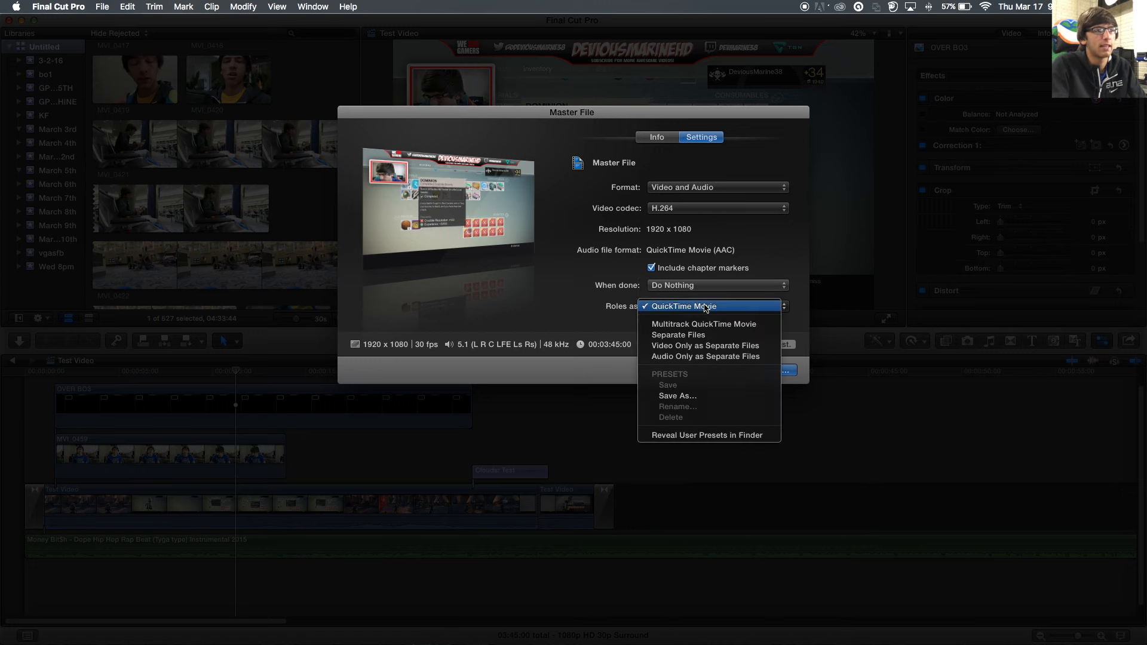
click(706, 307)
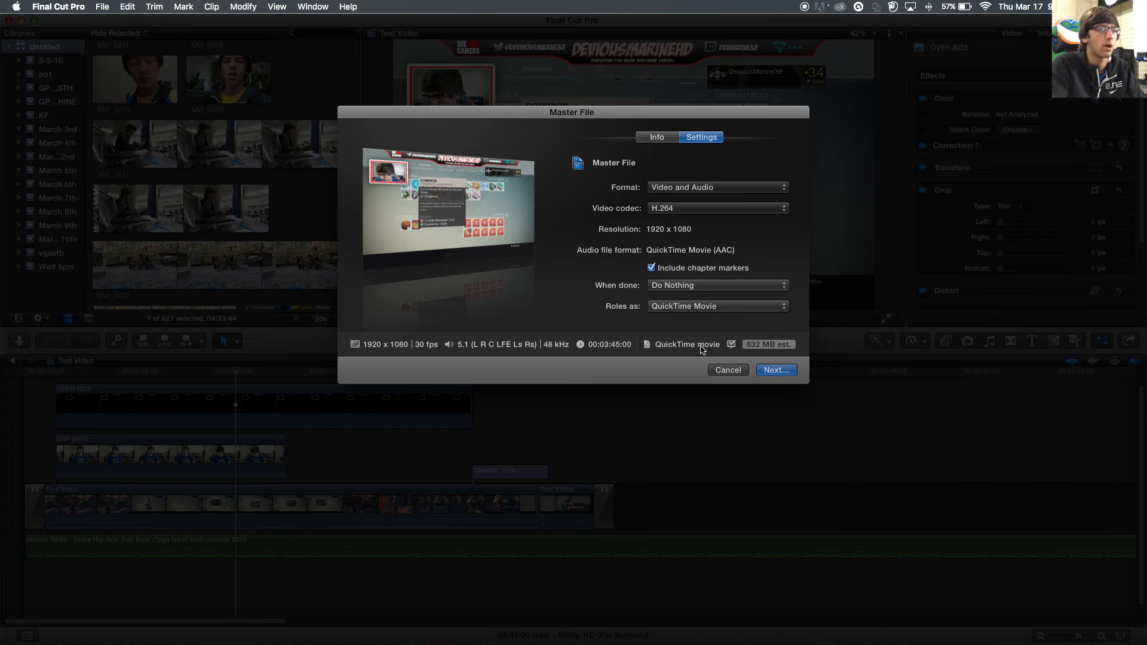
click(787, 374)
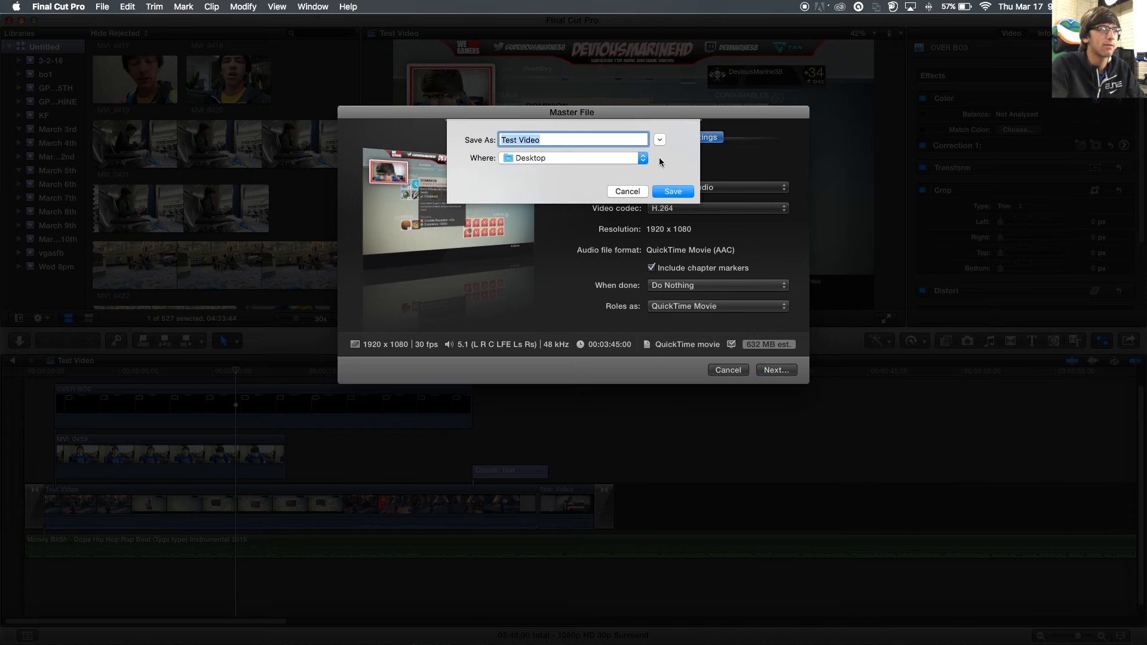
- Save the export as Test Video on the Desktop and show the Background Tasks progress
click(679, 194)
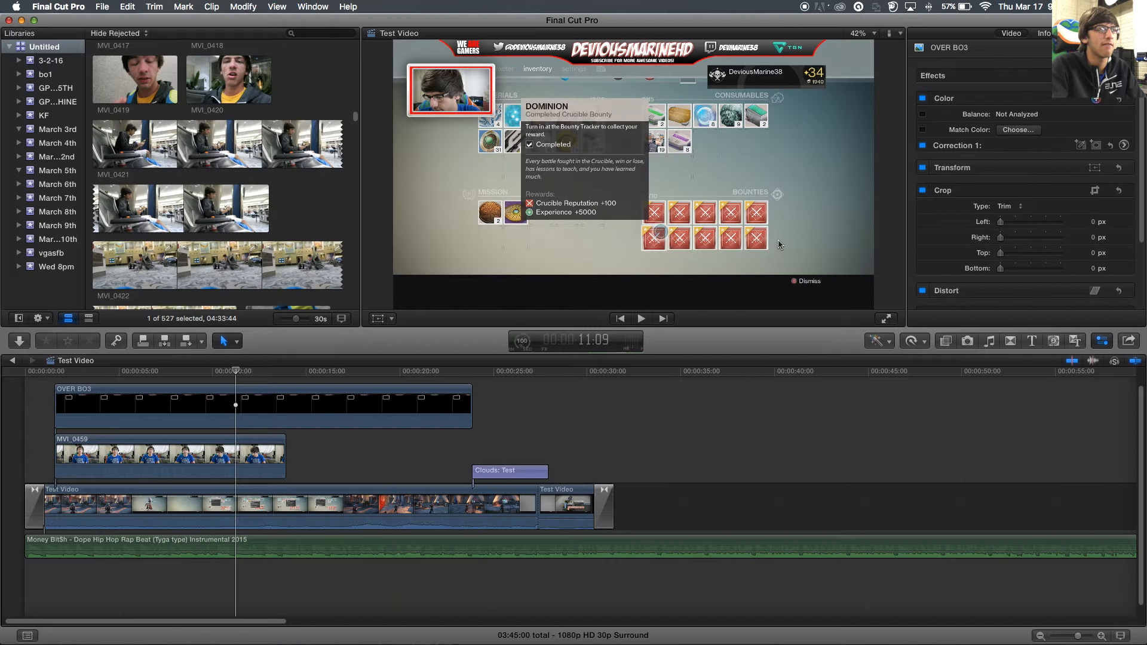
click(519, 342)
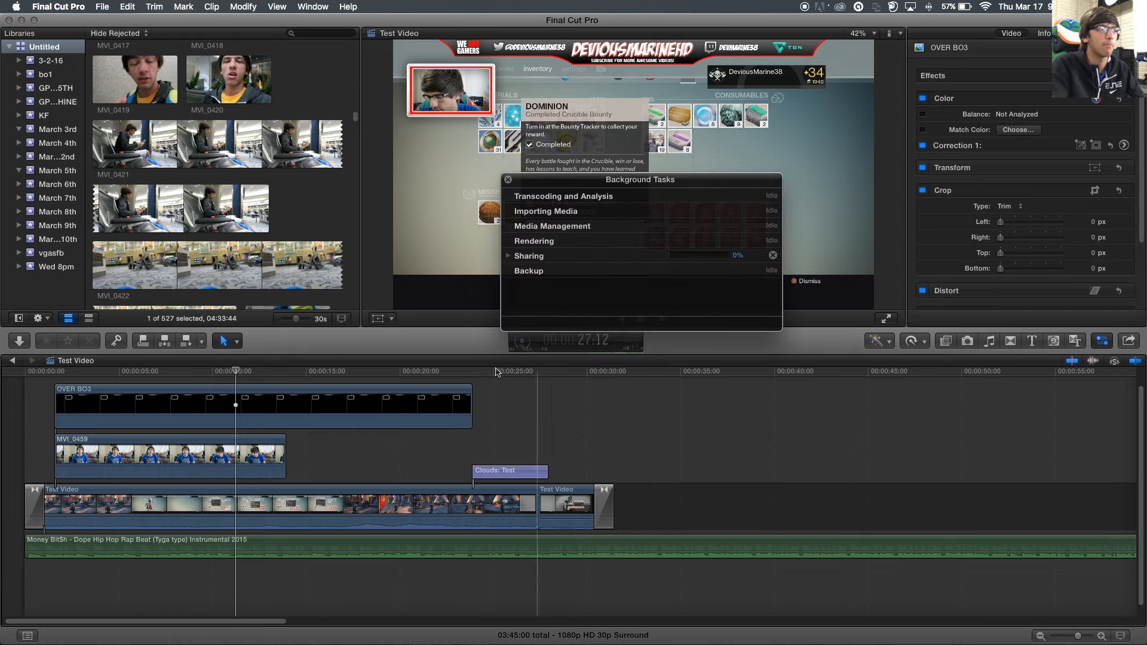